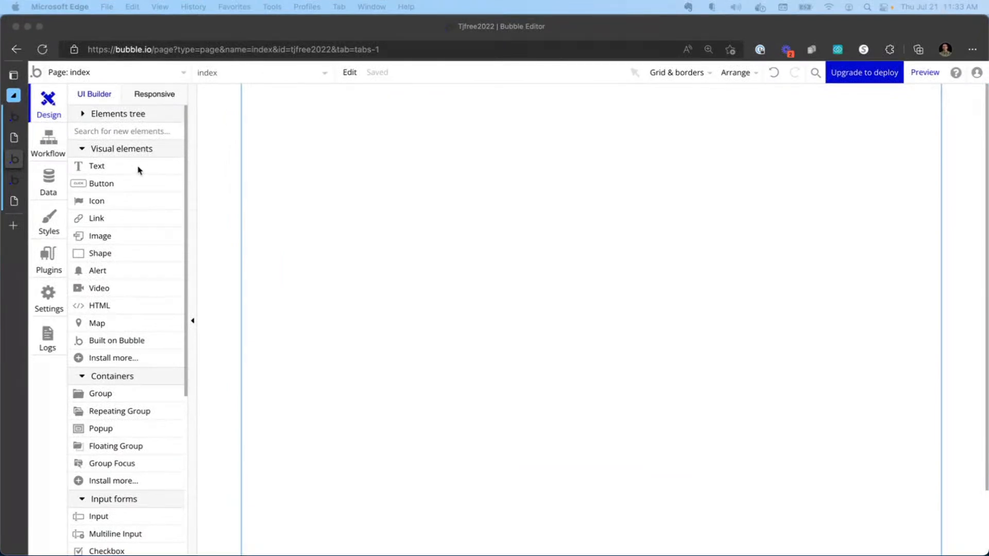
Tour the editor's Design, Workflow, Data, Styles, Plugins, Settings and Logs sections.
click(52, 111)
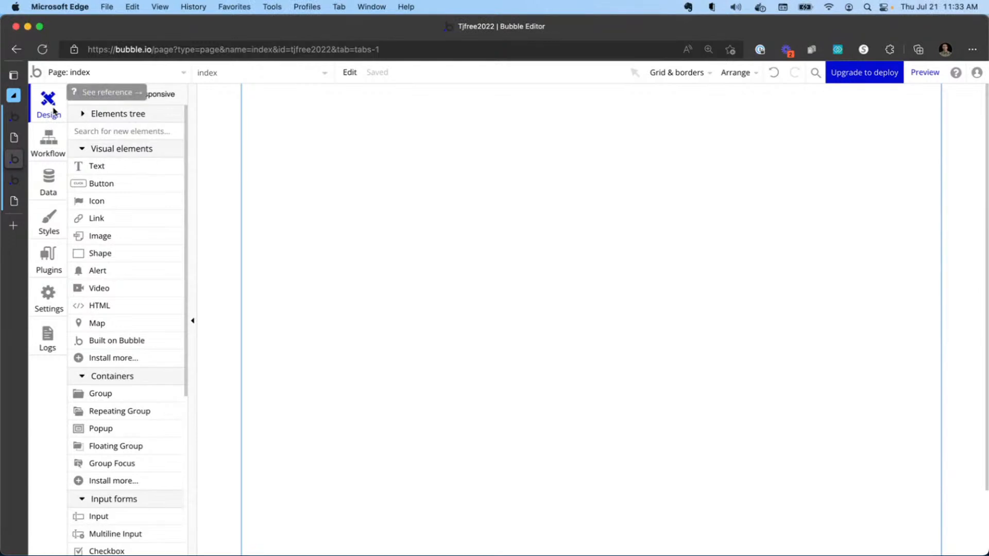
click(55, 138)
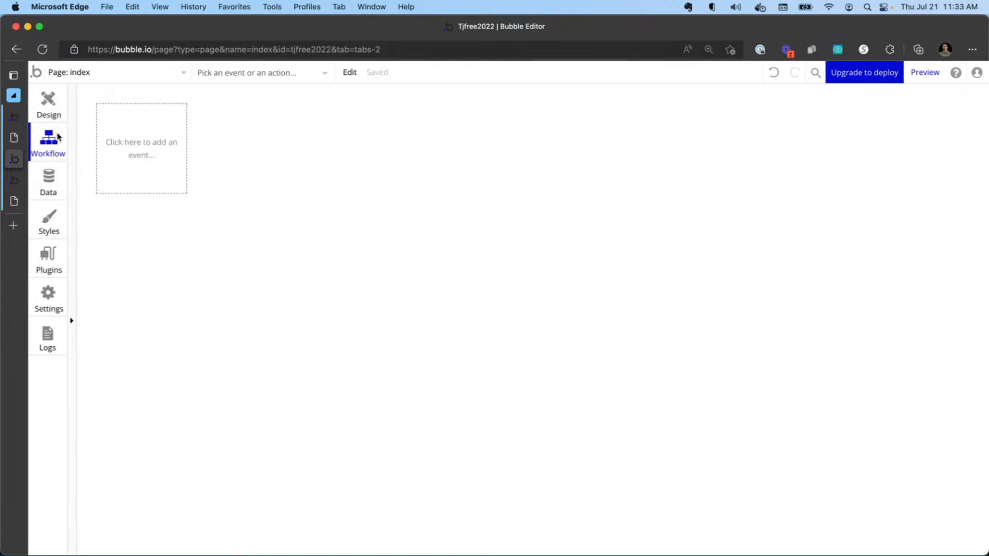
click(52, 174)
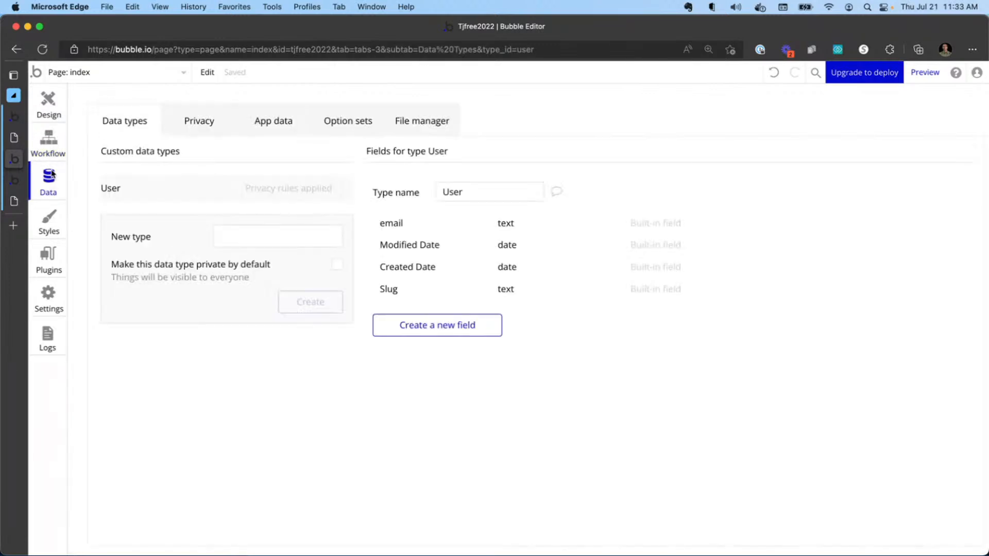
click(59, 223)
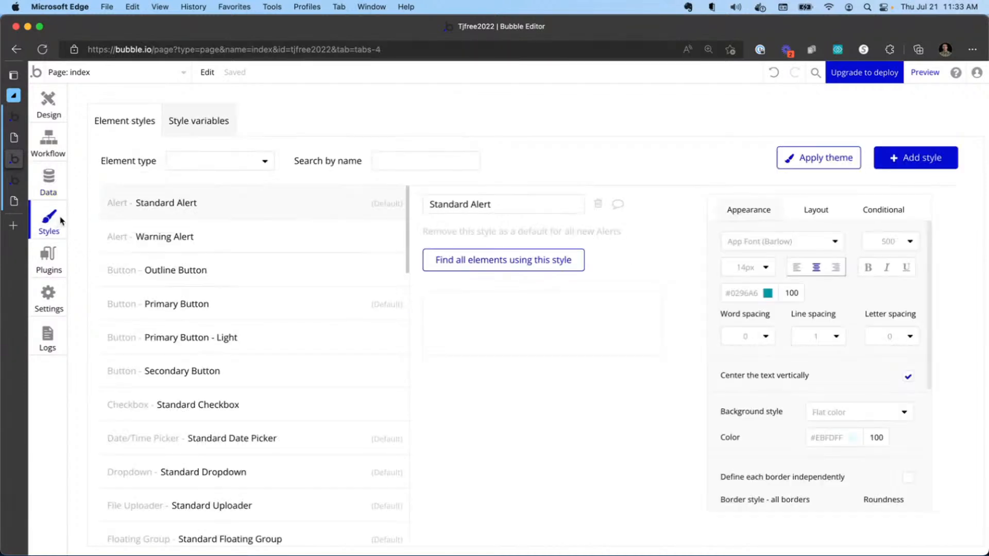
click(57, 254)
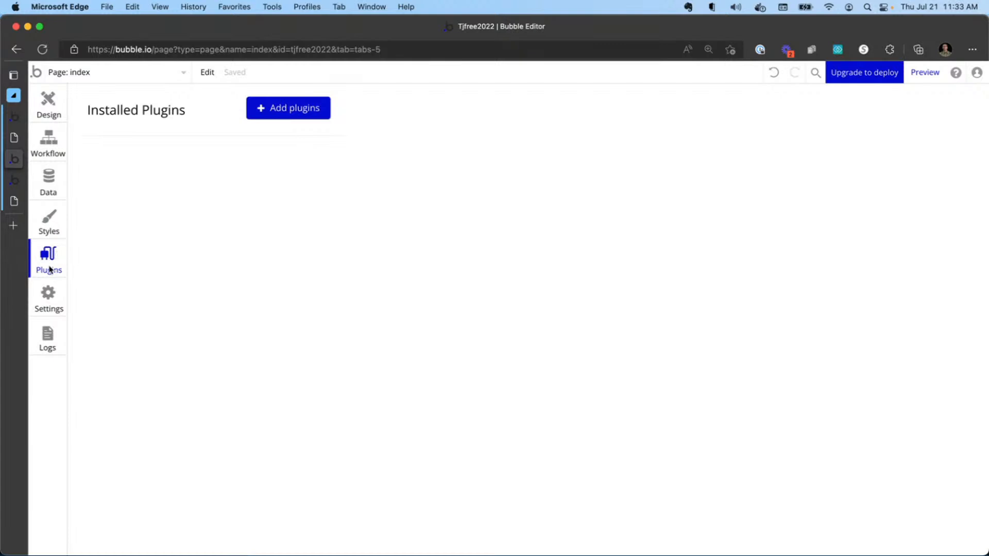
click(53, 295)
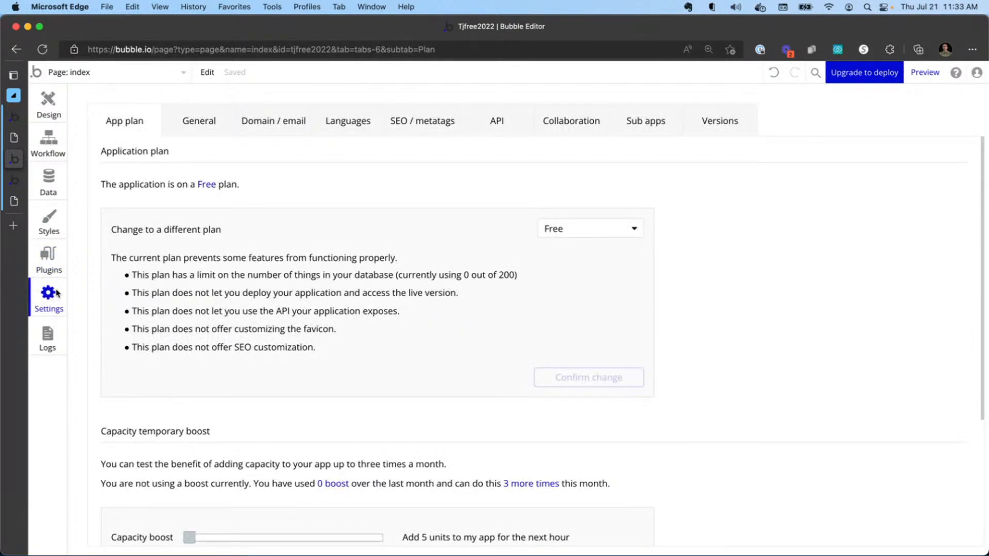
click(58, 336)
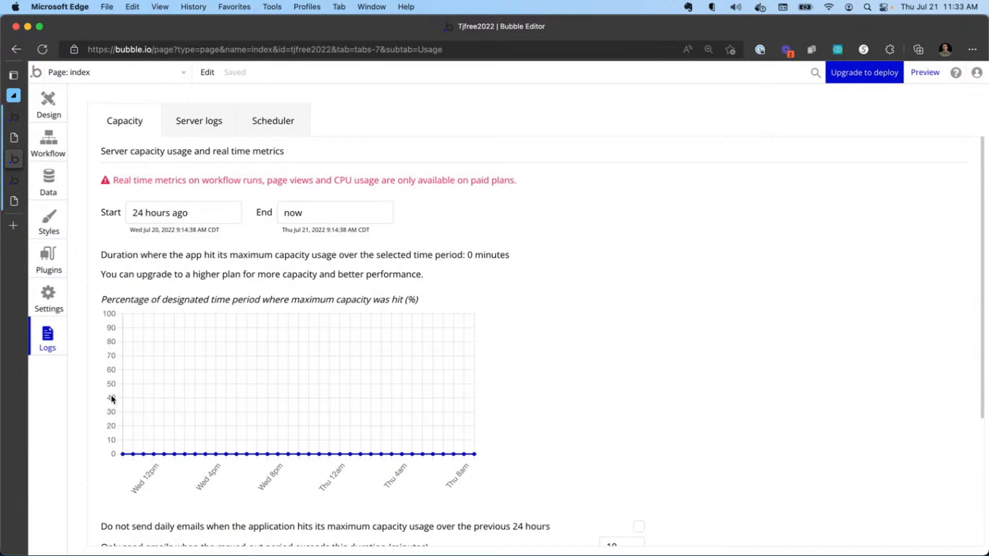
Open the plugin library and uncheck the Premium pricing and Third-party Developers filters.
click(52, 264)
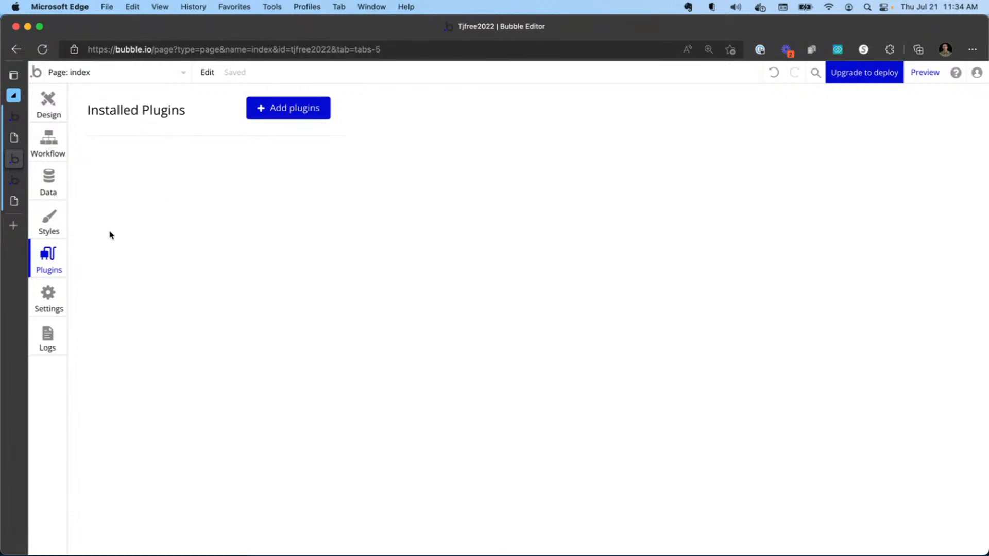
click(283, 108)
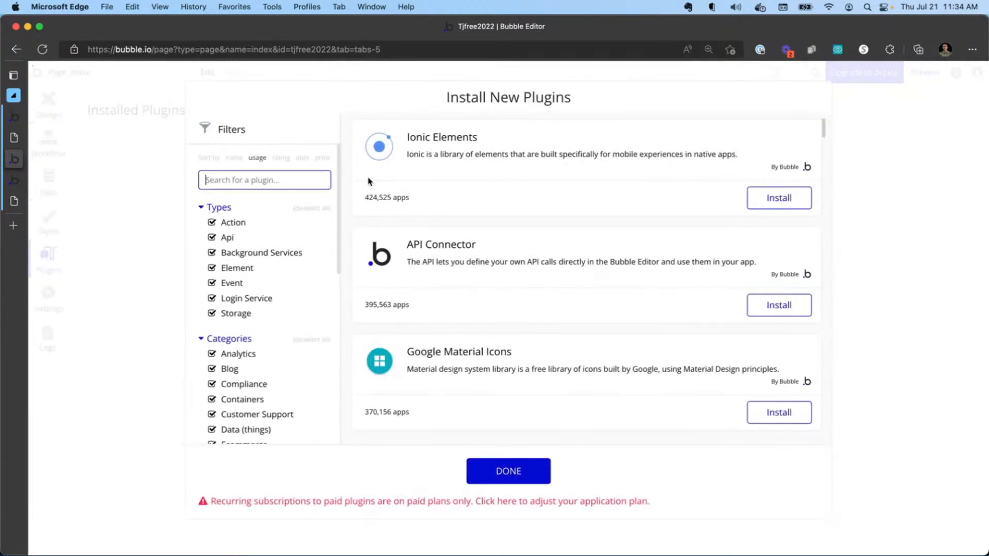
scroll(263, 245, down, 2)
scroll(266, 242, down, 7)
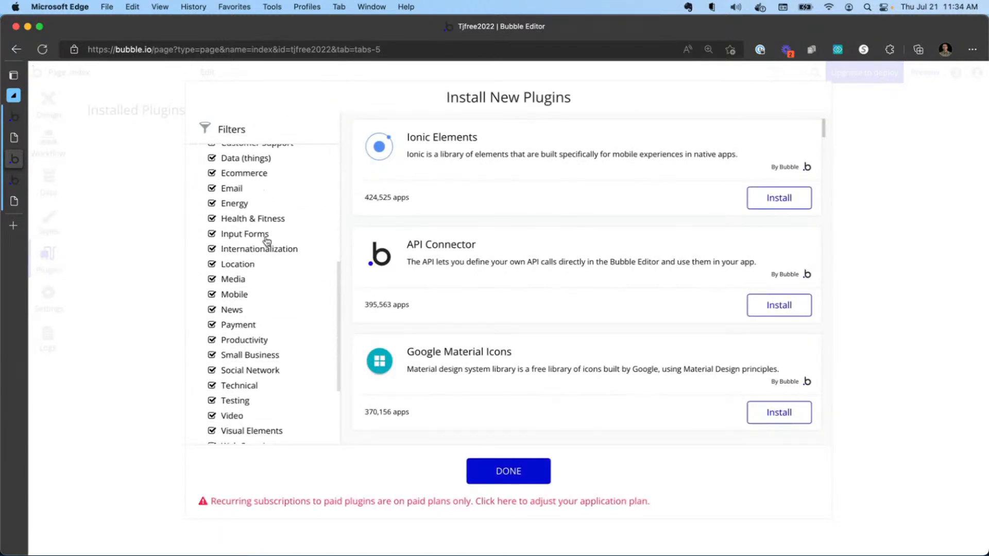
scroll(265, 215, up, 5)
scroll(265, 214, down, 5)
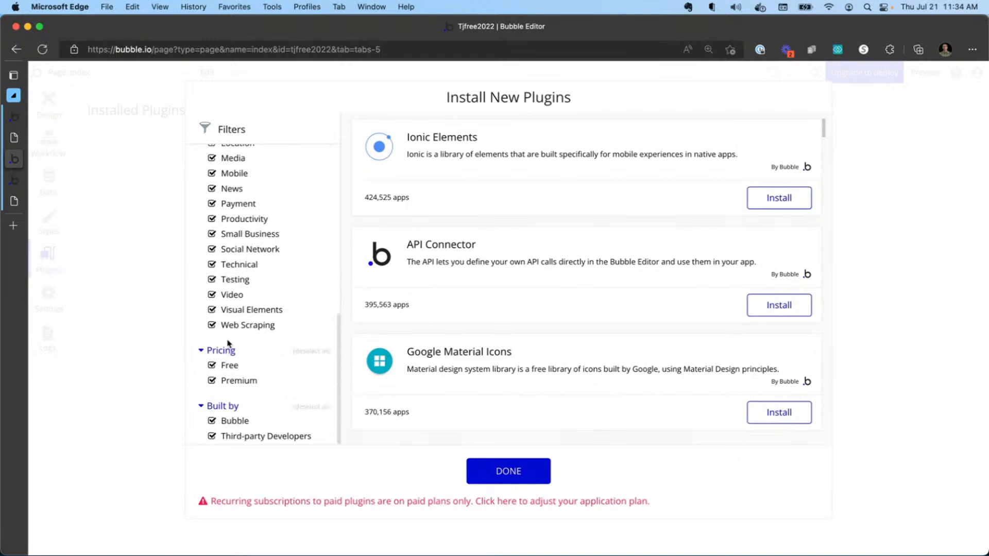
click(213, 381)
click(213, 437)
Search the plugin library for stripe and install the Stripe plugin.
scroll(258, 192, up, 8)
click(252, 179)
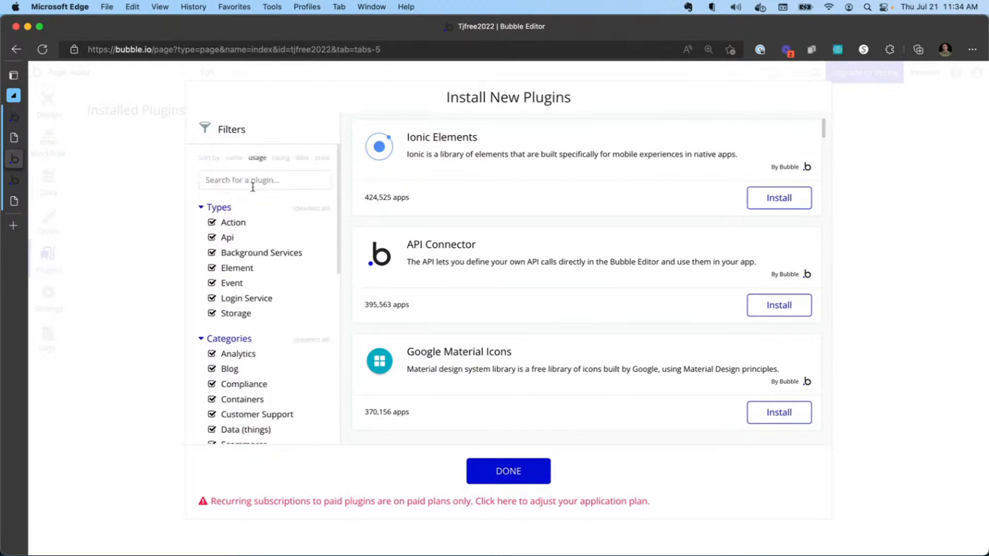
text(stripe)
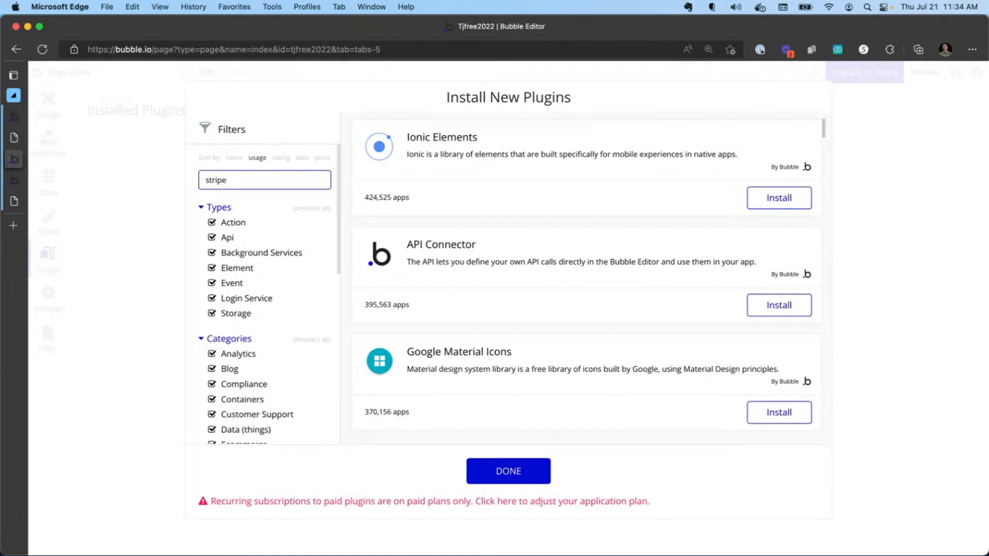
click(780, 209)
drag(252, 177, 148, 185)
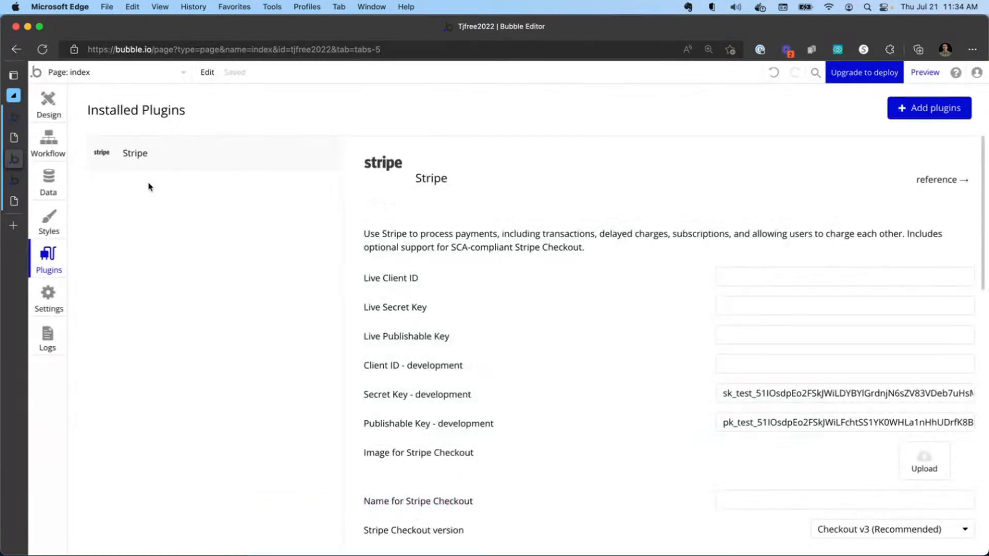
Search the plugin library for api connector and install the API Connector plugin.
click(905, 112)
text(api connector)
click(807, 202)
click(505, 475)
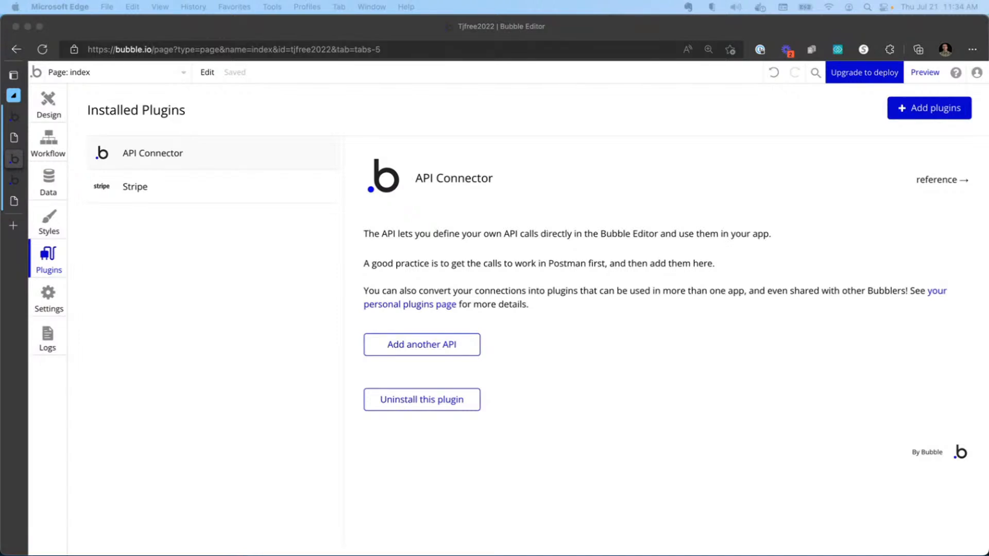
Add another API in the API Connector and name it Fun Facts.
click(525, 300)
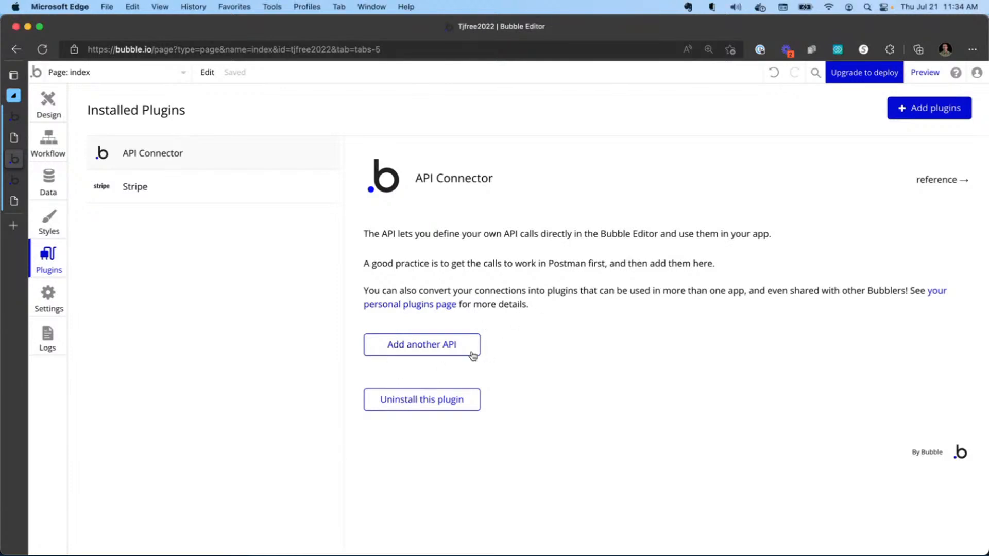
click(454, 344)
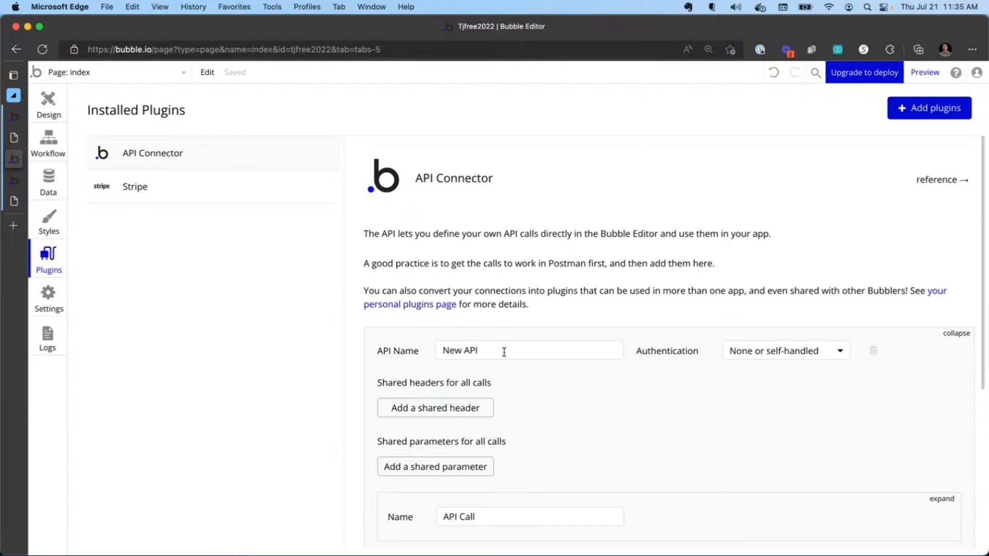
drag(506, 352, 384, 350)
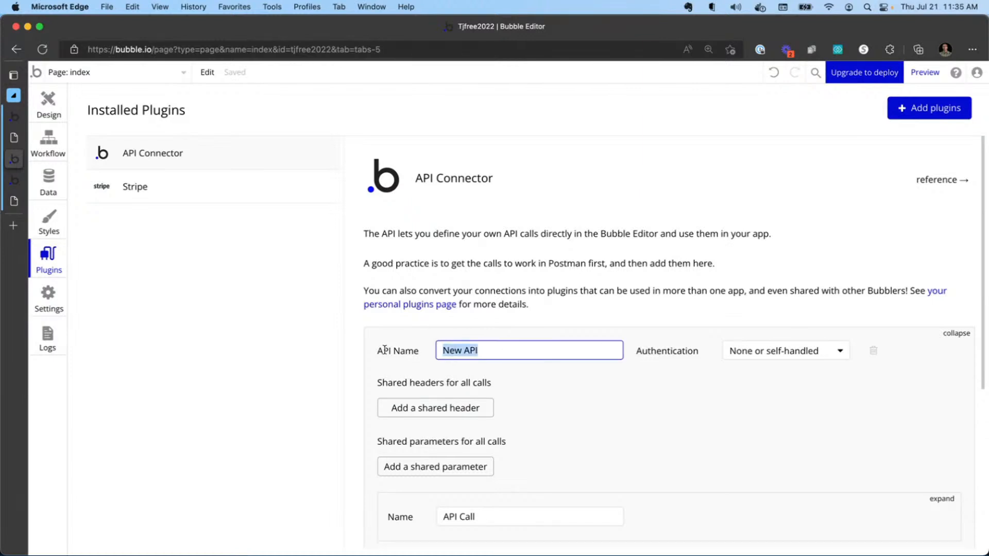
text(Fun Facts)
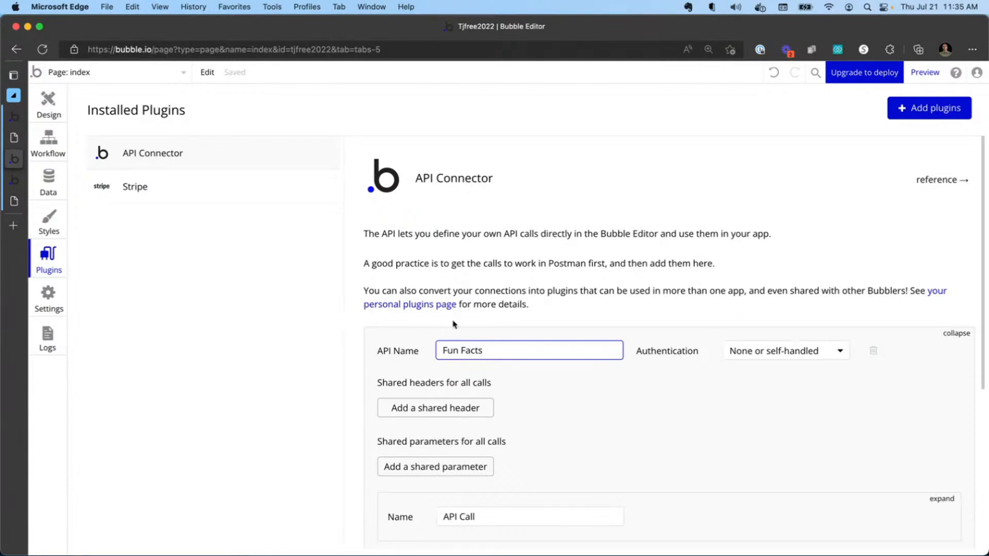
Expand the API's first call and rename it Get Facts.
scroll(472, 368, down, 3)
scroll(659, 365, down, 2)
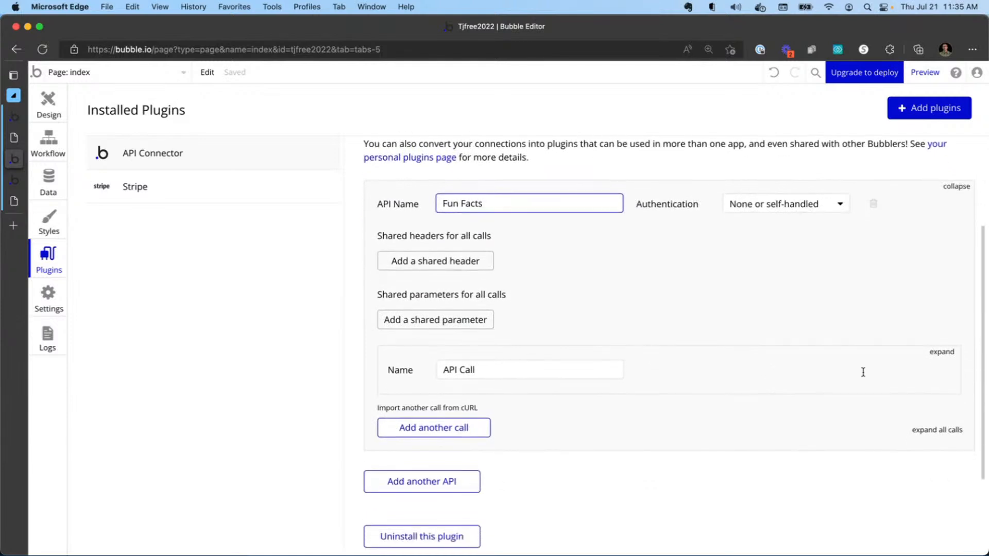
click(938, 352)
drag(522, 376, 366, 363)
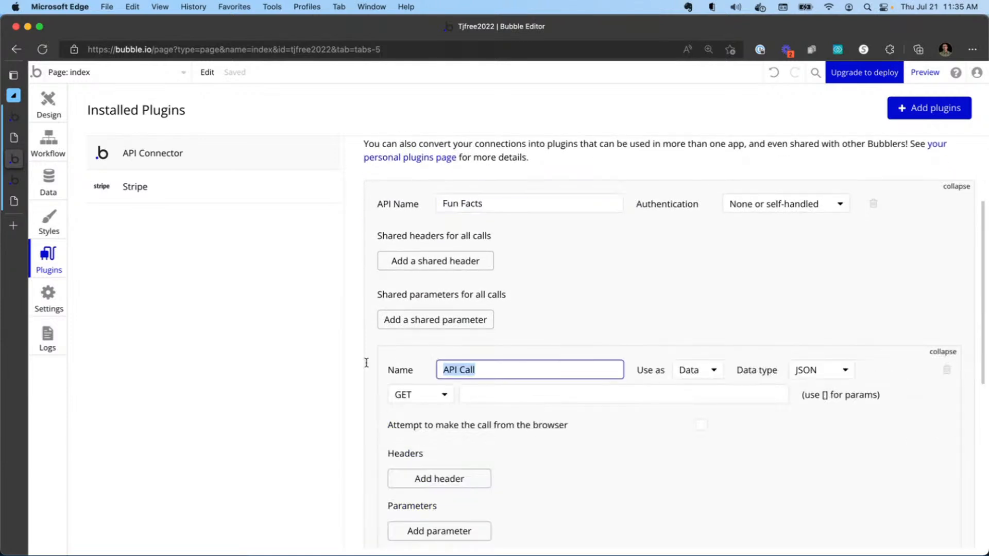
text(Get Facts)
click(439, 401)
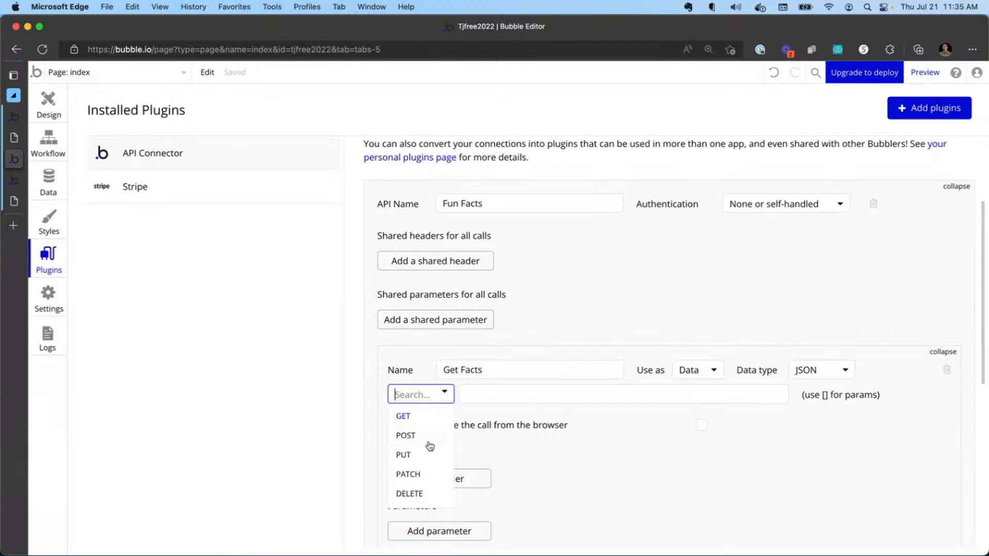
click(479, 395)
key(super+v)
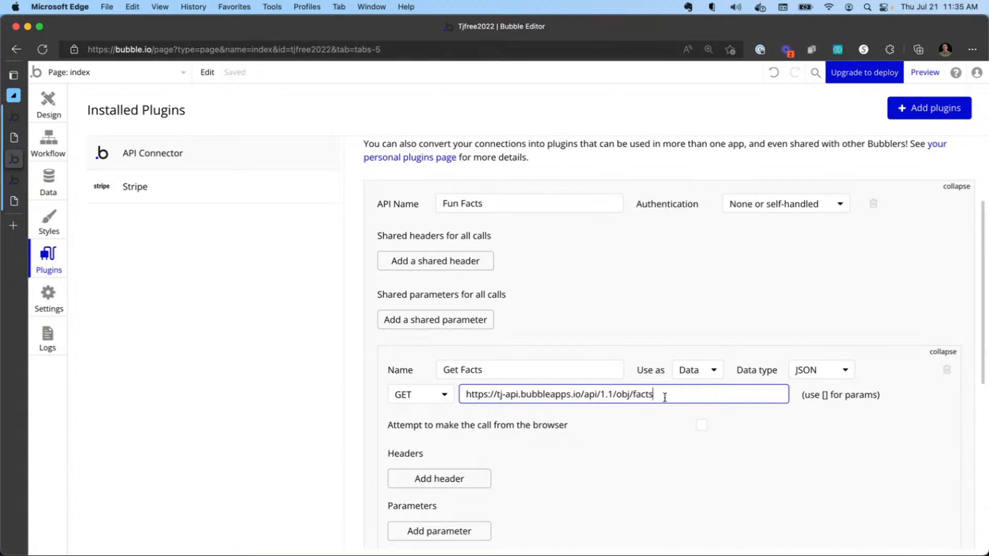
scroll(567, 402, down, 3)
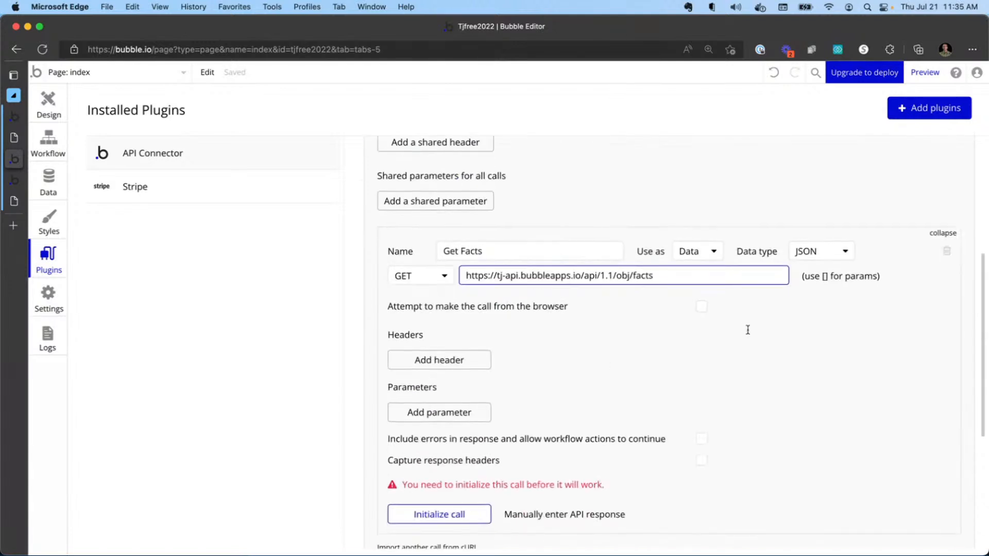
click(705, 307)
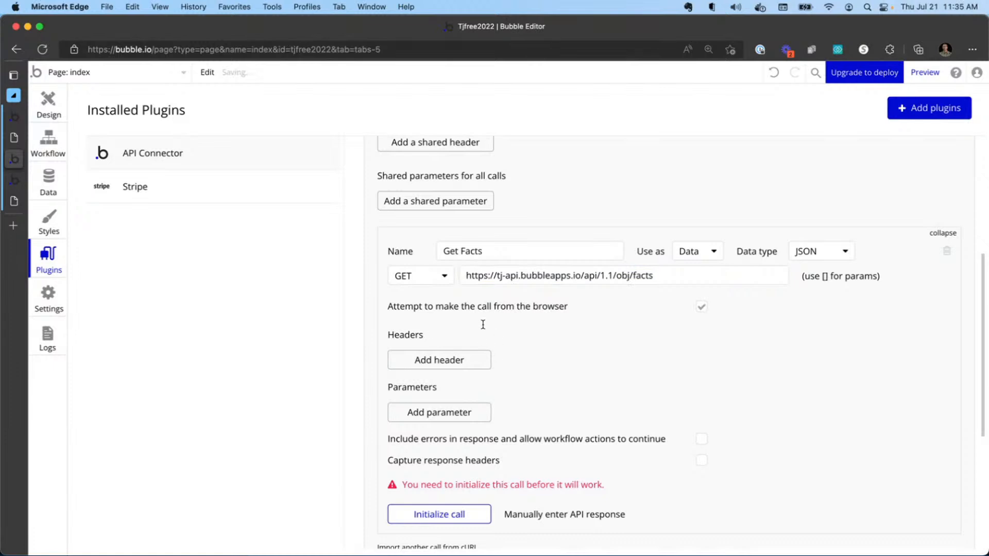
Initialize the Get Facts call.
scroll(472, 426, down, 1)
scroll(479, 415, down, 1)
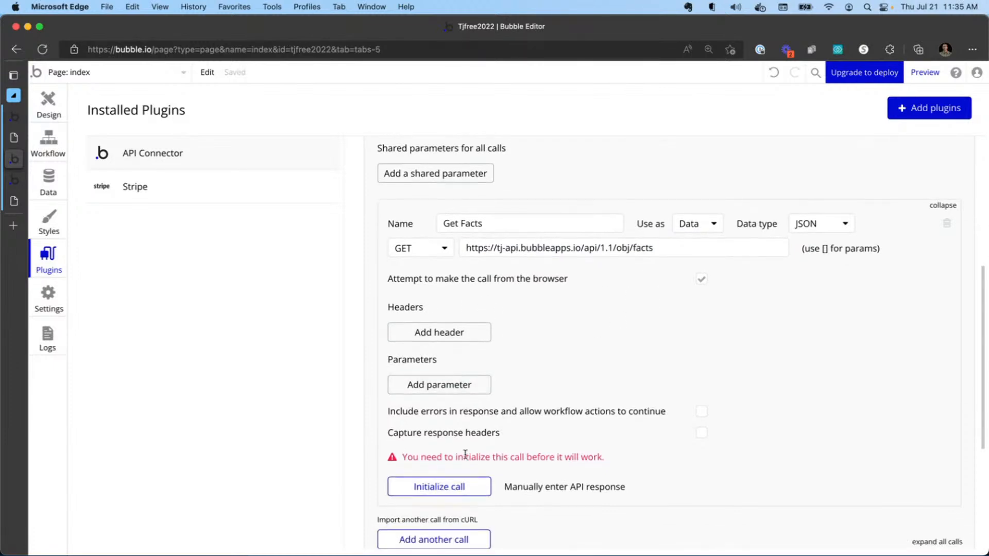
click(449, 489)
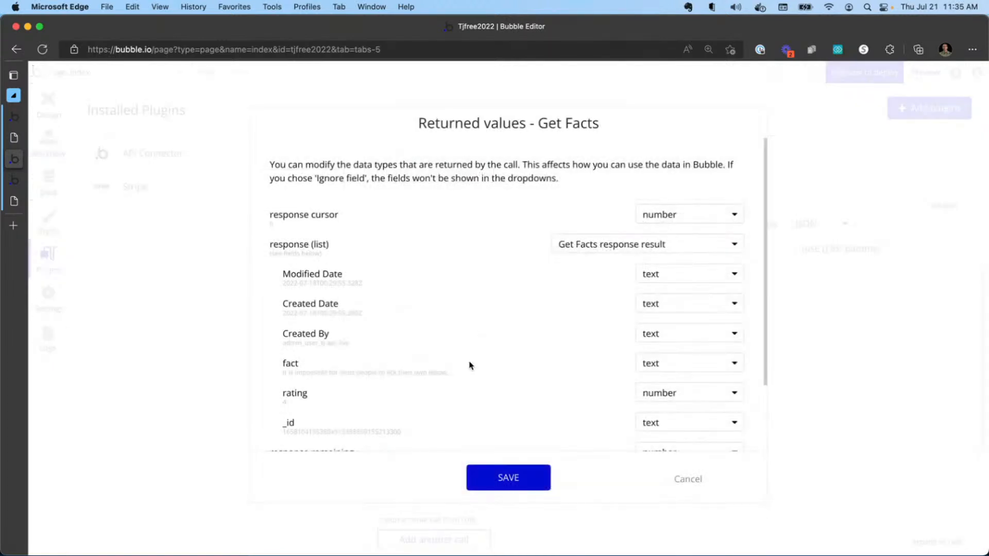
Set the Created Date and Created By returned fields to Ignore field and save the returned values.
scroll(426, 249, down, 2)
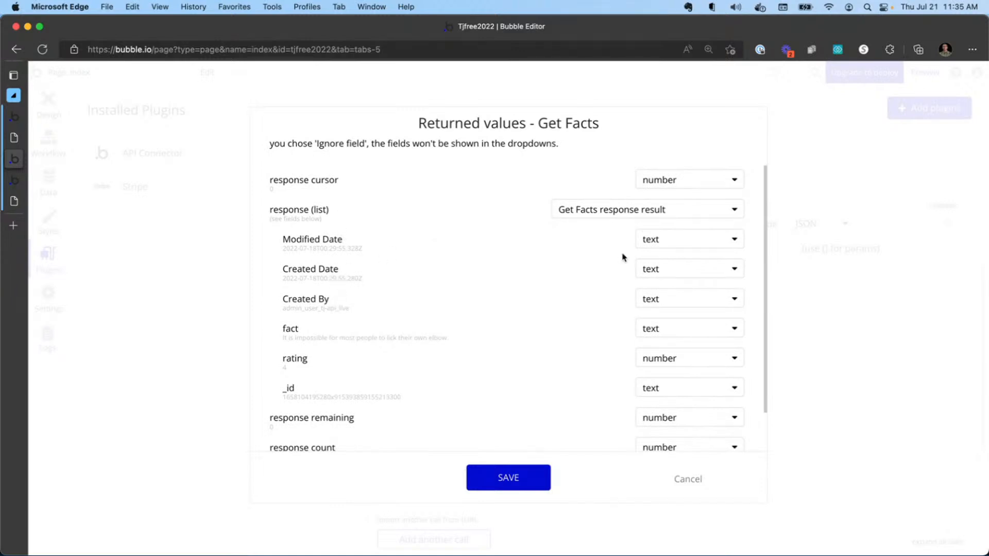
click(701, 265)
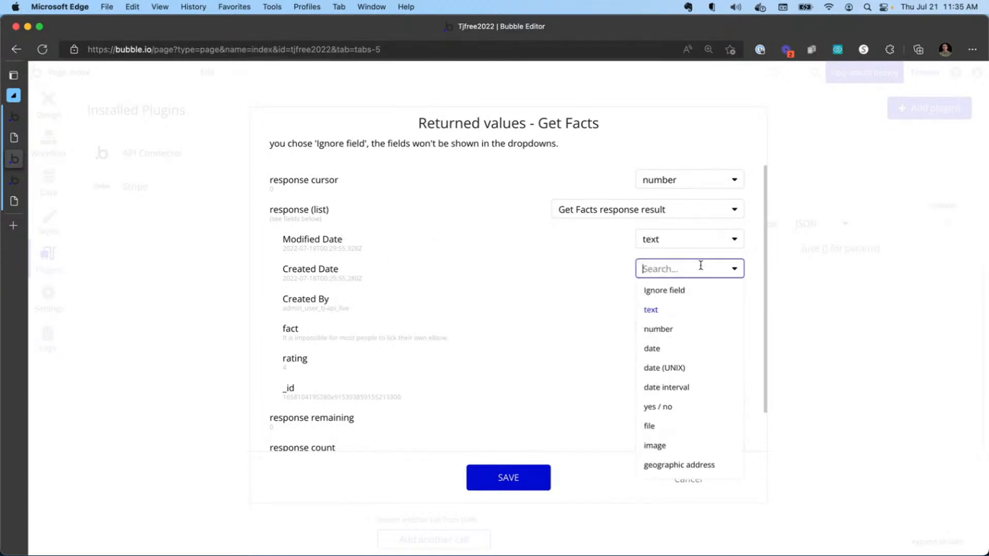
click(677, 290)
click(678, 297)
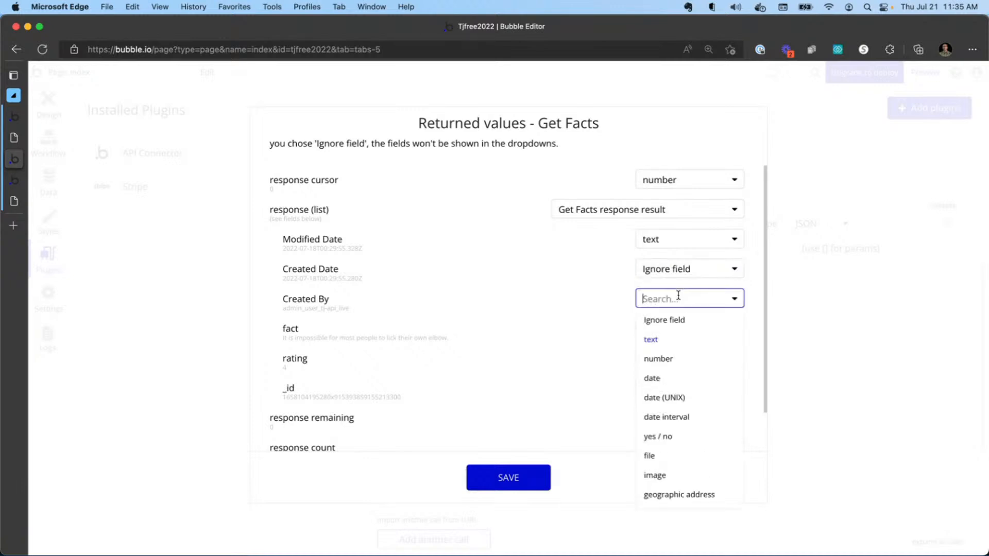
click(678, 319)
scroll(552, 311, down, 2)
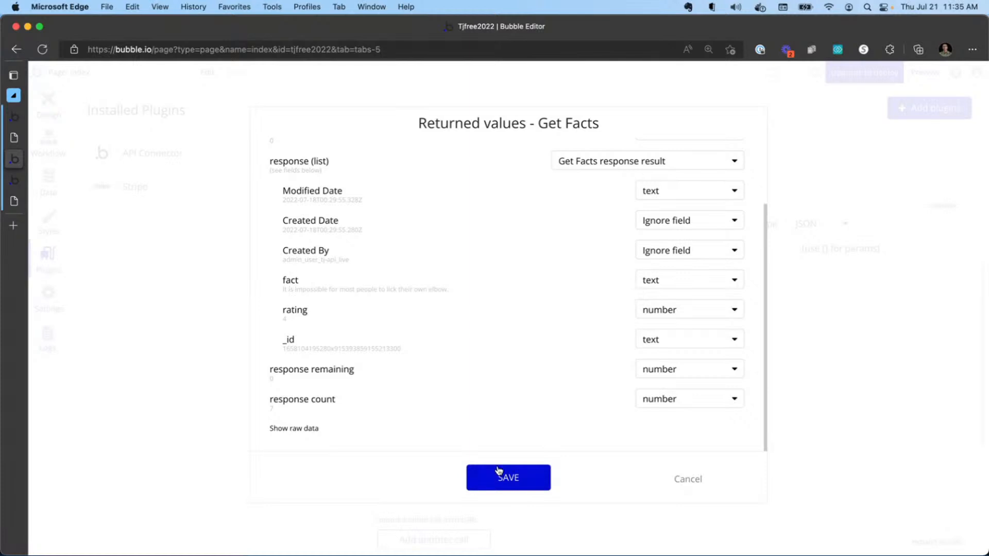
click(515, 477)
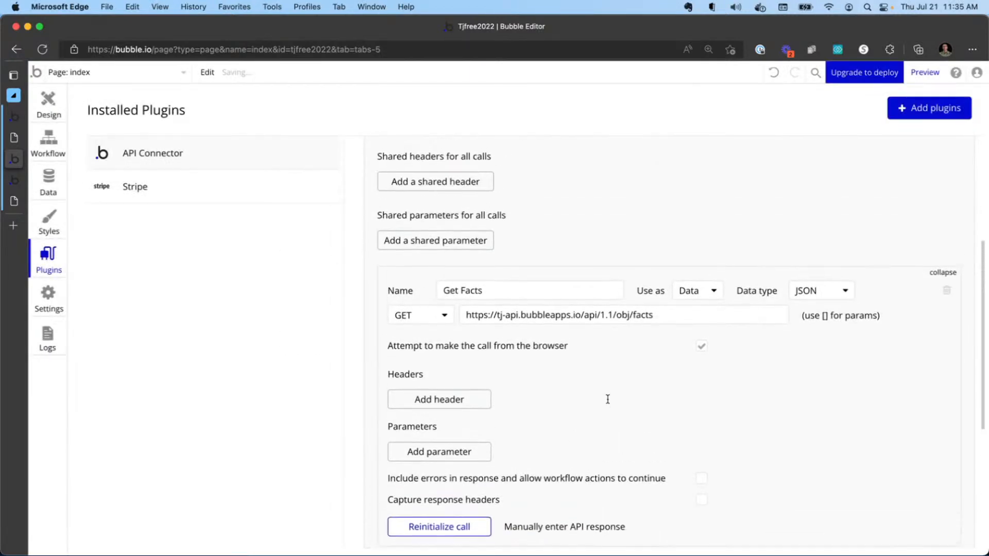
Draw a text element about 867 × 344 px on the page and enter Fun Fact: as its text.
click(48, 103)
click(117, 167)
drag(332, 107, 894, 331)
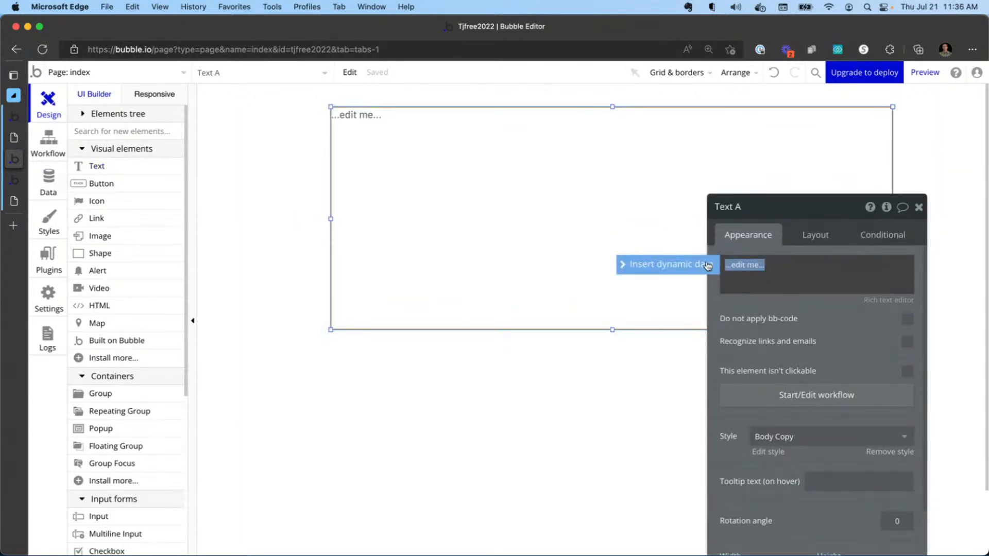
text(R)
text(un Fact:)
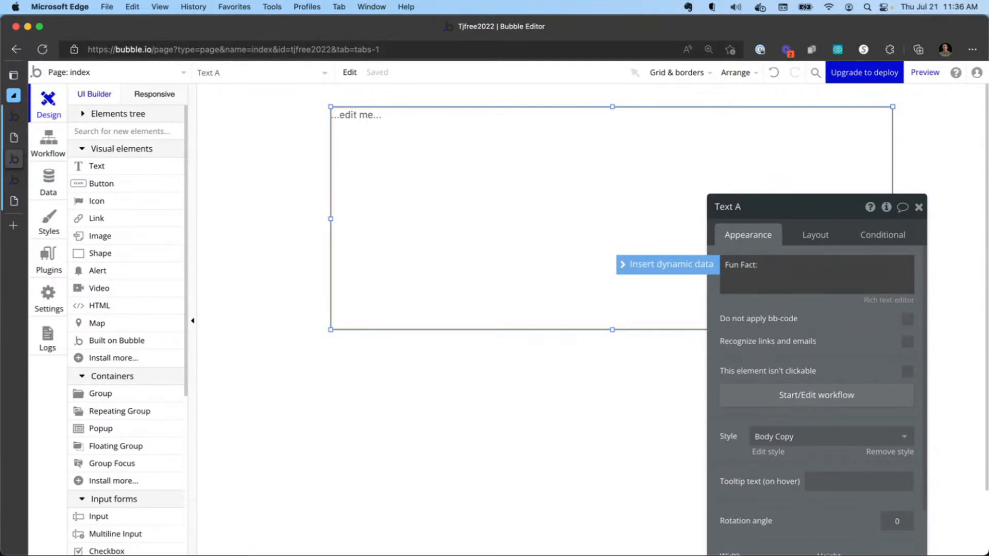
Insert dynamic data from the Fun Facts - Get Facts external API: its response's random item's fact.
click(697, 265)
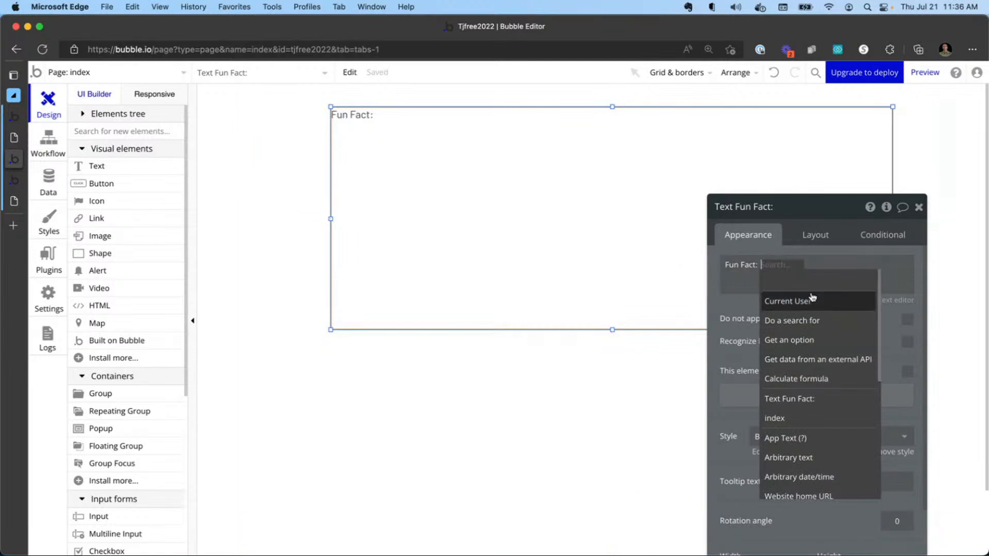
click(810, 364)
click(642, 237)
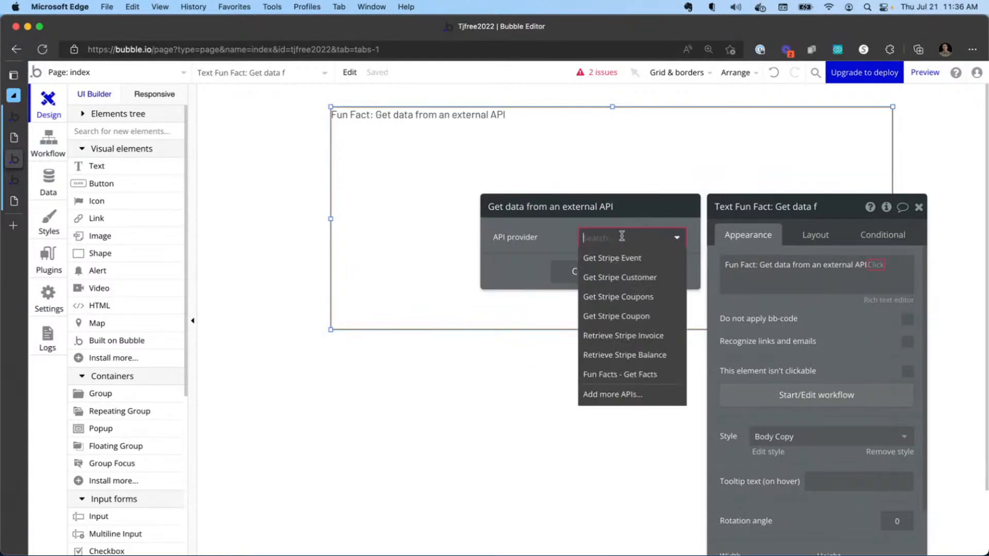
click(626, 379)
click(575, 274)
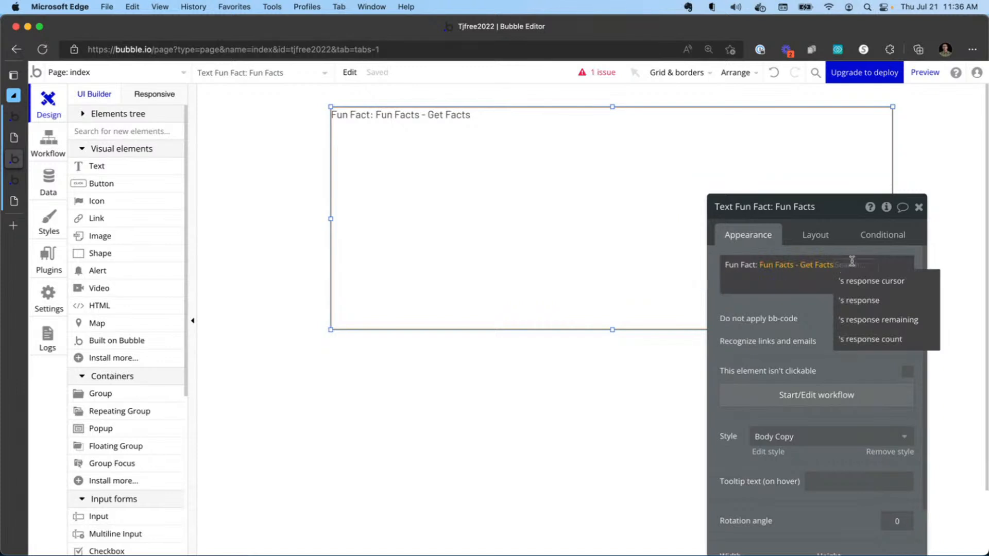
click(863, 306)
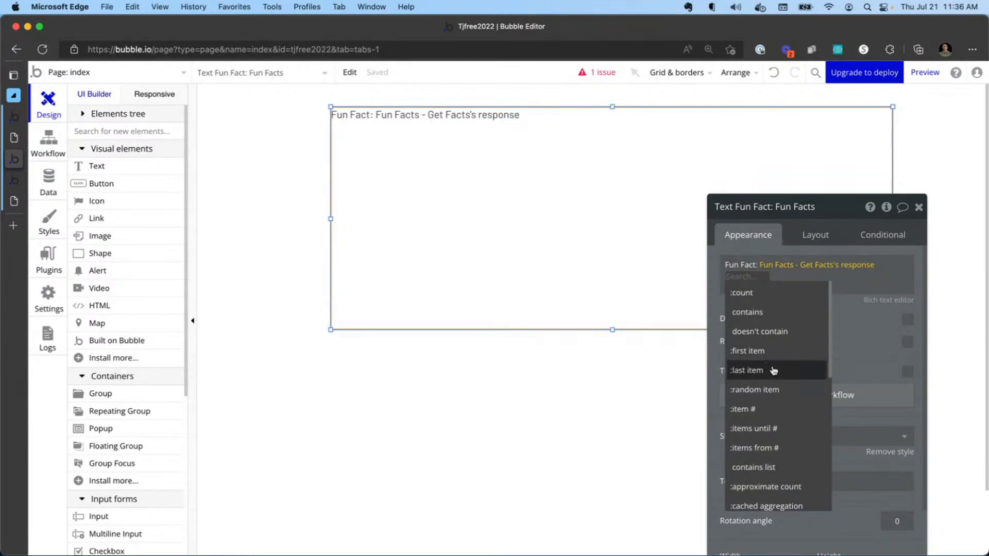
click(769, 389)
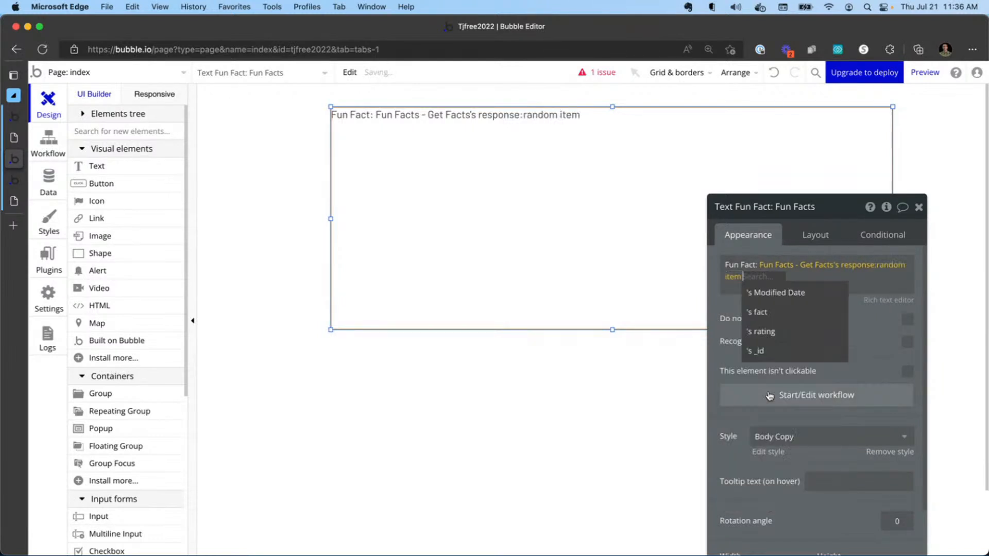
click(776, 316)
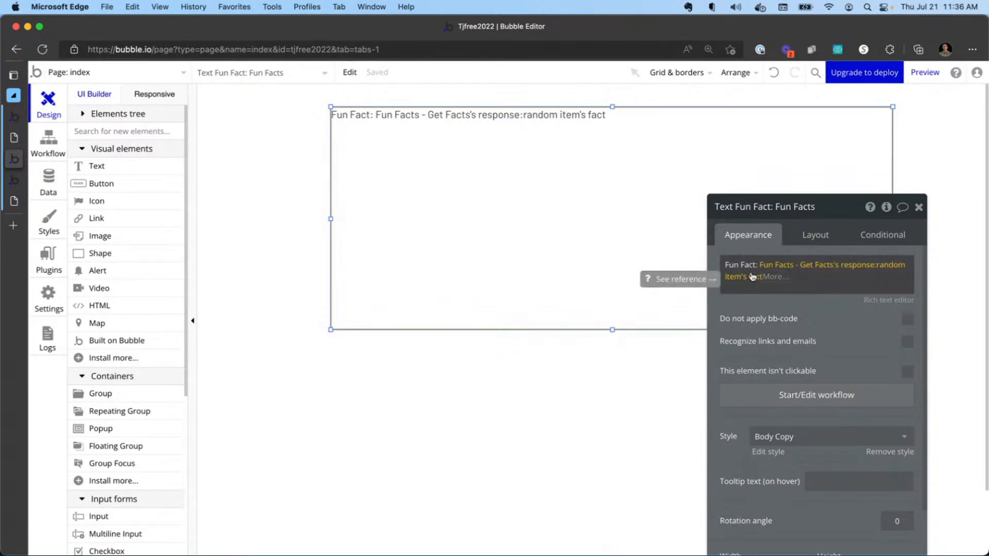
Set the text element's style to H2 Heading - Dark.
scroll(781, 363, down, 2)
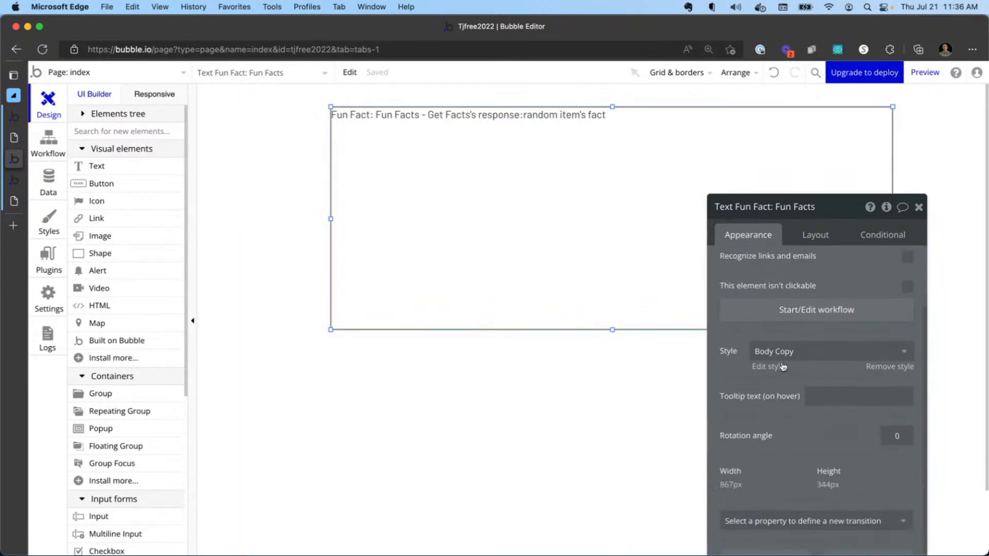
click(778, 353)
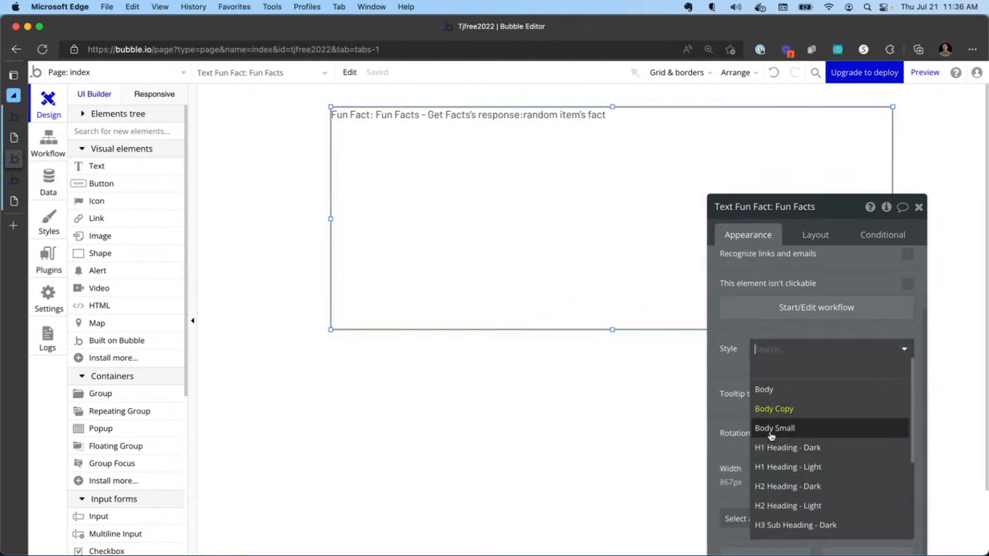
click(790, 486)
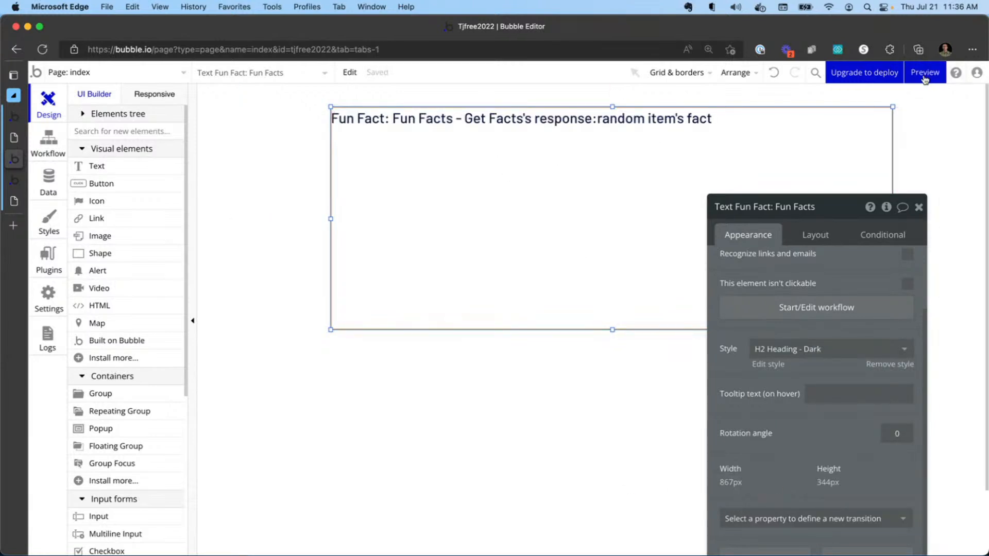
Preview the app and reload the preview page to fetch another random fact.
click(923, 78)
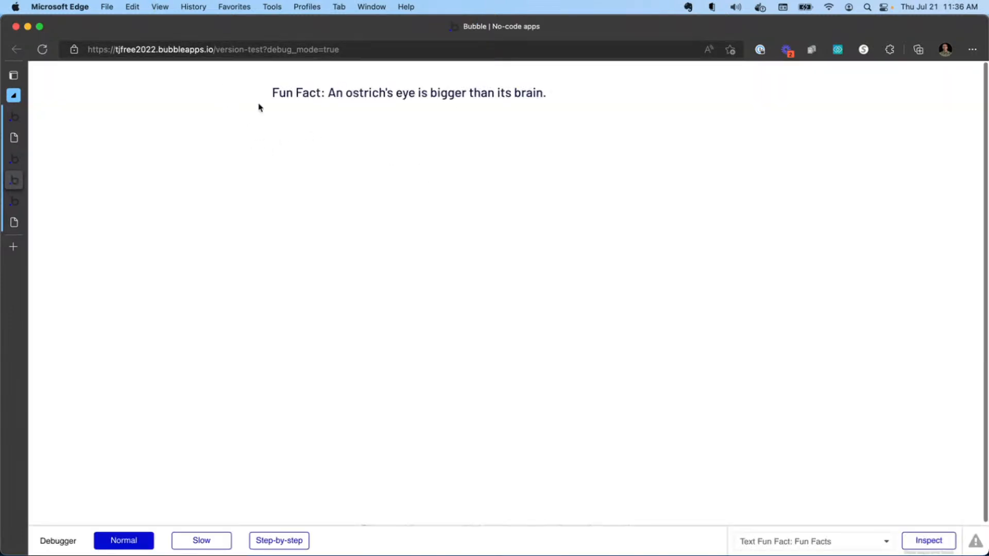
click(389, 49)
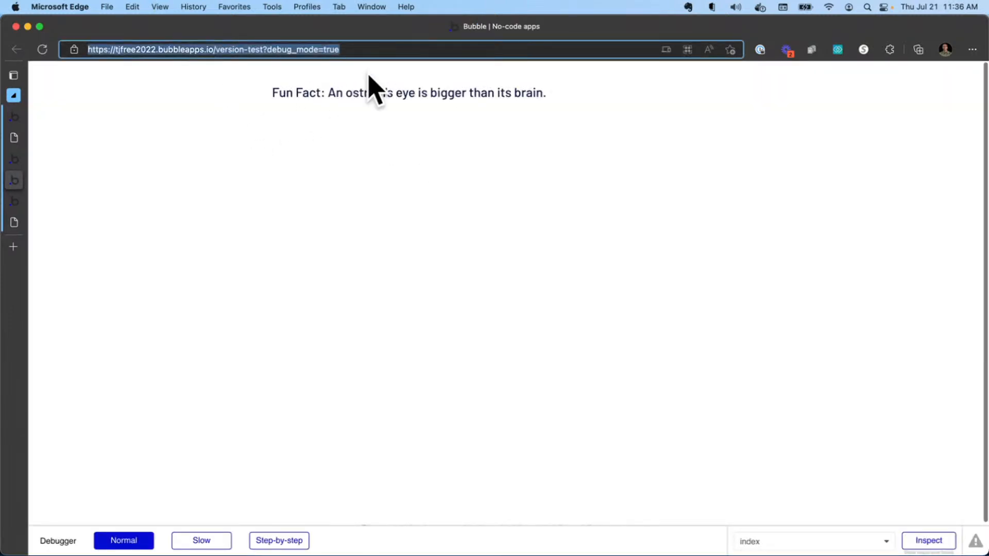
click(266, 51)
drag(266, 50, 357, 52)
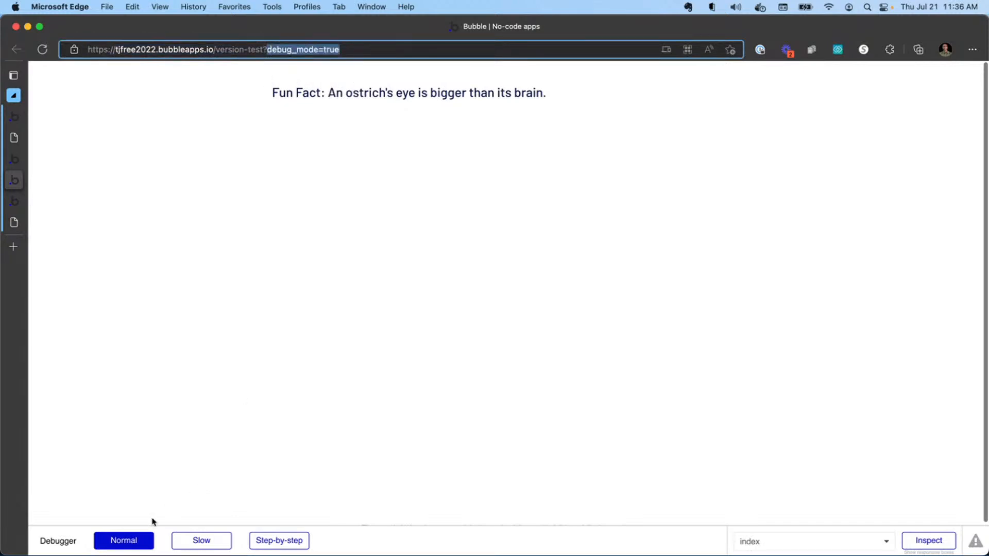
click(312, 106)
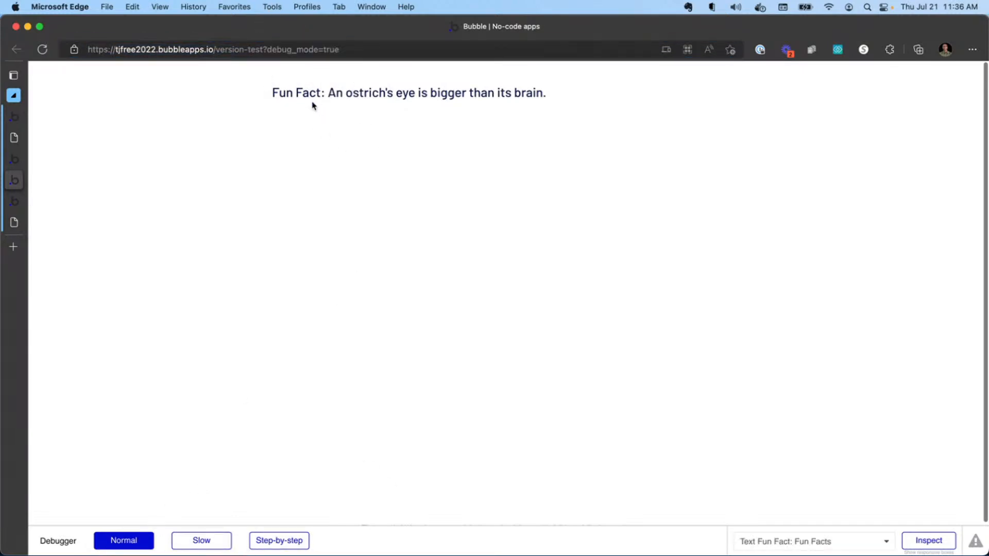
click(372, 53)
key(Return)
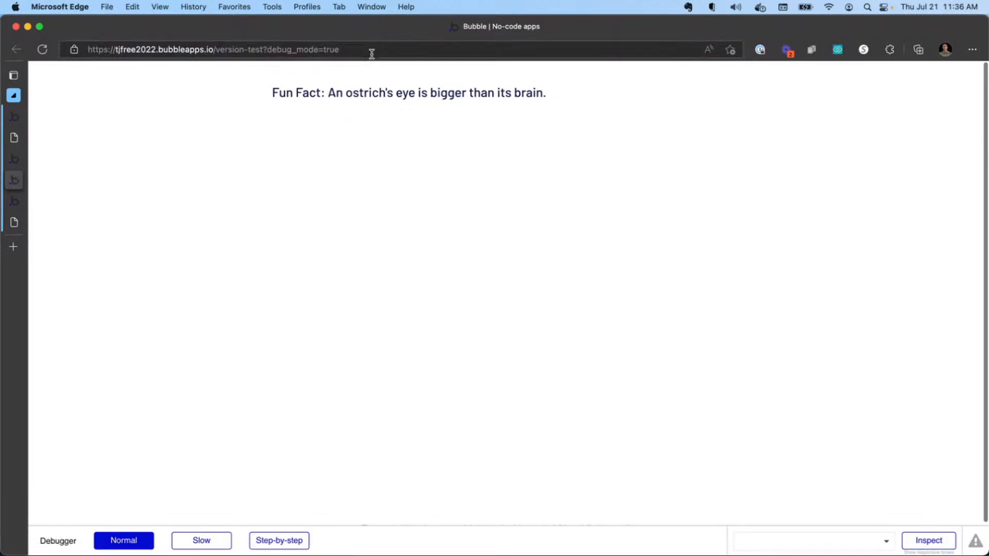
click(362, 54)
click(44, 54)
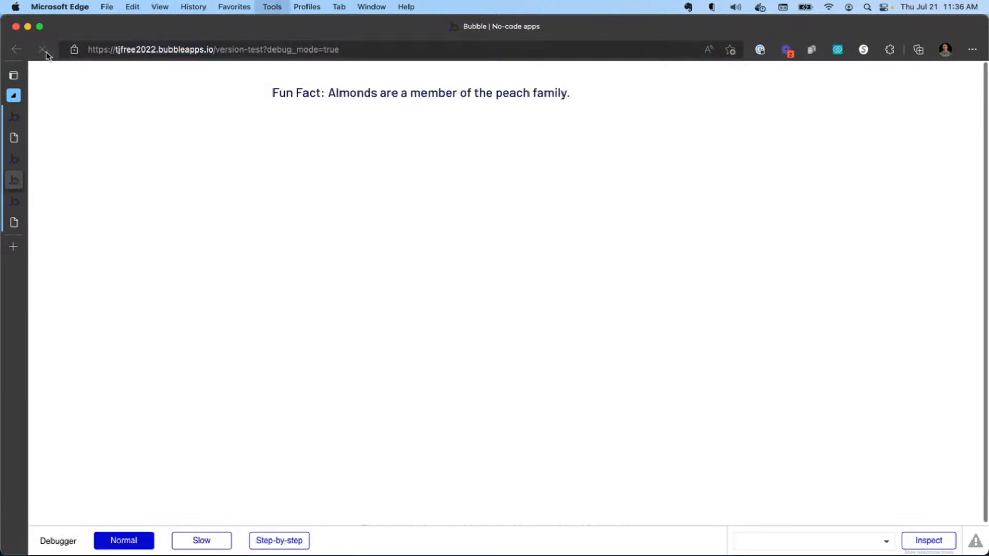
Open the browser developer tools and inspect the facts request's response results in the Network panel.
key(super+alt+i)
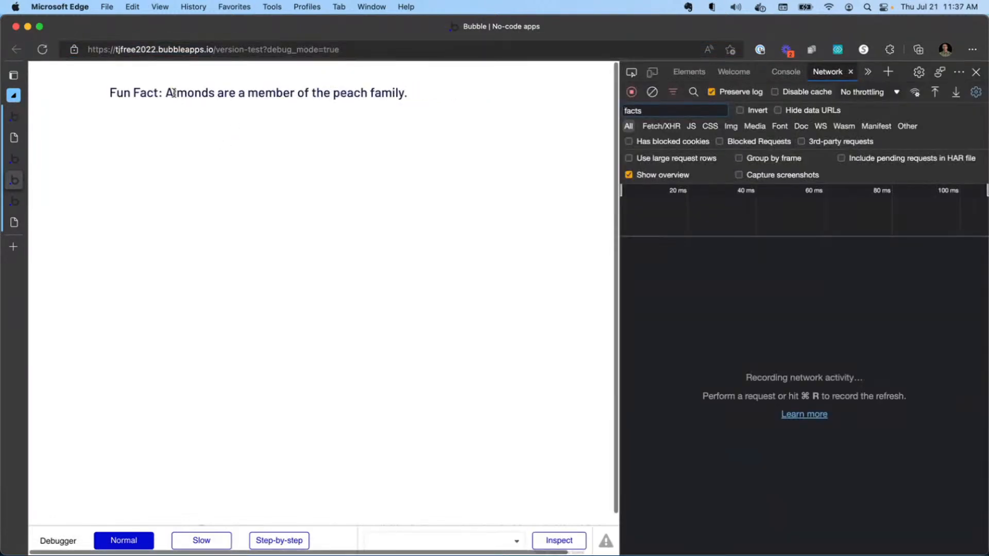
drag(174, 93, 400, 93)
click(43, 49)
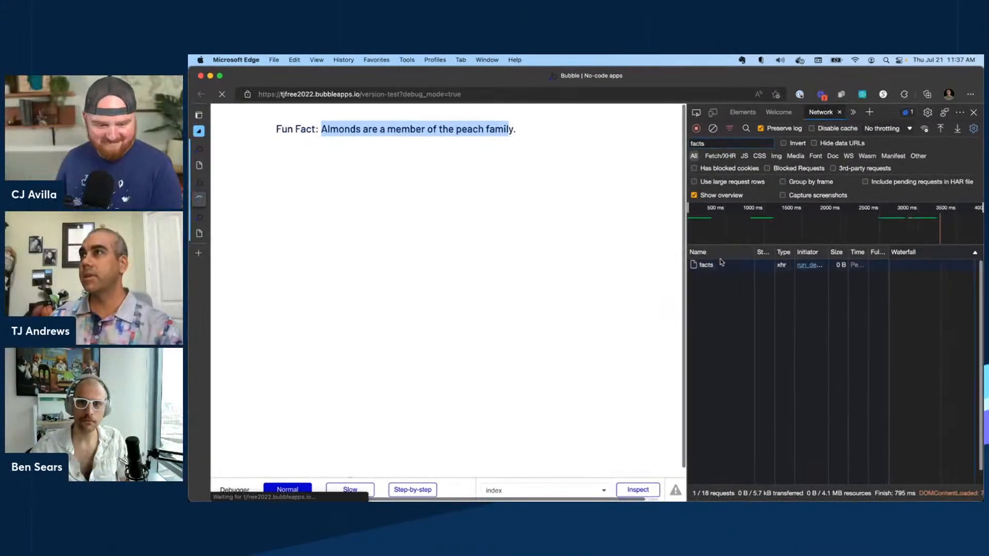
click(729, 264)
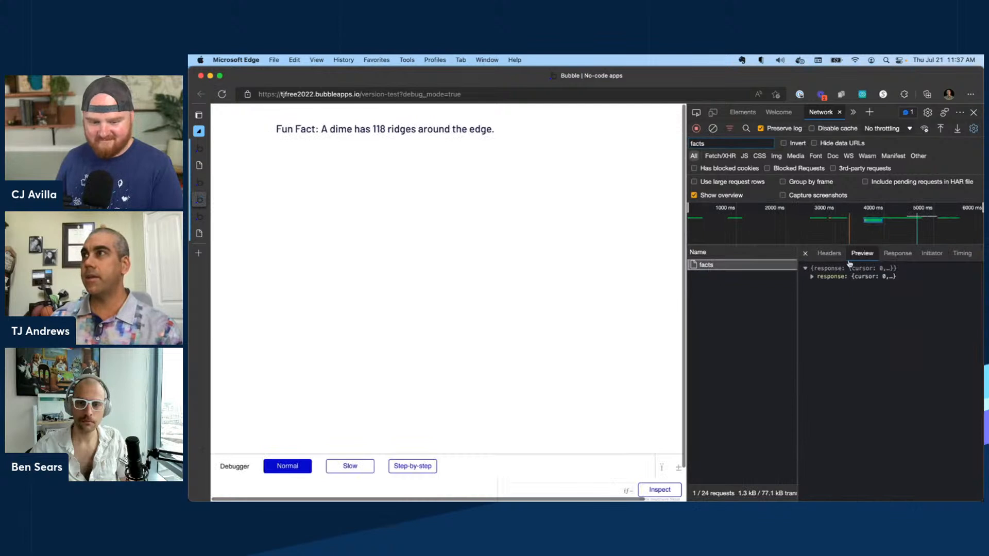
click(812, 277)
click(818, 310)
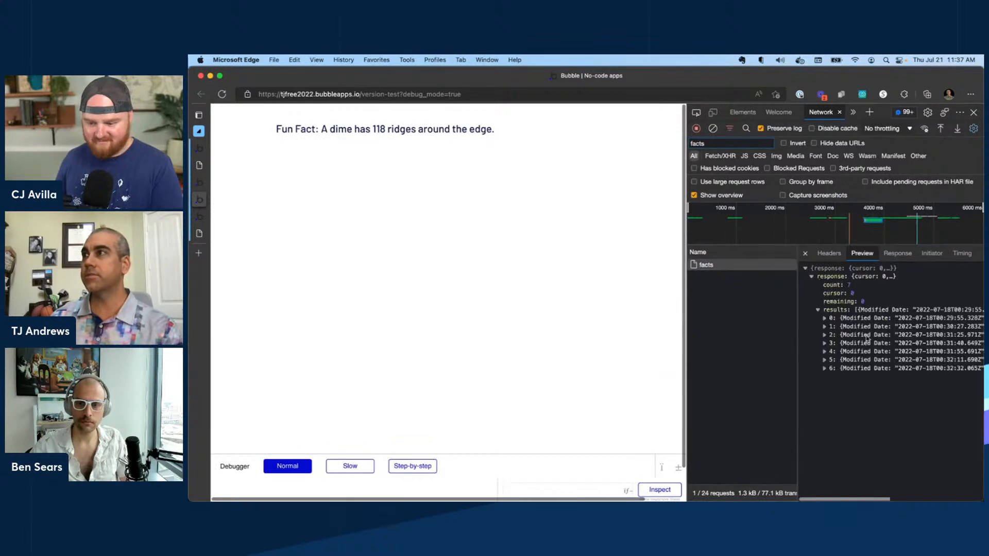
click(824, 335)
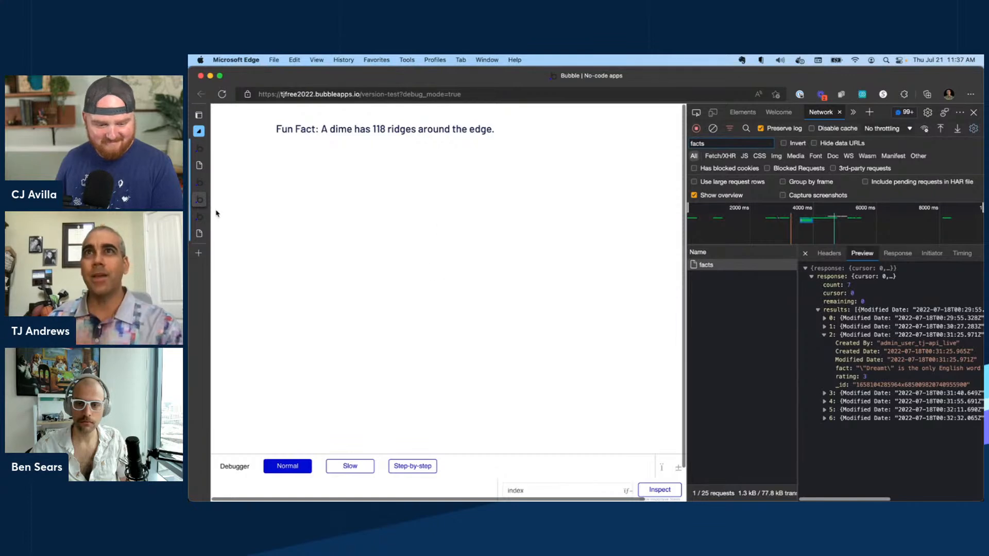
Return to the editor and review the Fun Facts settings in the API Connector plugin.
click(212, 184)
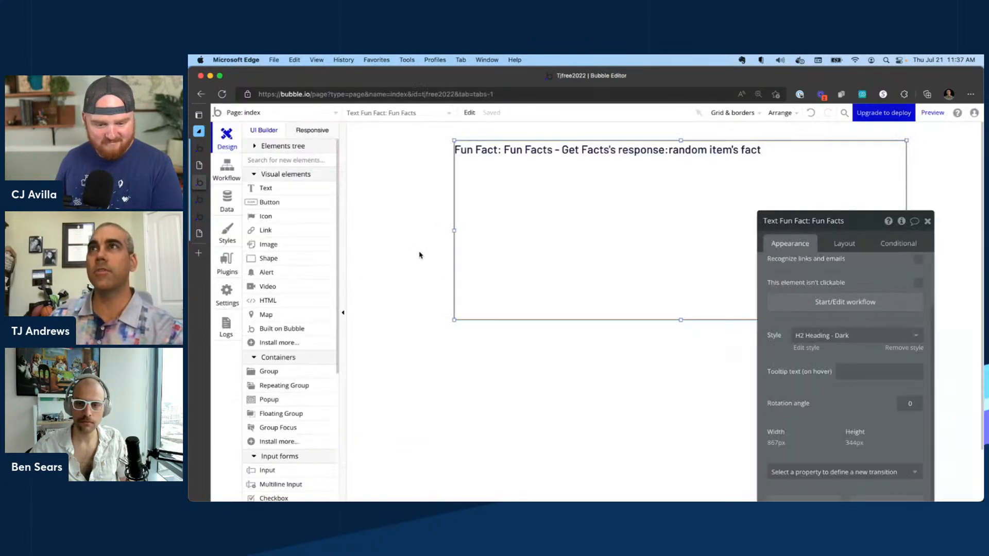
click(227, 262)
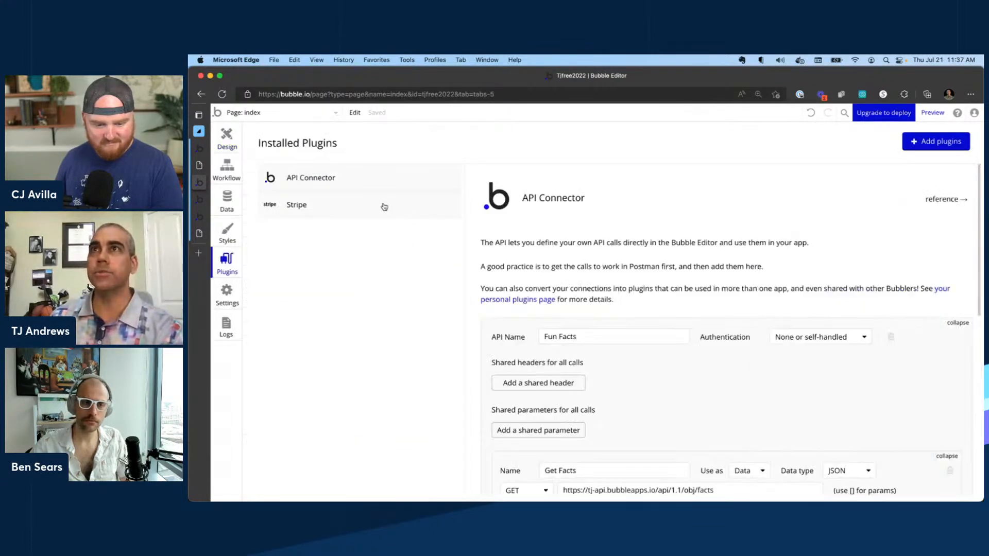
scroll(594, 244, down, 5)
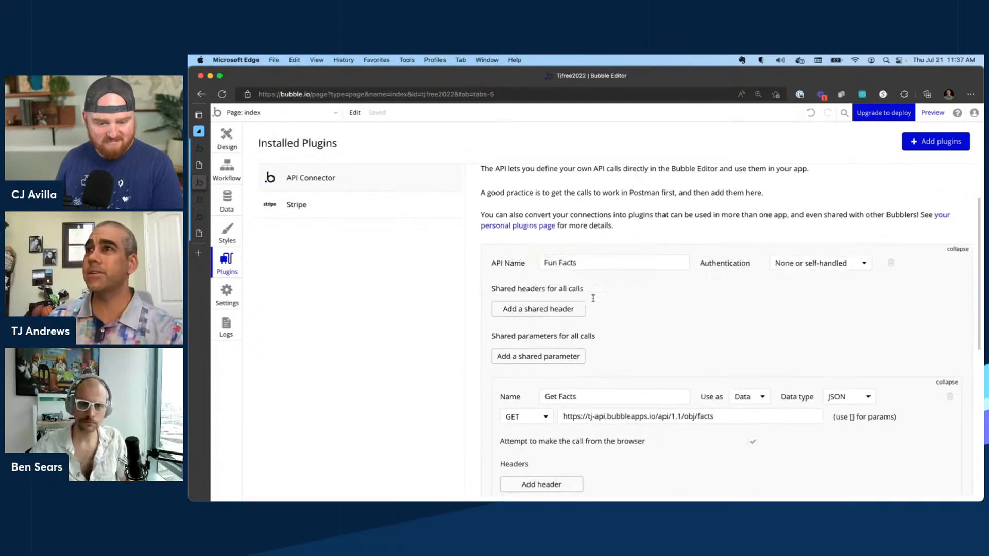
scroll(609, 294, down, 9)
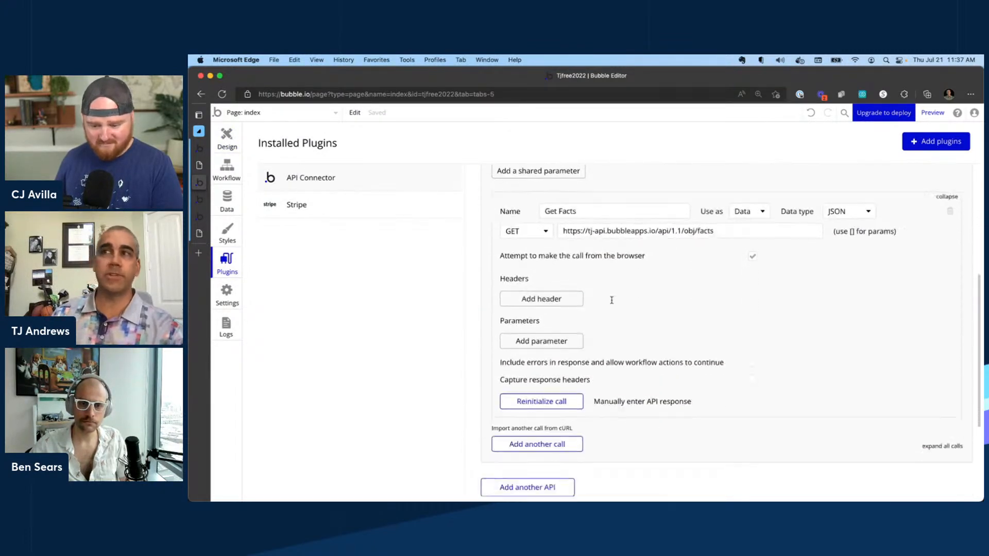
scroll(609, 285, up, 7)
scroll(609, 285, up, 6)
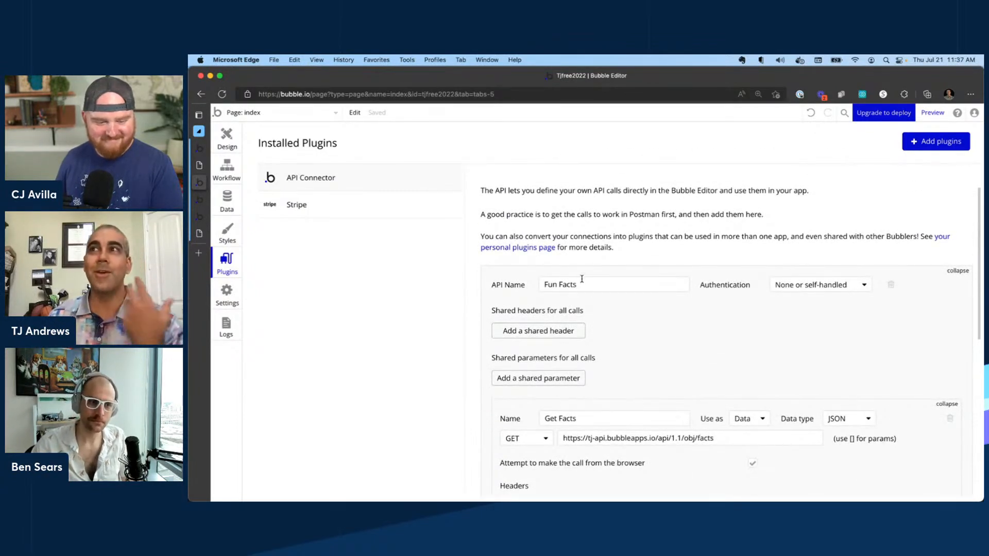
Switch to the Stripe-v2 editor tab and view its stripe page layout.
click(199, 200)
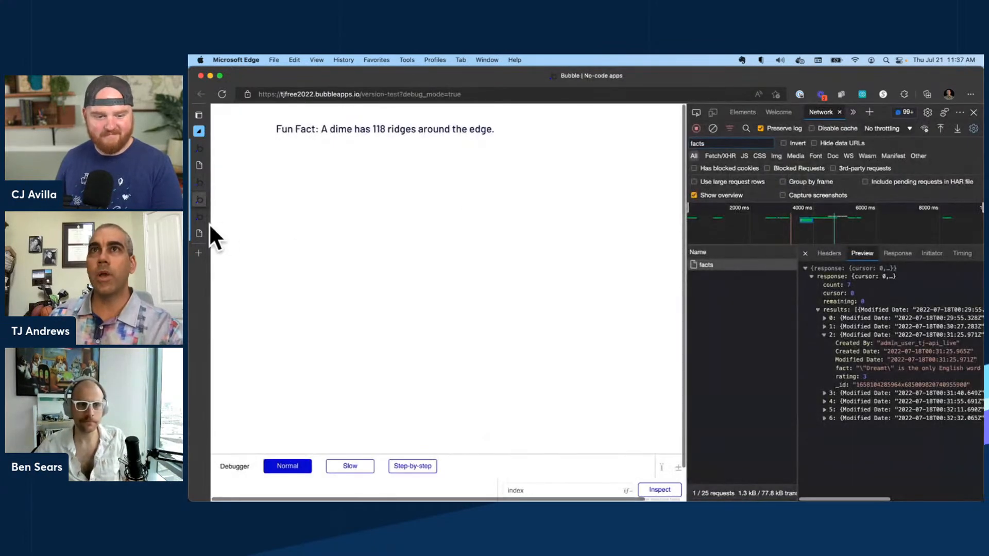
click(297, 199)
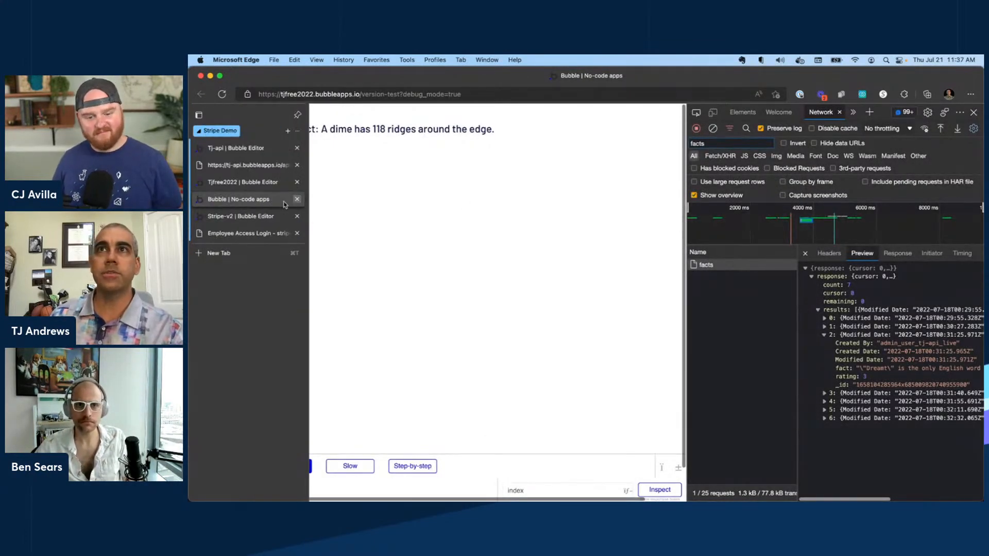
click(244, 201)
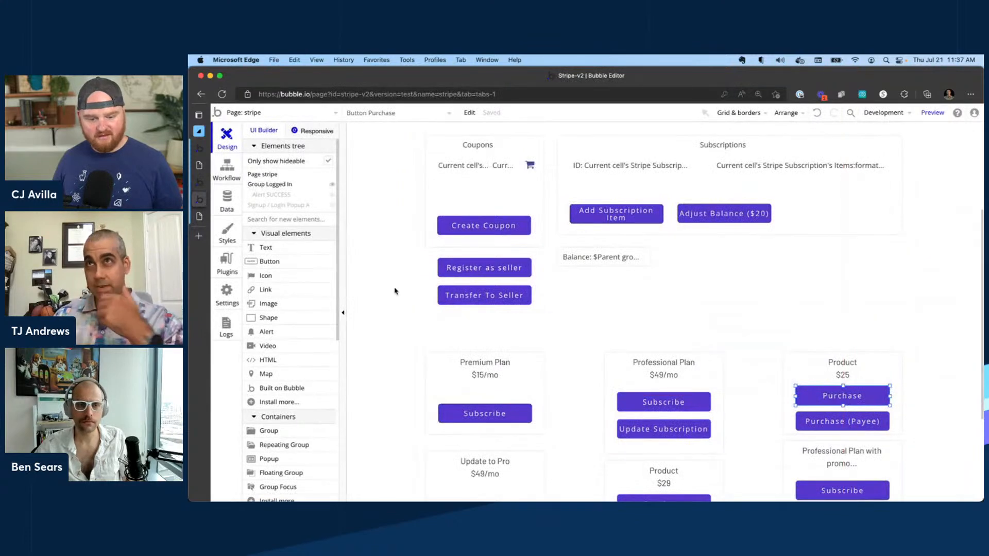
scroll(605, 292, up, 3)
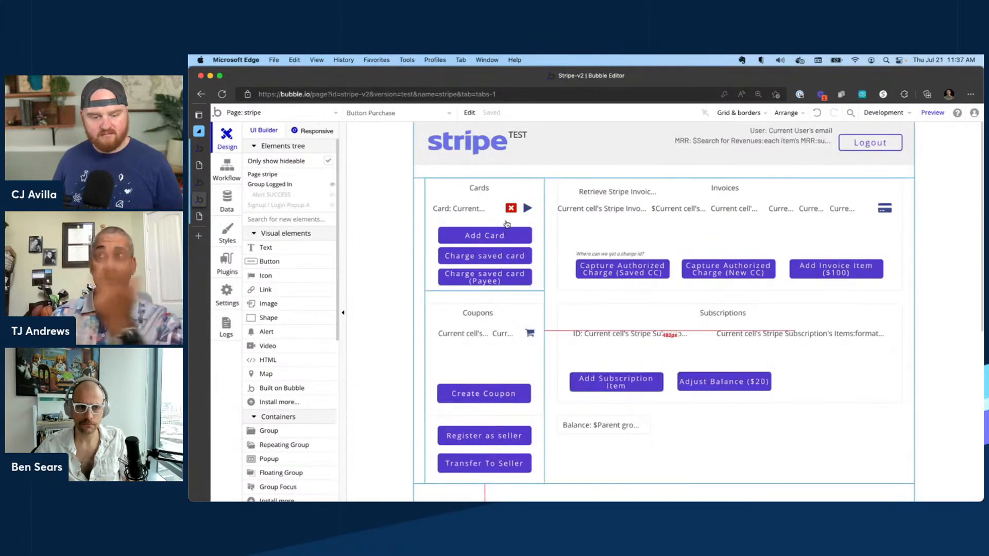
Open the Stripe plugin settings and review its listed data calls and actions.
click(227, 262)
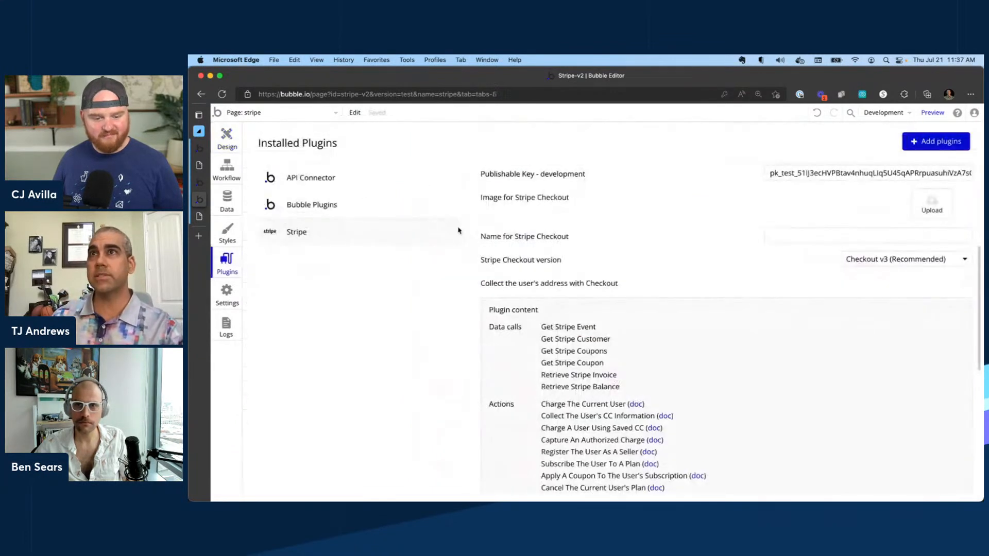
scroll(607, 306, down, 3)
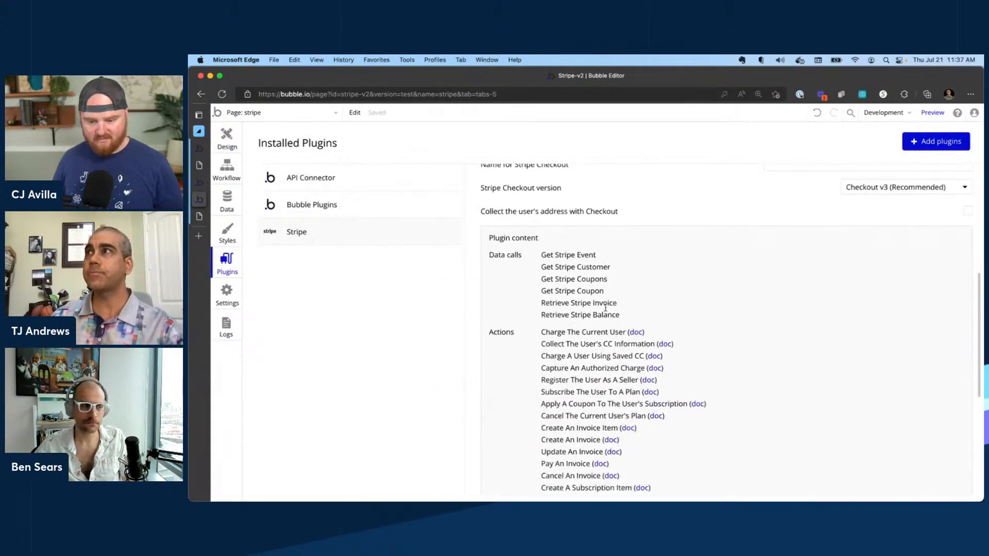
scroll(607, 307, up, 2)
scroll(606, 307, down, 2)
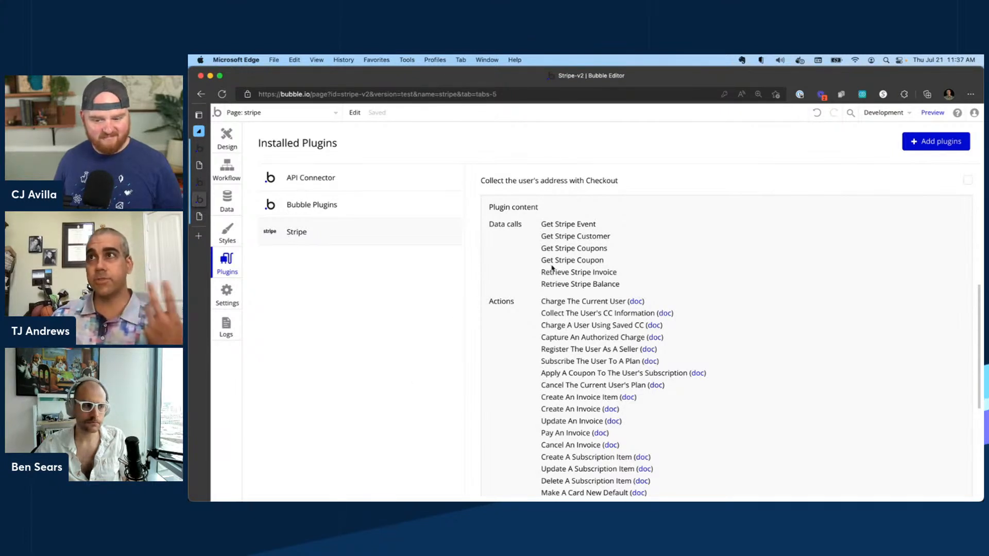
scroll(552, 256, down, 5)
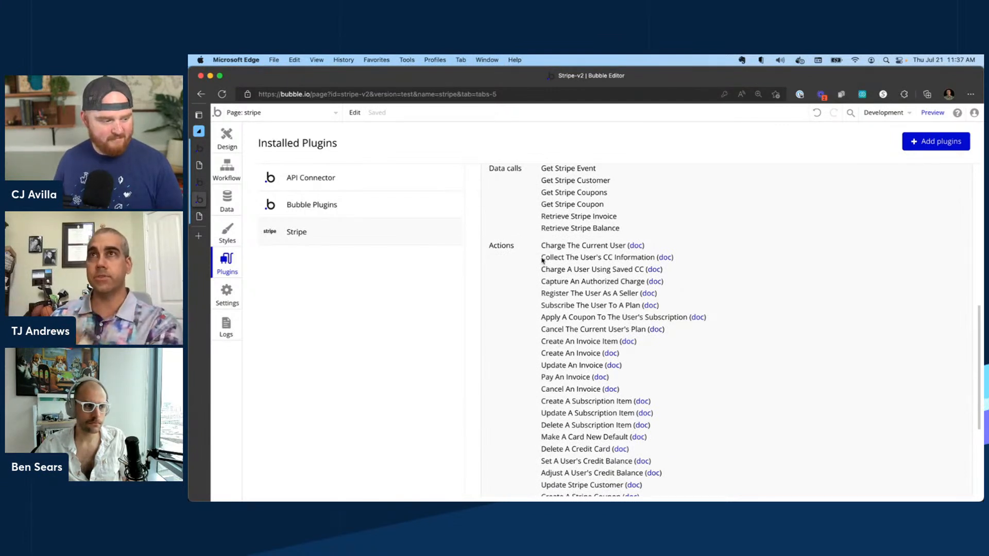
Return to the page design and open the stripe page in preview.
scroll(539, 263, up, 10)
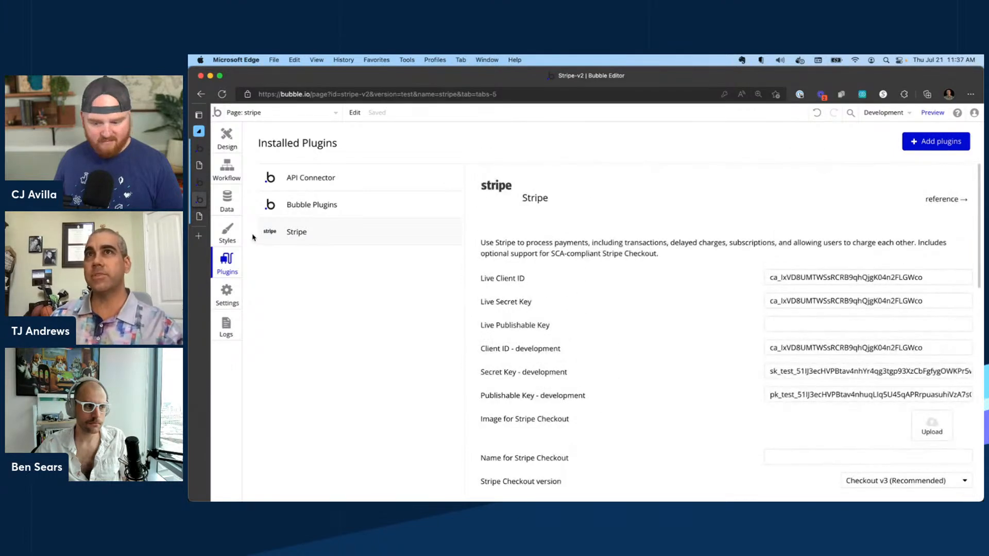
click(235, 150)
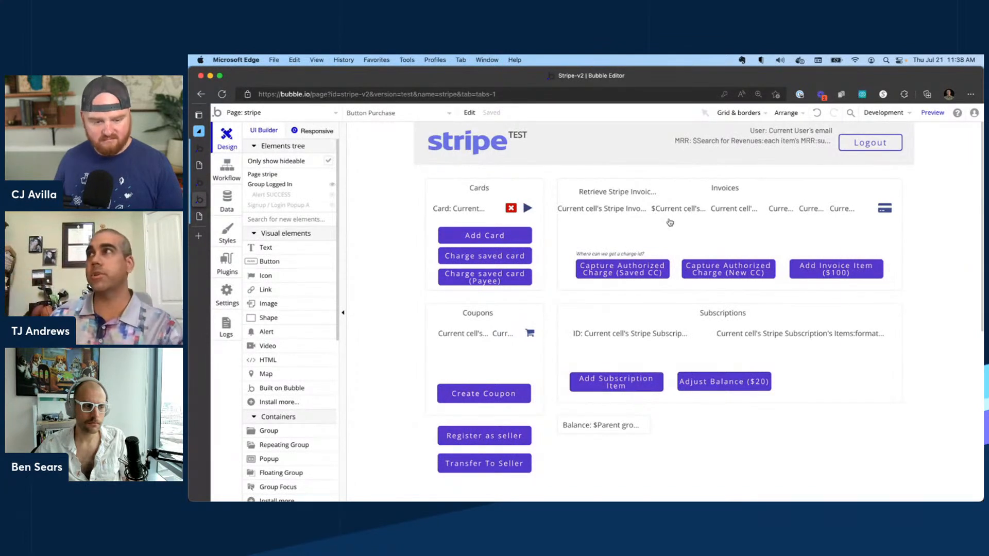
click(932, 112)
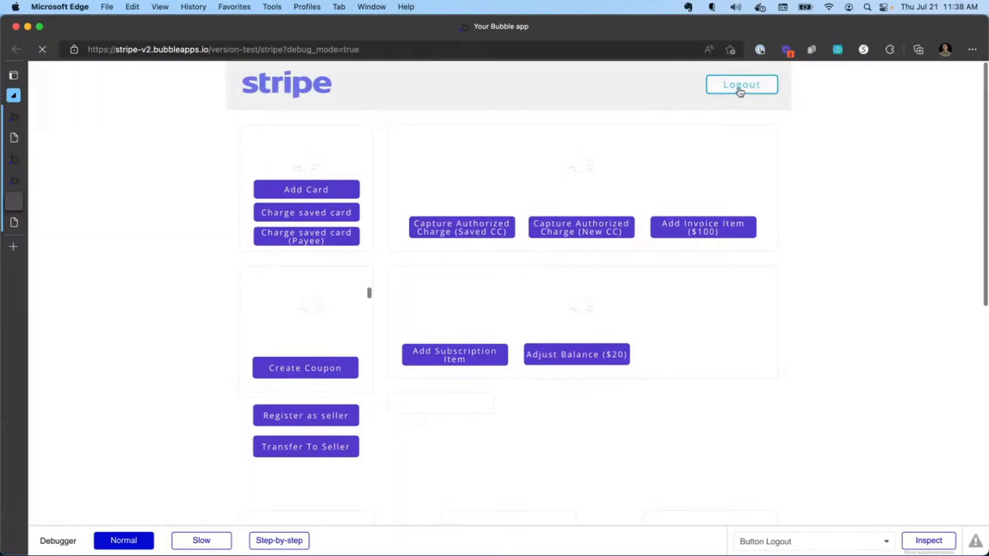
Log out, then sign up a new test user by entering an e-mail address and the account password twice.
click(740, 89)
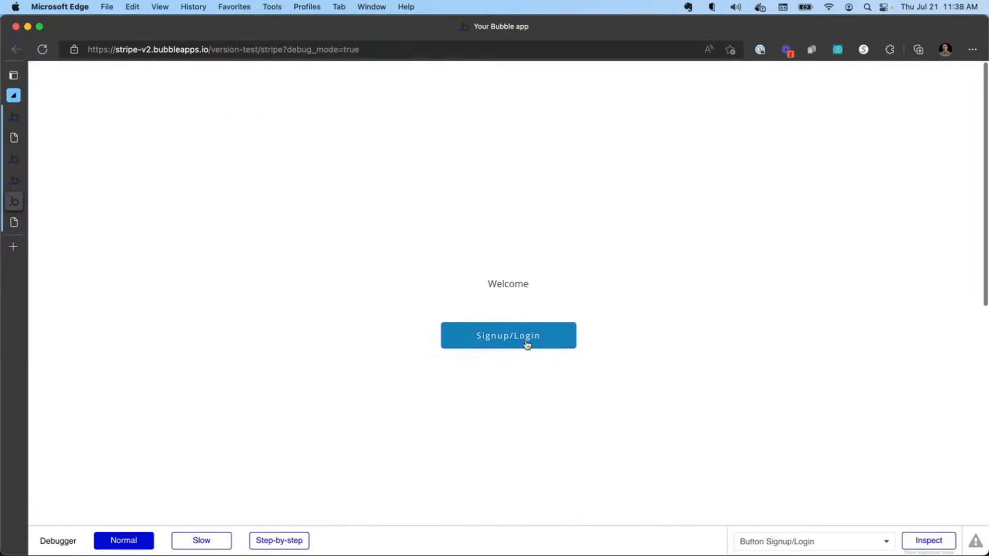
click(526, 341)
click(452, 178)
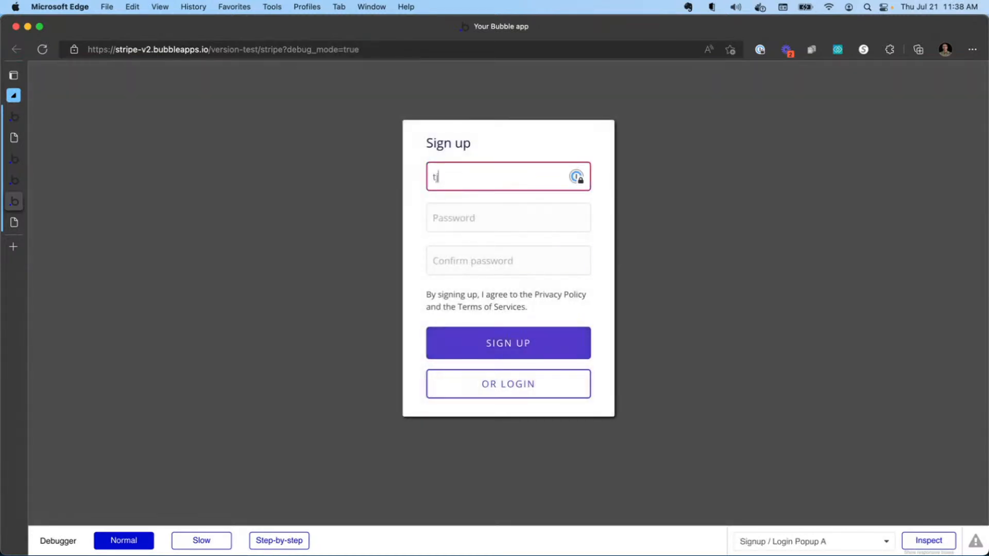
key(Tab)
text(12)
key(Tab)
text(12)
click(523, 338)
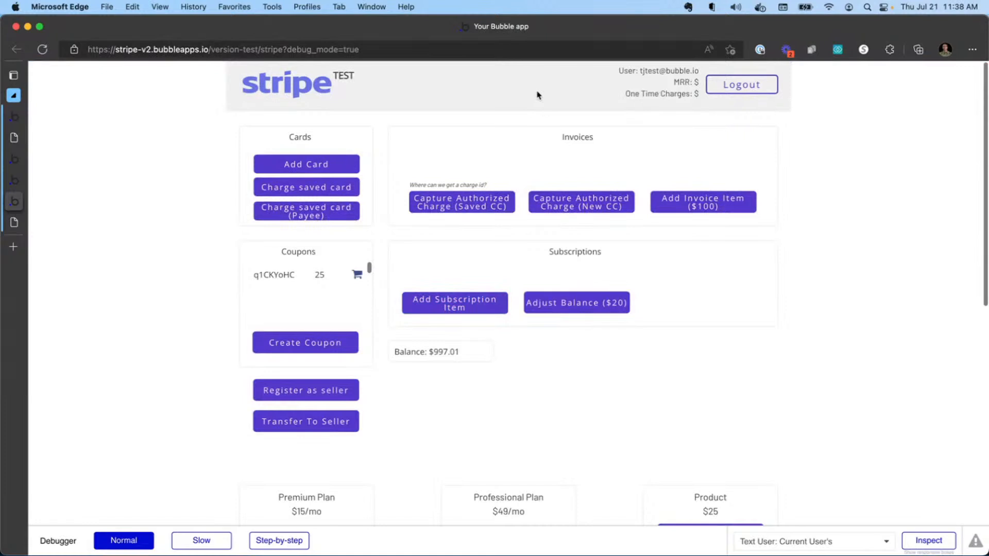
Inspect the header's user and charge details, then start a subscription to the Professional Plan at $49/mo.
drag(643, 71, 698, 71)
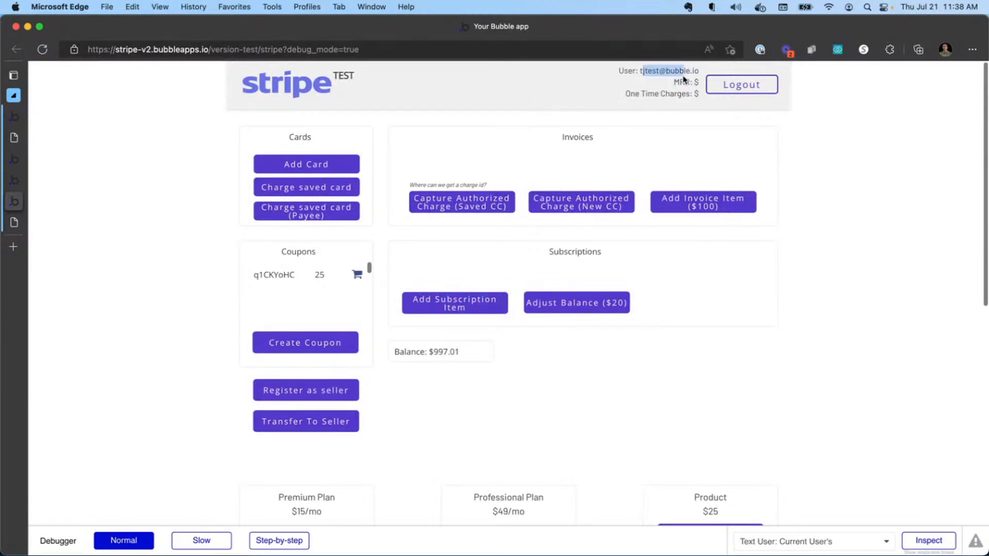
click(671, 85)
double_click(675, 82)
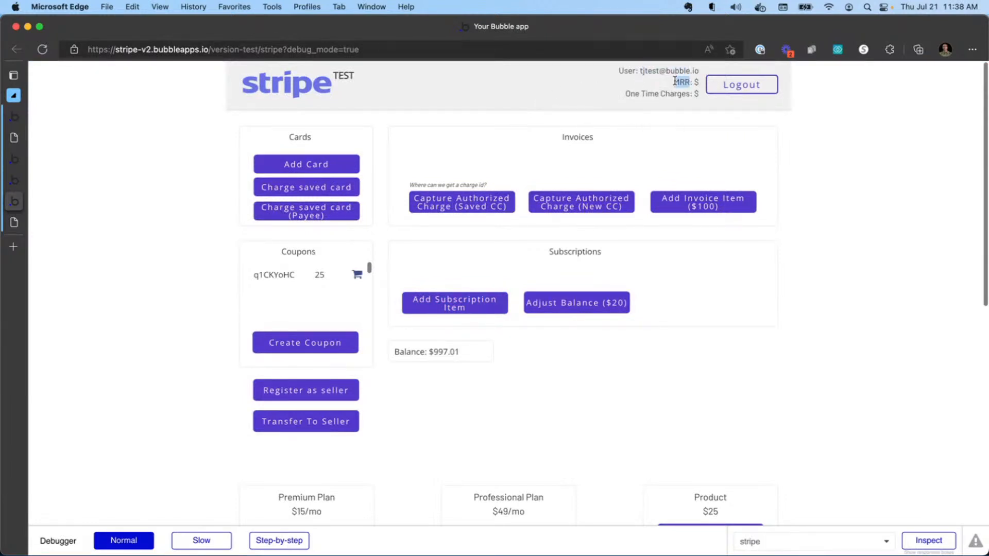
click(638, 97)
scroll(304, 165, down, 3)
scroll(412, 305, down, 3)
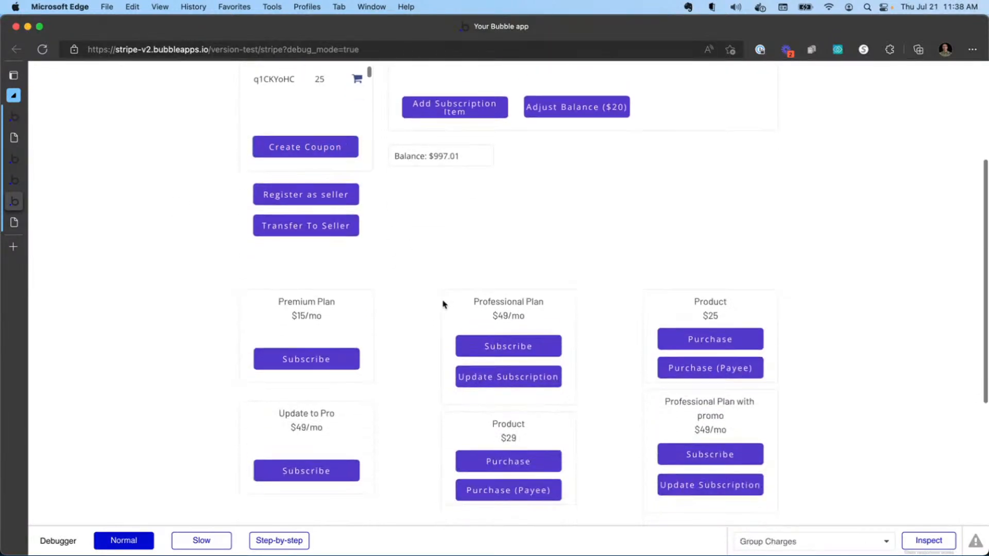
click(513, 340)
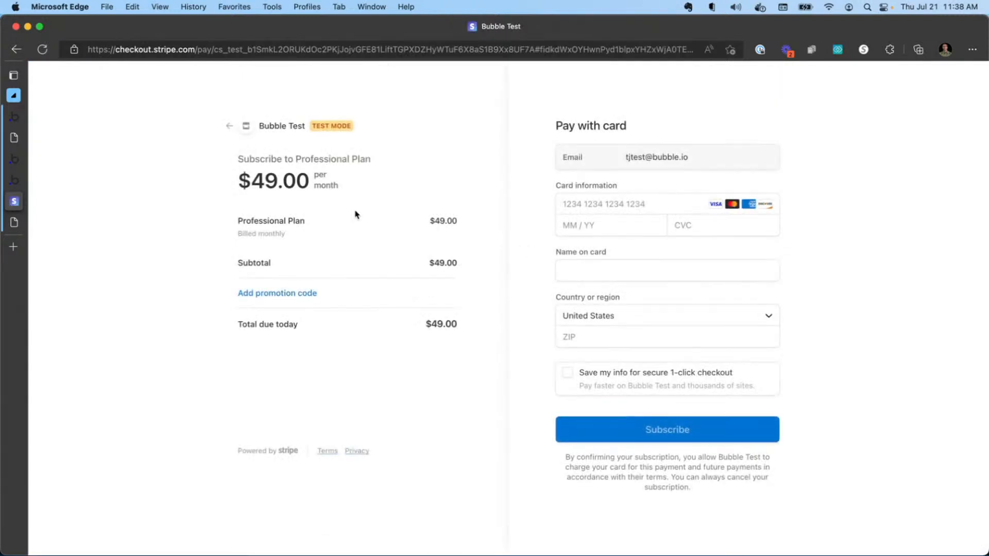
Fill in the test card number, expiry 01/25, CVC, cardholder name and ZIP, submit the subscription and dismiss the confirmation.
click(587, 203)
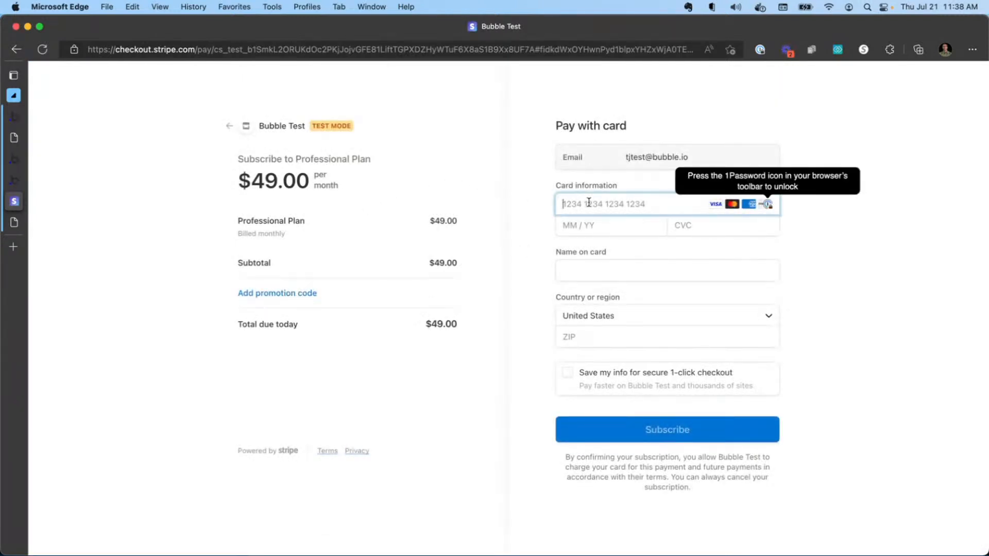
text(4242 4242 01 / 25 123)
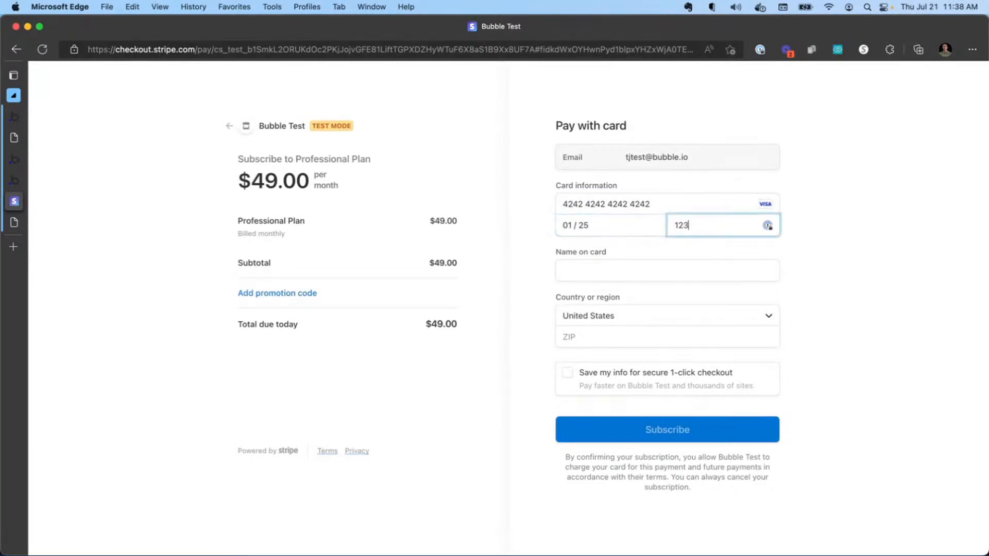
key(Tab)
key(Tab)
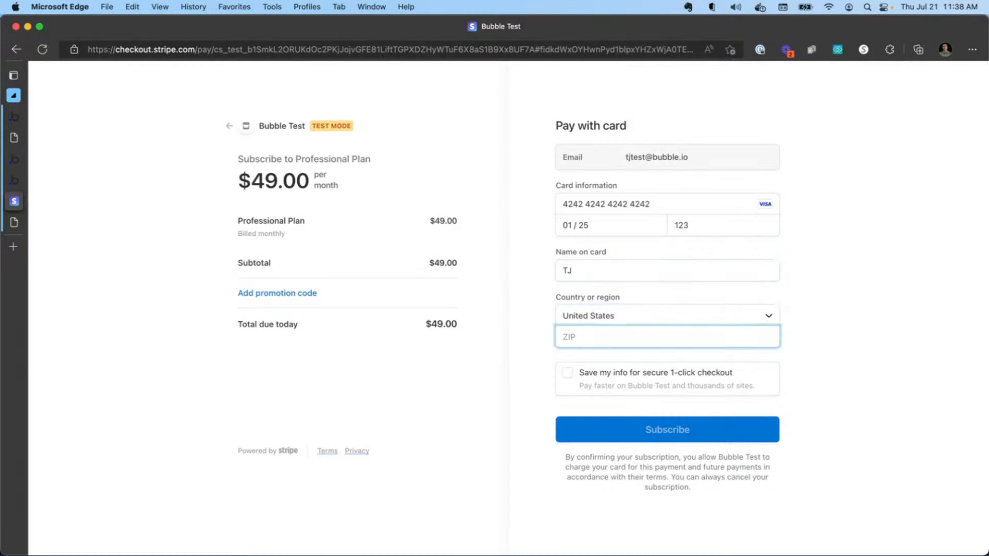
text(77777)
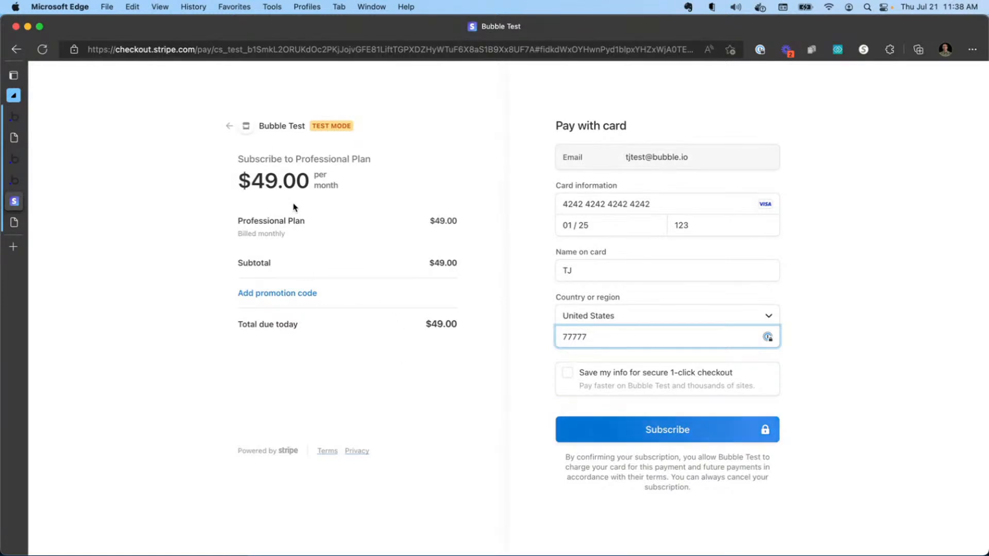
click(652, 437)
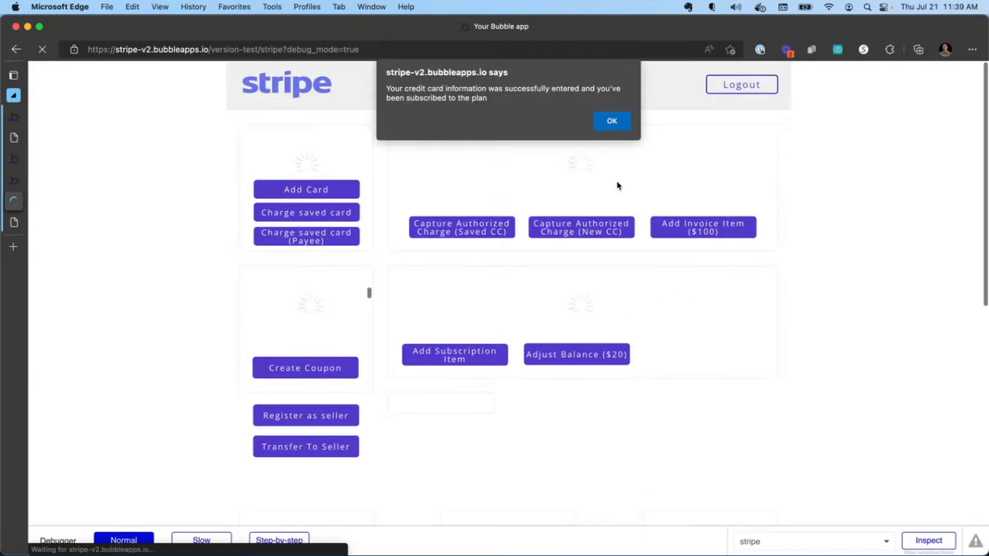
click(612, 122)
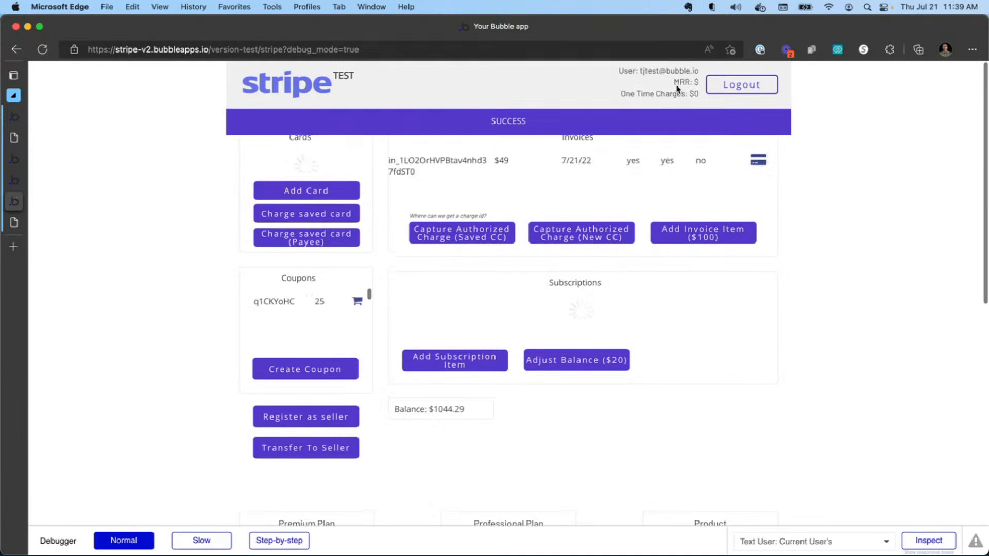
Reload the page, purchase the $25 Product and dismiss the charge confirmation.
click(42, 49)
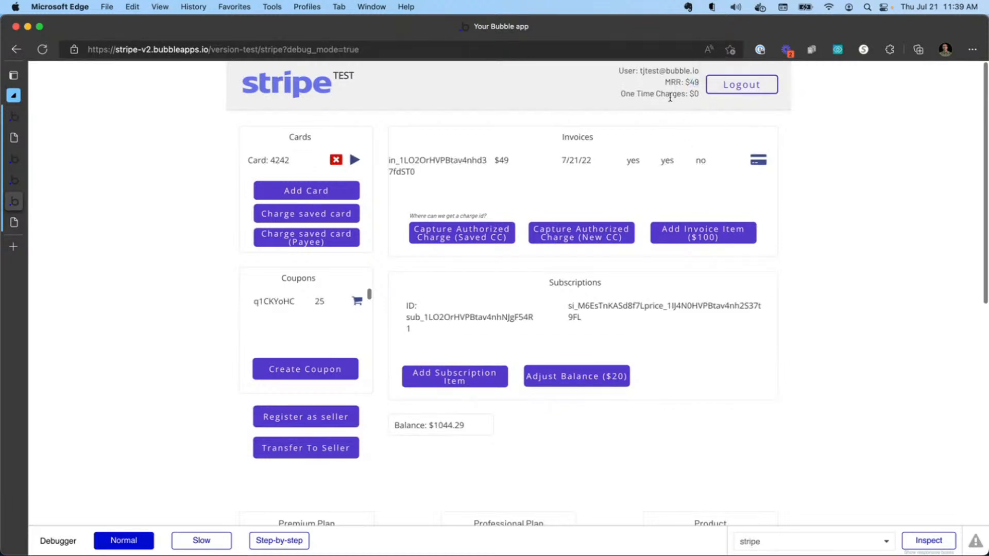
scroll(662, 165, down, 5)
click(721, 304)
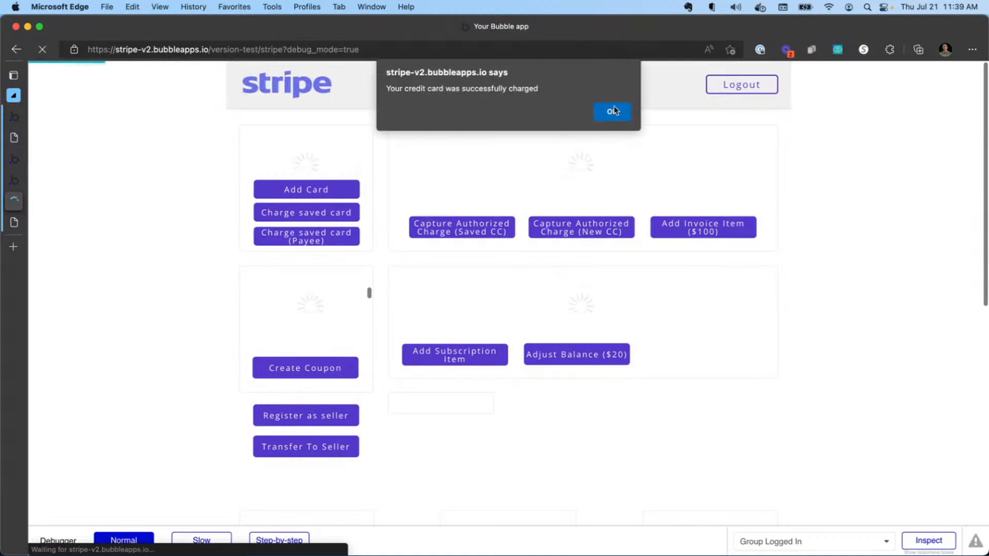
click(612, 110)
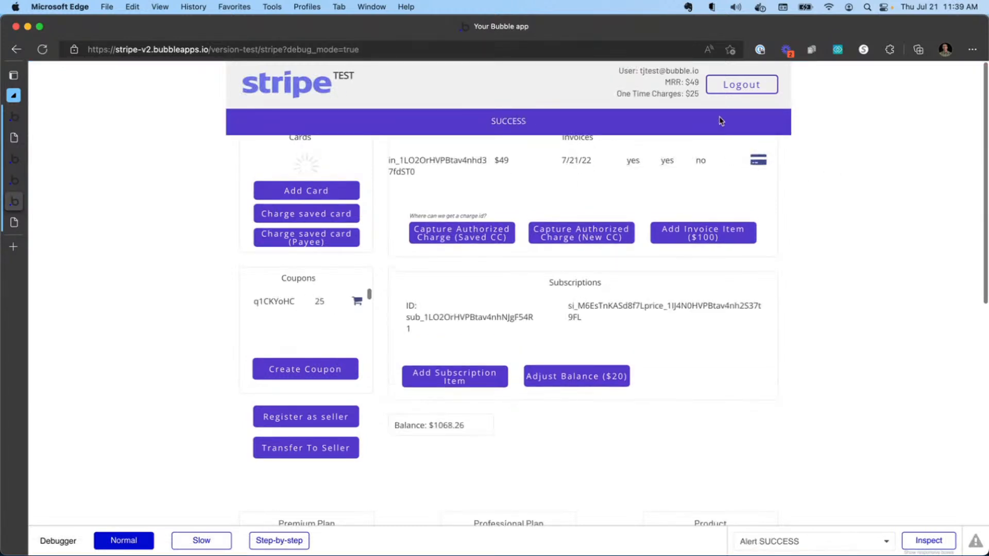
Examine the header's MRR and one-time charge totals and the page's invoice and subscription sections.
double_click(695, 93)
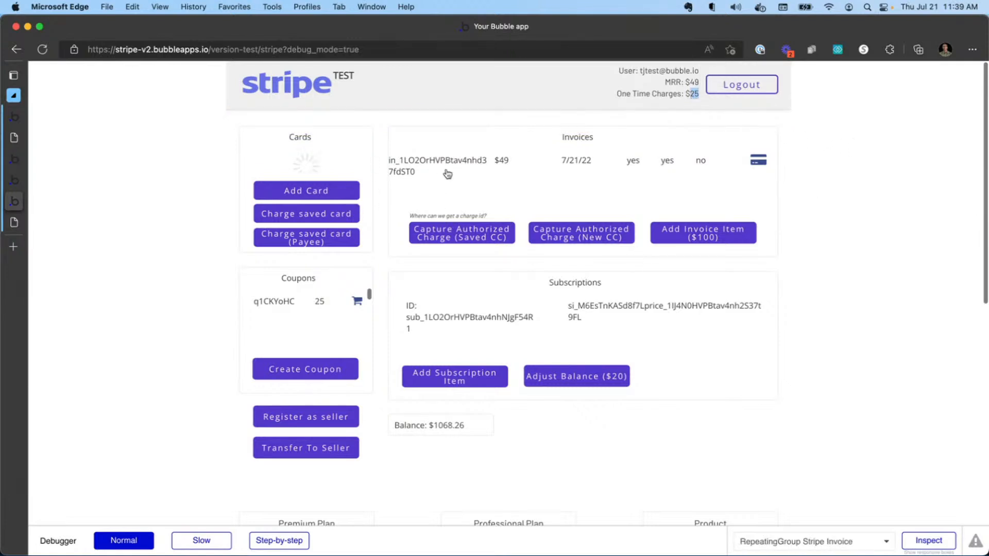
scroll(487, 320, down, 2)
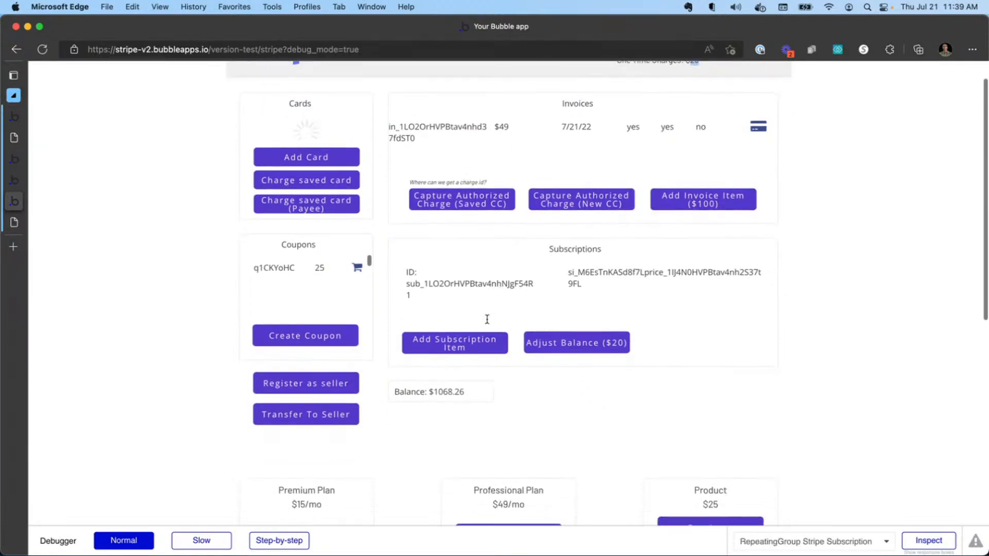
scroll(487, 319, down, 6)
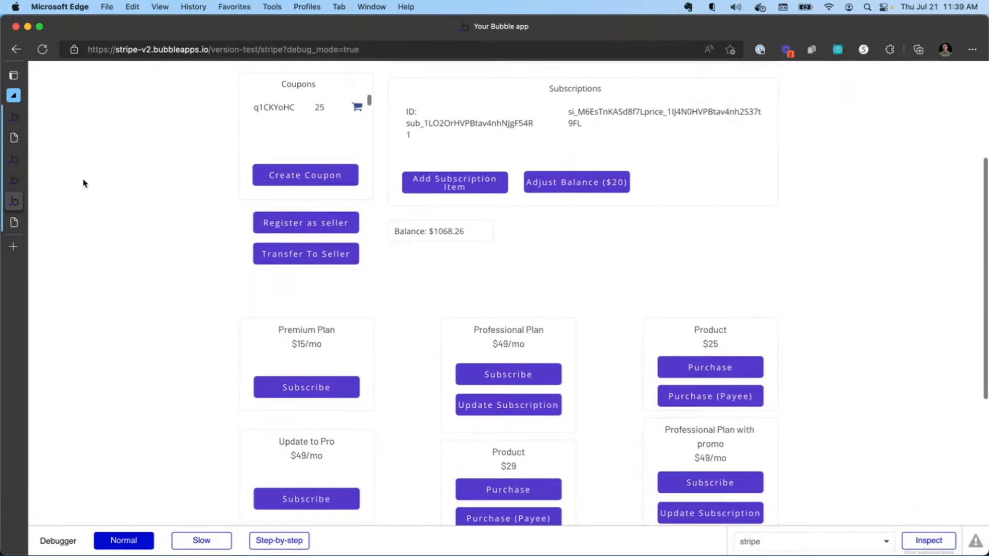
Back in the editor, open the workflow of the Professional Plan's Subscribe button.
click(14, 180)
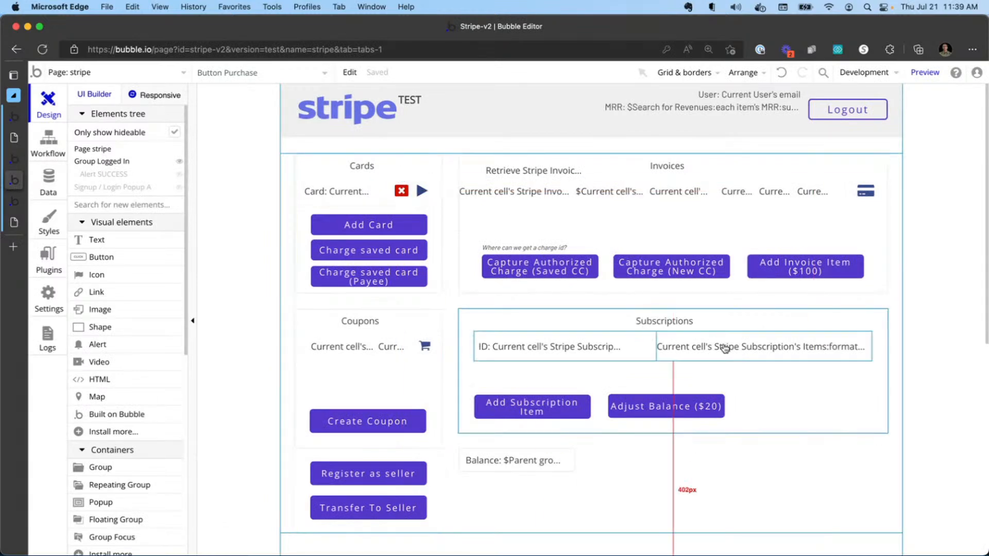
scroll(721, 344, down, 5)
scroll(726, 343, down, 1)
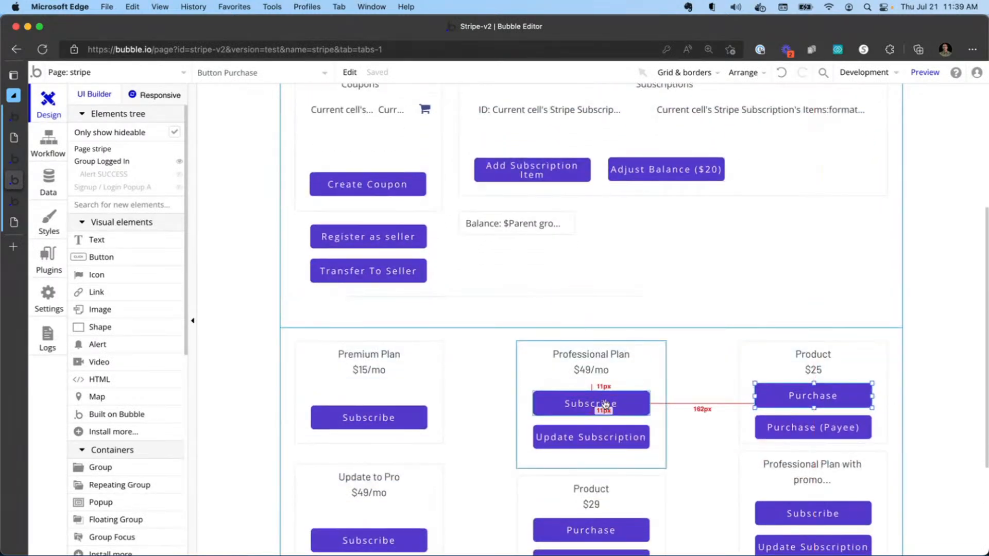
click(581, 404)
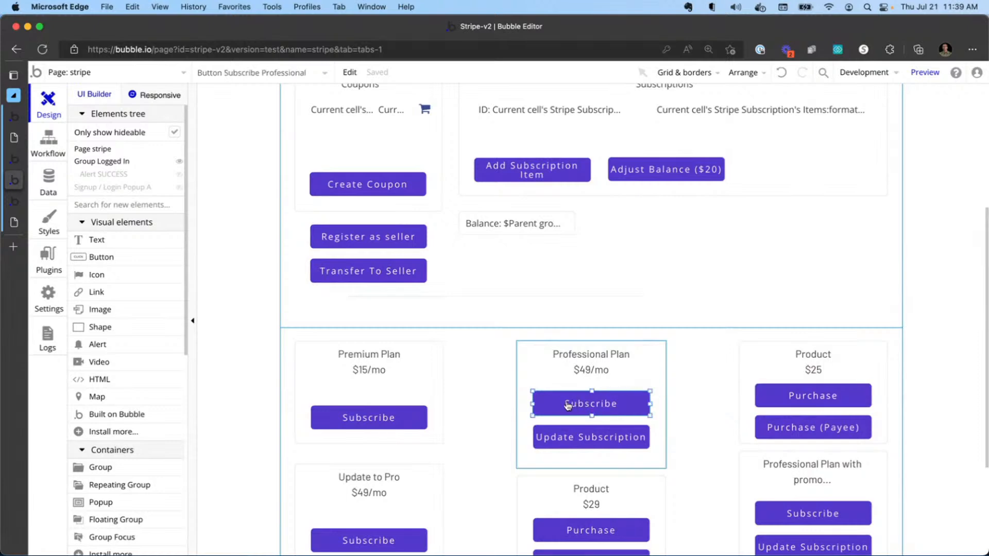
double_click(566, 402)
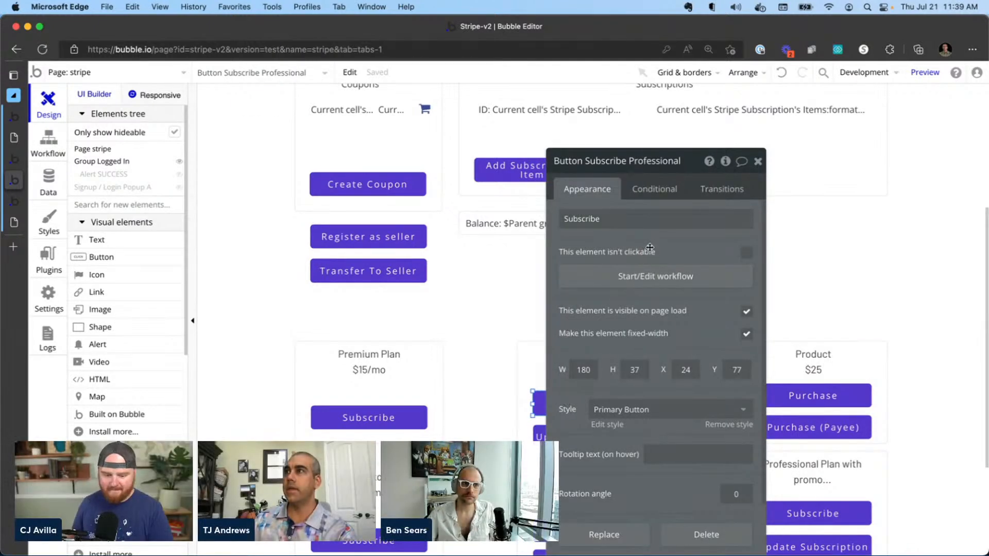
click(666, 278)
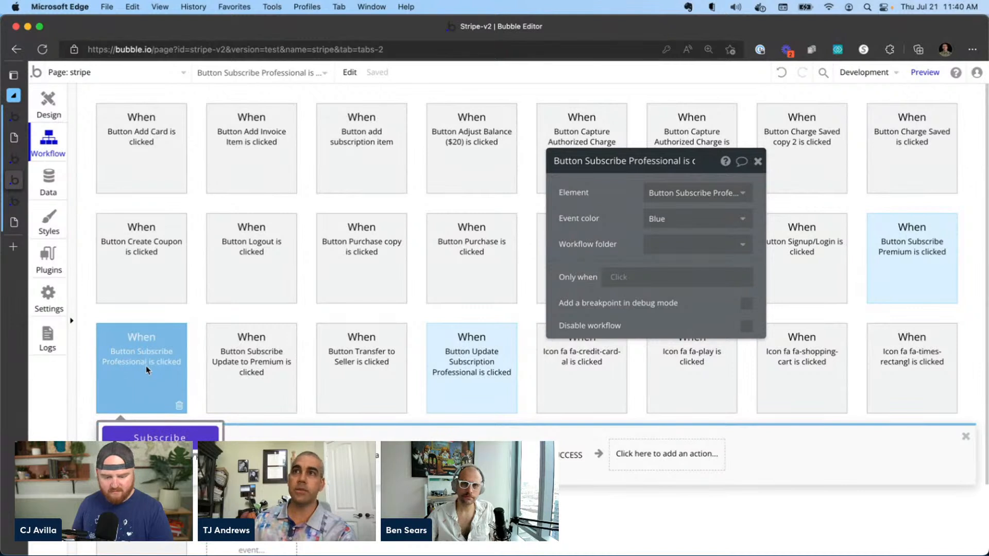
Review the workflow's subscribe action with its Stripe plan selection and the Create a new Revenue step.
click(165, 457)
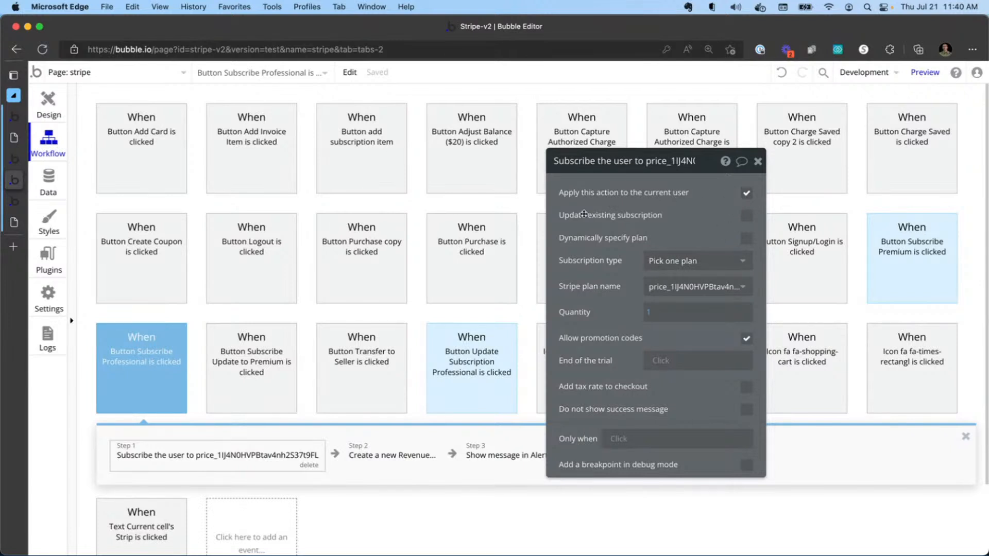
click(689, 287)
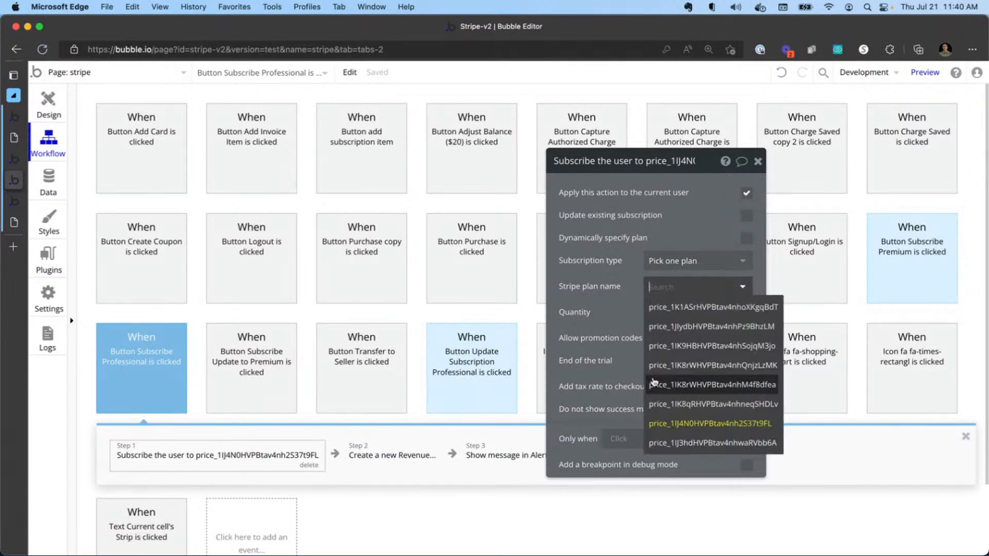
click(694, 290)
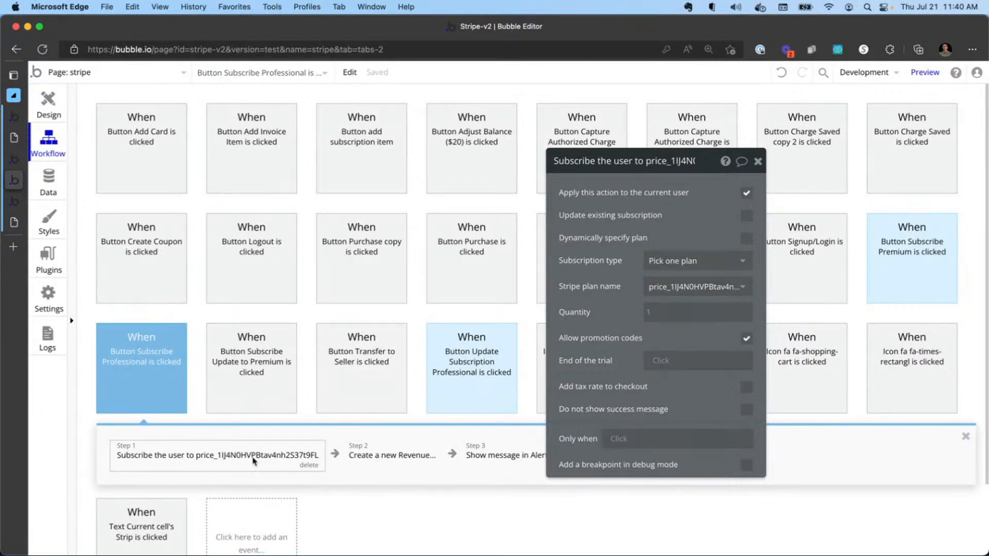
click(368, 460)
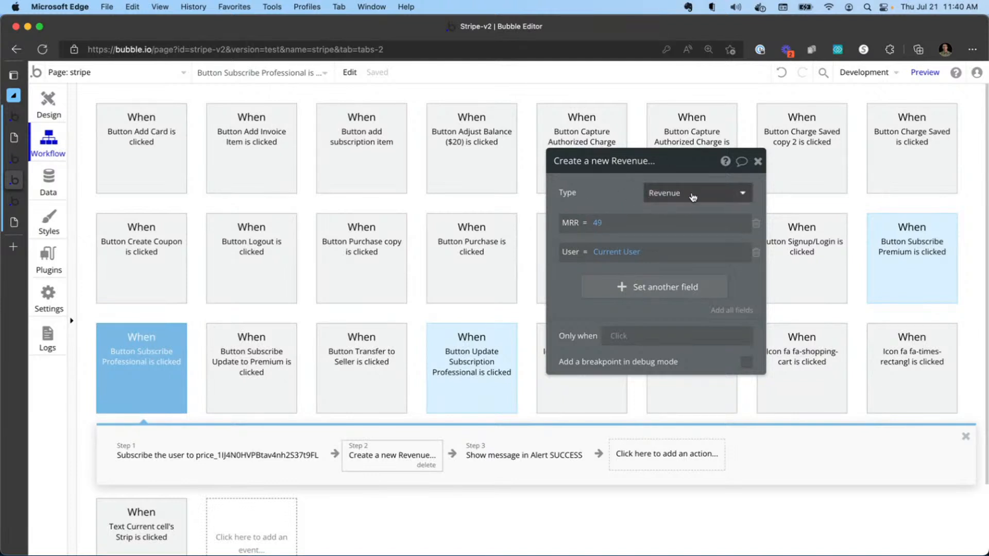
mouse_move(662, 198)
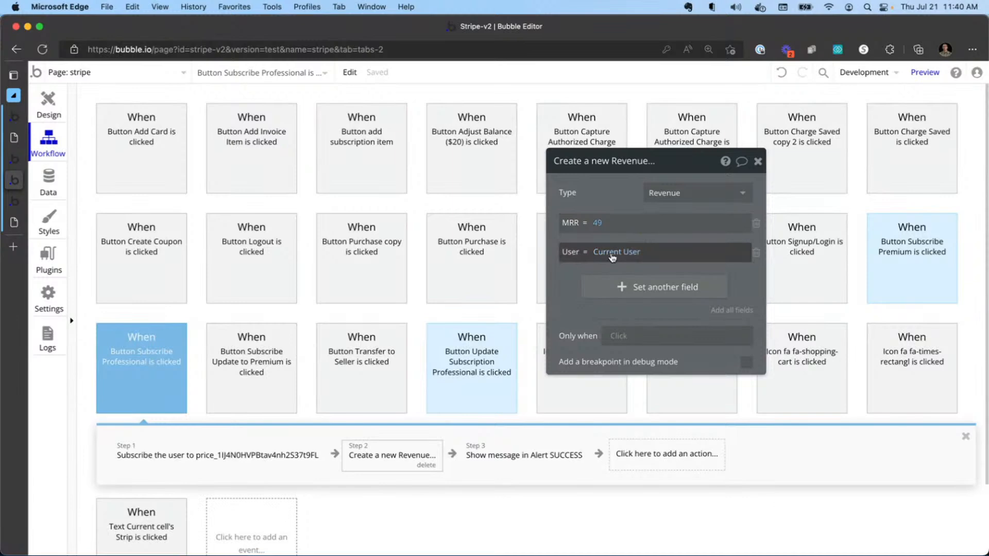
Open the app's database entries and the Revenue data type's fields.
click(45, 180)
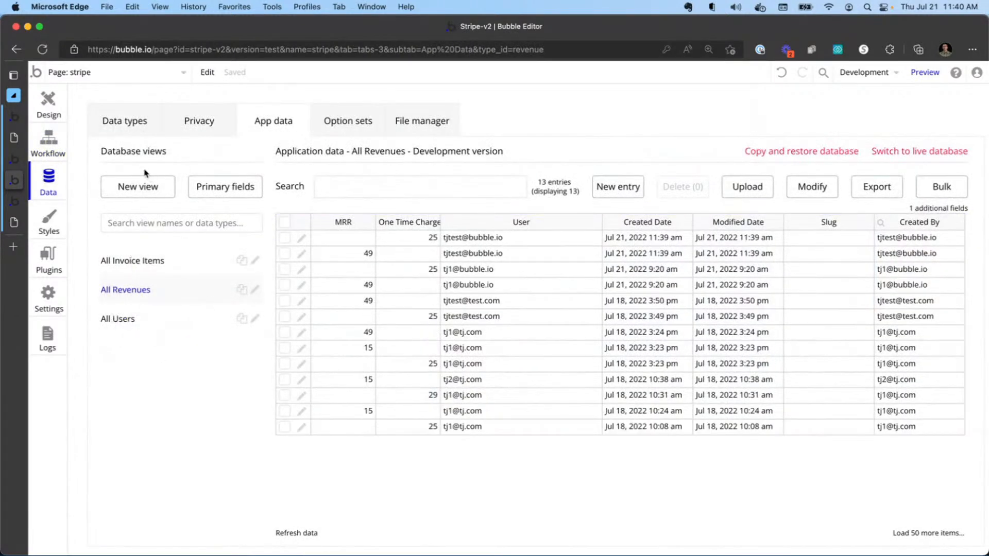
click(125, 126)
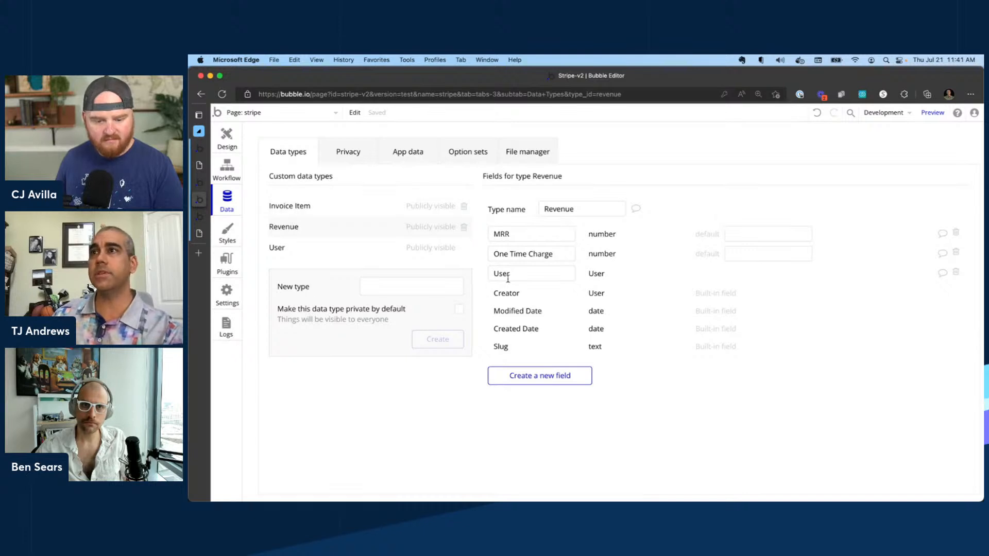
click(382, 282)
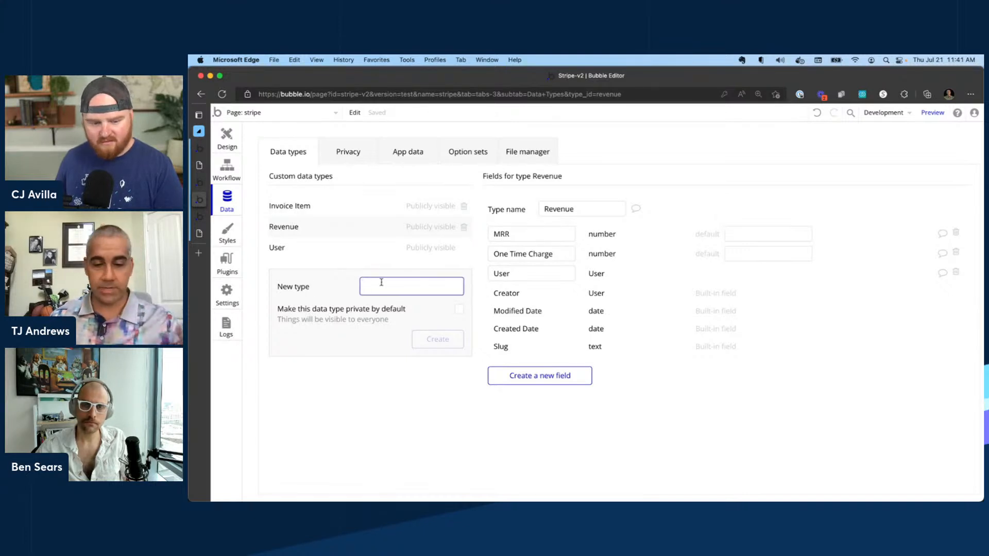
Add a number field named Refund Amount to the Revenue data type.
text(Anything)
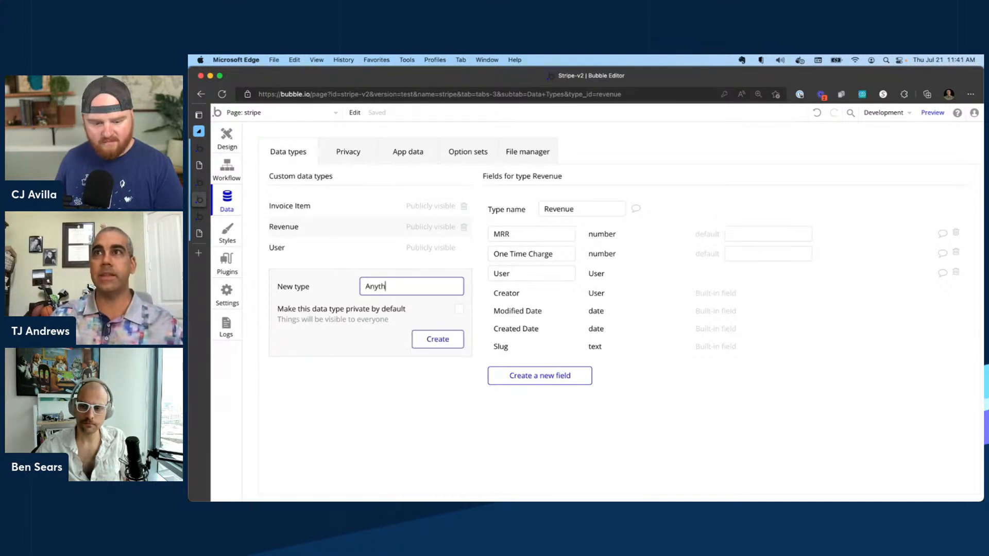
click(543, 375)
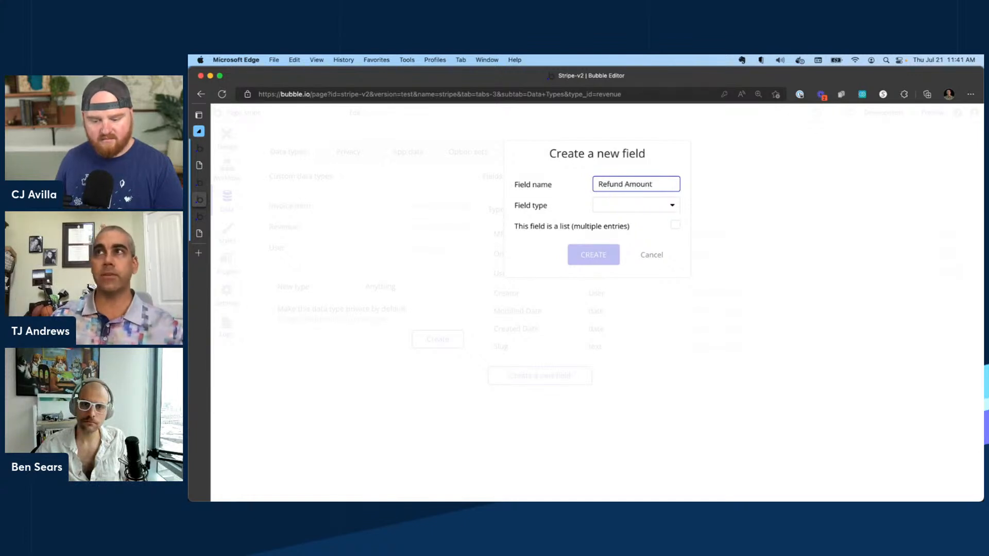
click(633, 206)
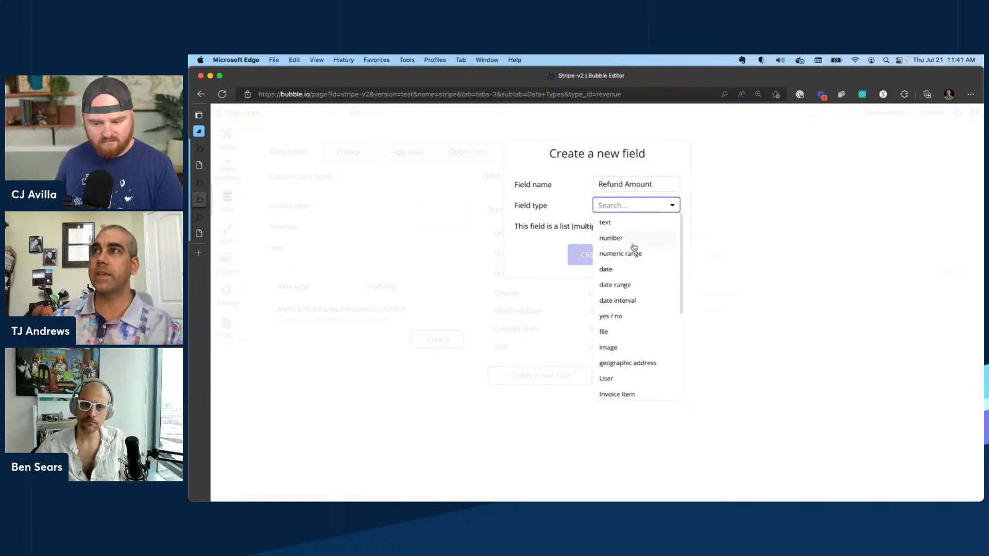
click(624, 238)
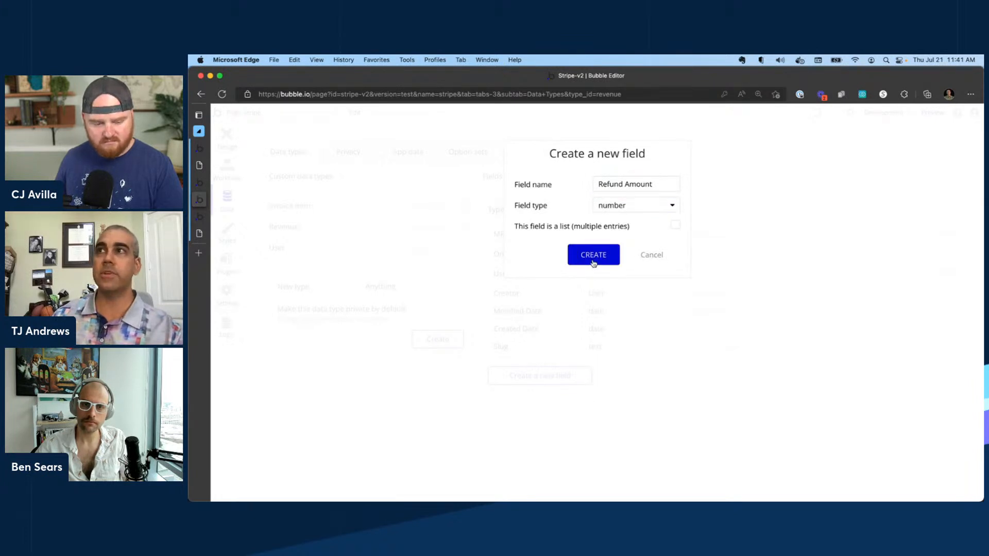
click(594, 255)
View the stored Revenue records in the app data, then return to the page design.
click(406, 153)
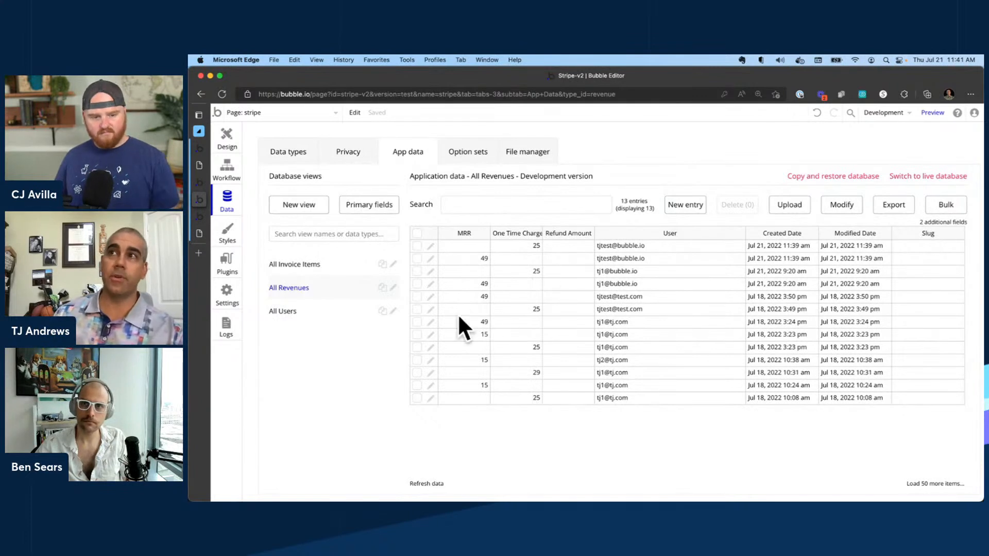
click(230, 170)
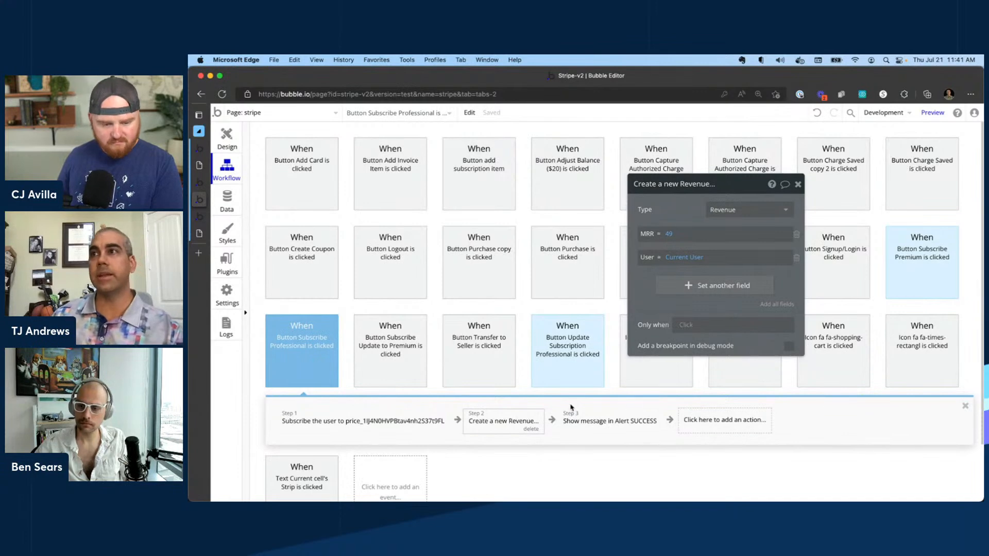
click(231, 135)
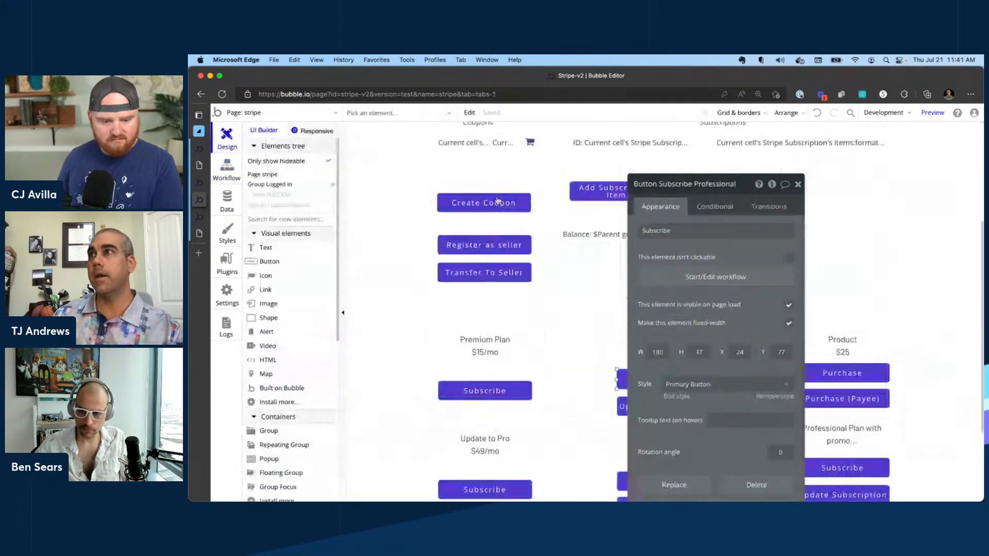
Open the Purchase button's workflow and review its charge action and Create a new Revenue step.
click(838, 369)
click(737, 276)
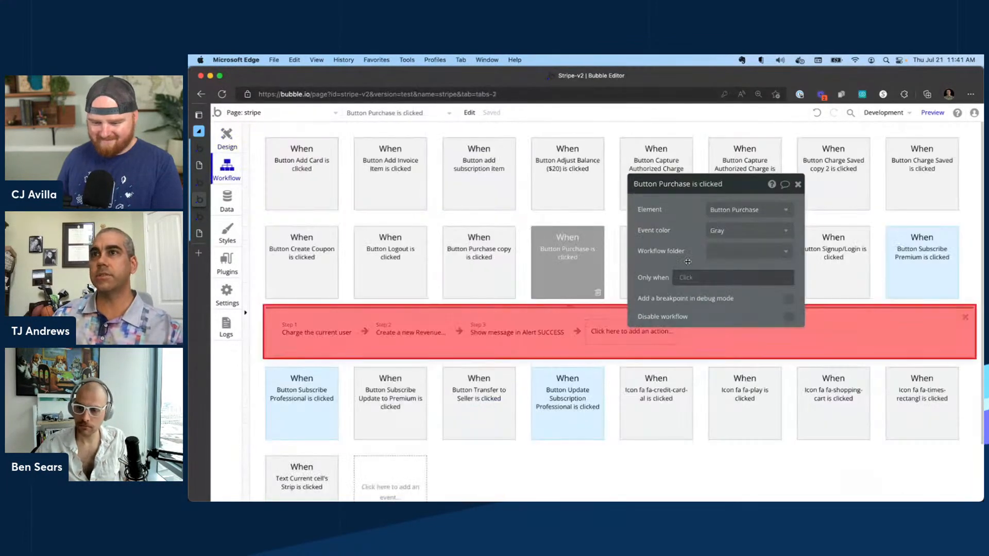
click(312, 331)
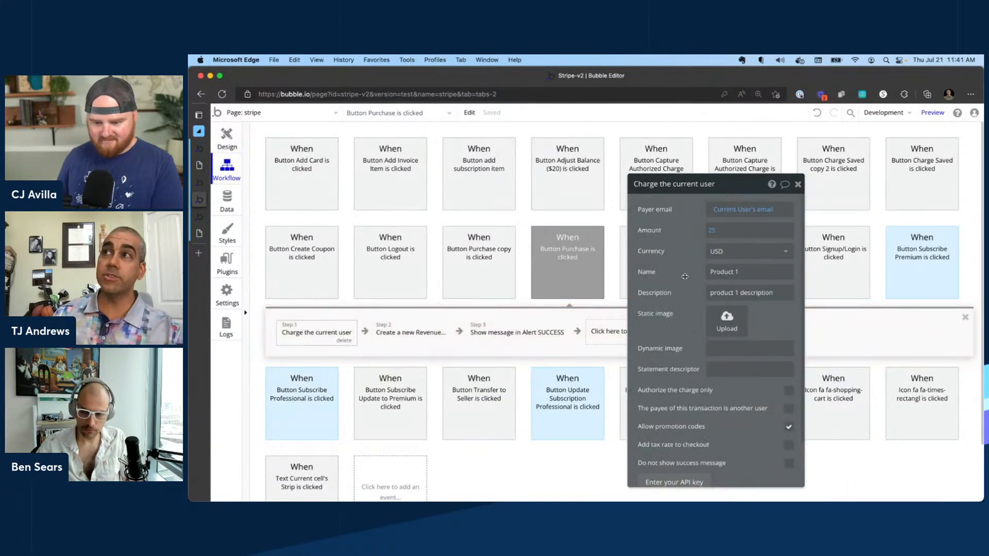
click(391, 334)
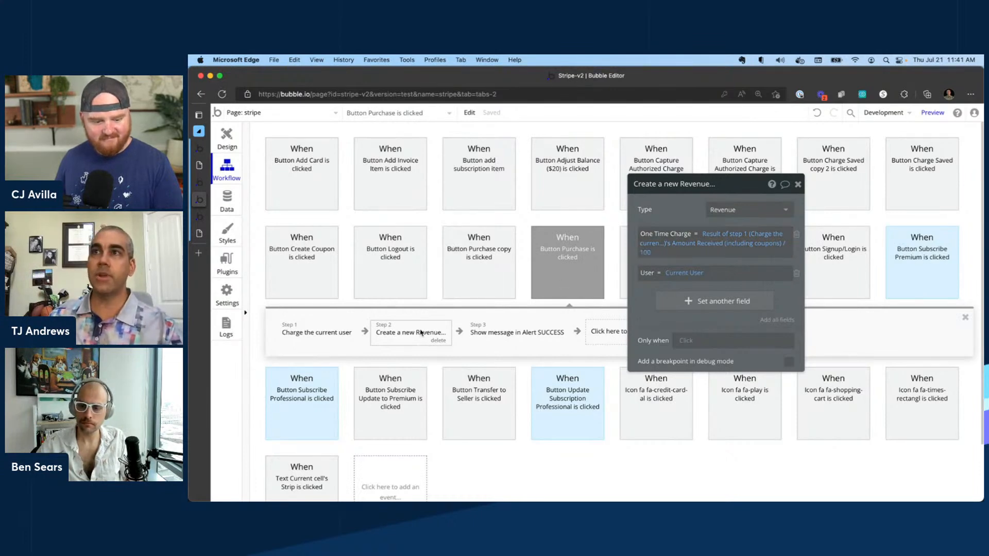
Inspect the header text's Search for Revenues expressions and the list operators available after each item's MRR.
click(227, 138)
scroll(773, 155, up, 5)
click(747, 137)
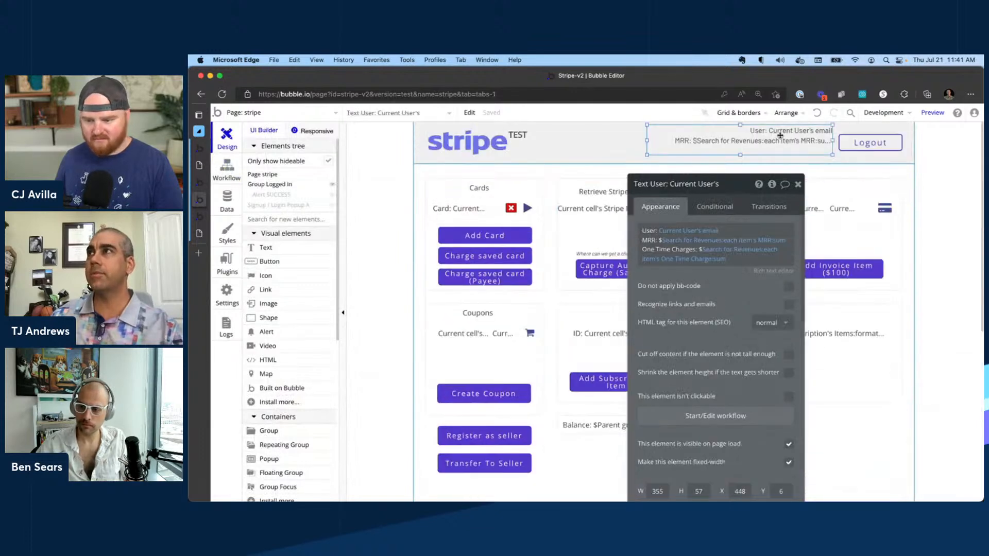
click(683, 246)
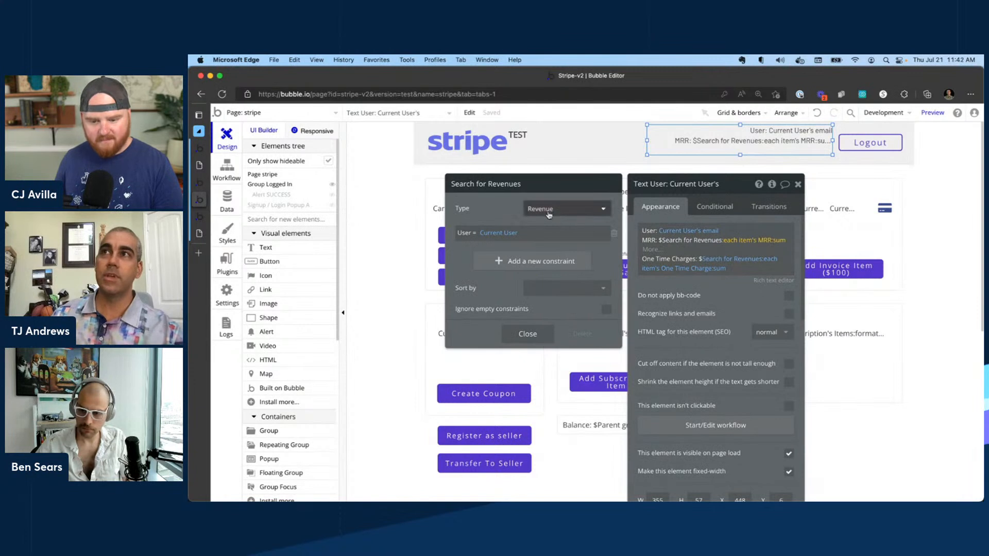
click(527, 334)
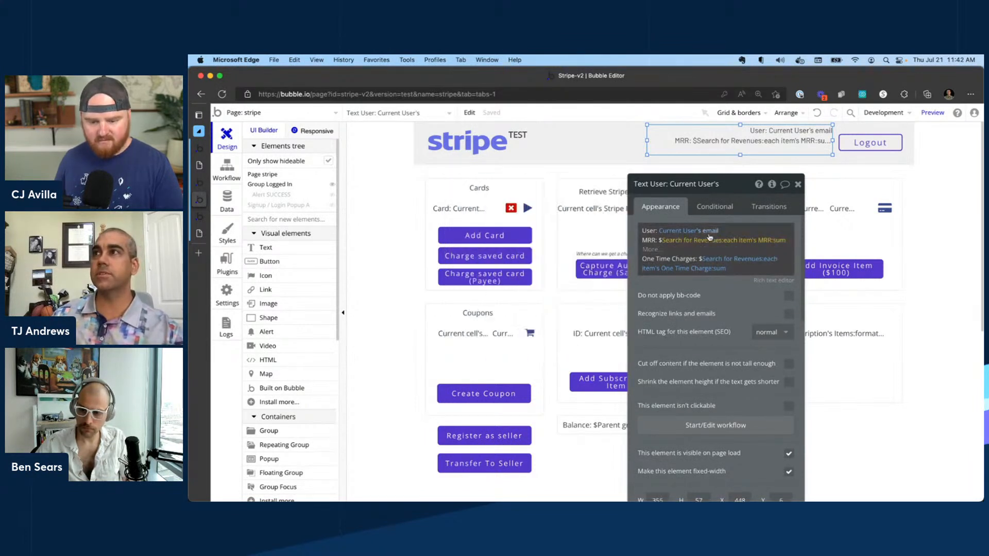
click(745, 240)
click(730, 184)
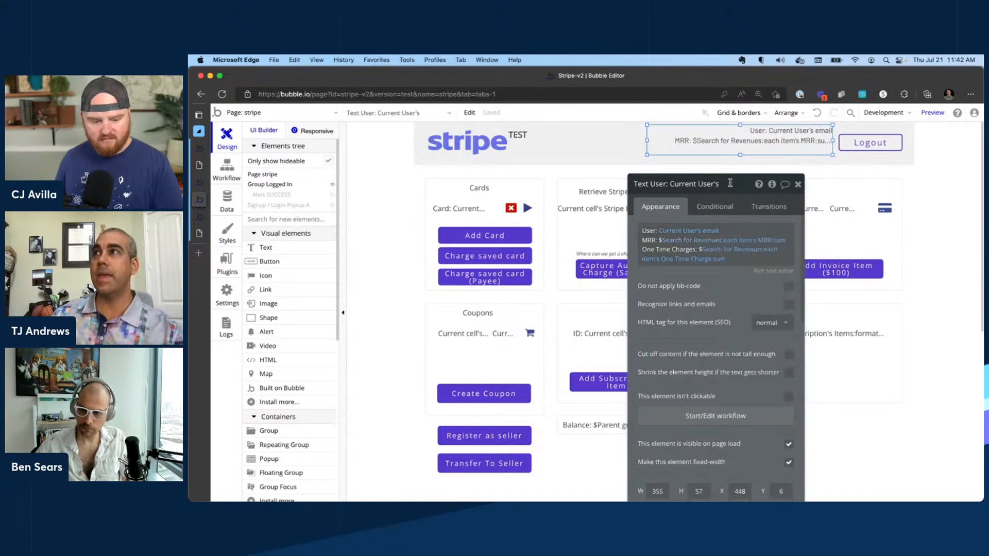
click(781, 242)
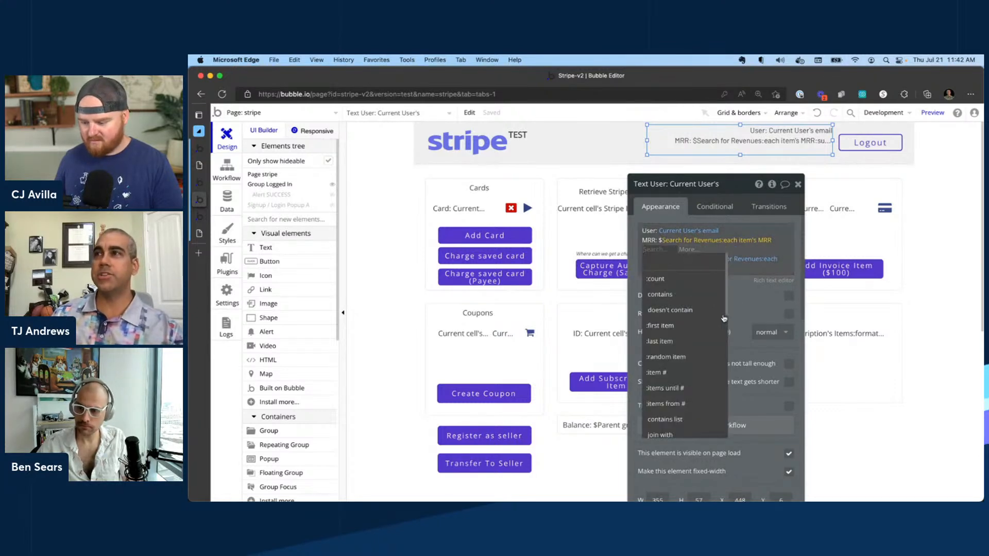
scroll(670, 377, down, 2)
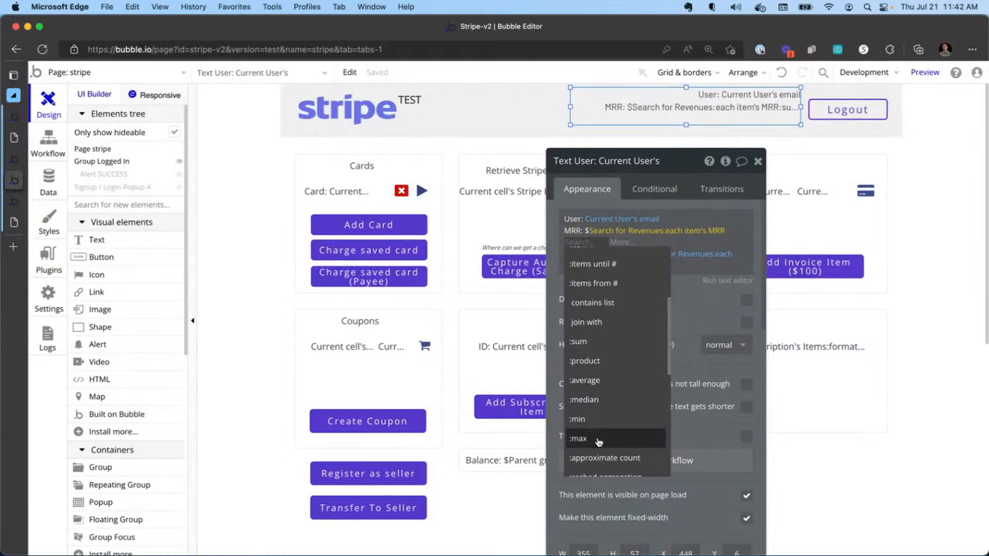
scroll(601, 355, up, 4)
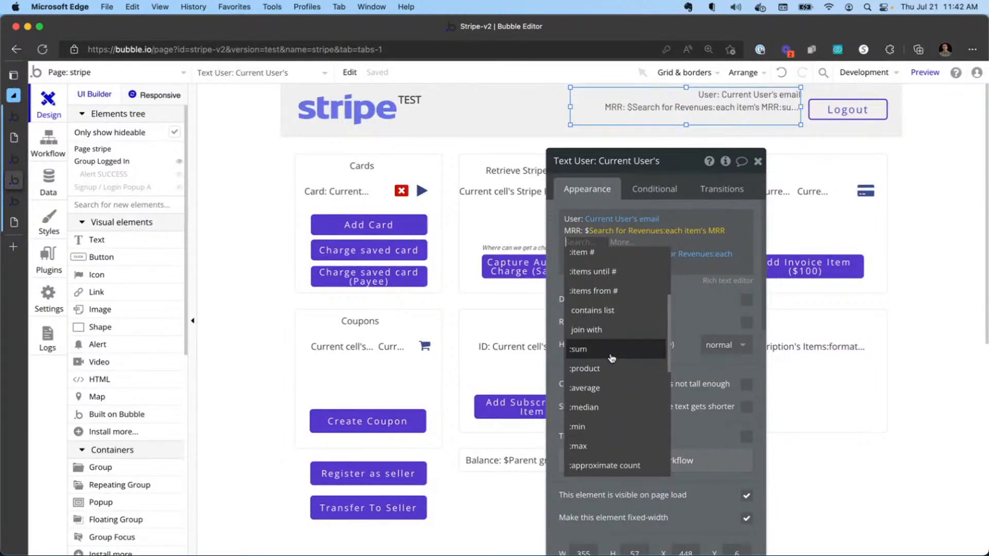
click(682, 162)
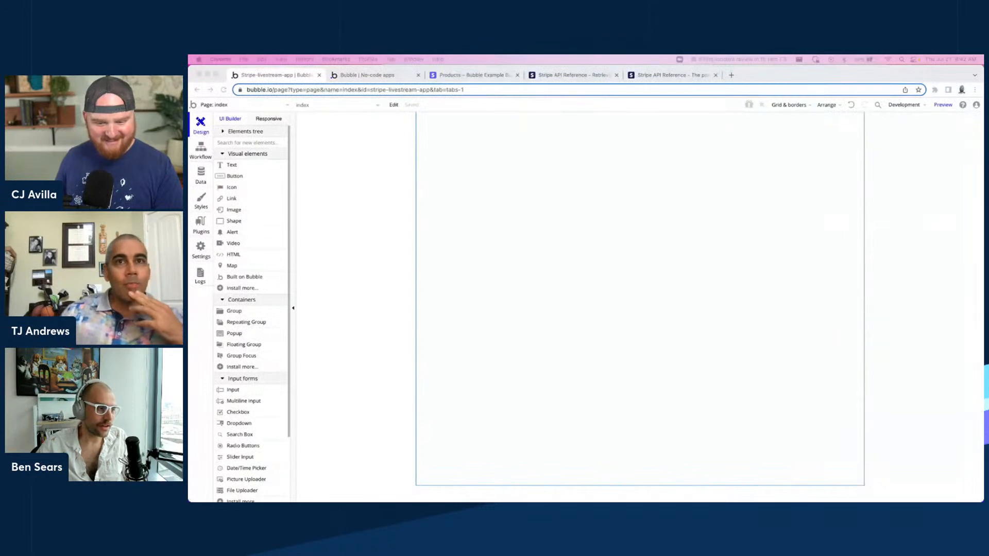
In the other app's User data type, add a text field named customer_id.
click(520, 176)
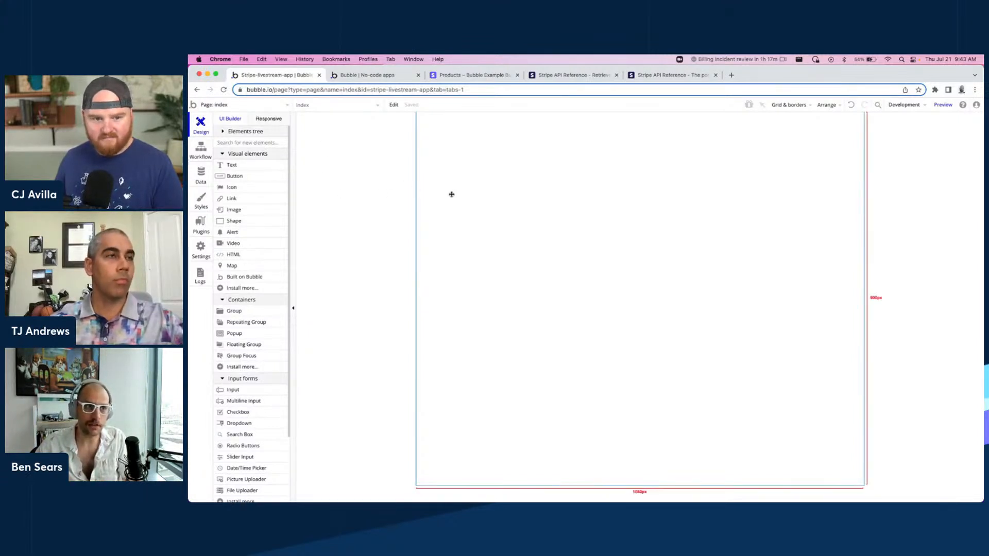
click(202, 175)
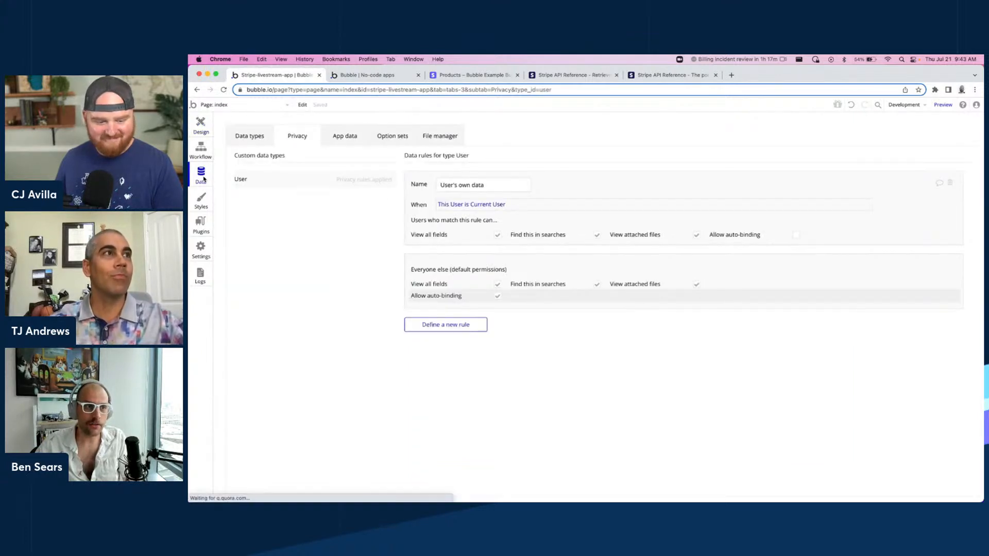
click(252, 136)
click(456, 267)
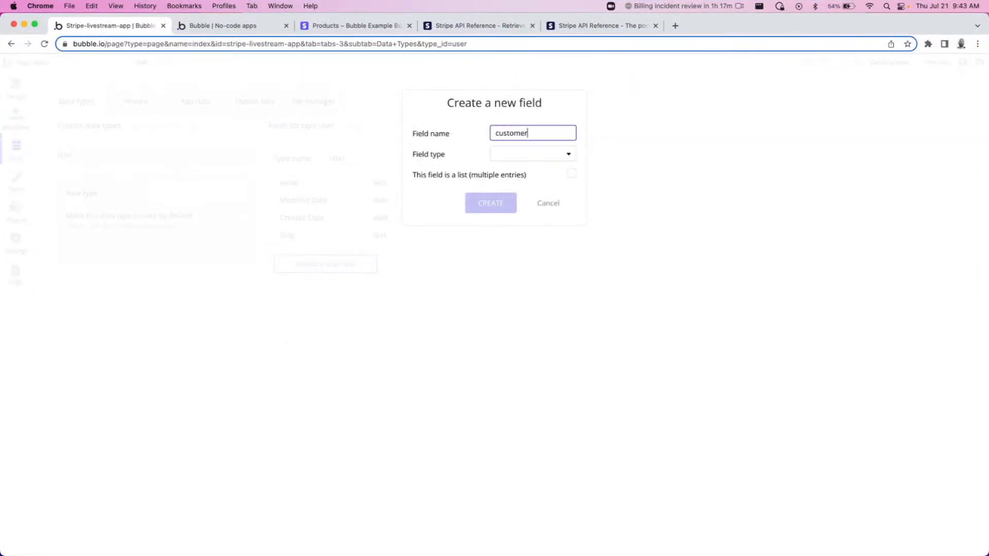
click(534, 154)
click(545, 170)
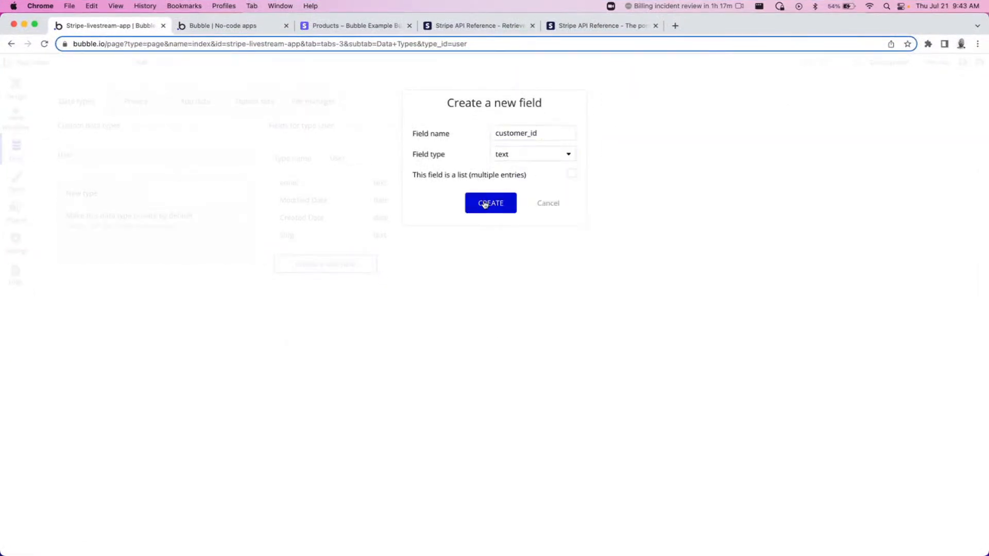
click(486, 203)
Add a text field named subscription_id to the User data type.
click(352, 285)
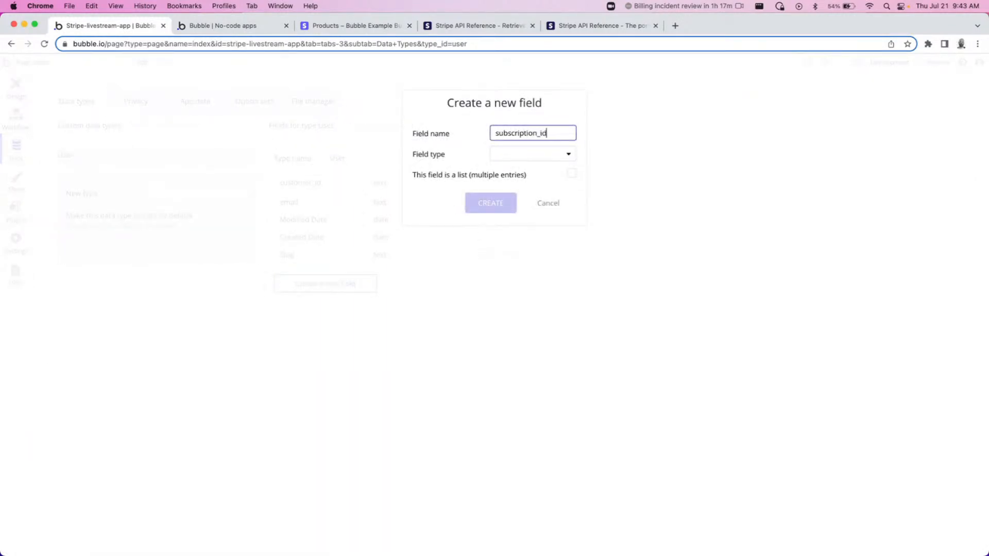
click(550, 155)
click(518, 173)
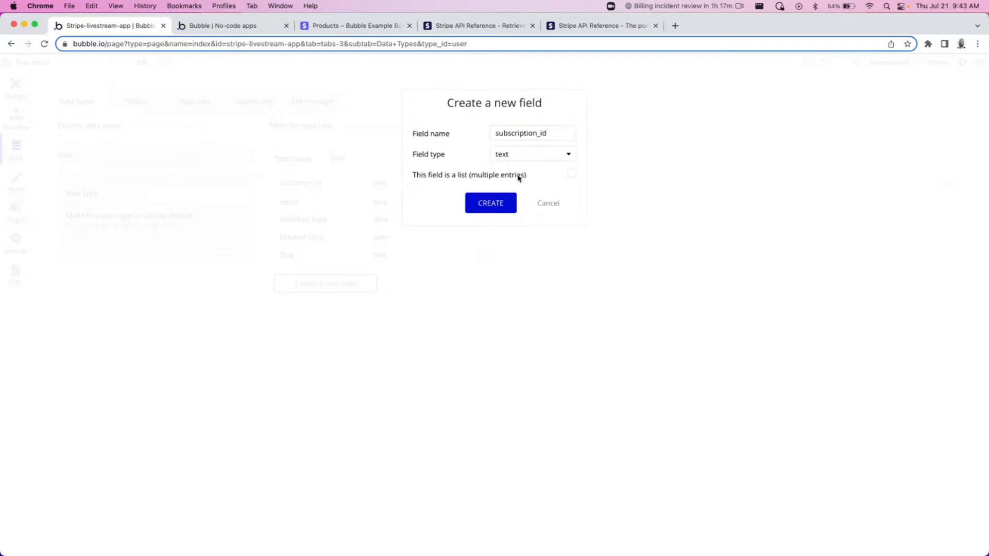
click(475, 211)
Add a text field named price_id to the User data type.
click(335, 305)
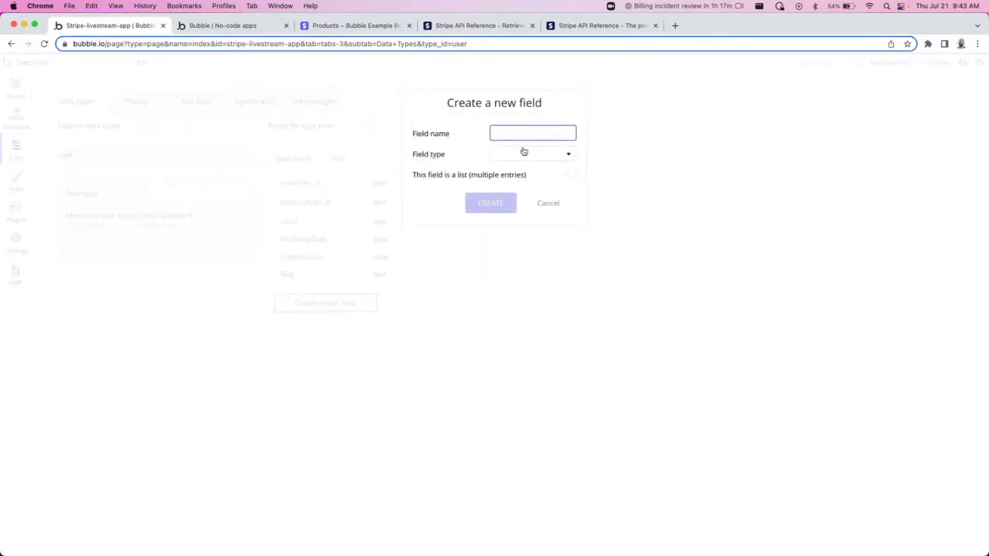
text(price_id)
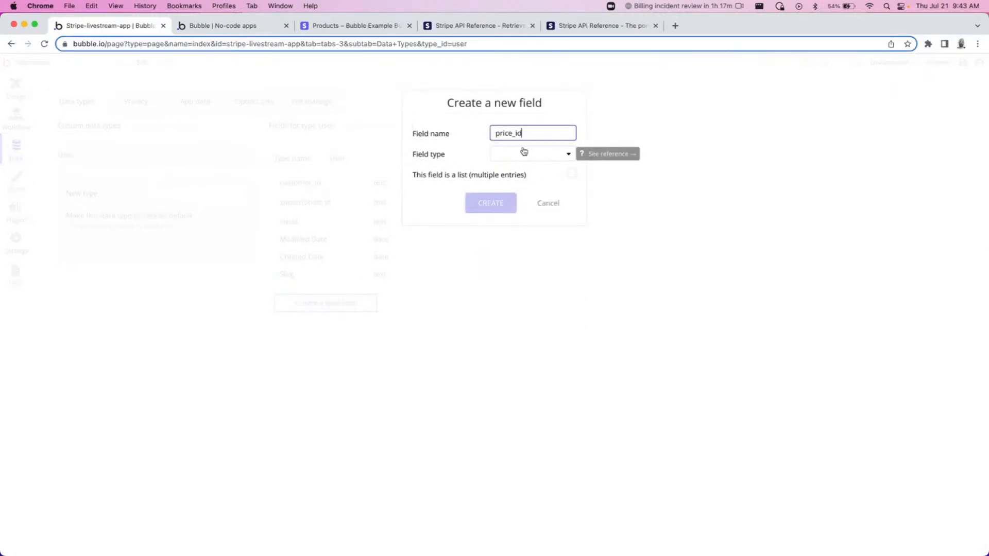
click(510, 155)
click(508, 176)
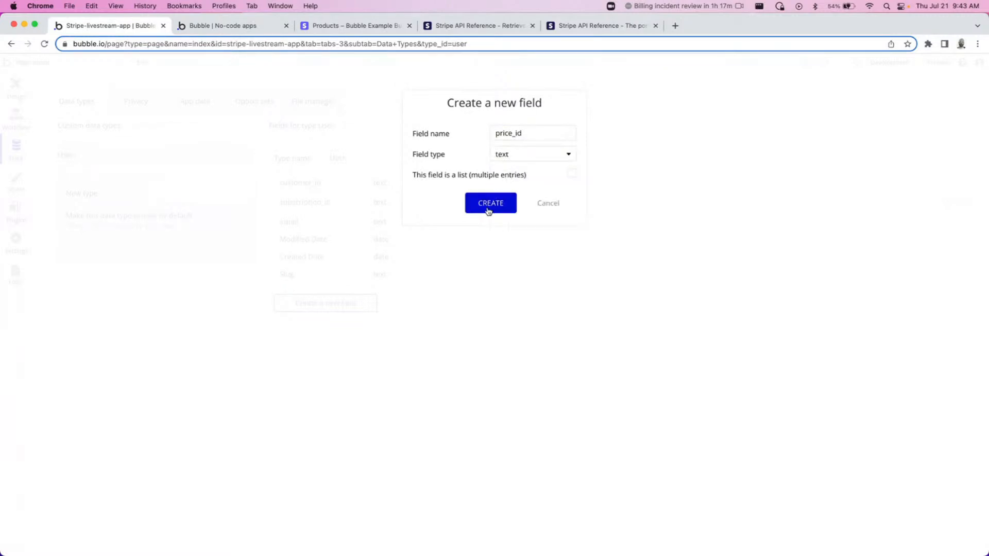
click(487, 206)
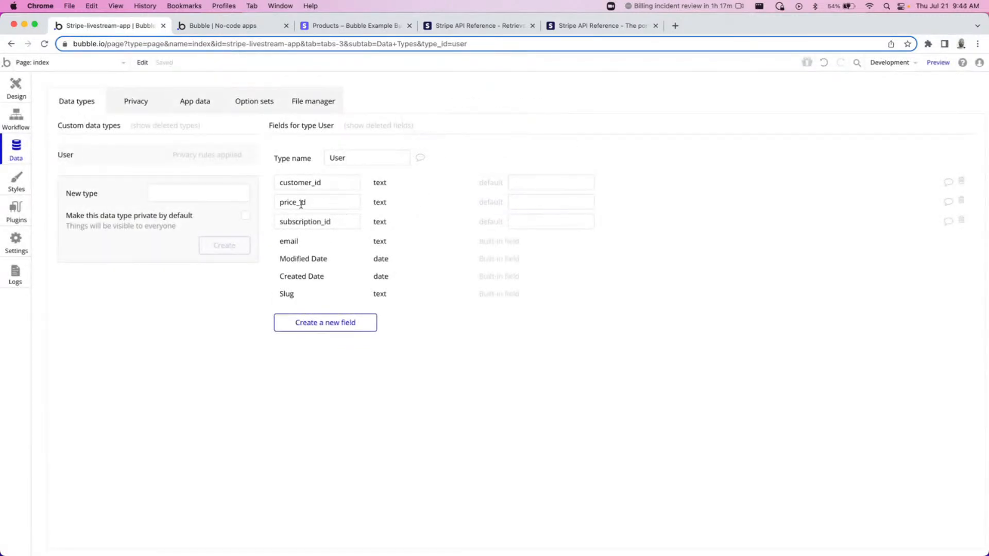
Place the Signup Login form template onto the index page.
click(16, 97)
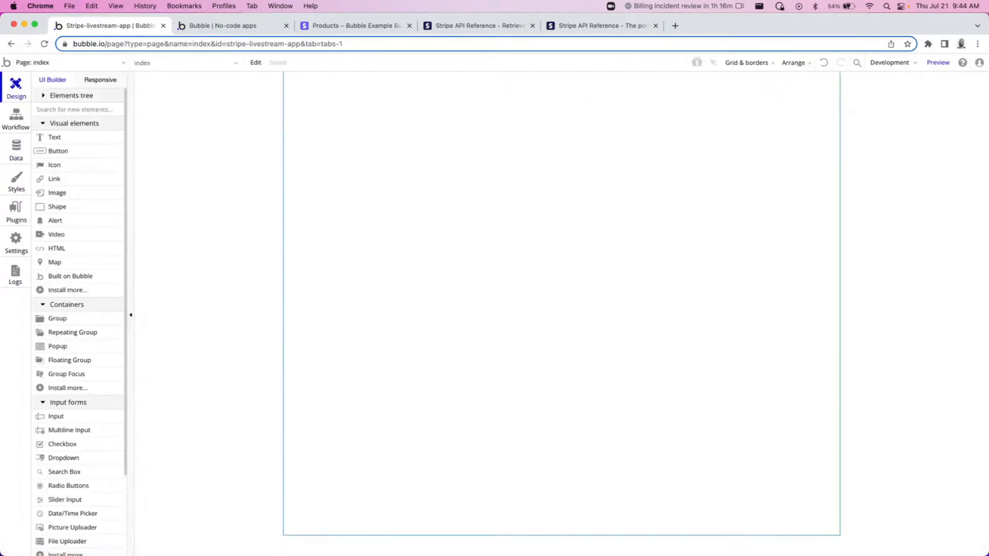
scroll(66, 324, down, 5)
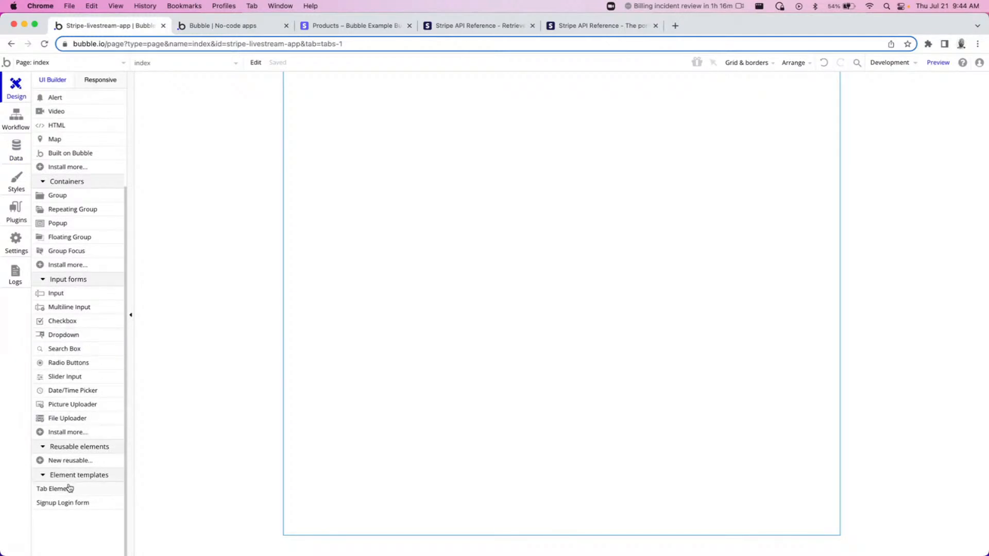
drag(64, 504, 545, 225)
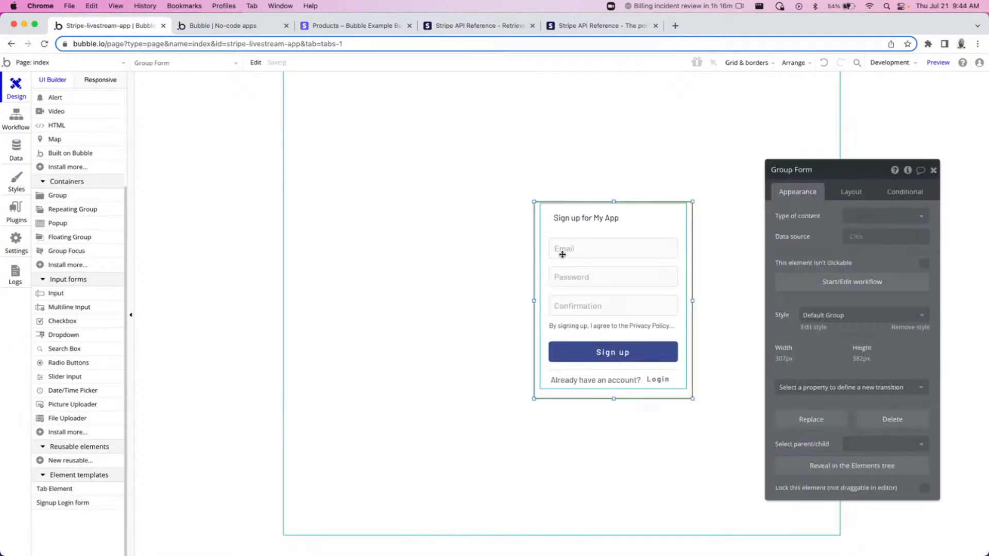
Create a new page named plan-picker.
click(49, 63)
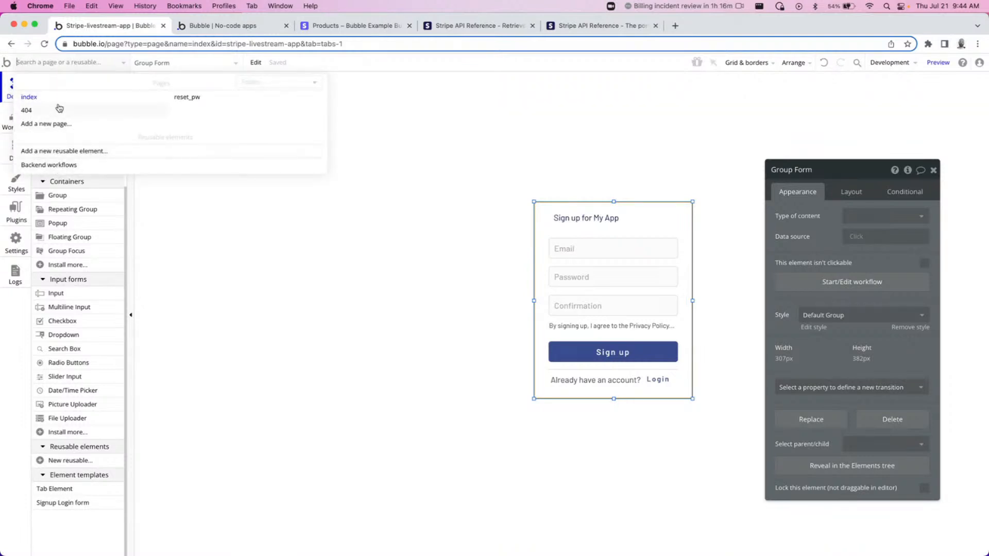
click(46, 123)
text(plan-picker)
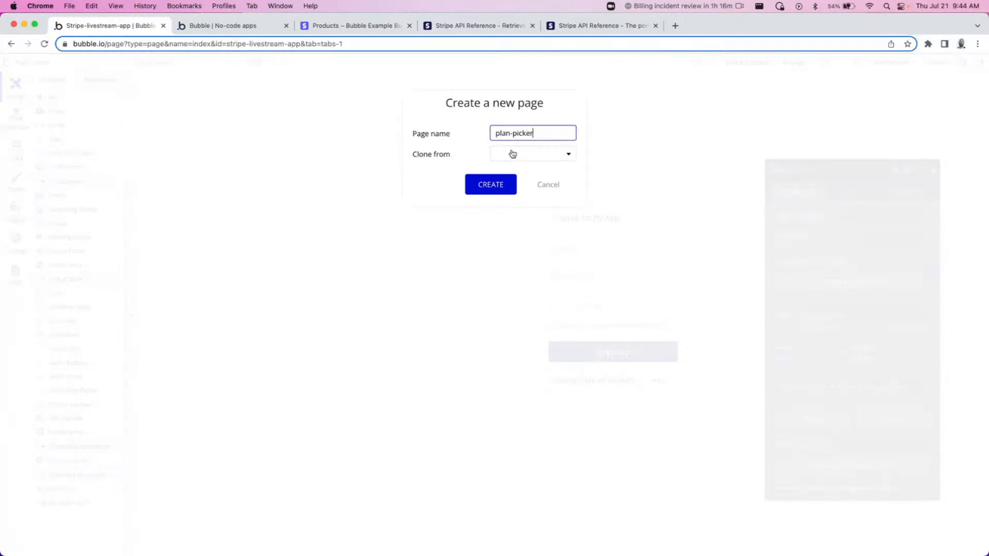
click(504, 178)
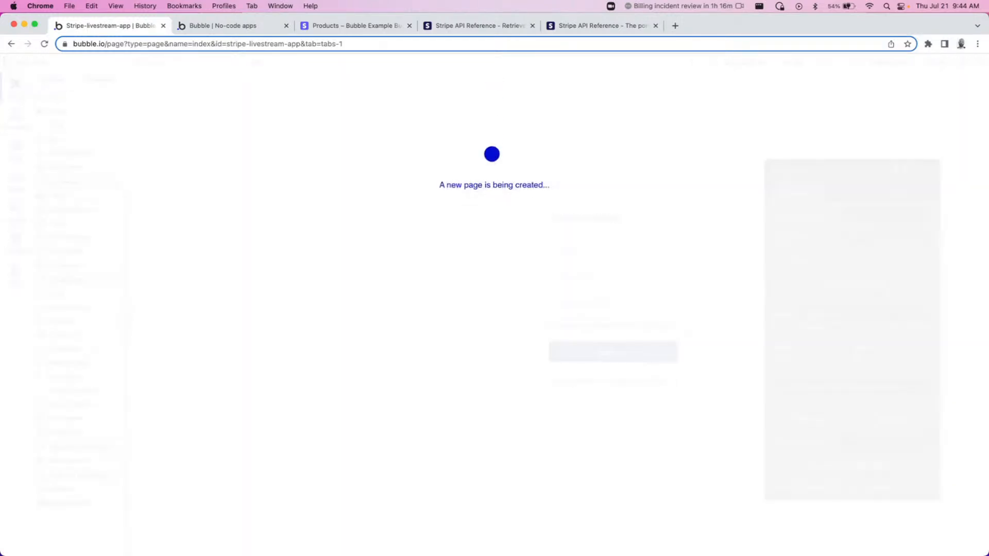
click(73, 64)
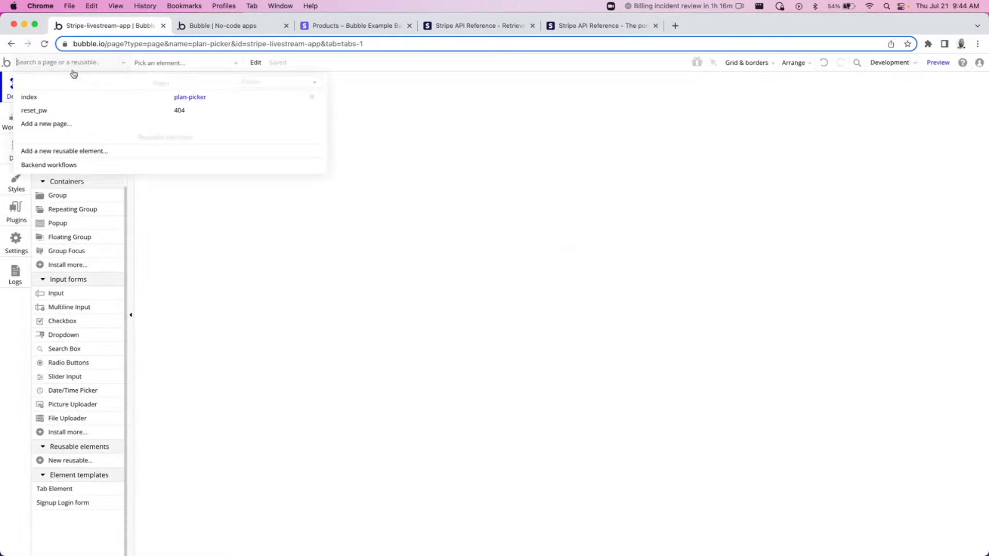
Create a new page named dashboard.
click(44, 125)
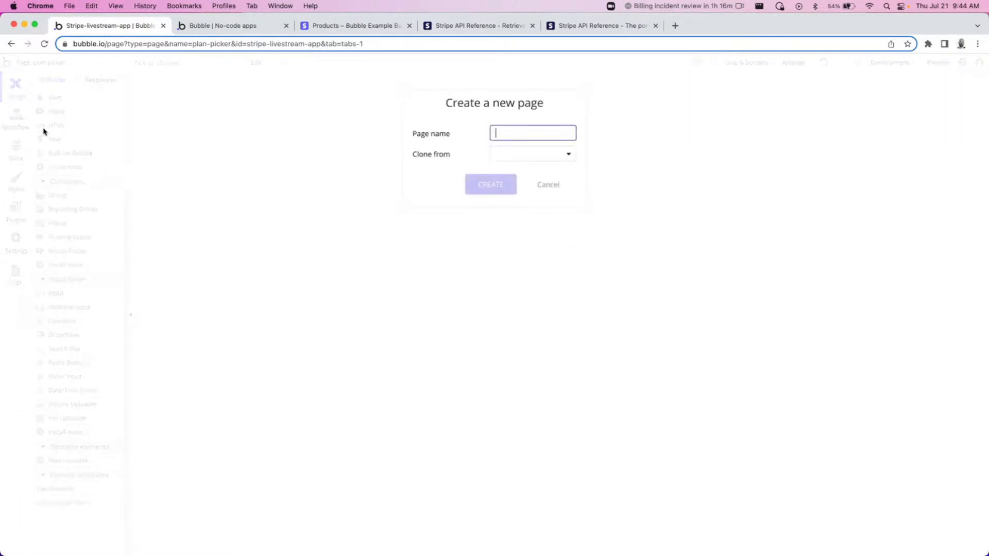
text(dashboard)
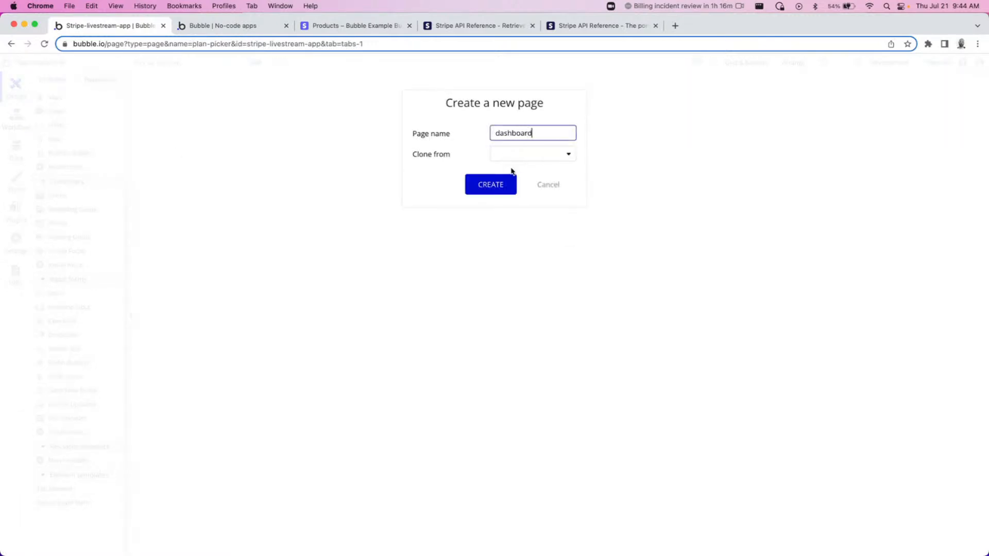
click(501, 185)
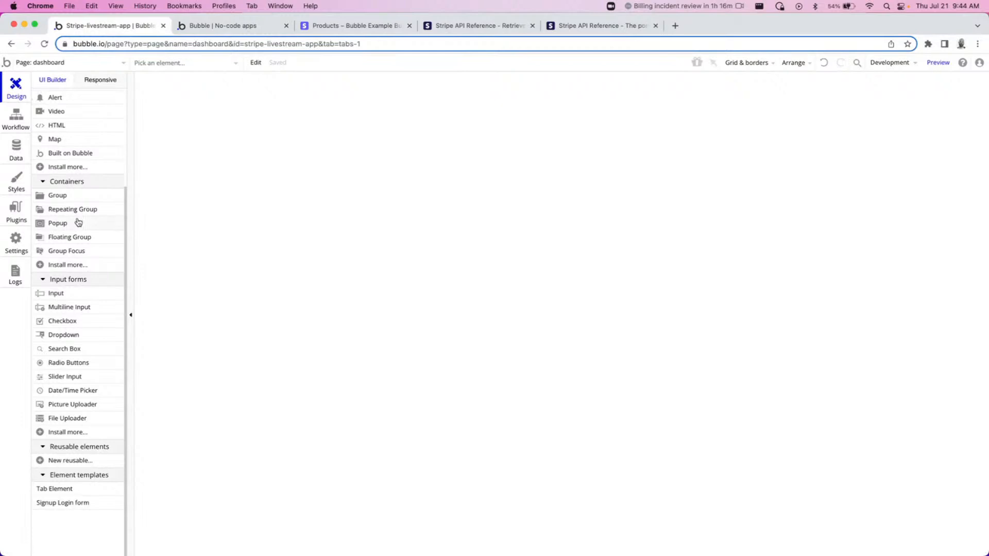
scroll(80, 209, up, 5)
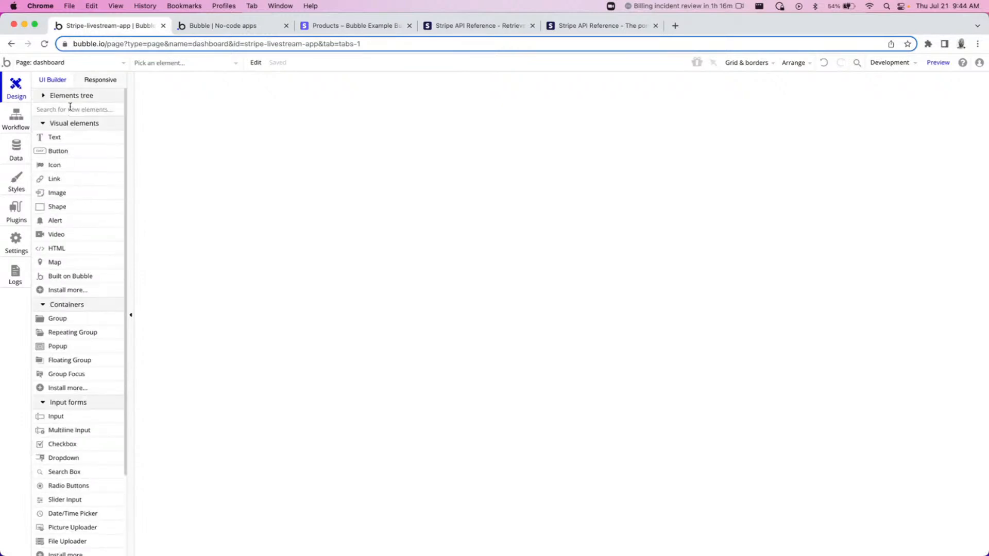
click(52, 137)
click(367, 113)
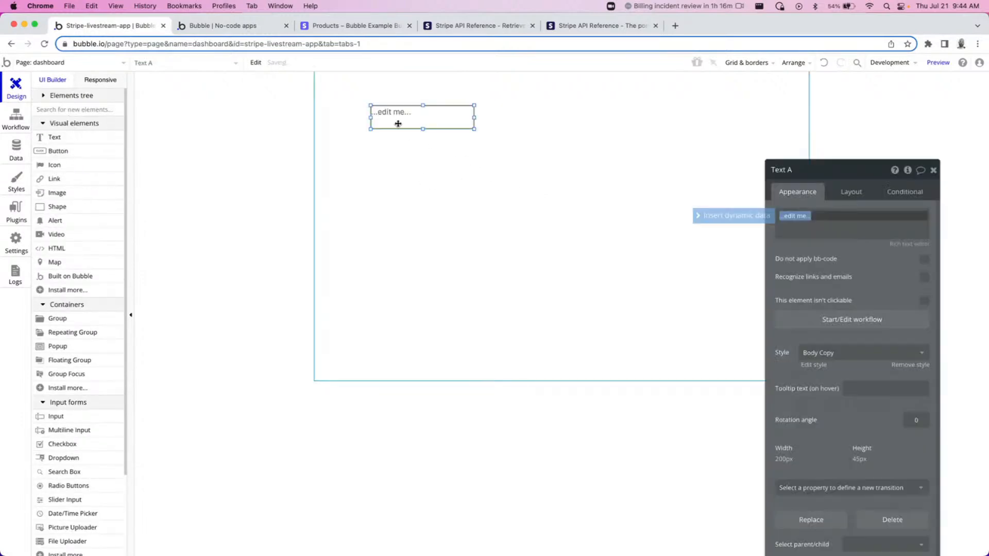
text(E)
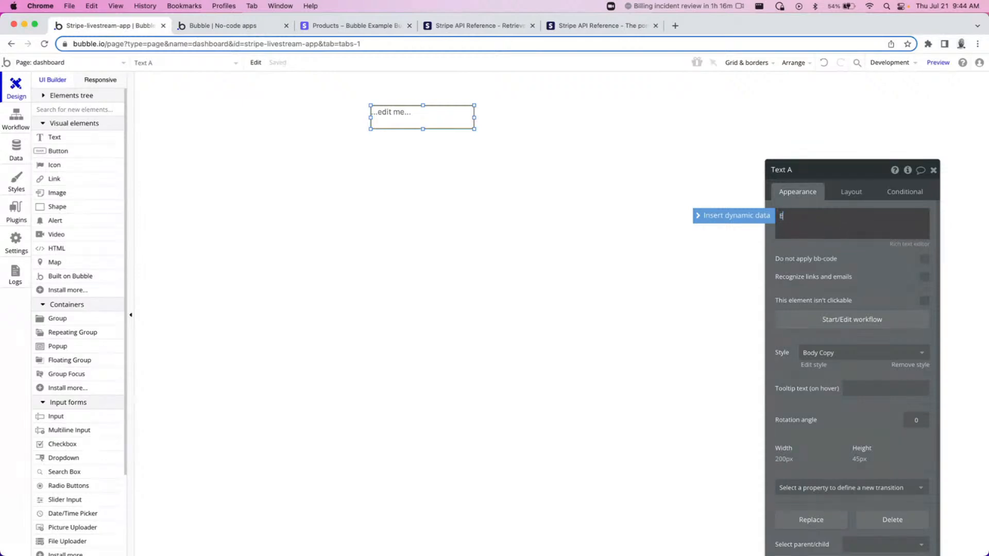
text(mail:)
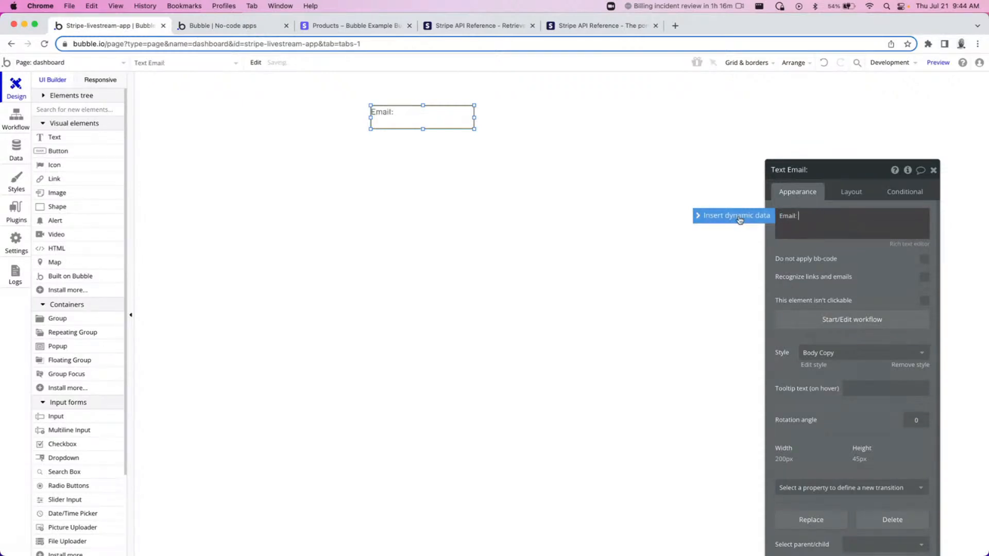
click(734, 215)
click(850, 246)
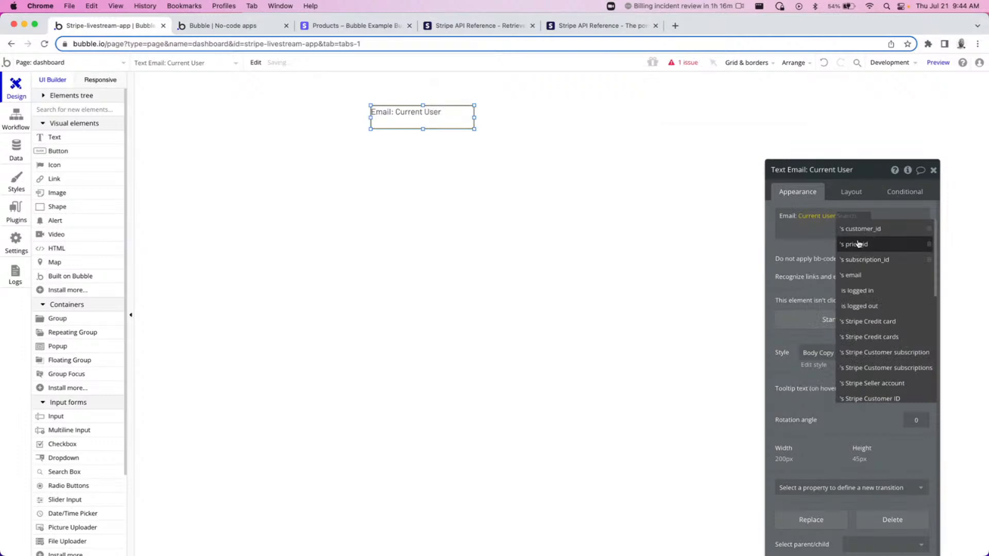
click(854, 275)
drag(480, 118, 563, 120)
Change the copied text to "Customer ID:" followed by the Current User's customer_id.
double_click(789, 216)
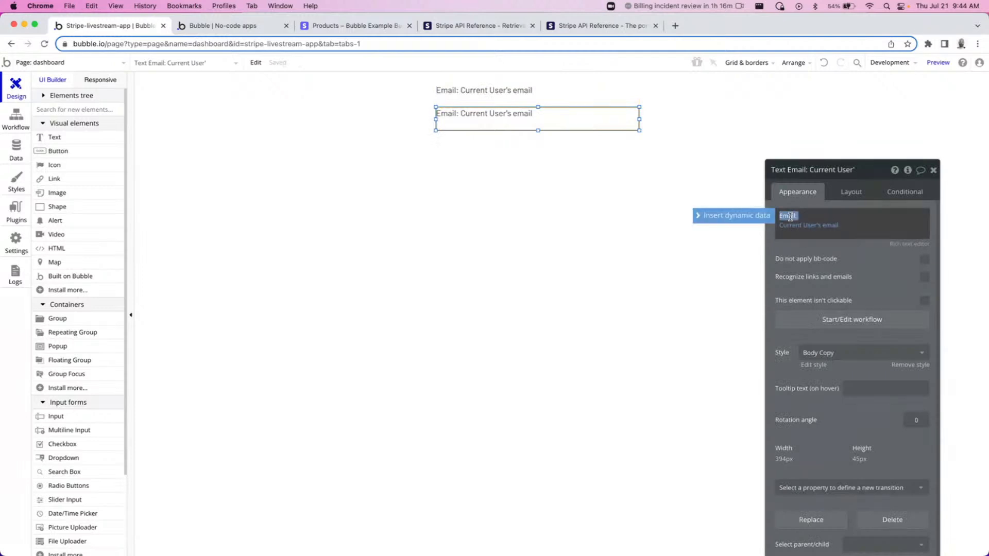
text(Customer ID:)
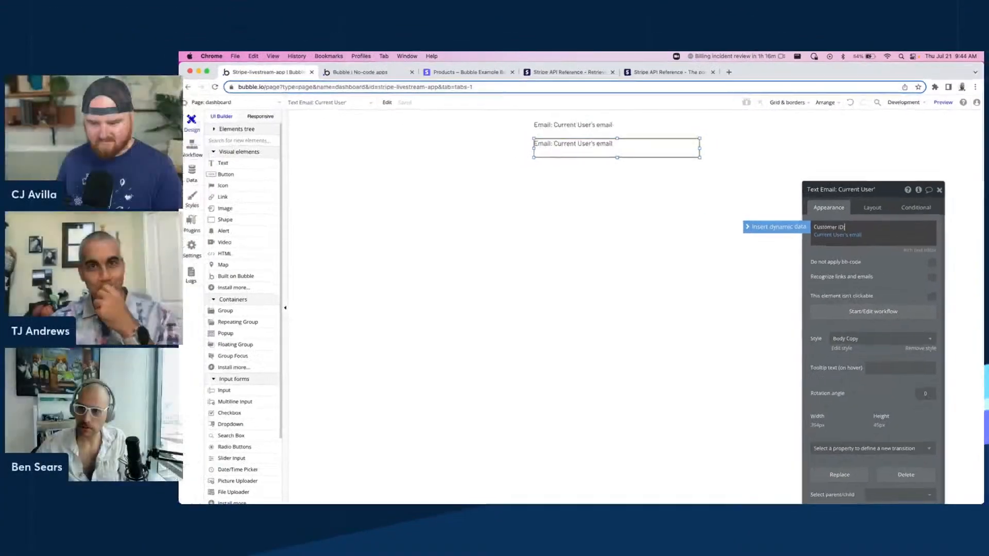
click(830, 226)
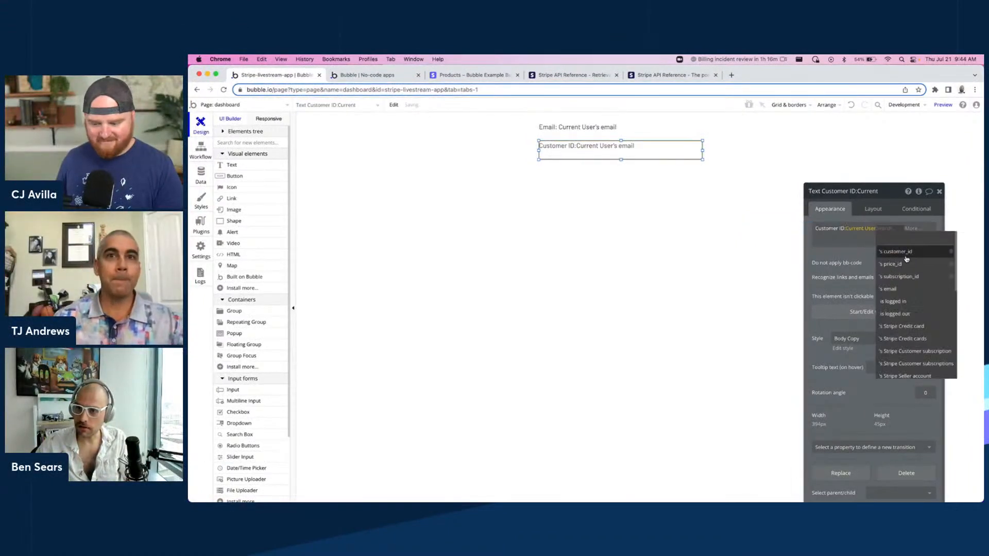
click(895, 251)
click(882, 246)
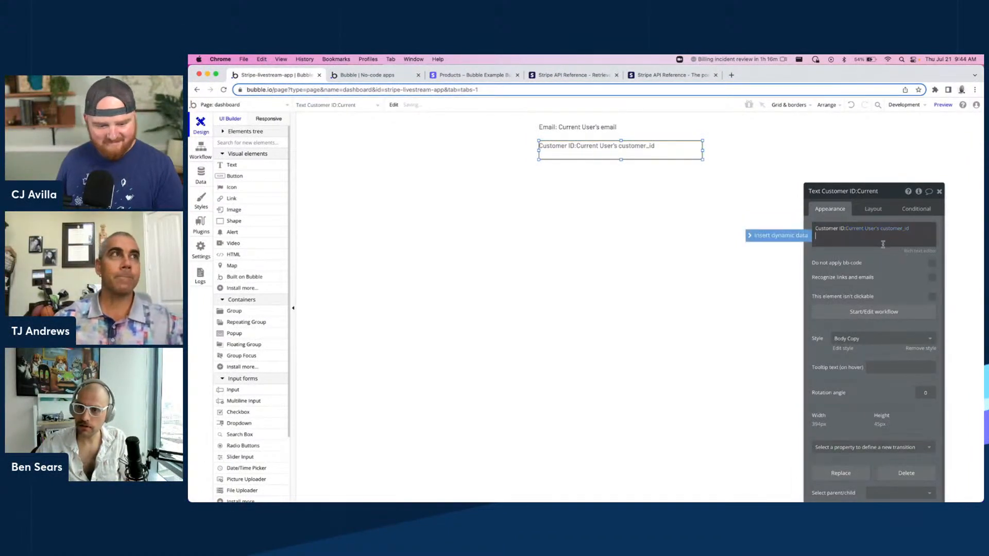
Duplicate the Customer ID text below it and change it to "Price ID:" showing the Current User's price_id.
click(603, 183)
click(595, 157)
key(super+c)
key(super+v)
drag(595, 159, 593, 172)
double_click(827, 228)
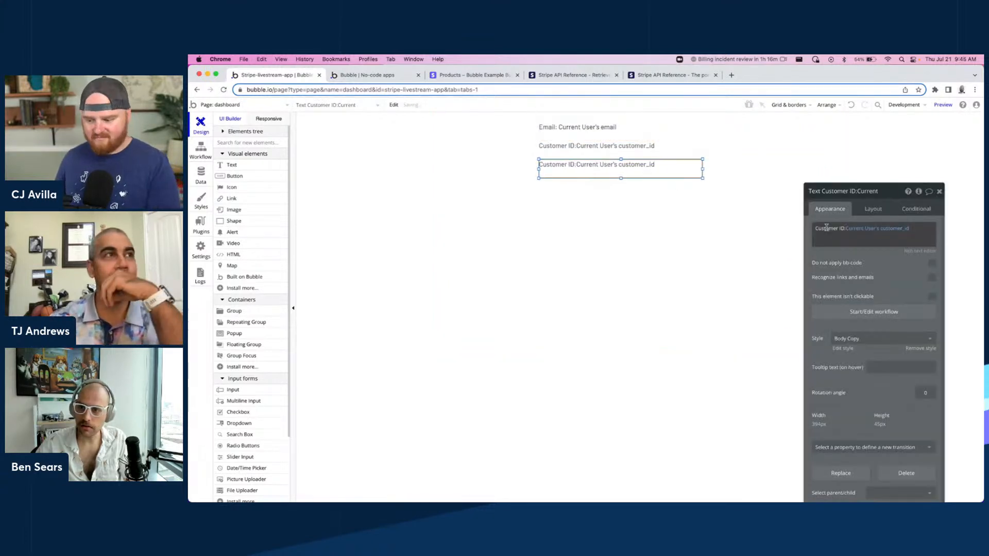
text(Price ID:)
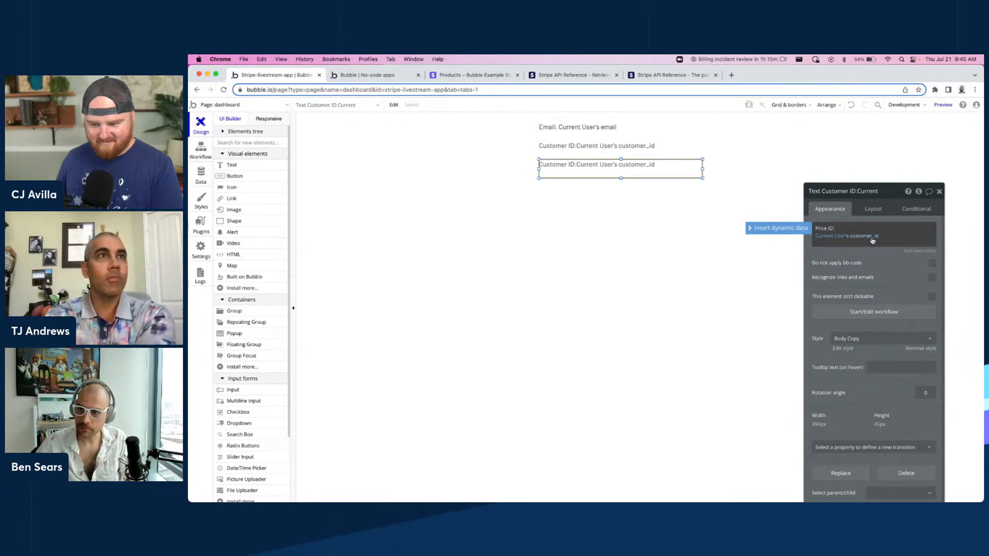
click(859, 236)
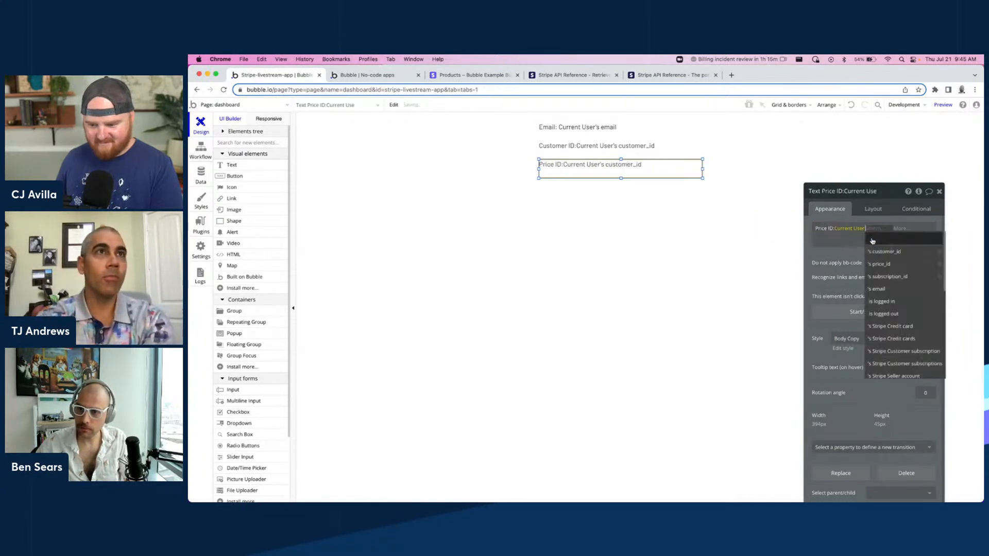
click(884, 263)
click(465, 211)
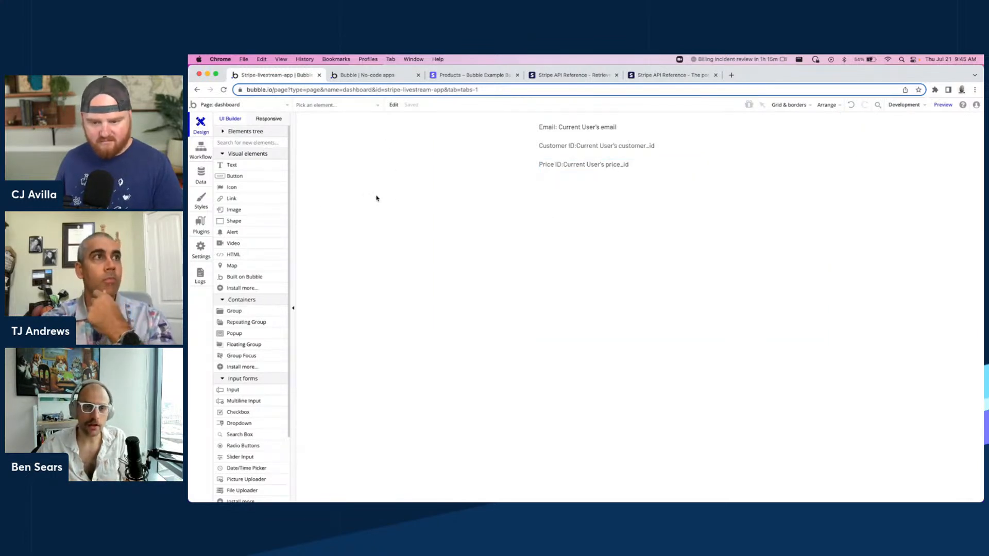
Add a button labelled Manage Subscription below the texts and reposition it slightly upward.
drag(256, 176, 614, 232)
text(Mana)
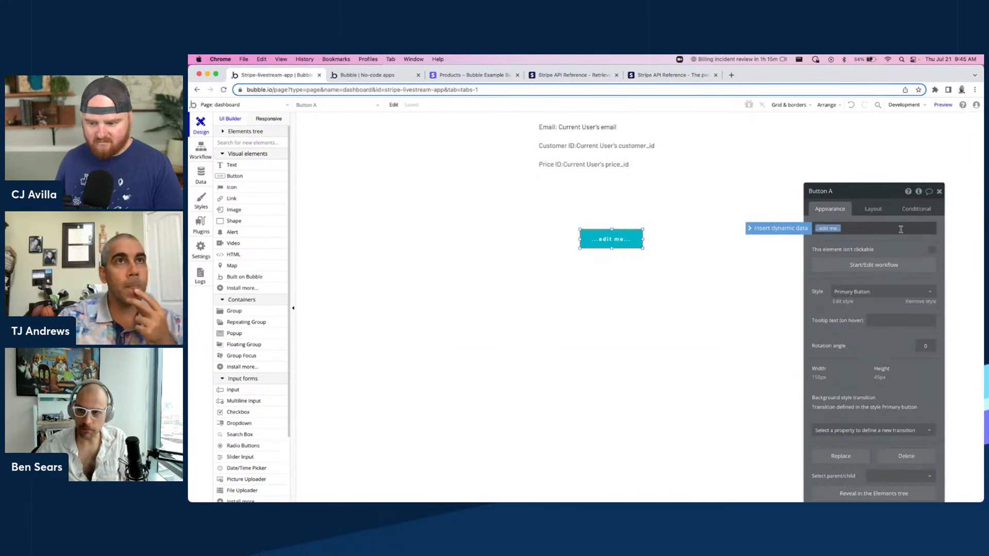
text(ge Subscription)
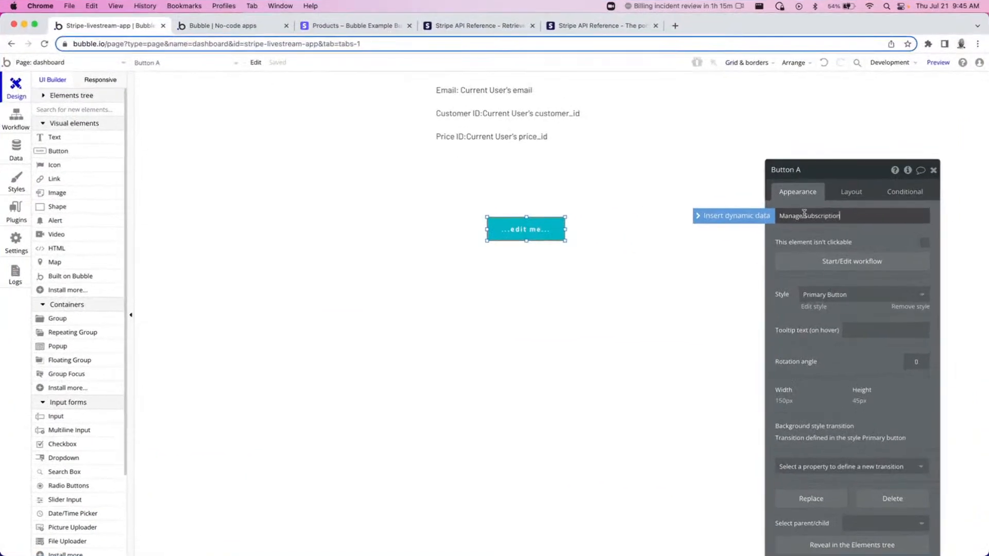
click(516, 327)
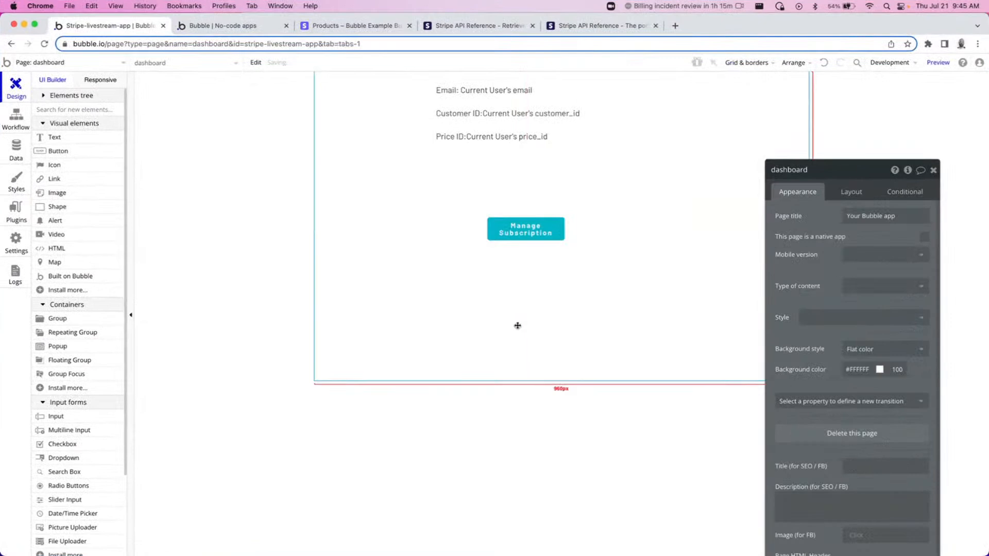
click(246, 238)
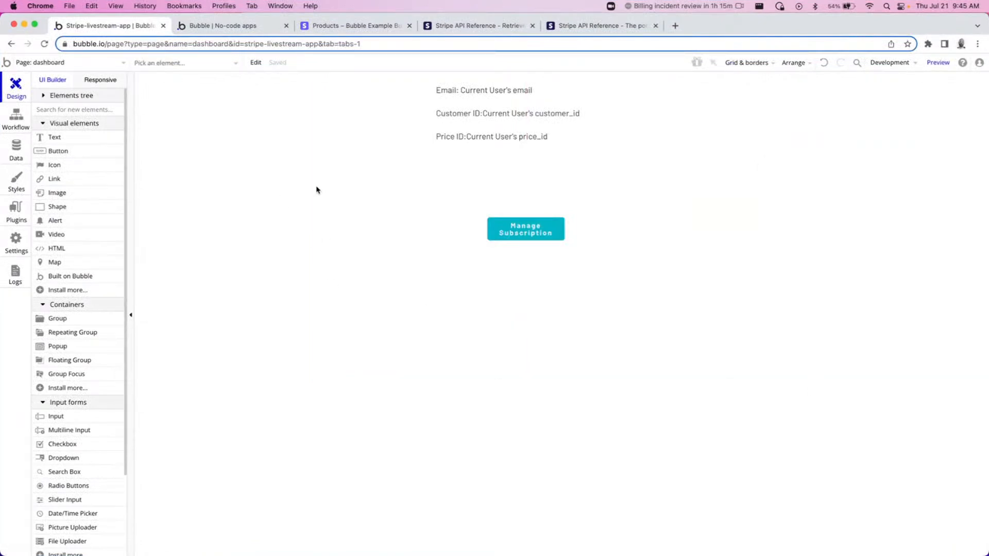
click(534, 235)
drag(535, 234, 543, 222)
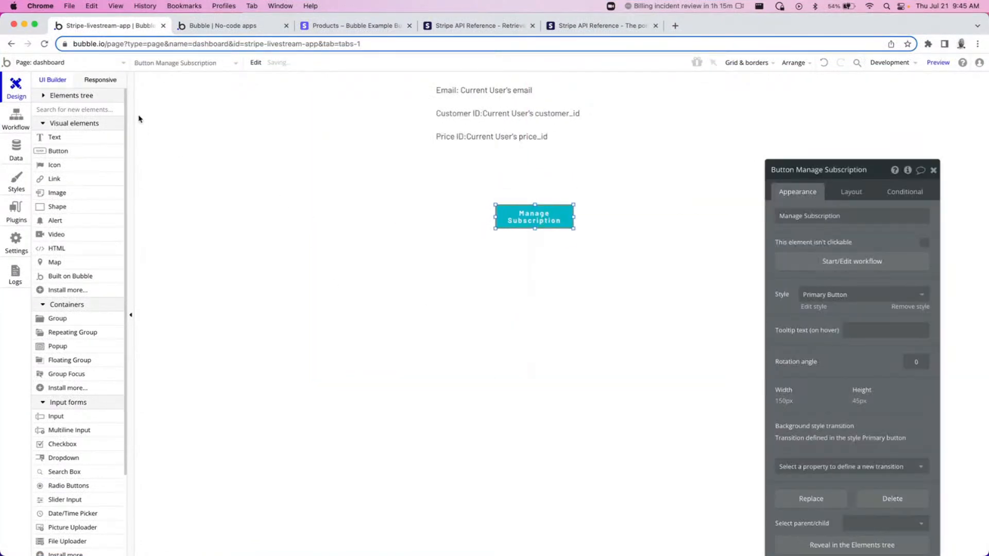
click(242, 156)
click(232, 170)
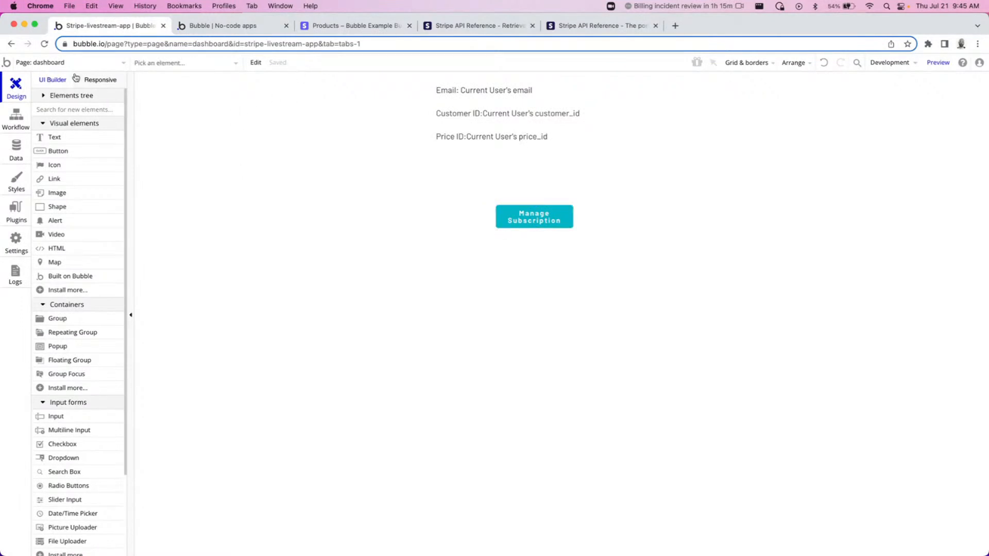
Switch to the Stripe dashboard and start creating a new pricing table from the products section.
click(346, 28)
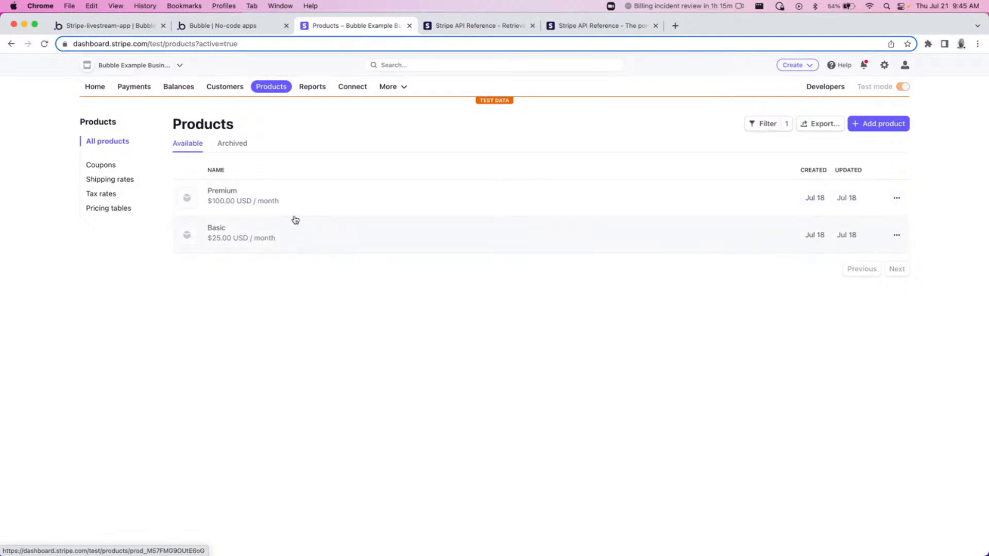
click(314, 237)
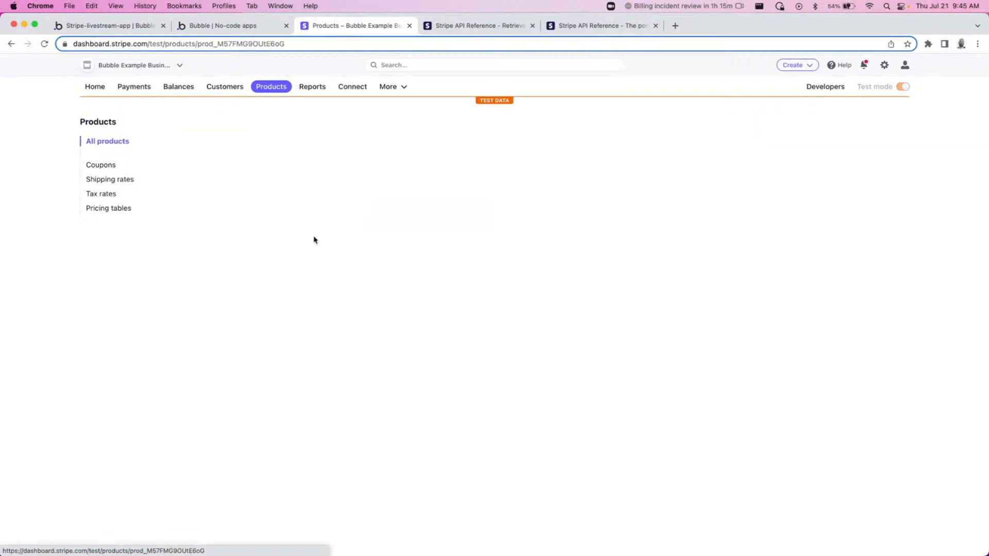
key(super+bracketleft)
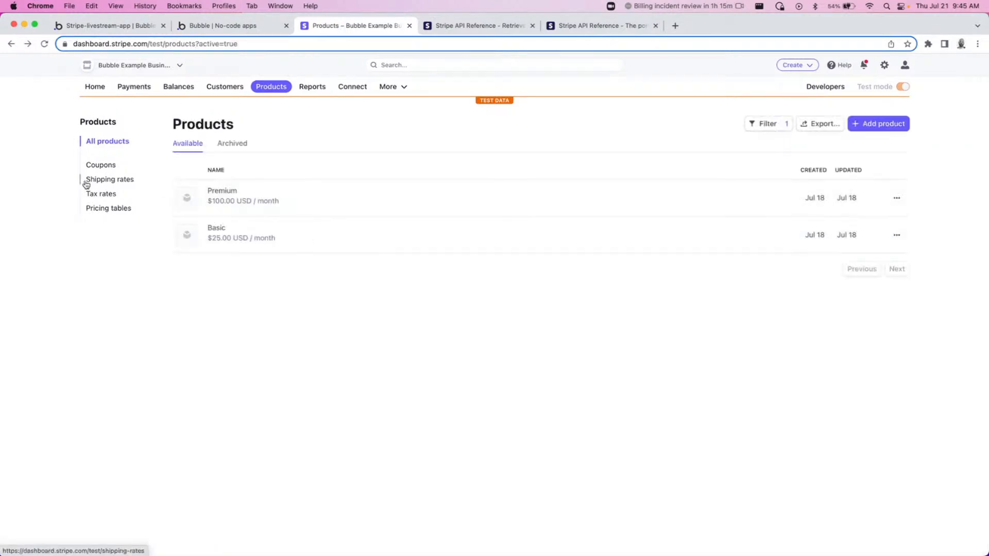
click(99, 214)
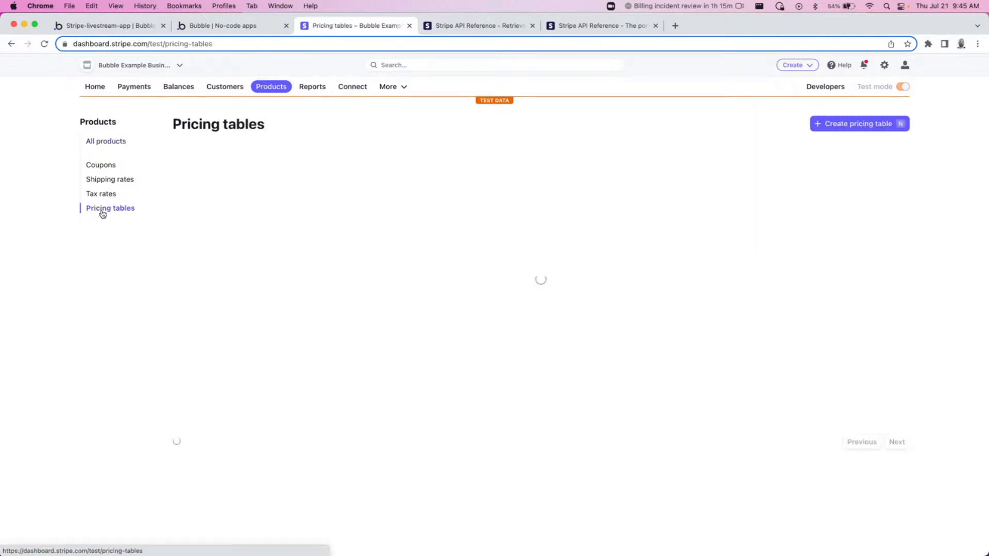
click(869, 125)
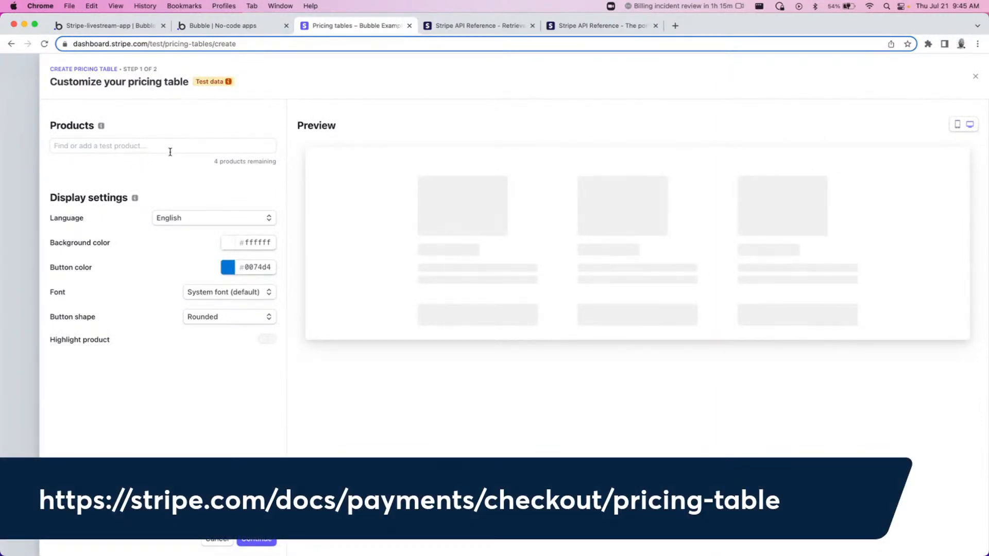
Add the Basic $25.00 and Premium $100.00 monthly prices to the pricing table and continue to payment settings.
click(114, 147)
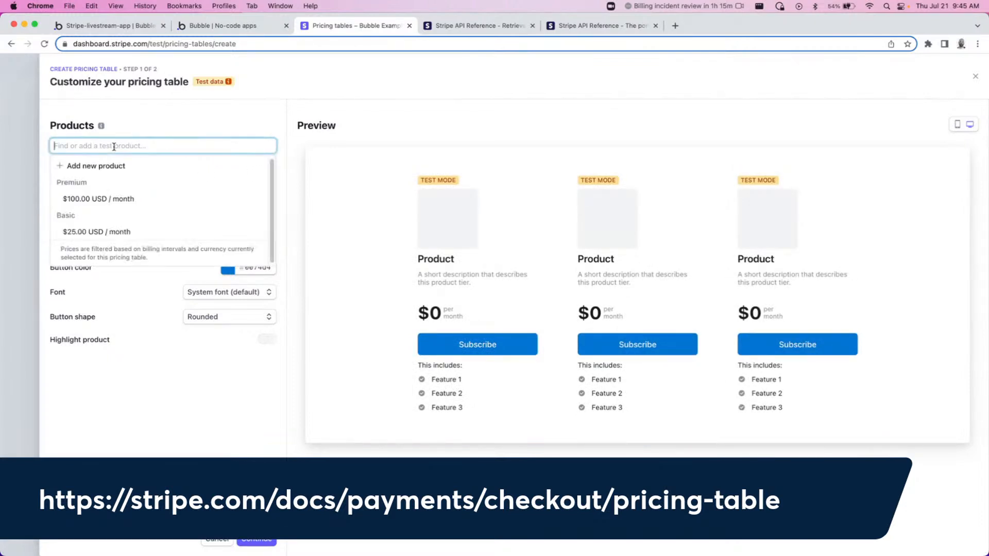
click(135, 231)
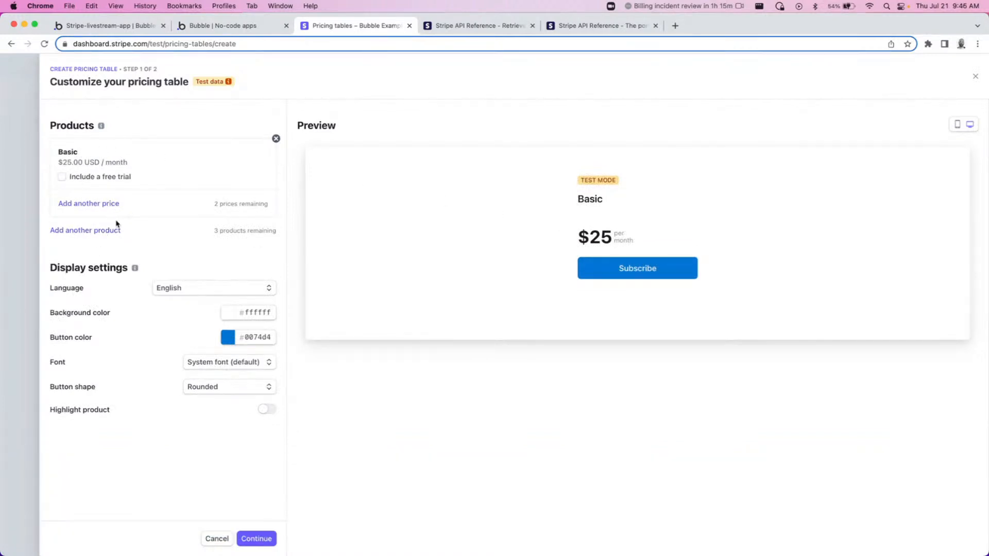
click(86, 231)
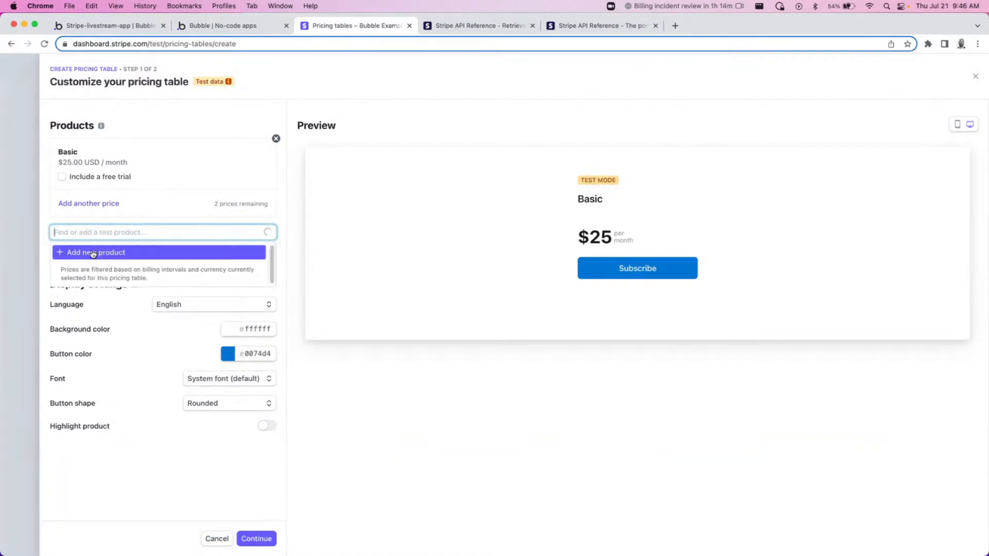
click(150, 287)
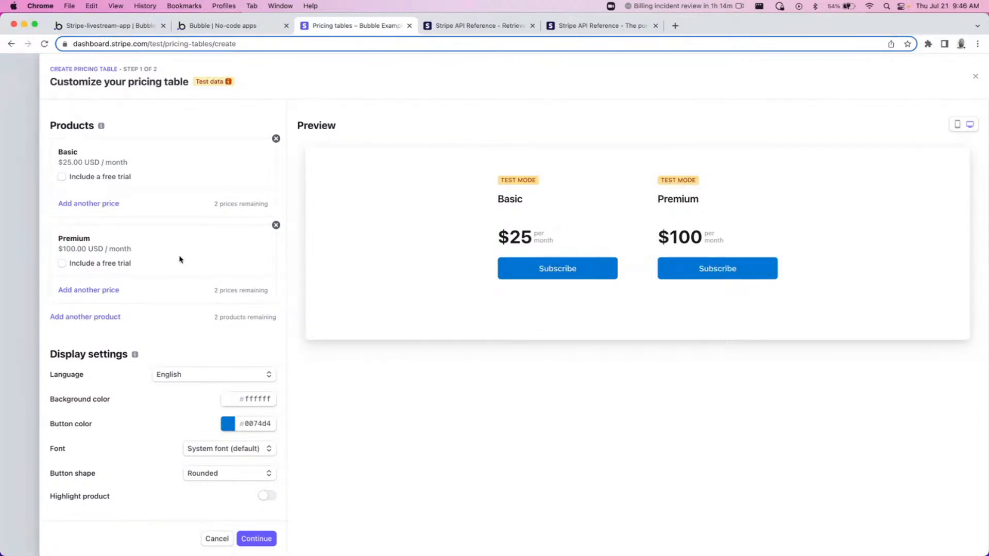
click(265, 538)
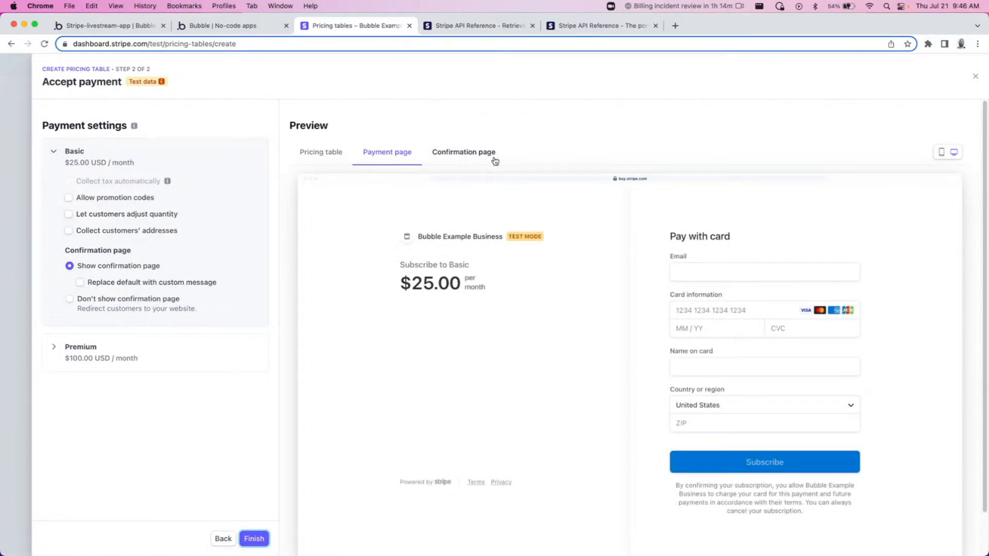
Review the pricing table, payment page and confirmation page previews.
scroll(393, 255, down, 2)
scroll(521, 210, up, 2)
click(324, 157)
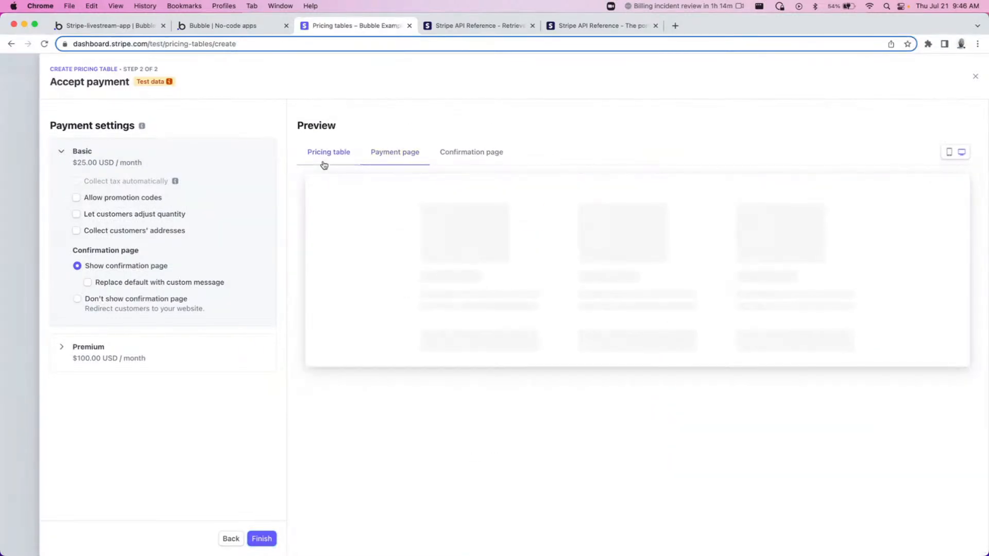
click(390, 154)
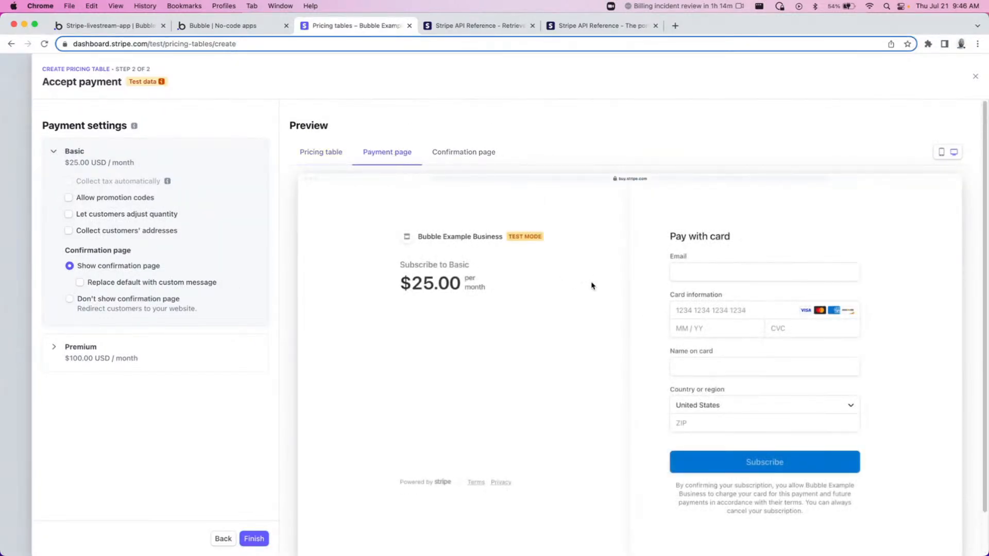
click(446, 152)
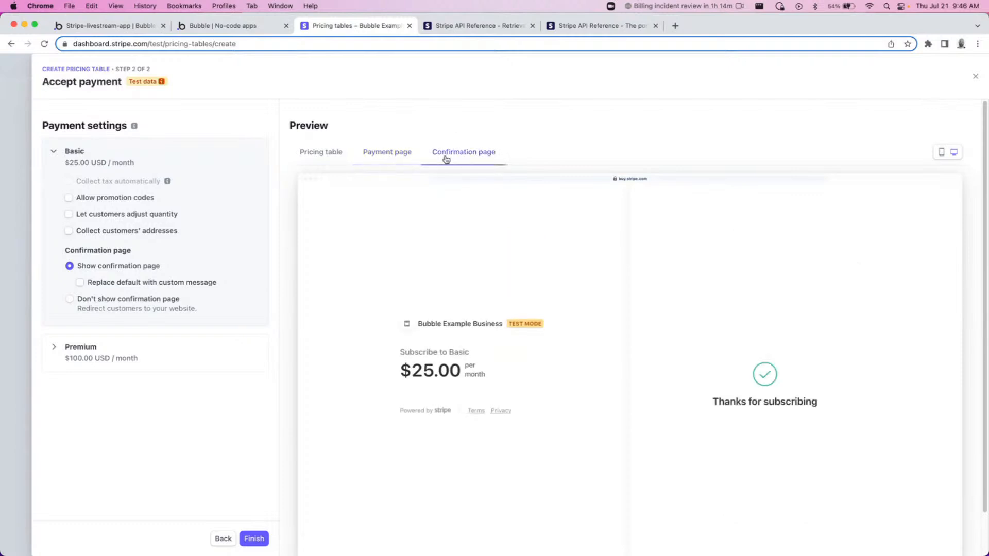
Set the Basic price to skip the confirmation page and redirect customers to the app's version-test URL followed by /dashboard.
scroll(471, 280, down, 2)
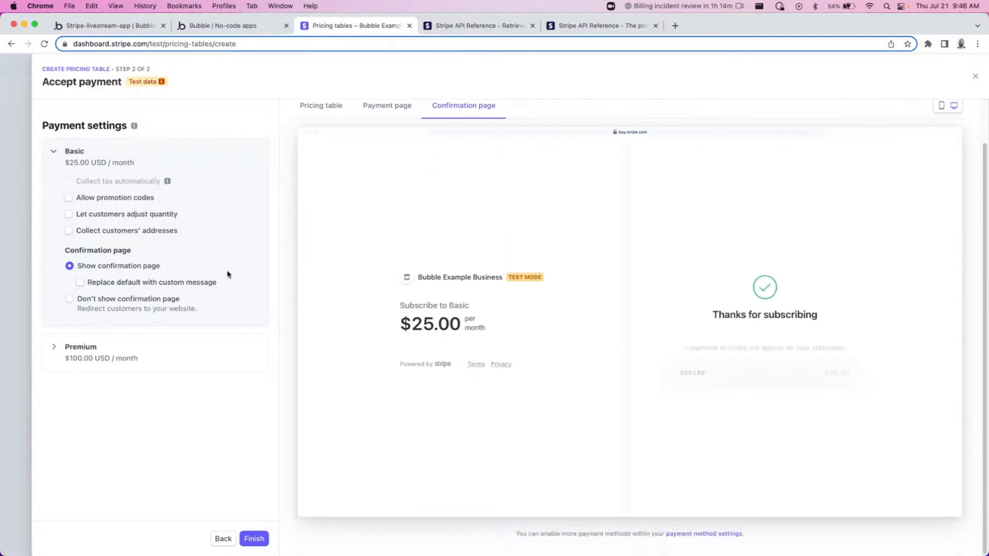
click(150, 306)
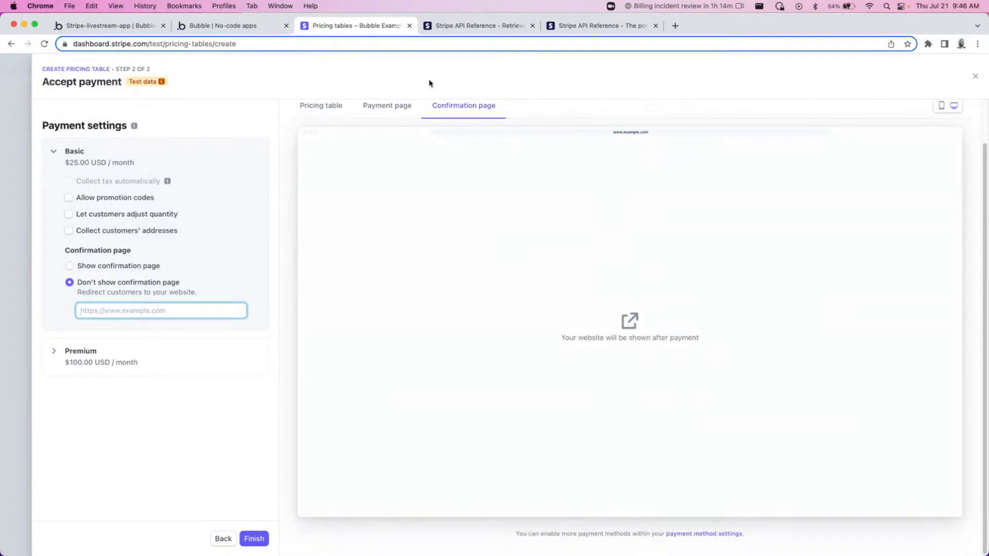
click(220, 28)
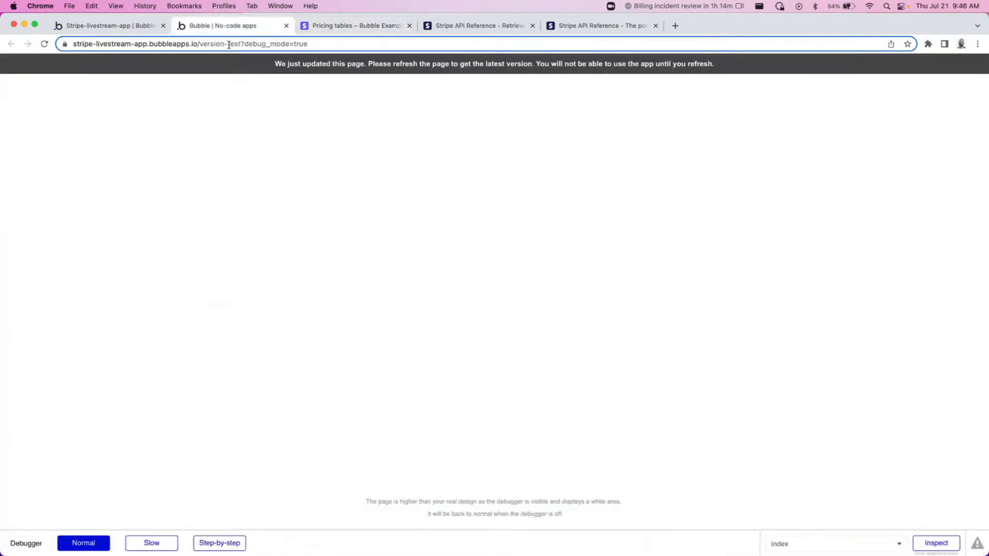
click(232, 44)
click(232, 44)
double_click(255, 44)
drag(255, 44, 71, 37)
key(super+c)
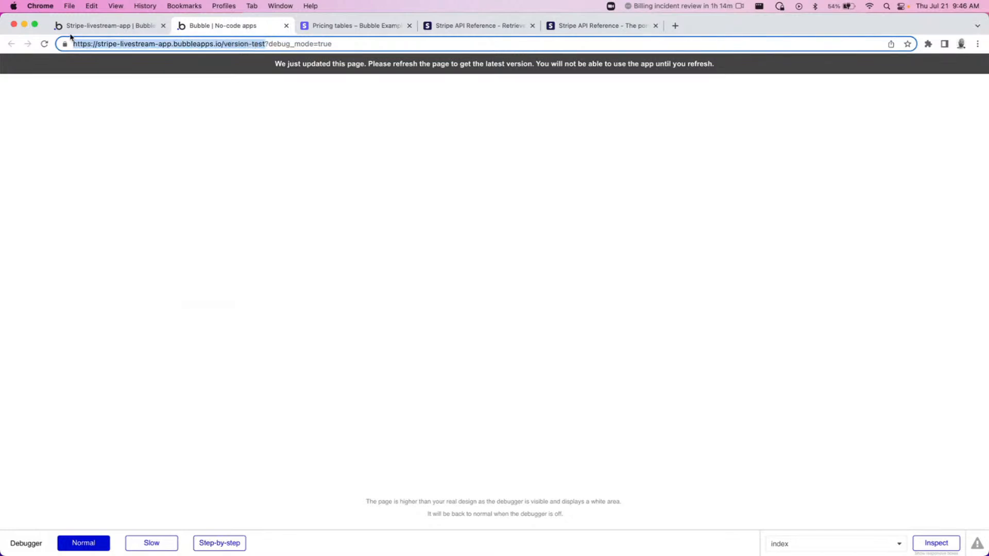
click(362, 28)
key(super+v)
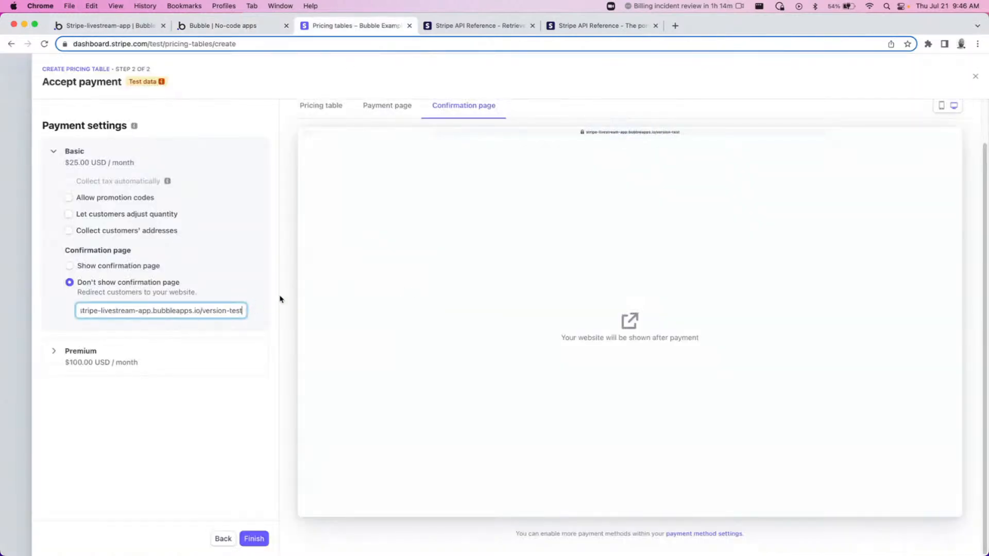
text(/dashboard)
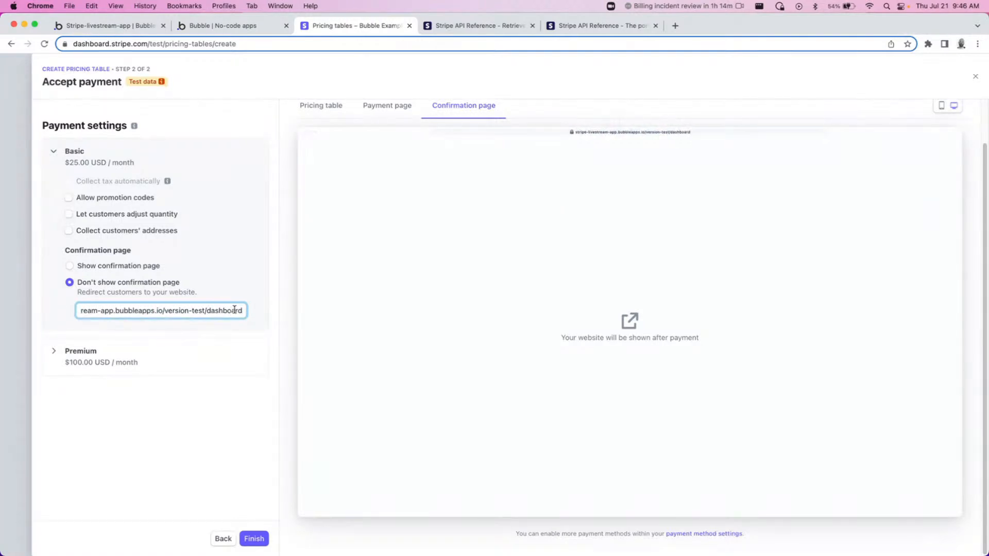
Give the Premium price the same /dashboard redirect, then finish the pricing table, confirming with the account password.
click(126, 369)
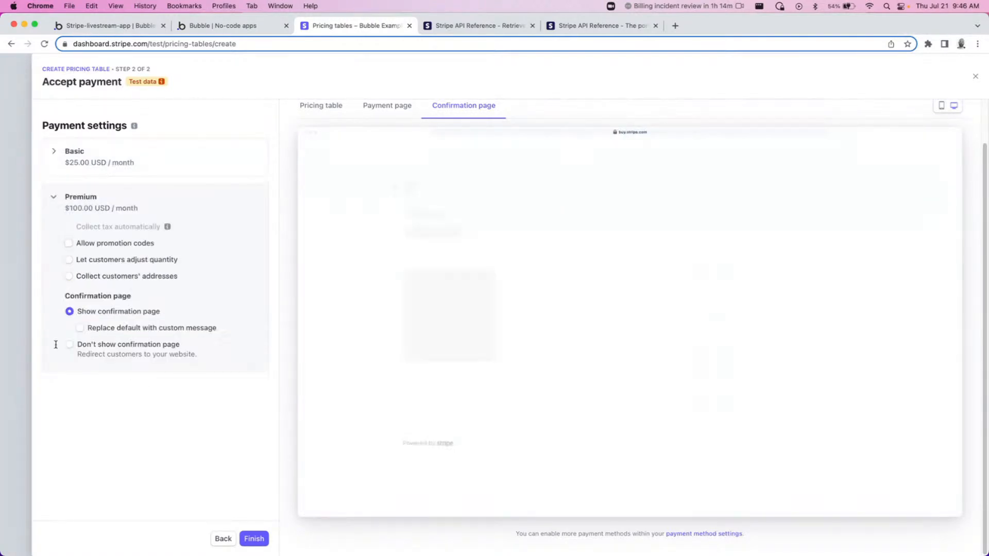
click(116, 347)
key(super+v)
text(/dashboard)
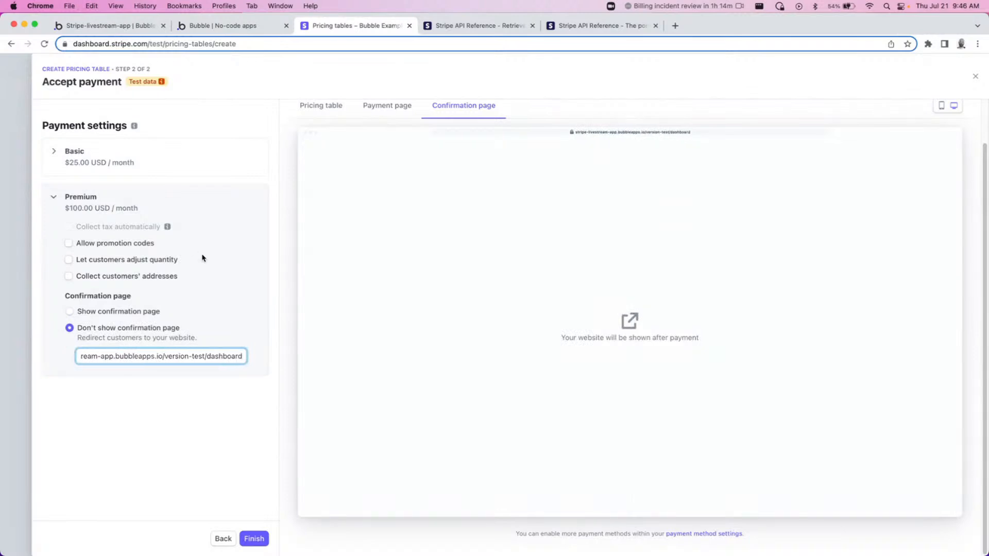
click(259, 539)
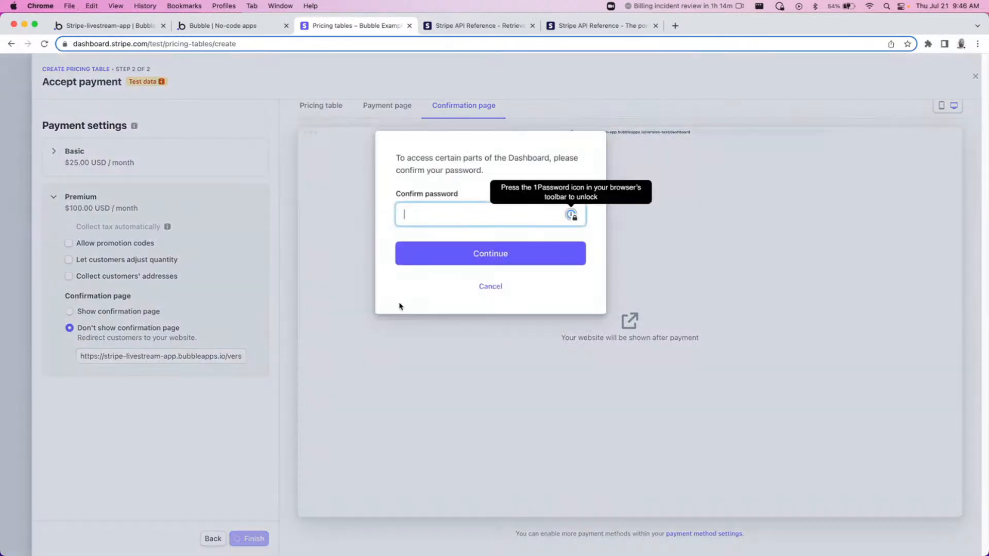
click(484, 264)
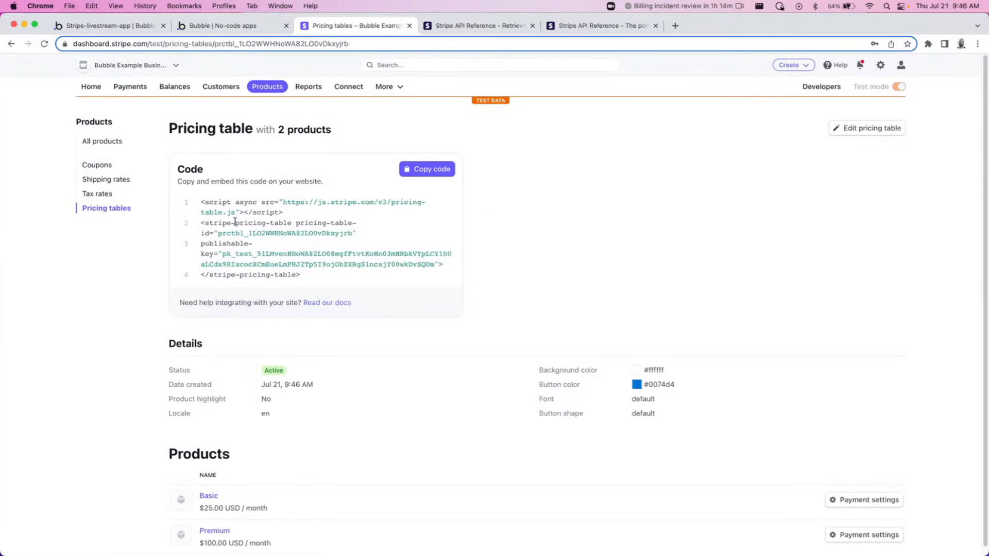
Copy the pricing table's embed code and paste it into a new HTML element on the plan-picker page.
drag(230, 204, 254, 271)
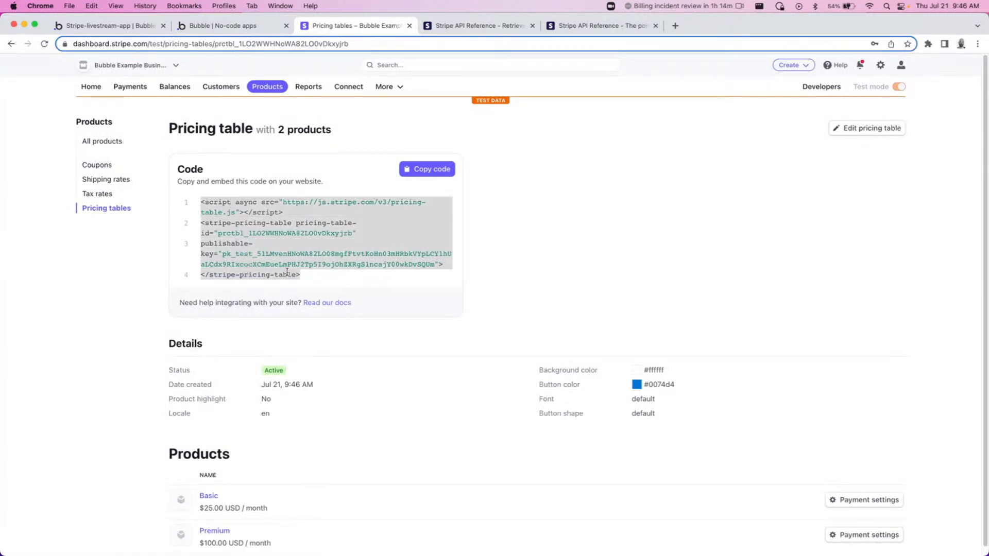
click(426, 171)
click(213, 27)
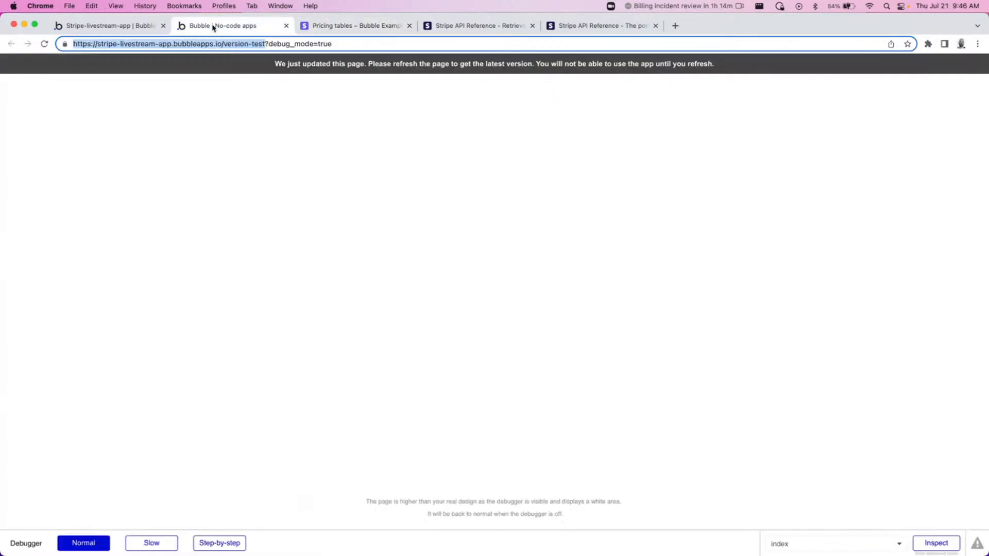
click(82, 26)
click(82, 62)
click(83, 112)
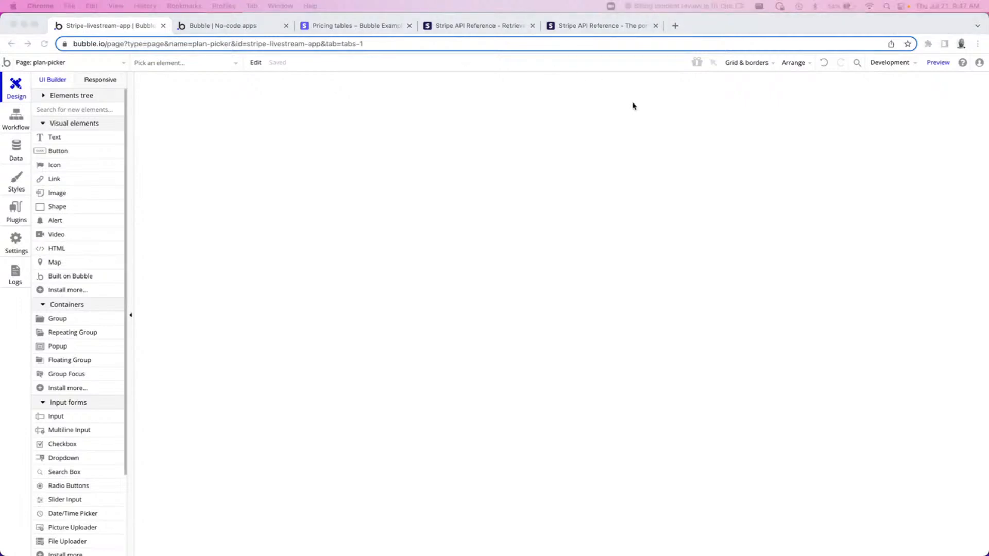
click(569, 210)
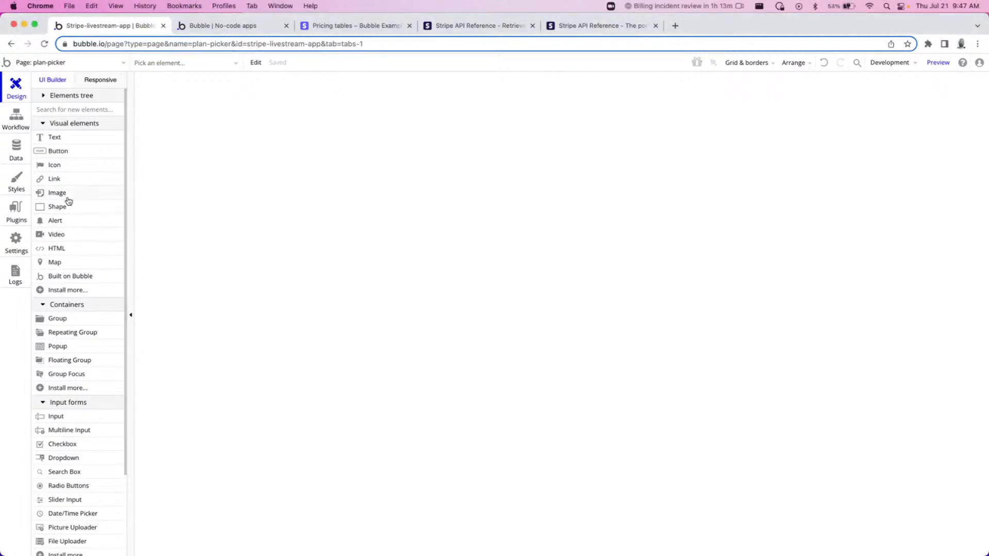
drag(57, 248, 479, 154)
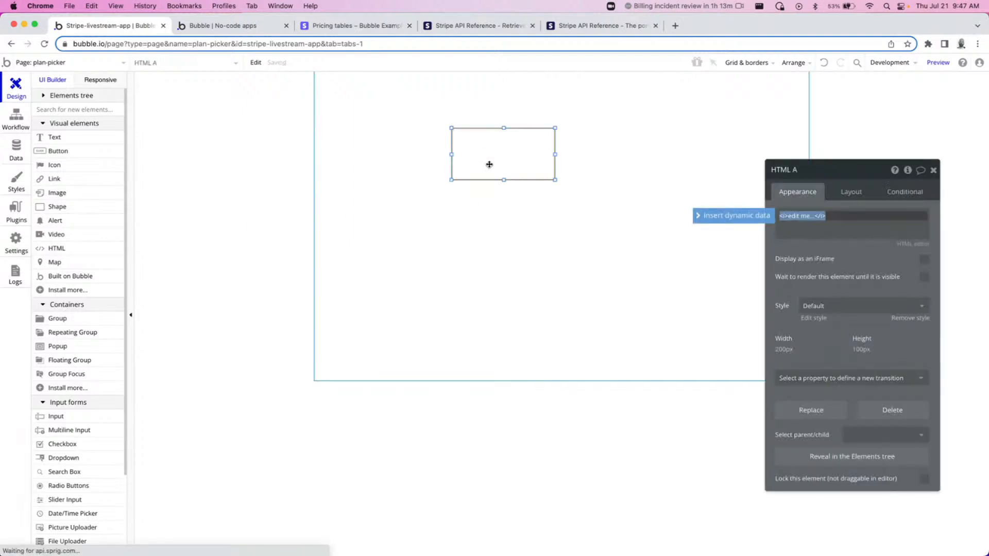
key(cmd+v)
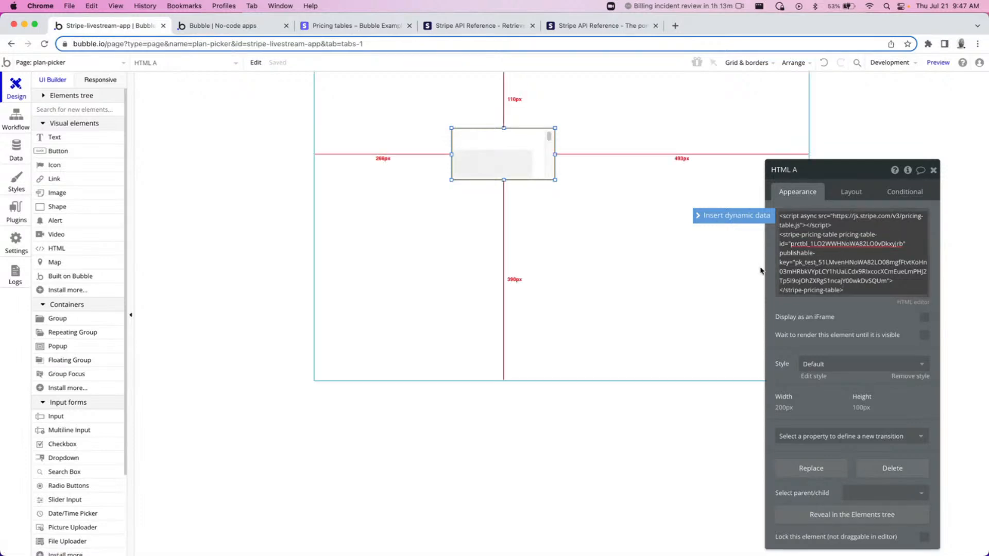
Add a client-reference-id attribute to the embed code set to the Current User's unique id.
click(910, 248)
key(Return)
text(client-referenc)
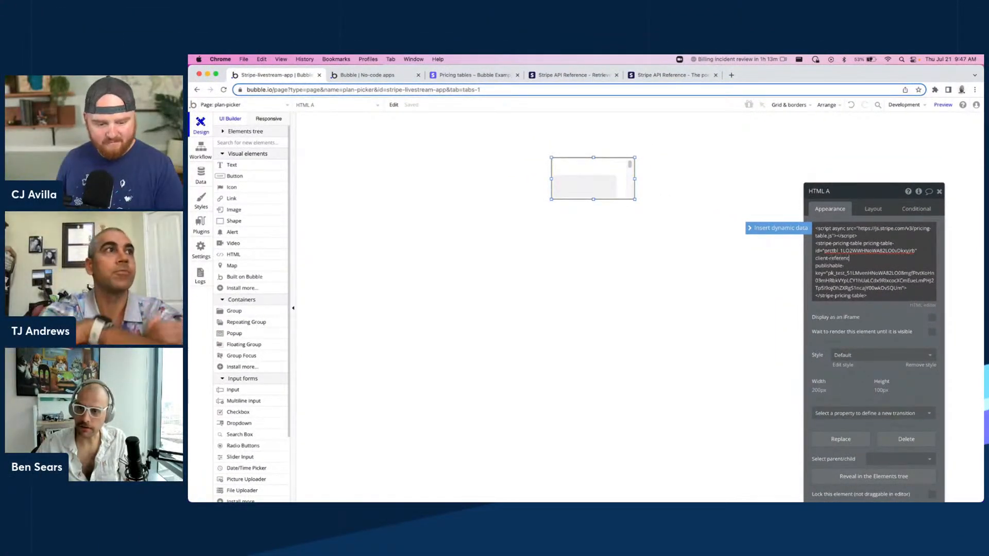
text(e-id=")
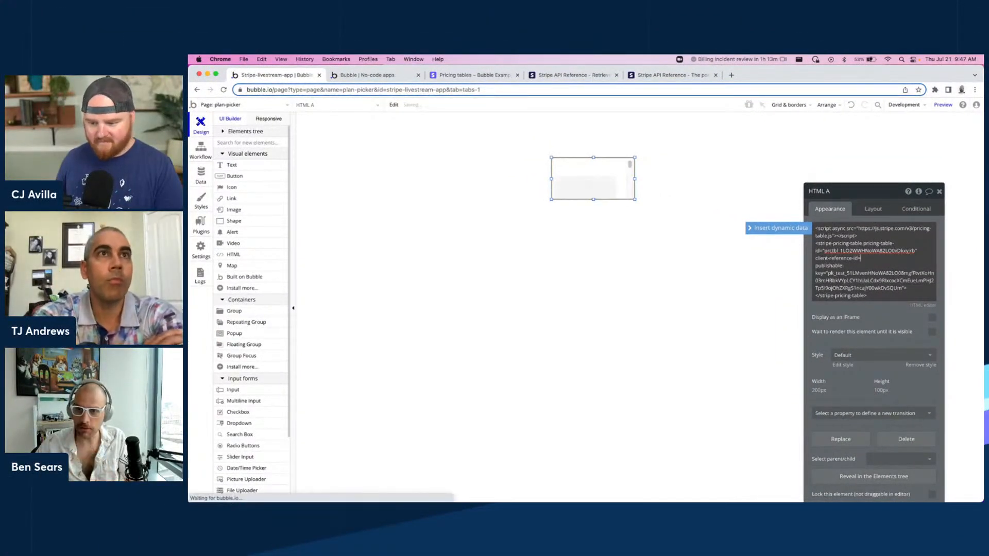
text(")
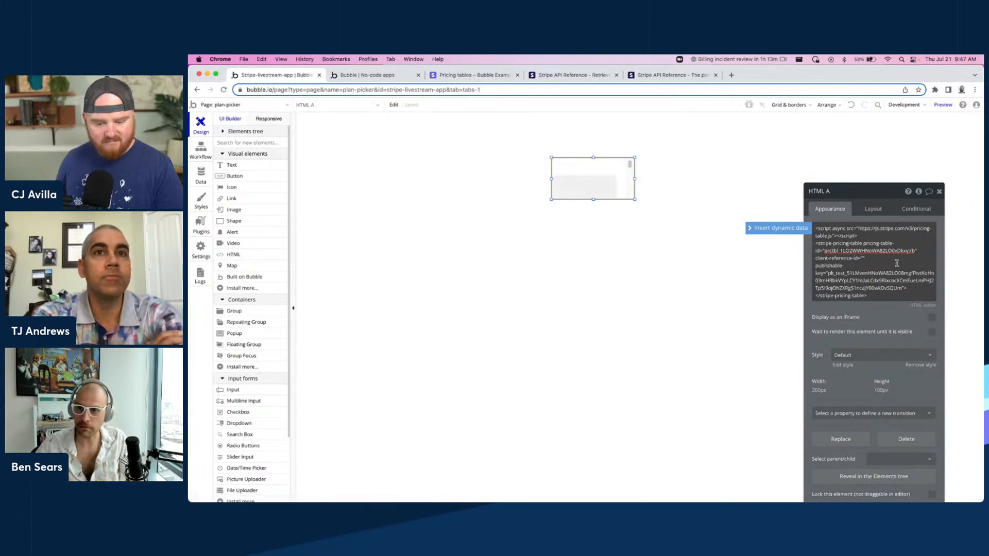
click(801, 230)
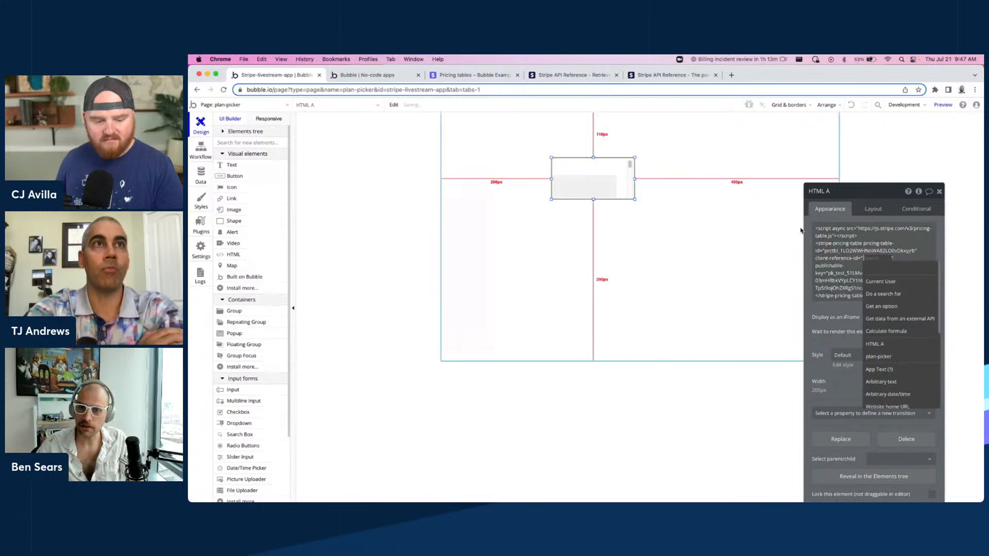
click(900, 284)
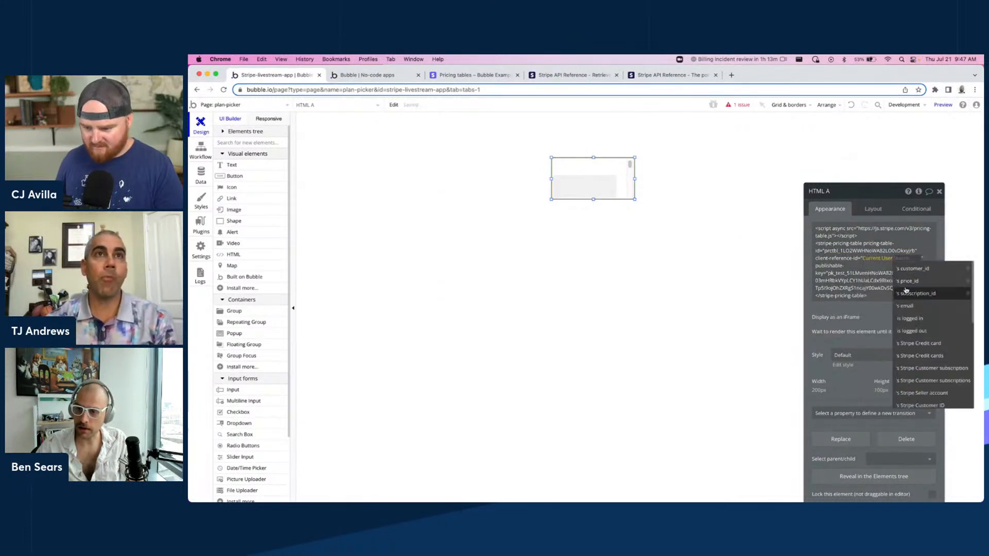
scroll(929, 337, down, 5)
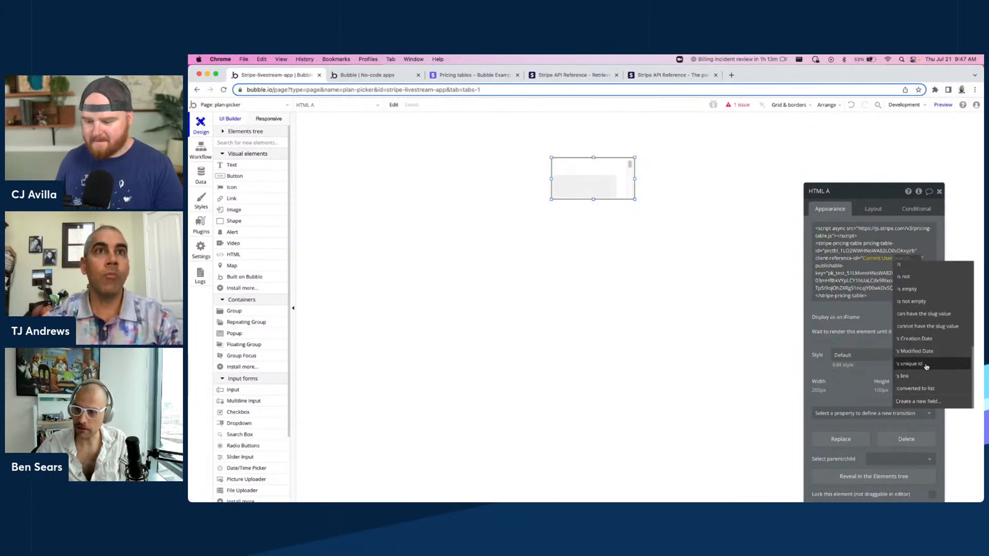
click(923, 366)
click(885, 279)
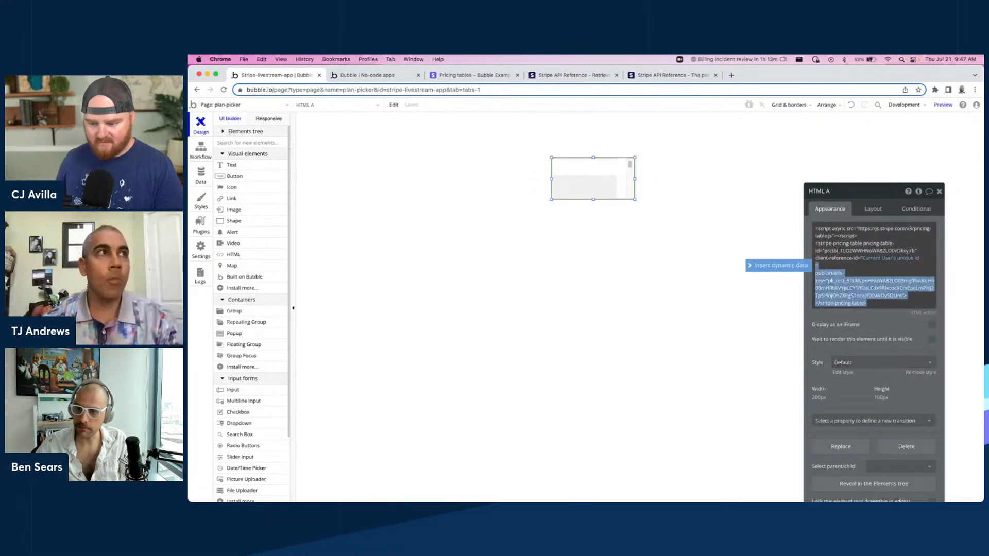
Enlarge the HTML element to span most of the plan-picker page's width near the top.
drag(635, 199, 886, 336)
drag(693, 235, 612, 202)
drag(703, 311, 757, 337)
click(631, 379)
click(435, 434)
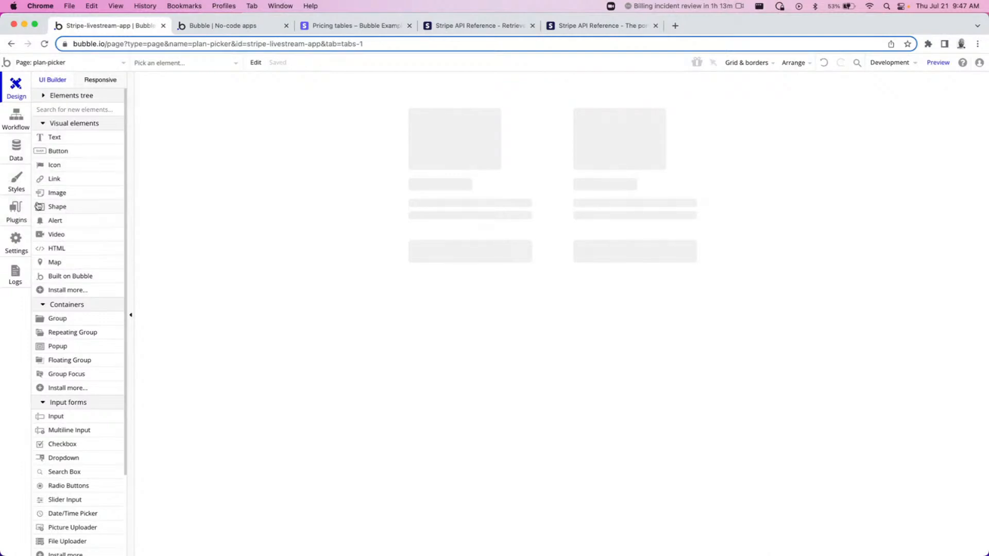
On the index page, add a Go to page plan-picker action to the Sign up button's workflow.
click(122, 65)
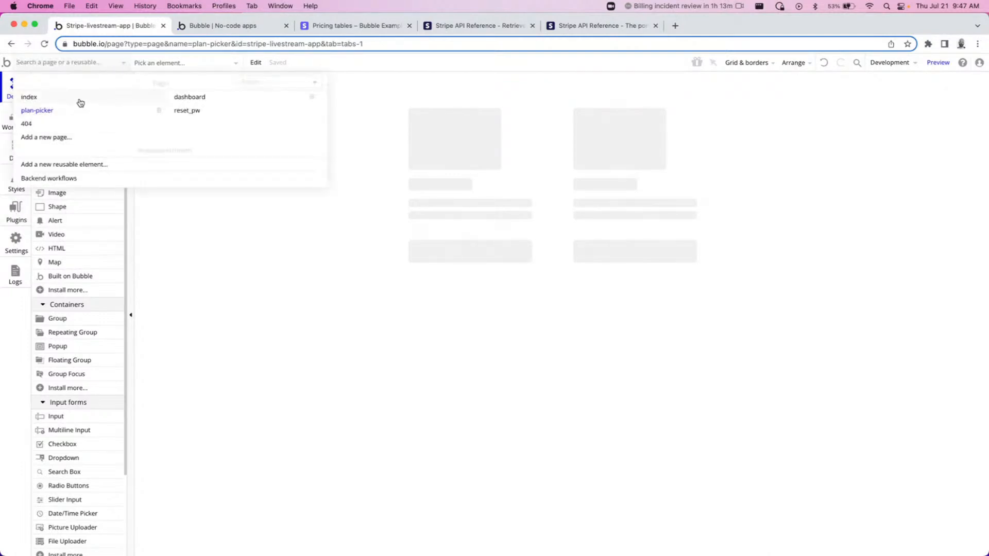
click(79, 98)
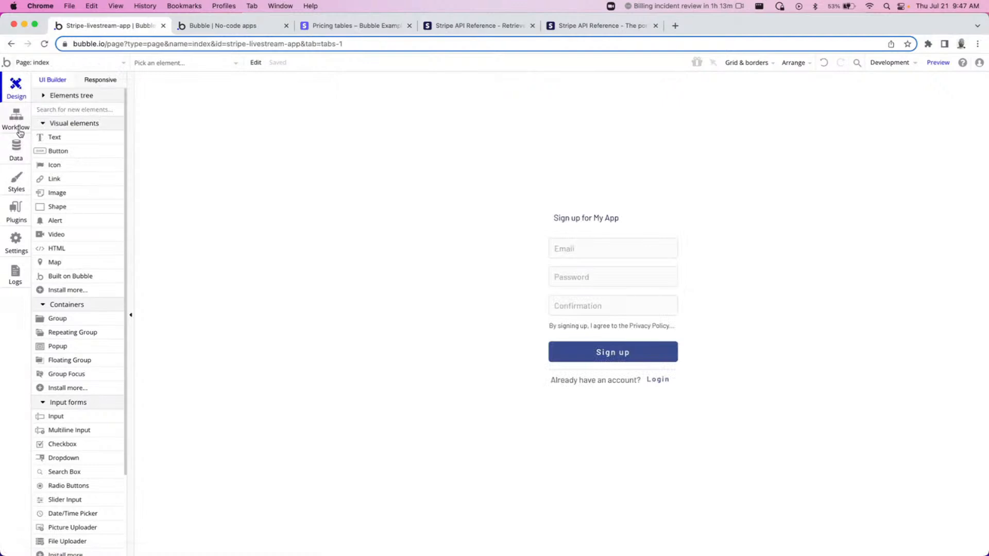
click(10, 124)
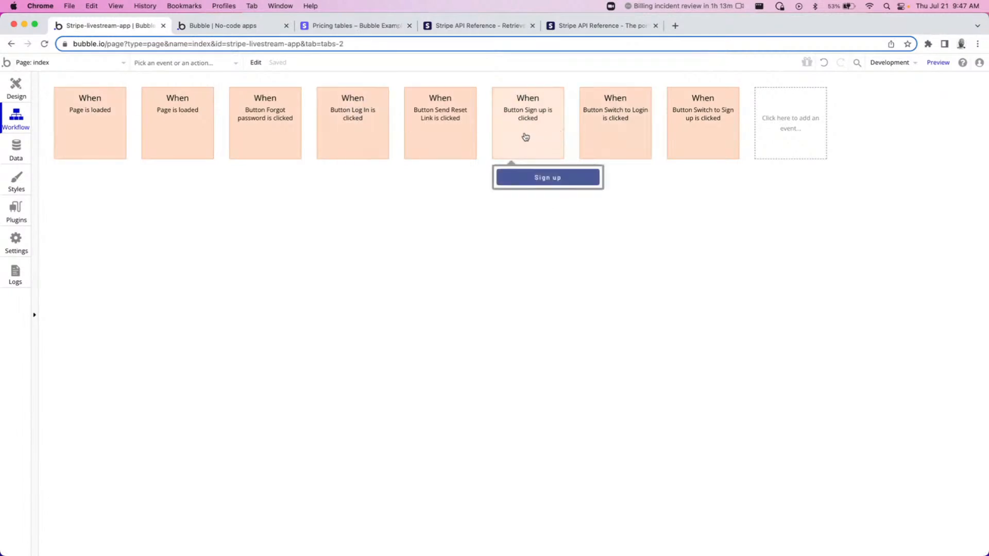
click(531, 140)
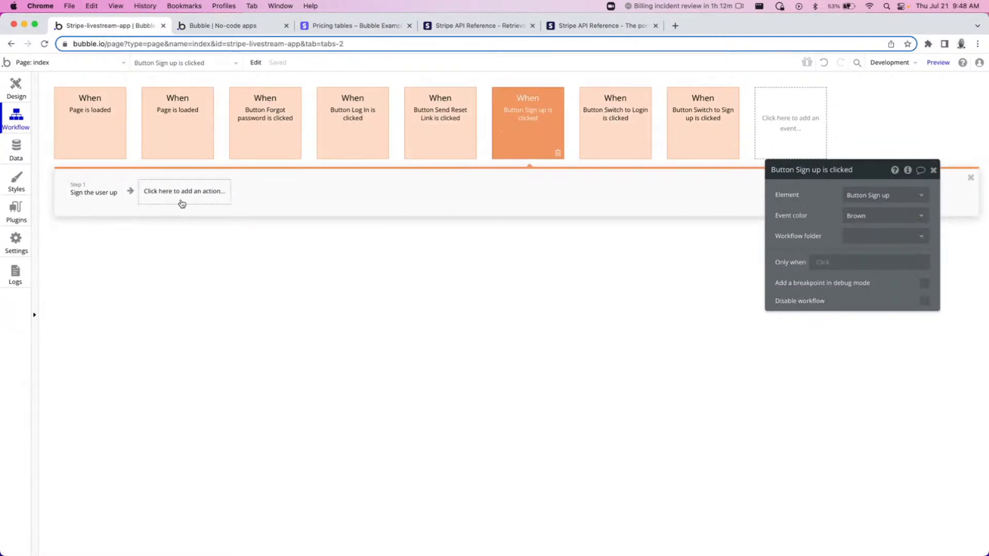
click(183, 200)
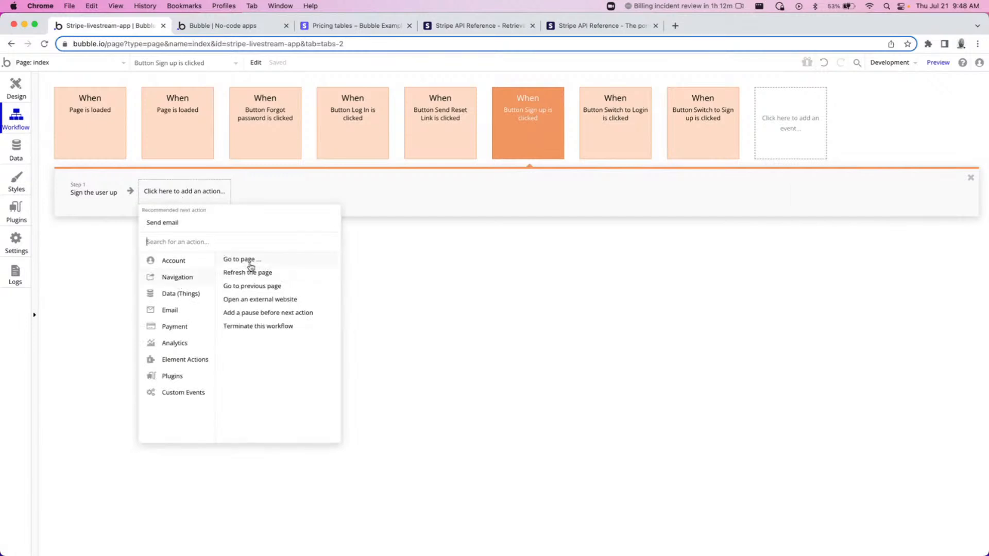
click(253, 261)
click(876, 196)
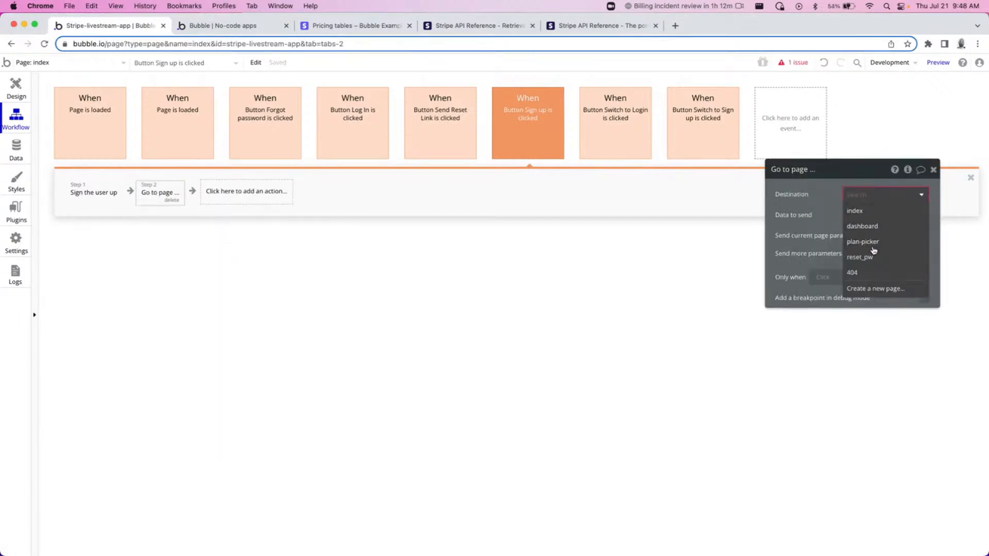
click(874, 252)
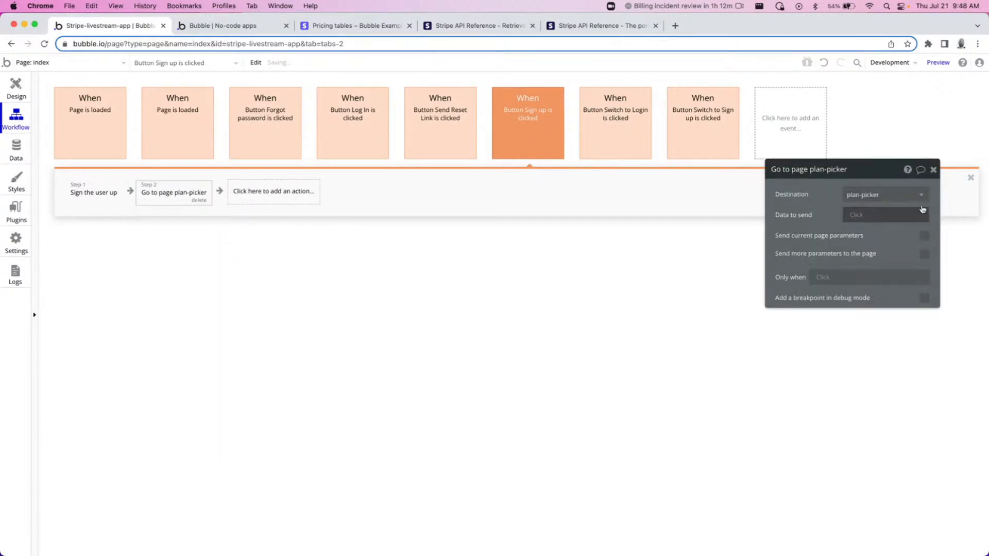
click(933, 170)
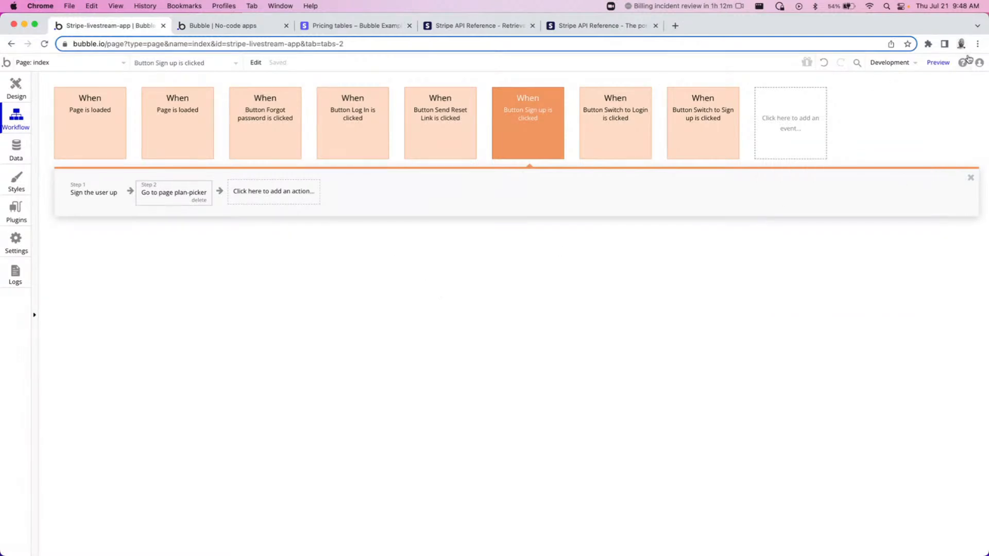
Preview the app and sign up a new test user with an e-mail address, password and password confirmation.
click(938, 63)
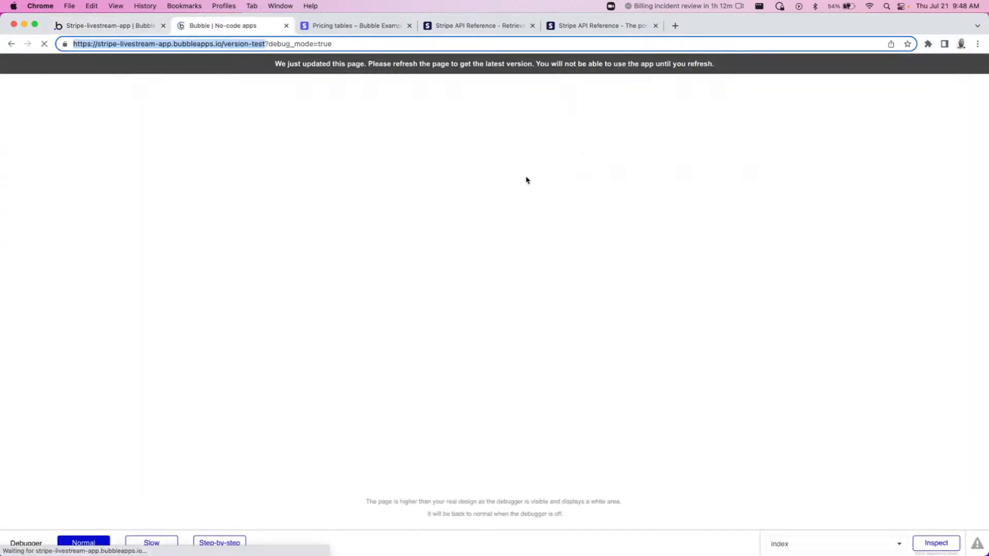
click(498, 230)
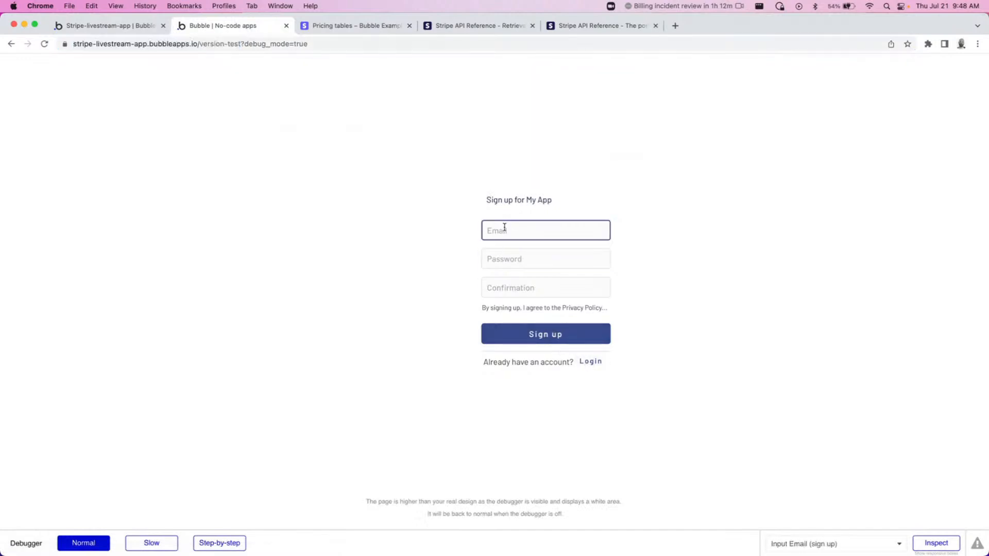
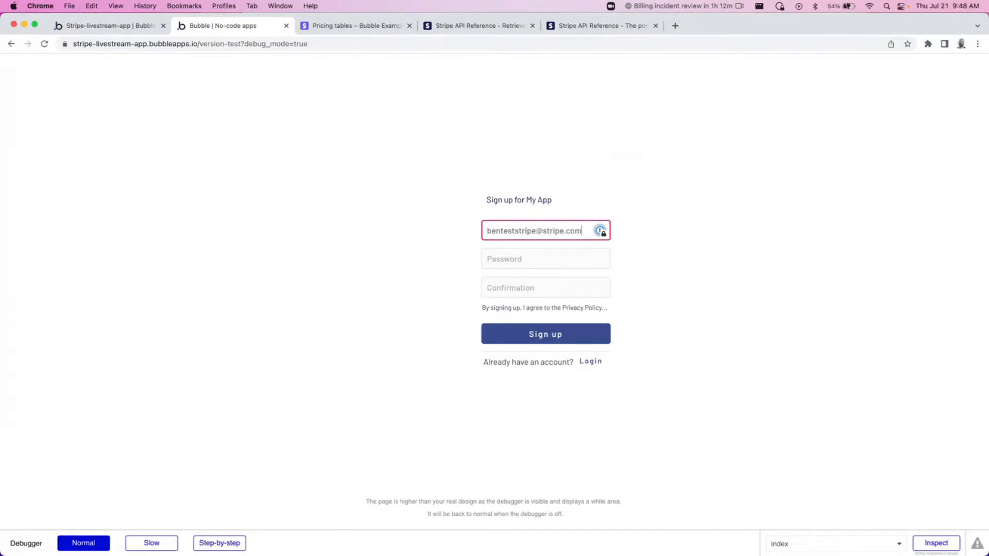
key(Tab)
text(•••••••••)
key(Tab)
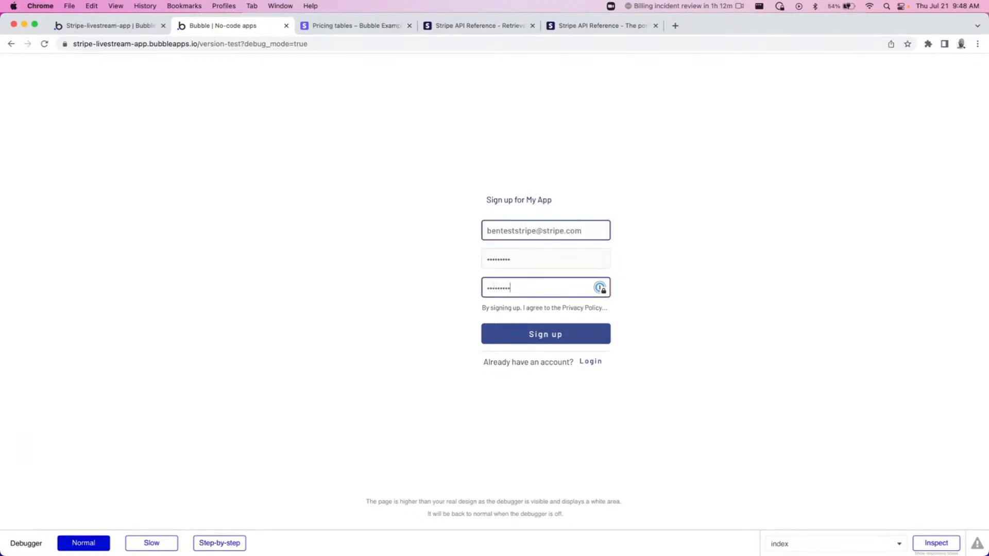
click(541, 335)
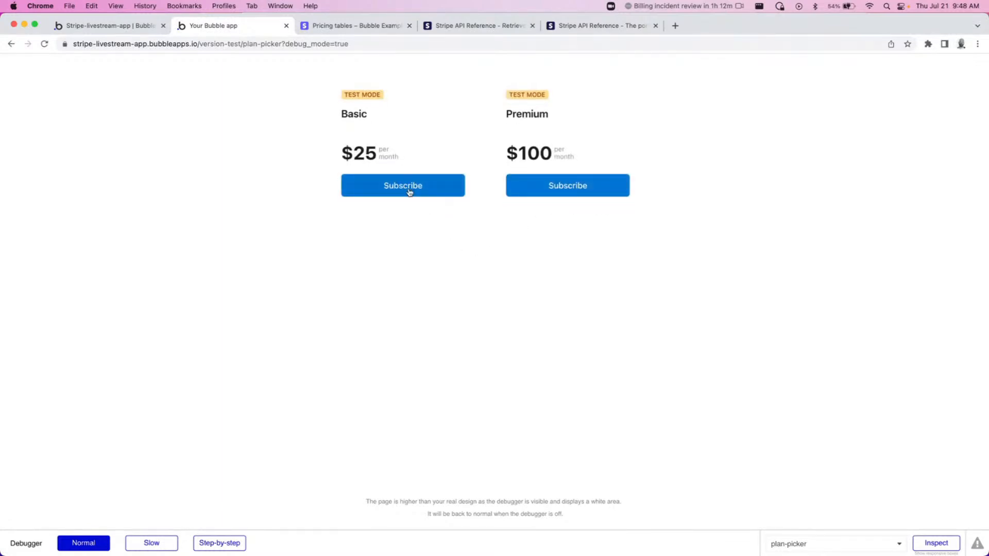
Subscribe to the Basic plan and complete the Stripe checkout with e-mail, test card number, expiry, CVC, name and ZIP.
click(374, 195)
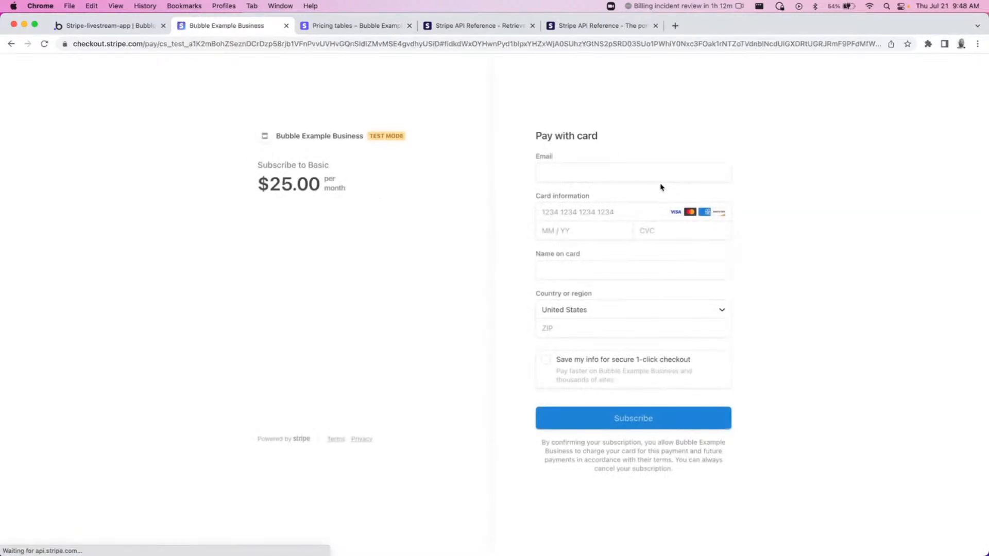
click(615, 171)
key(Tab)
text(4242)
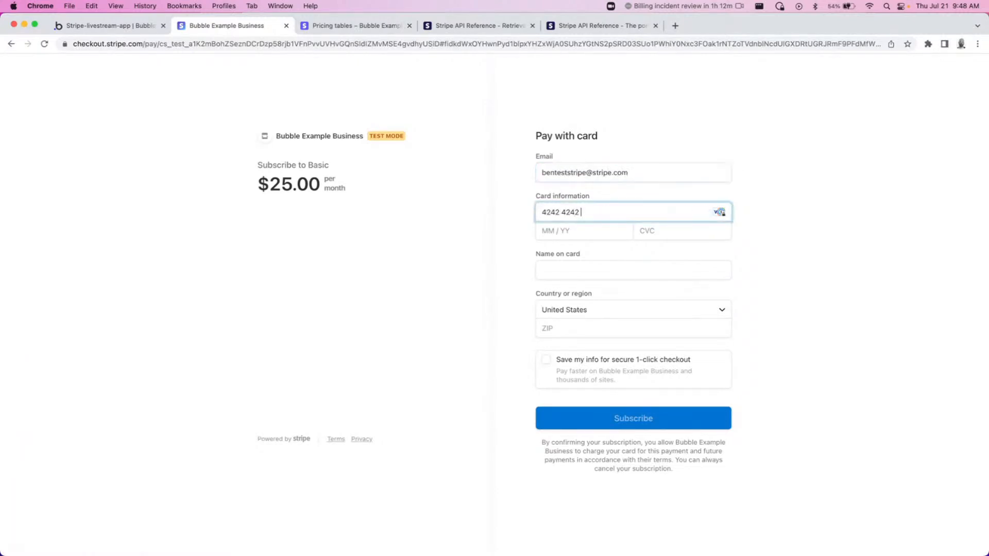
text(4242424242420424424)
click(633, 273)
text(42424)
click(613, 331)
text(42424)
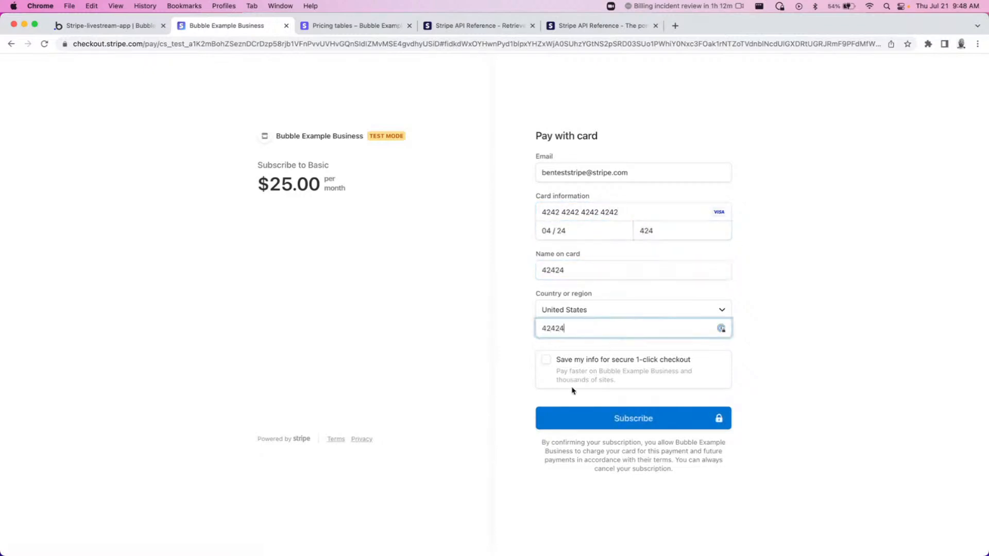
click(606, 422)
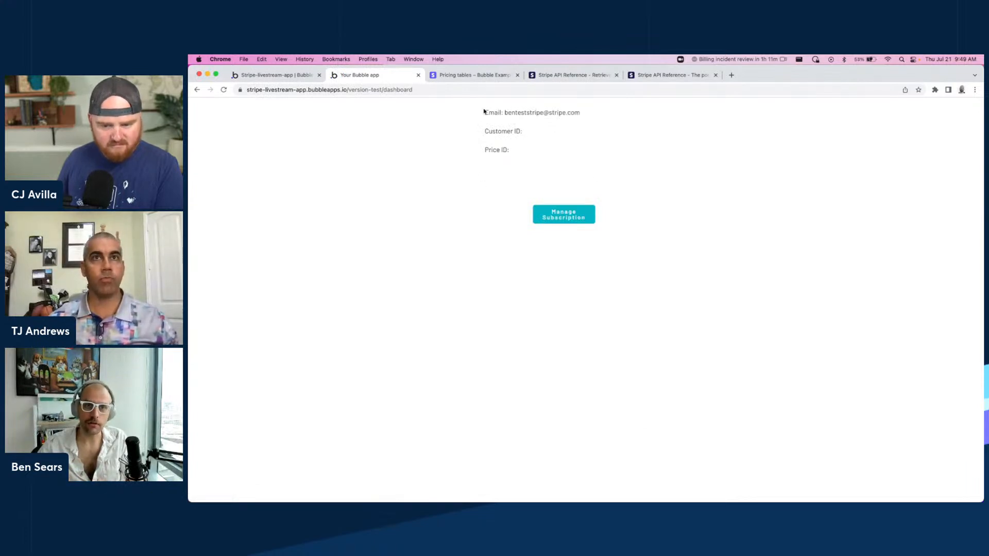
Examine the dashboard page's Email, Customer ID and Price ID fields after subscribing.
double_click(486, 112)
click(667, 120)
drag(505, 112, 612, 119)
click(536, 127)
mouse_move(504, 162)
mouse_down()
mouse_move(489, 128)
mouse_move(490, 161)
mouse_up()
triple_click(489, 128)
click(496, 162)
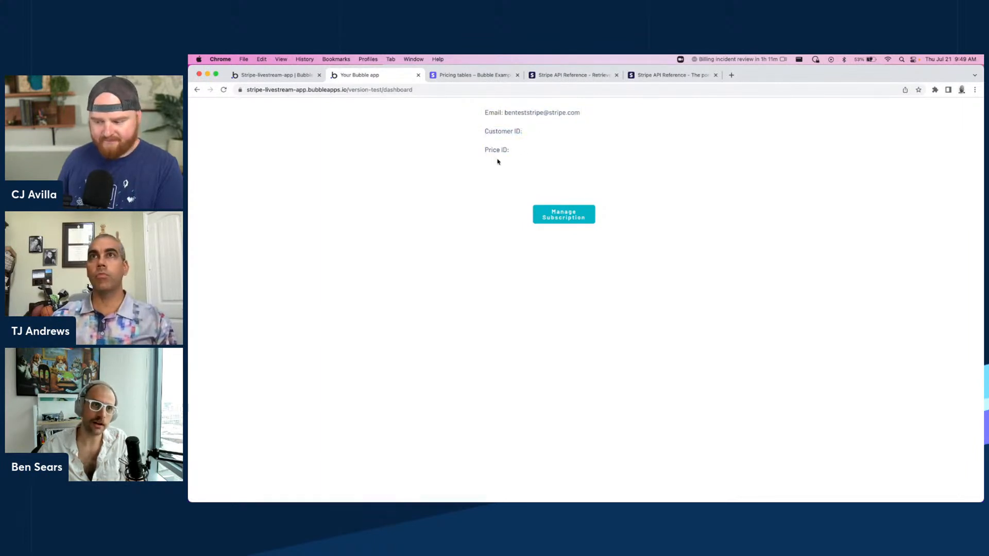
Return to the editor and open the app settings' API section.
click(286, 75)
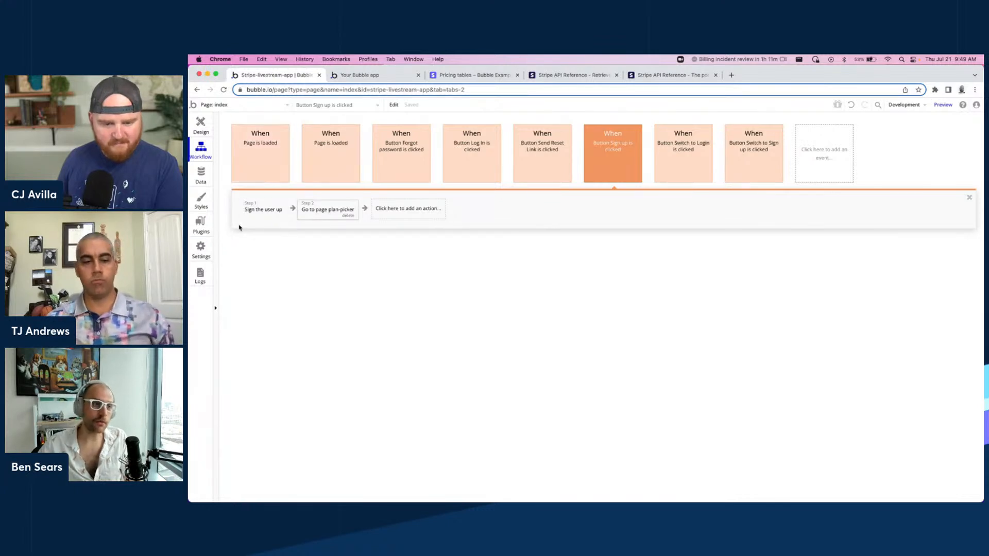
click(201, 122)
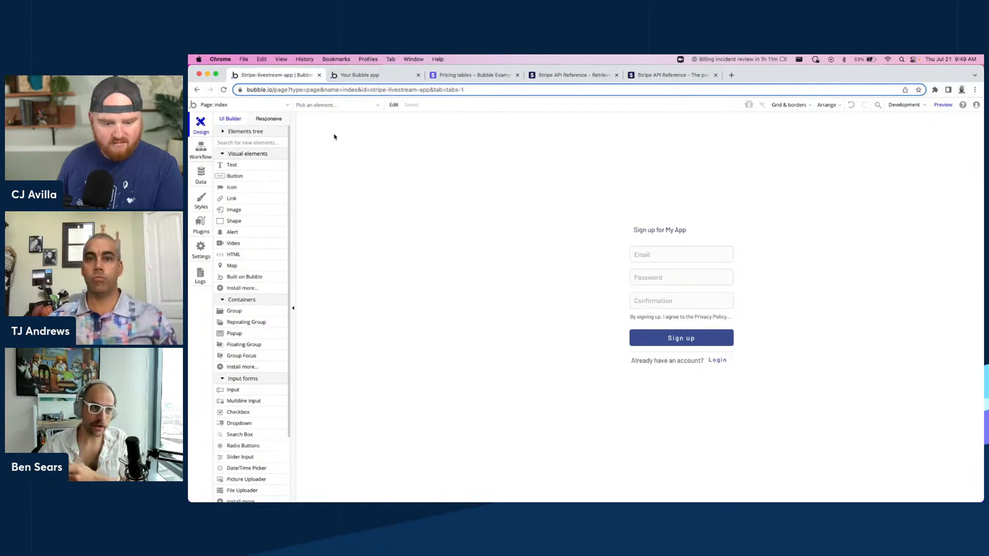
click(254, 110)
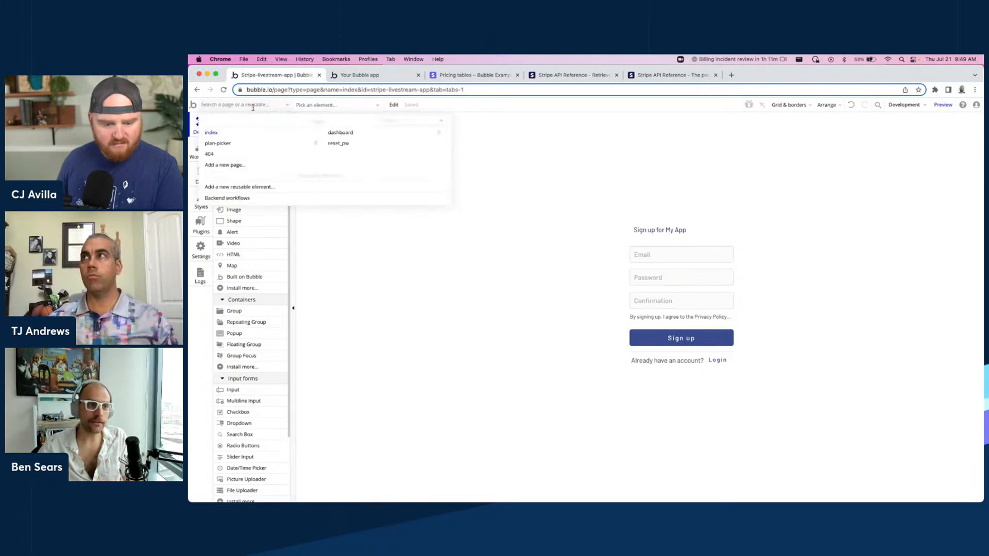
click(376, 273)
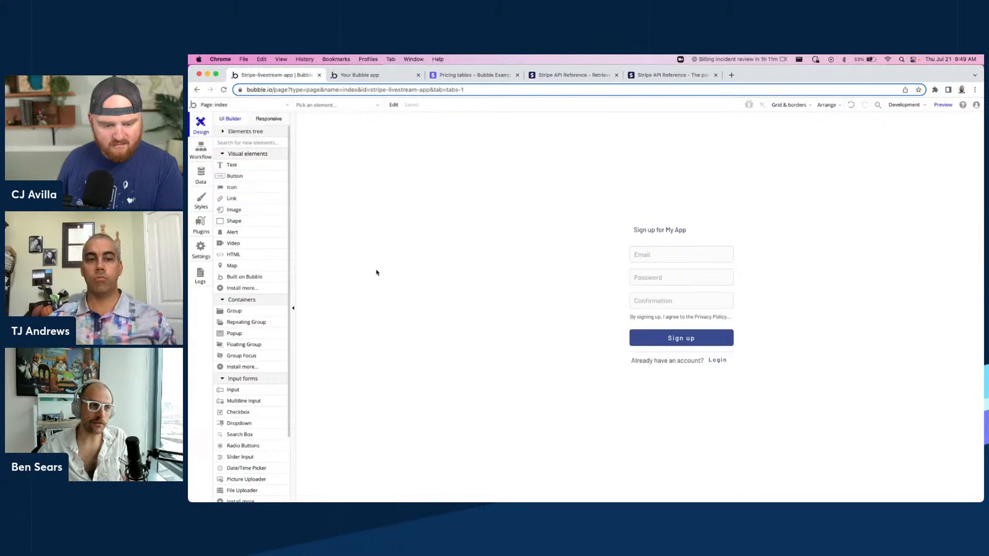
click(199, 250)
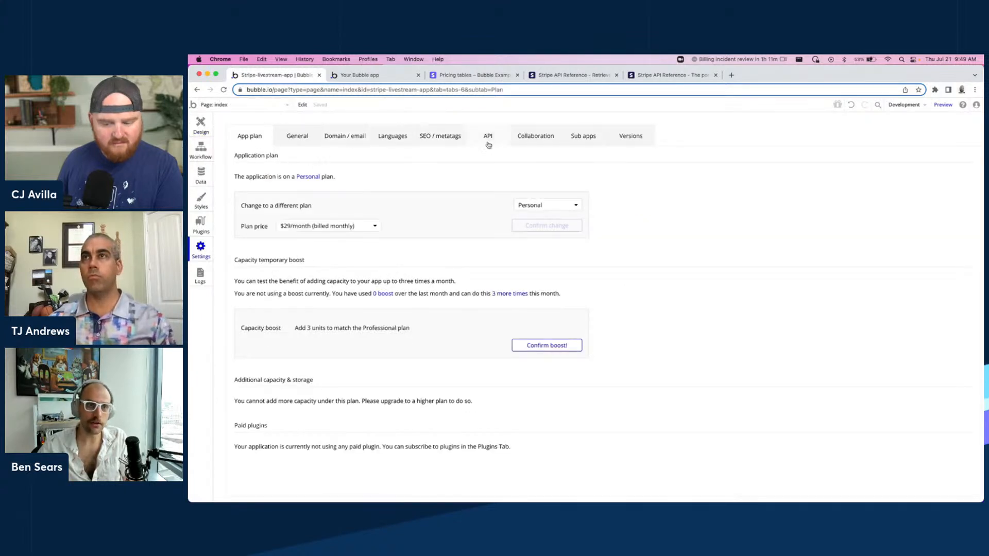
click(428, 143)
click(390, 140)
click(297, 136)
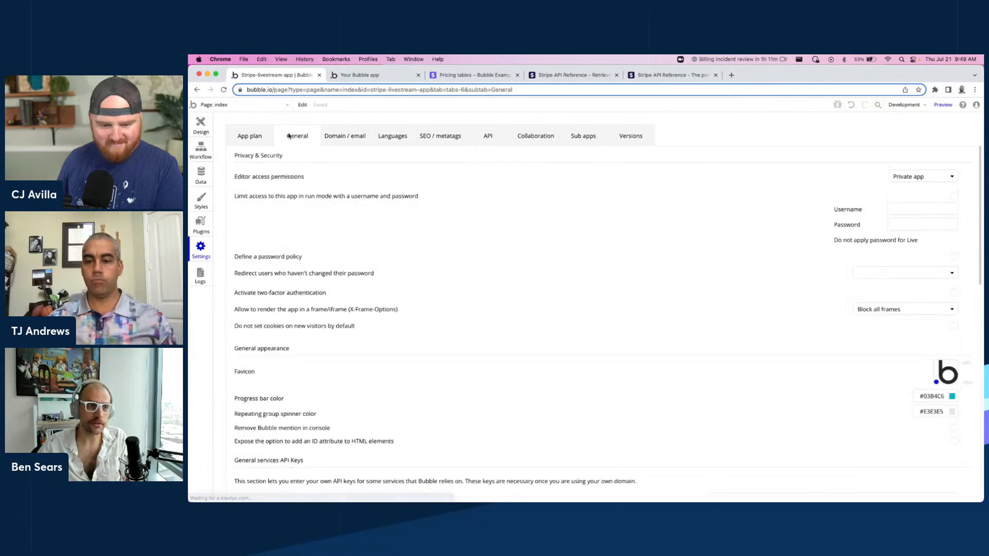
click(489, 137)
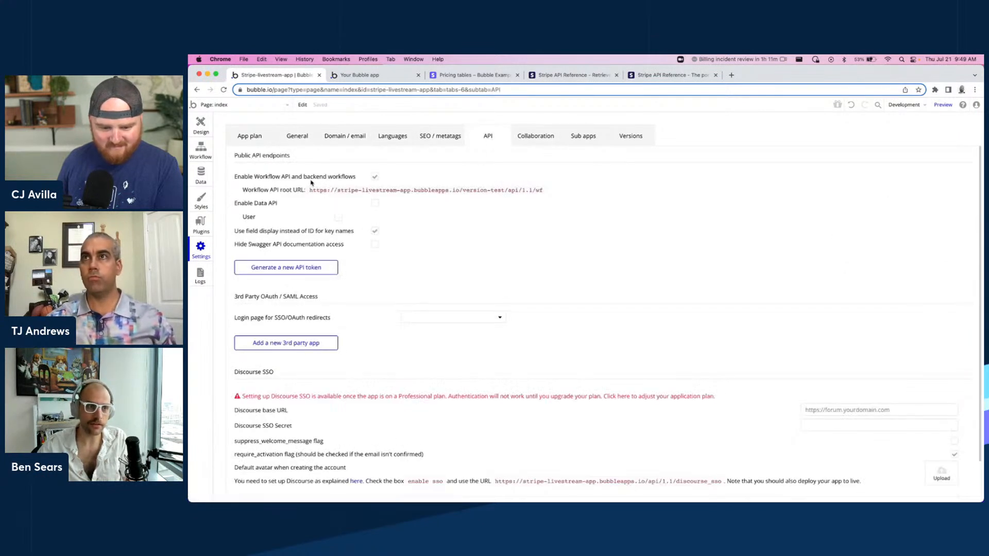
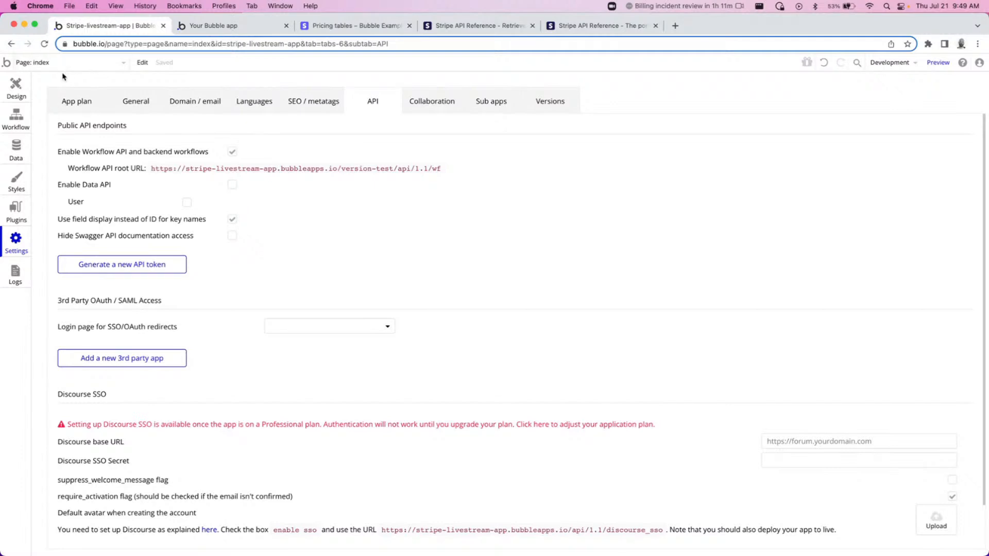
Open the backend workflows and create a new API workflow named subscribed.
click(17, 118)
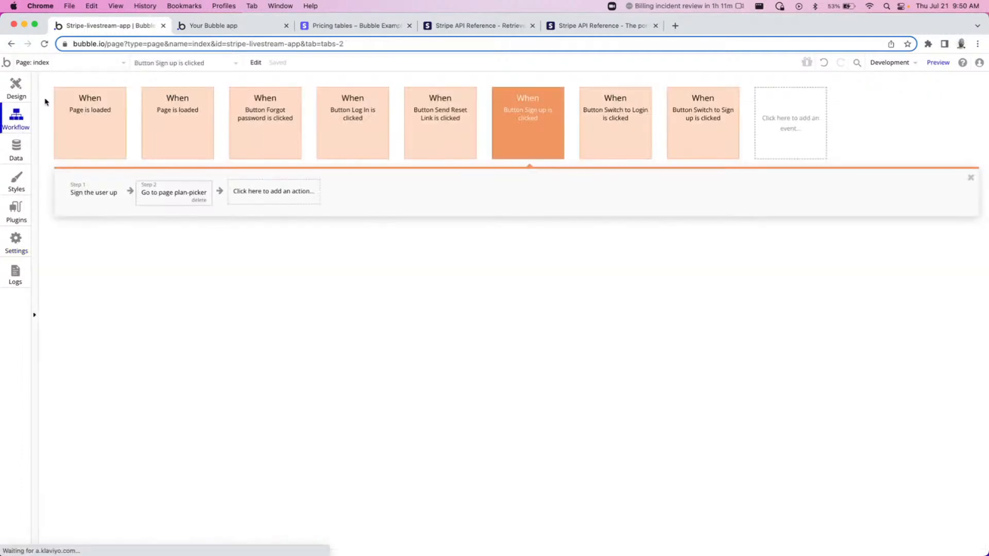
click(75, 64)
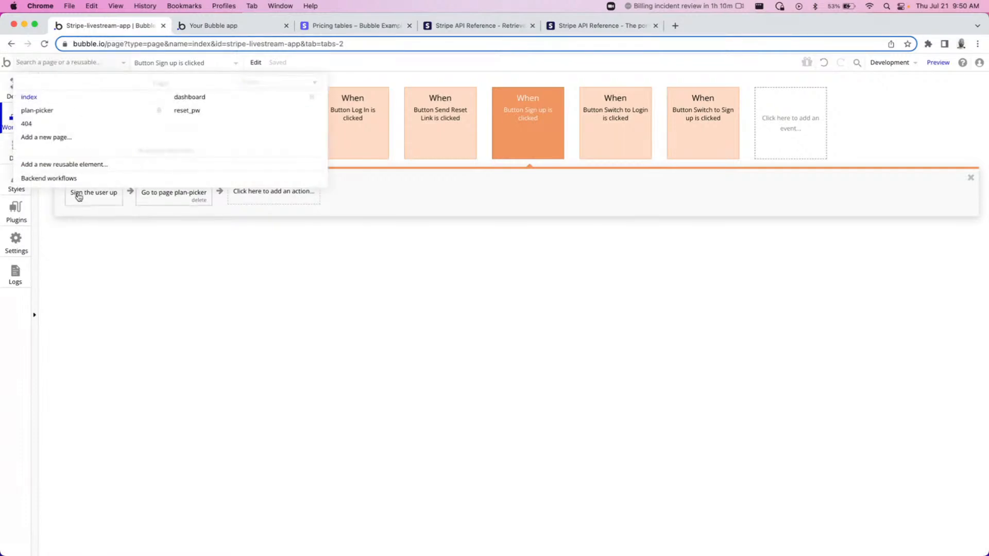
click(73, 179)
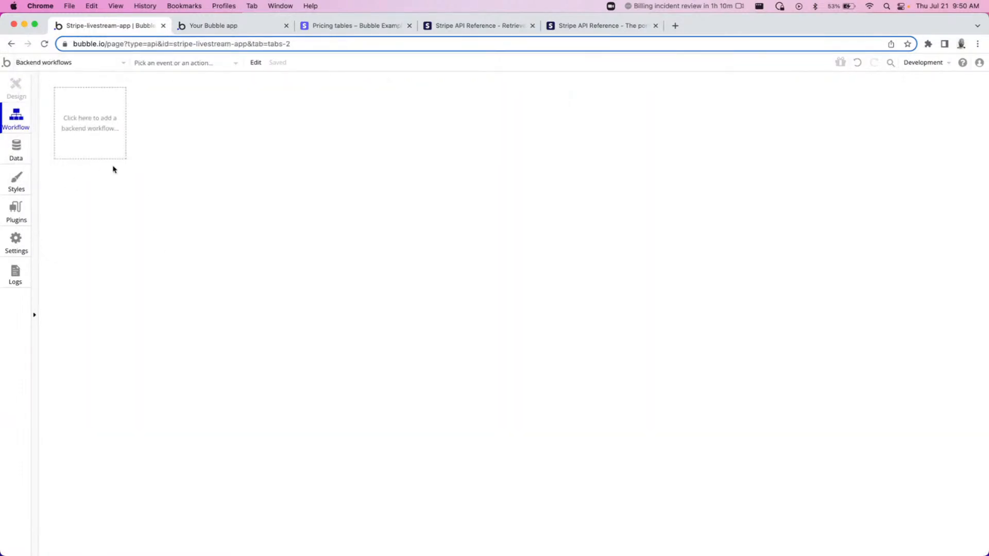
click(91, 134)
click(167, 168)
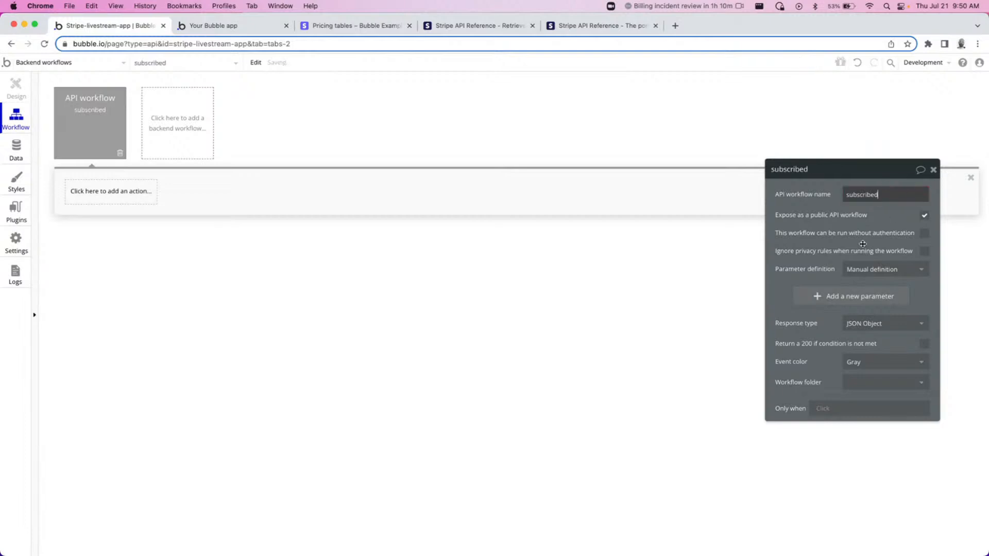
Let the subscribed workflow run without authentication, ignore privacy rules, and set parameter definition to Detect request data.
click(924, 234)
click(924, 252)
click(876, 268)
click(876, 278)
click(864, 272)
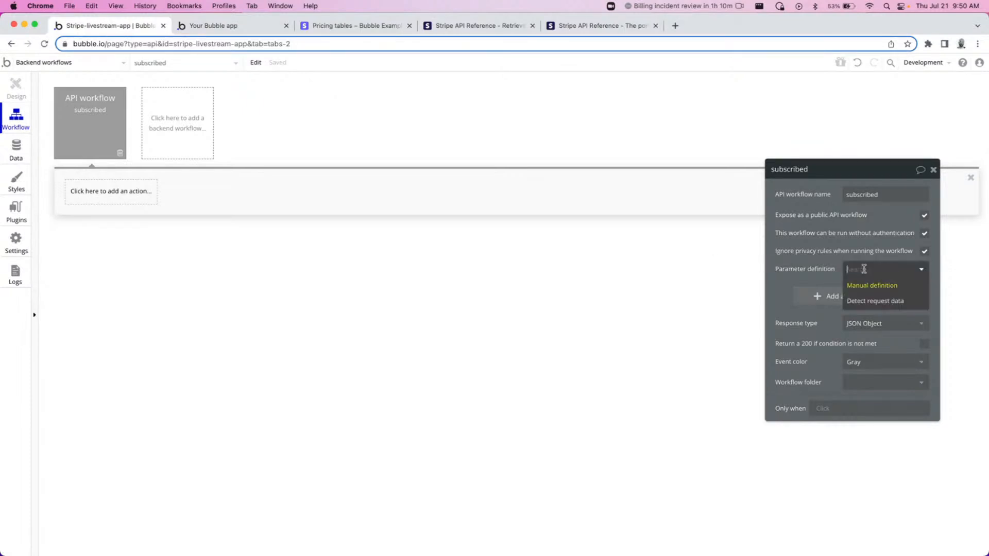
click(879, 305)
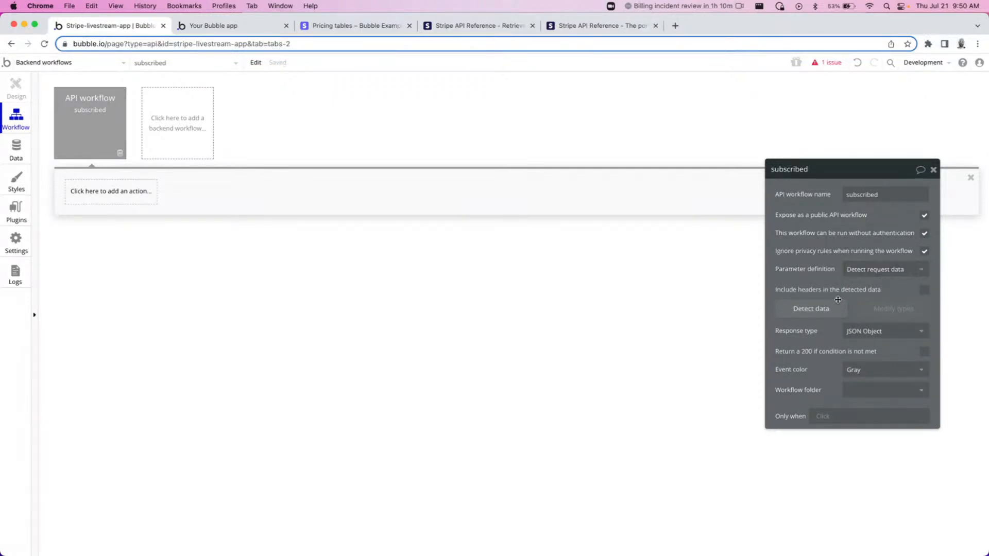
Start detecting request data and copy the workflow's initialize trigger URL.
click(823, 315)
click(427, 170)
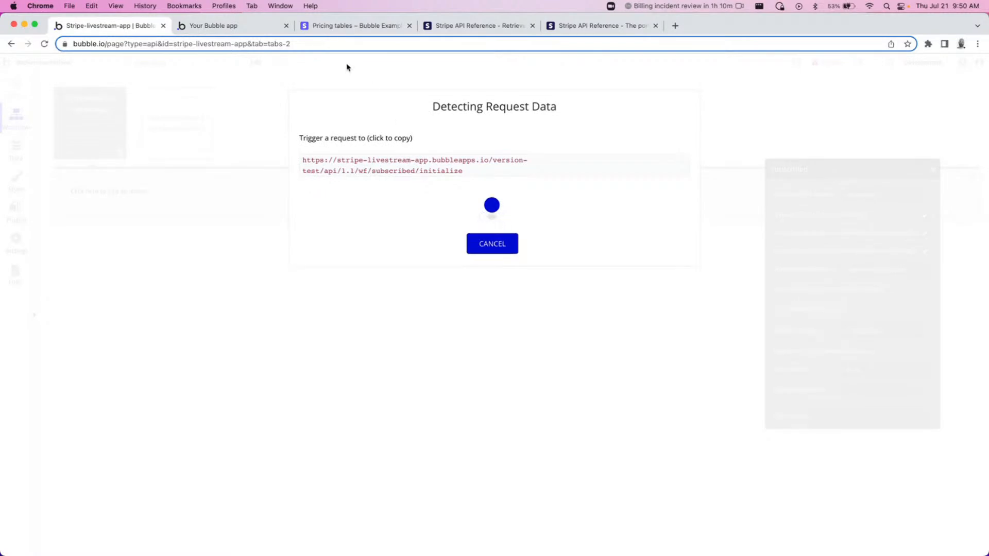
Open the Stripe dashboard's Developers webhooks page.
click(361, 26)
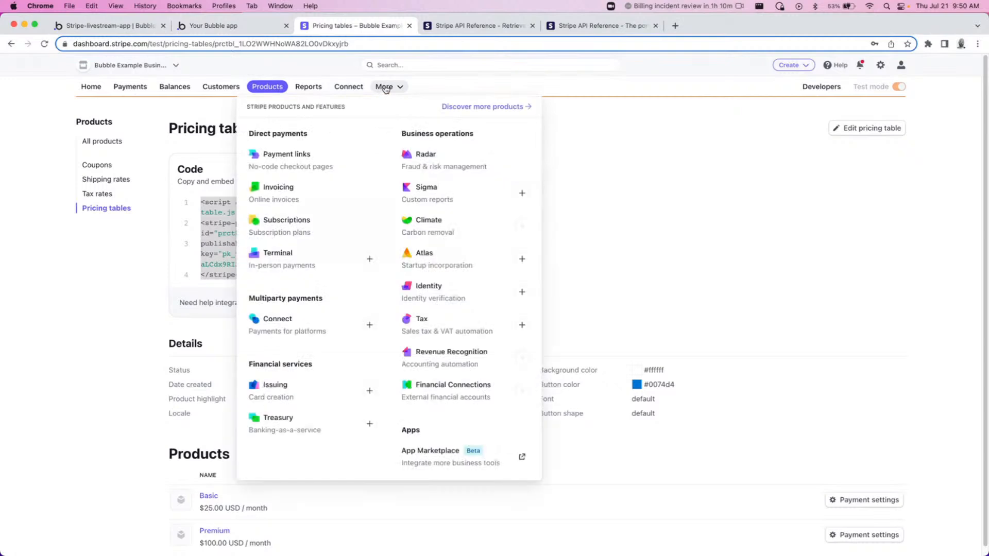
click(820, 92)
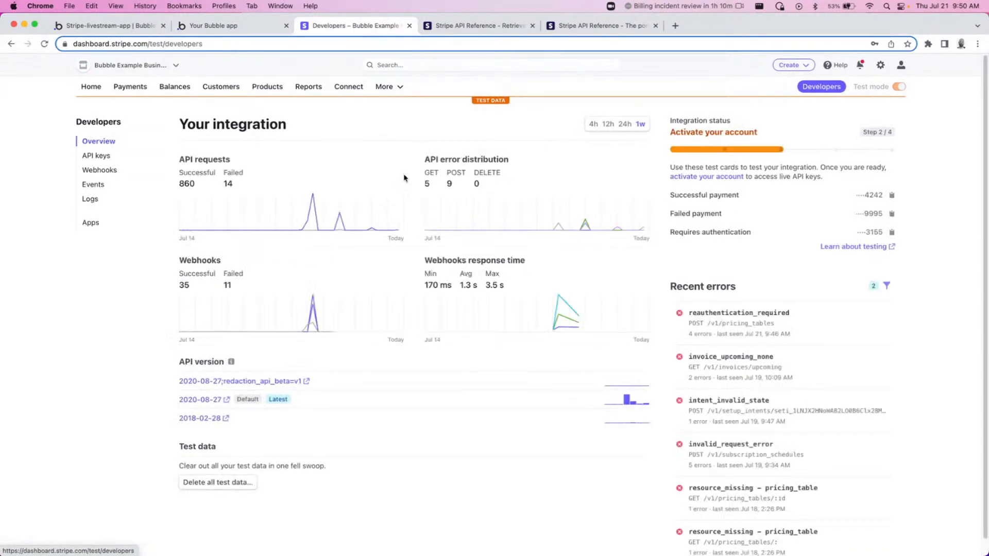
click(85, 171)
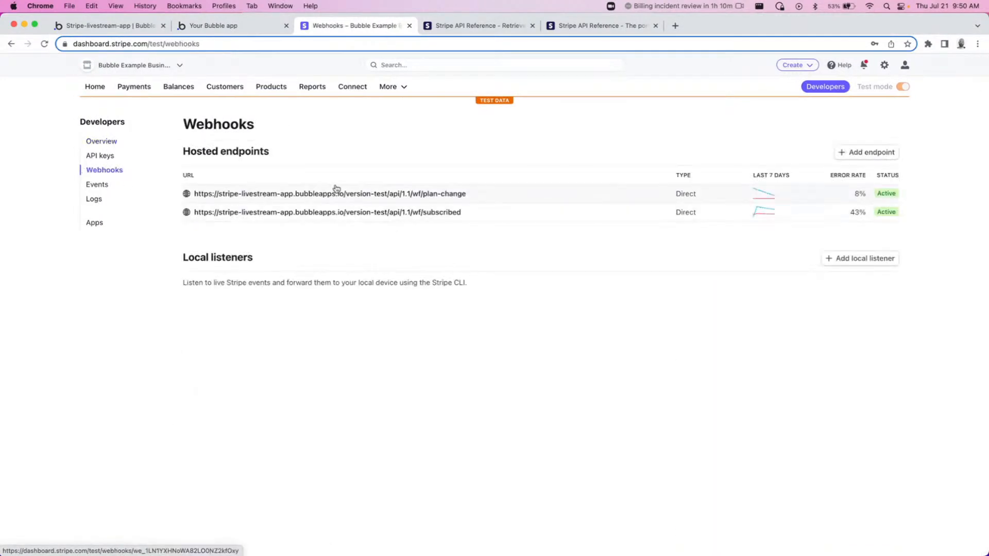
click(856, 156)
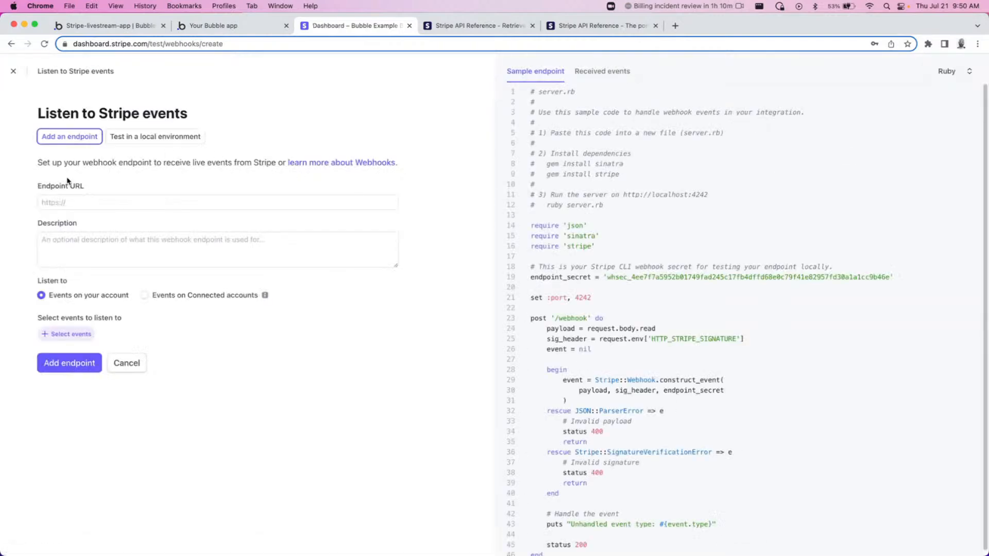
click(81, 202)
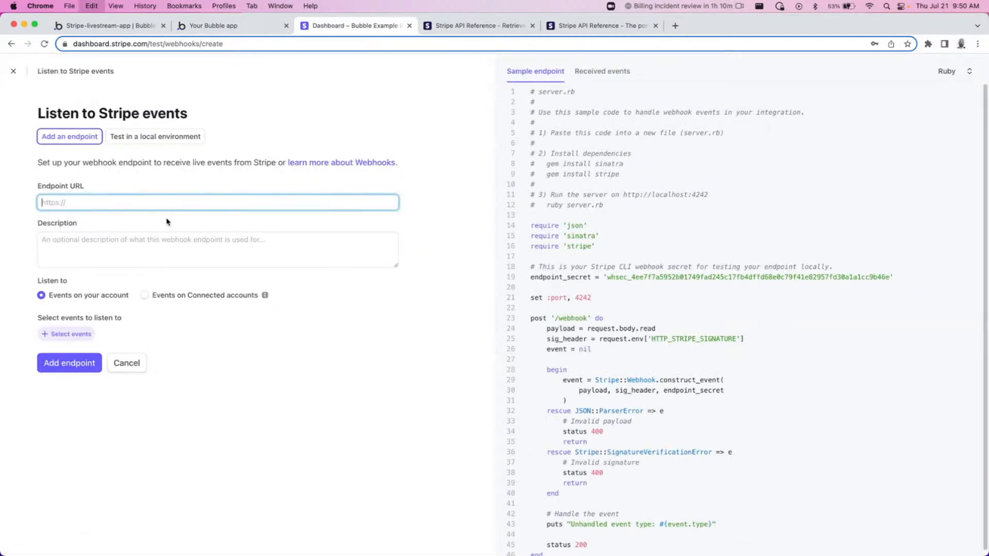
click(128, 366)
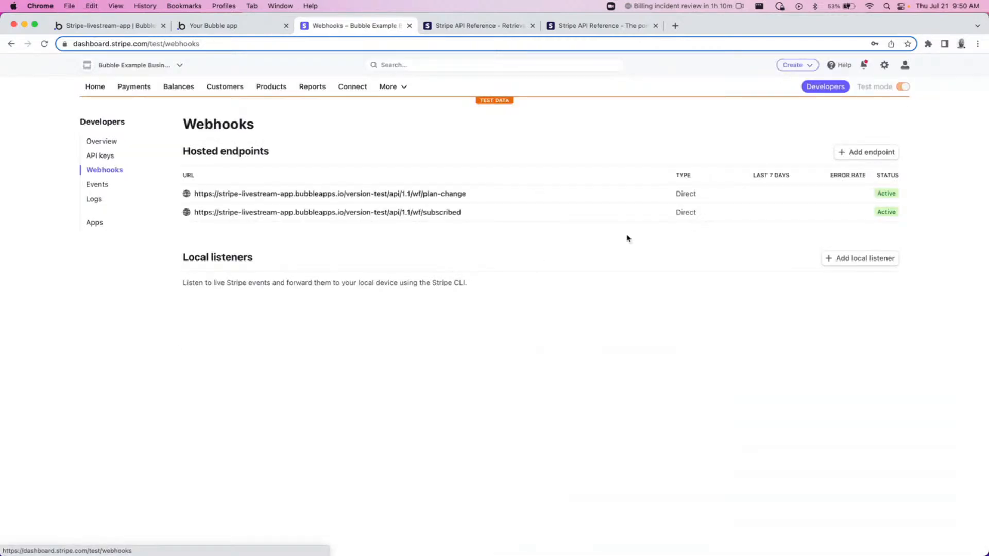
Delete the existing webhook endpoint for the subscribed workflow URL.
click(554, 220)
click(900, 138)
click(841, 204)
click(537, 261)
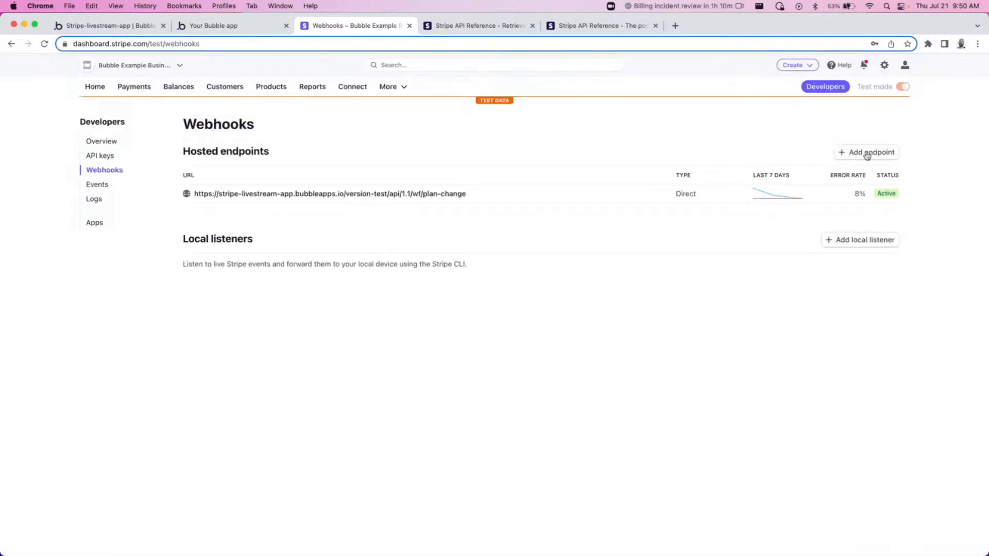
Add a webhook endpoint with the copied initialize URL and description "This gets called on subscription creation".
click(867, 152)
click(101, 197)
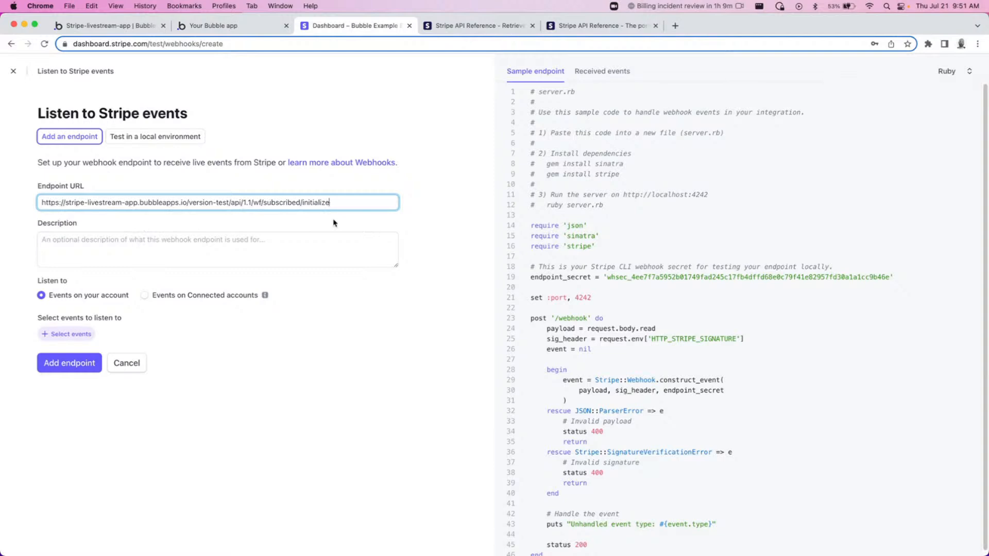
click(215, 241)
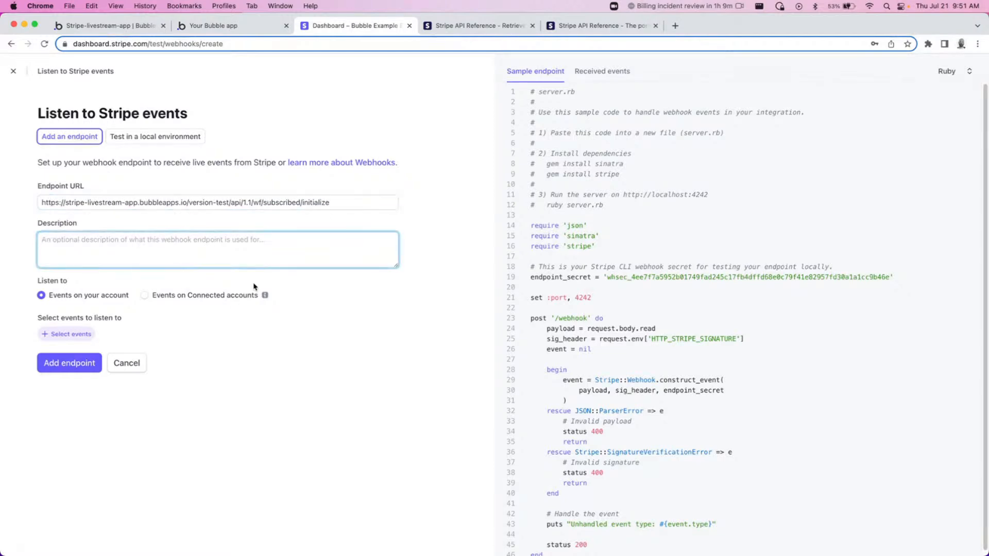
text(This gets called on subscription creation)
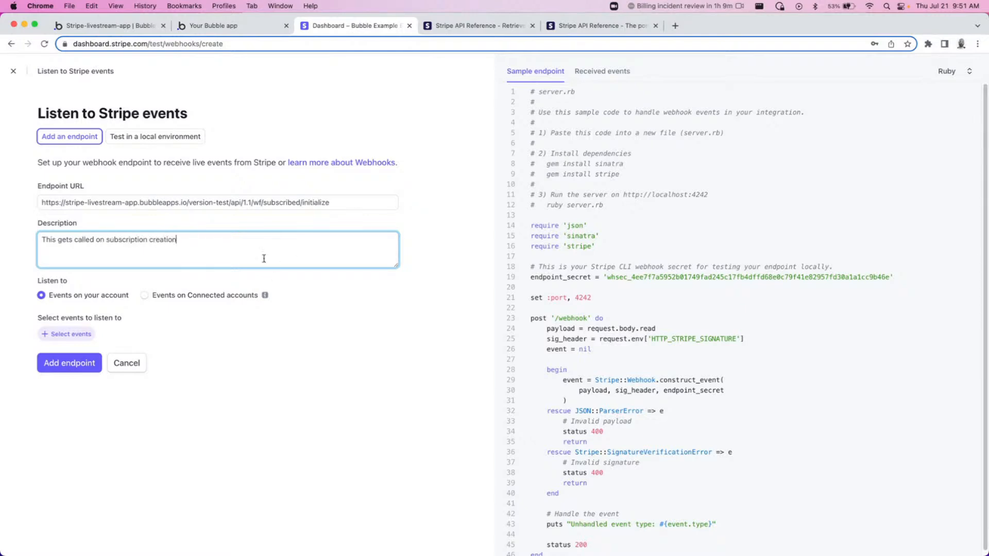
Select the checkout.session.completed event for the endpoint and save the new webhook endpoint.
click(77, 333)
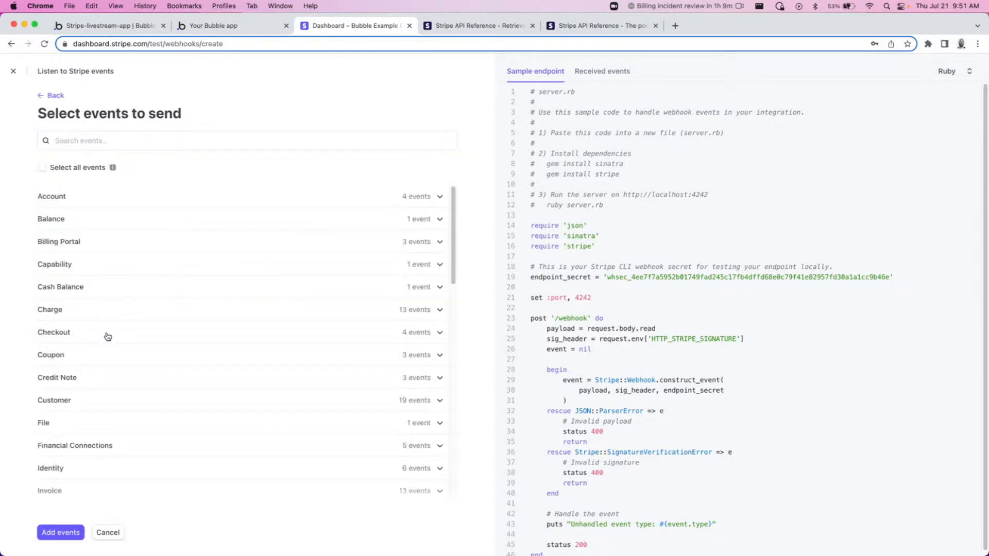
click(225, 335)
scroll(204, 393, down, 1)
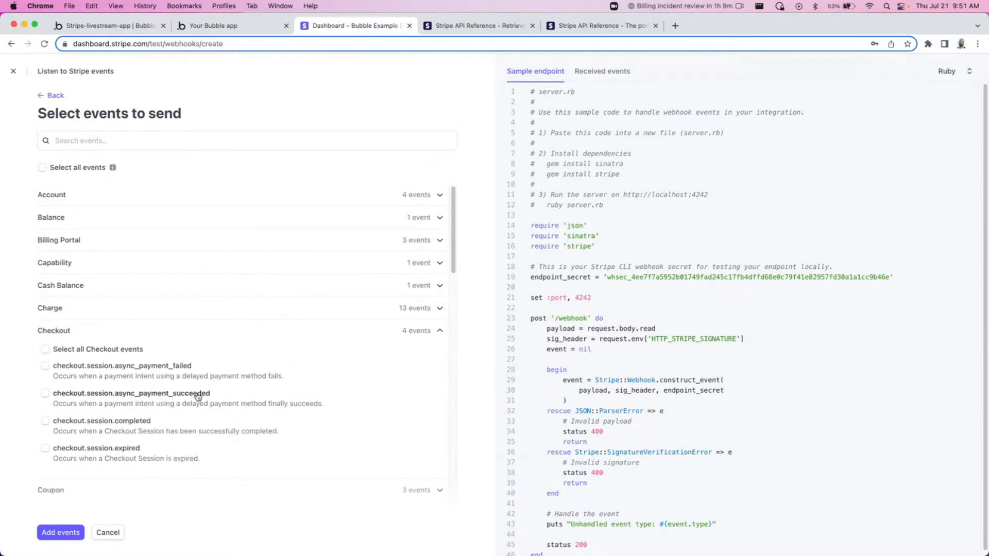
click(75, 422)
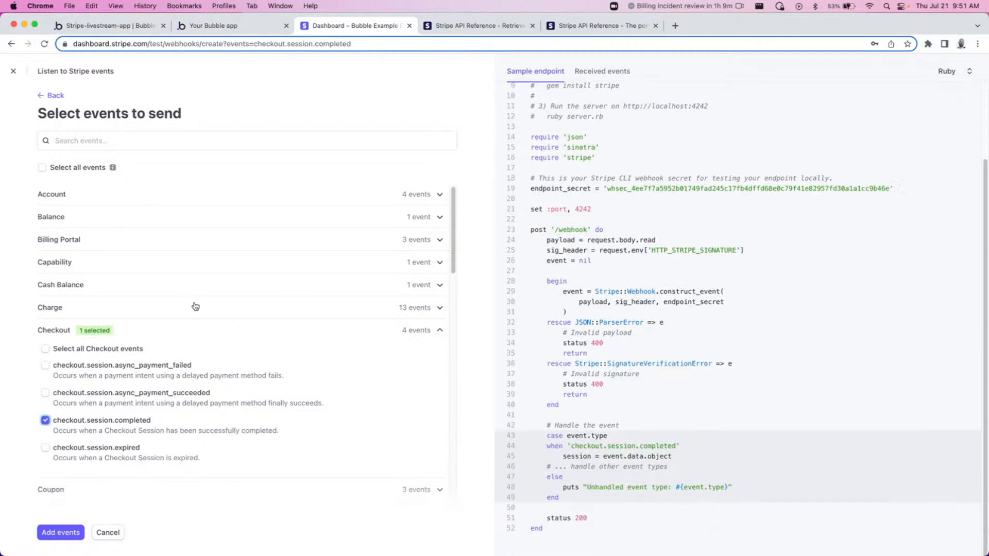
scroll(210, 326, down, 2)
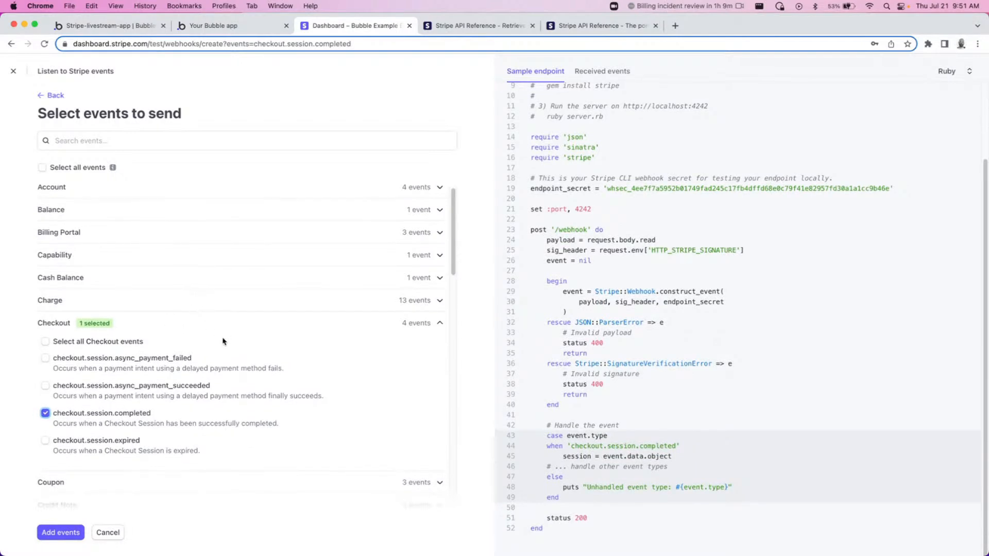
scroll(263, 364, down, 1)
scroll(268, 363, down, 1)
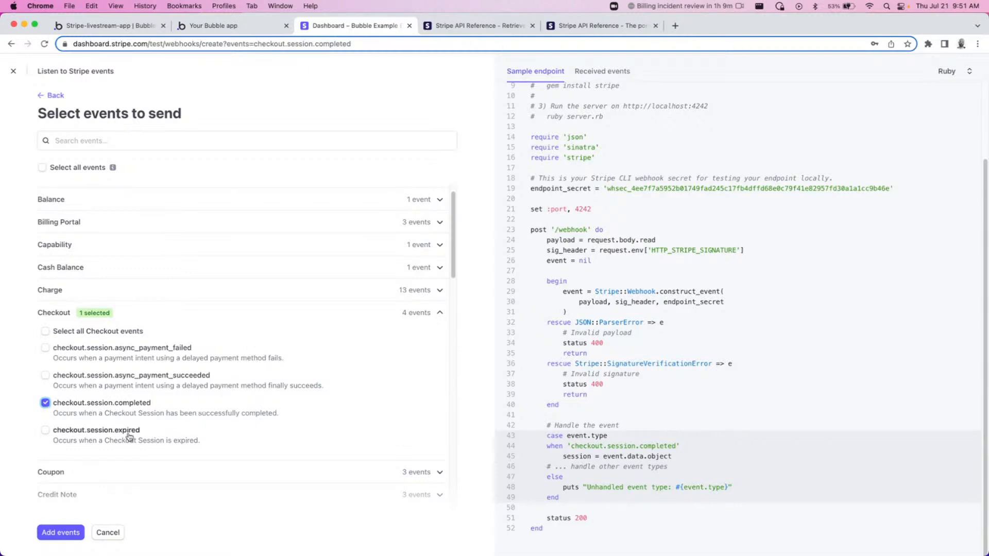
click(54, 537)
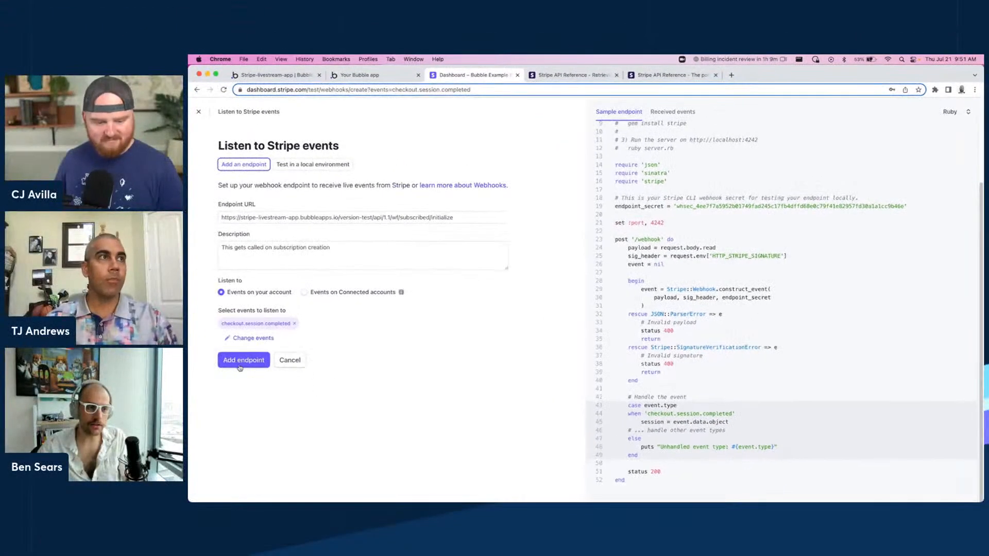
click(241, 362)
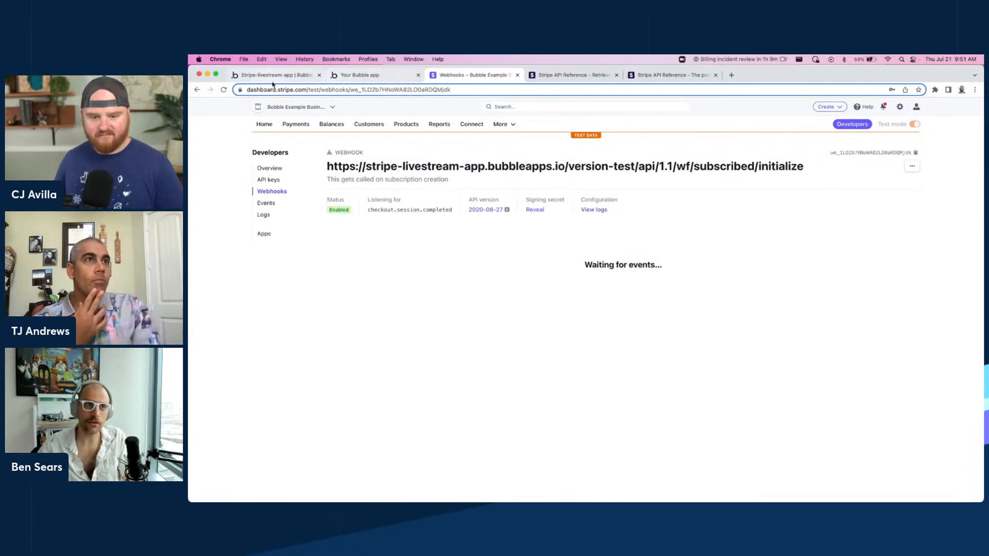
Navigate the app preview back to the plan-picker page.
click(358, 73)
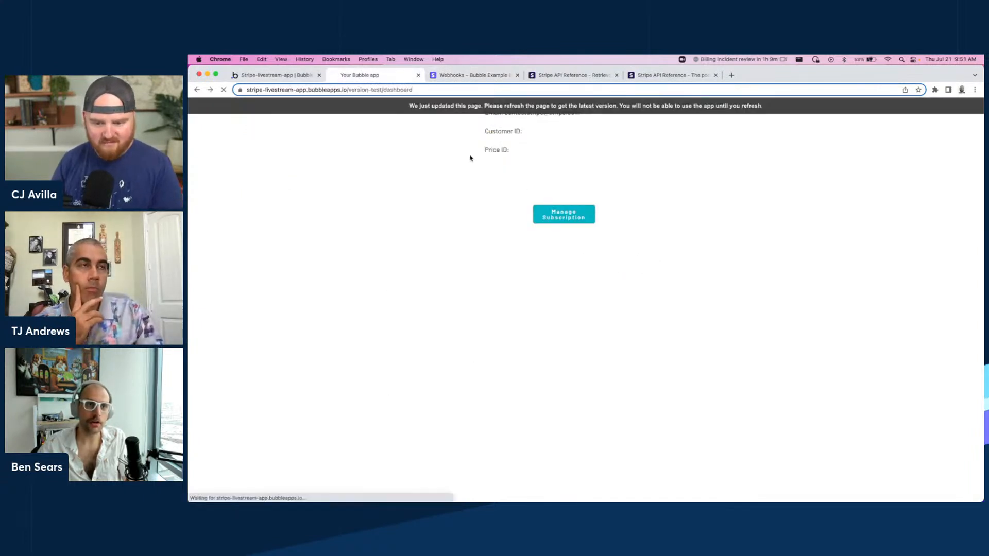
key(super+bracketleft)
key(super+bracketleft)
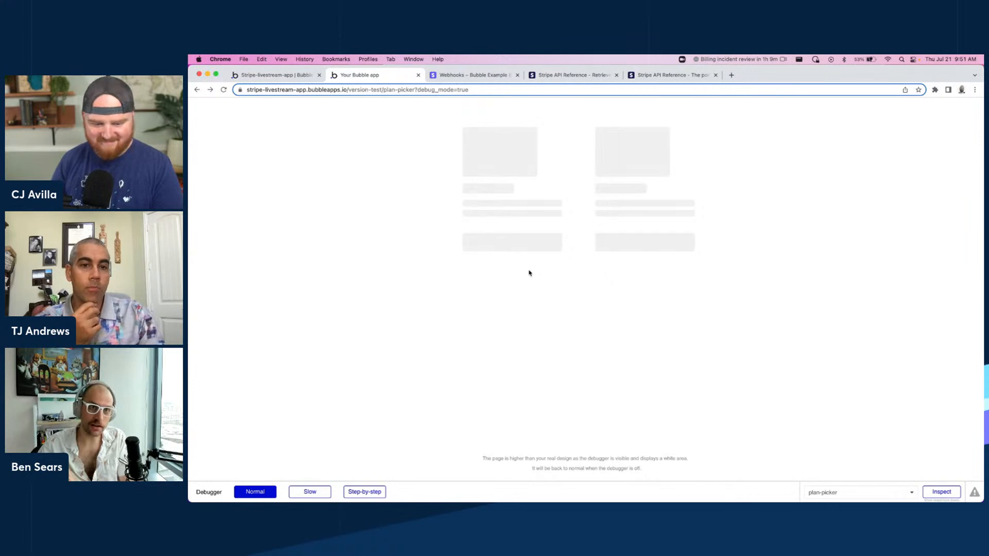
Choose the Basic plan on the plan-picker to open the Stripe checkout.
click(273, 77)
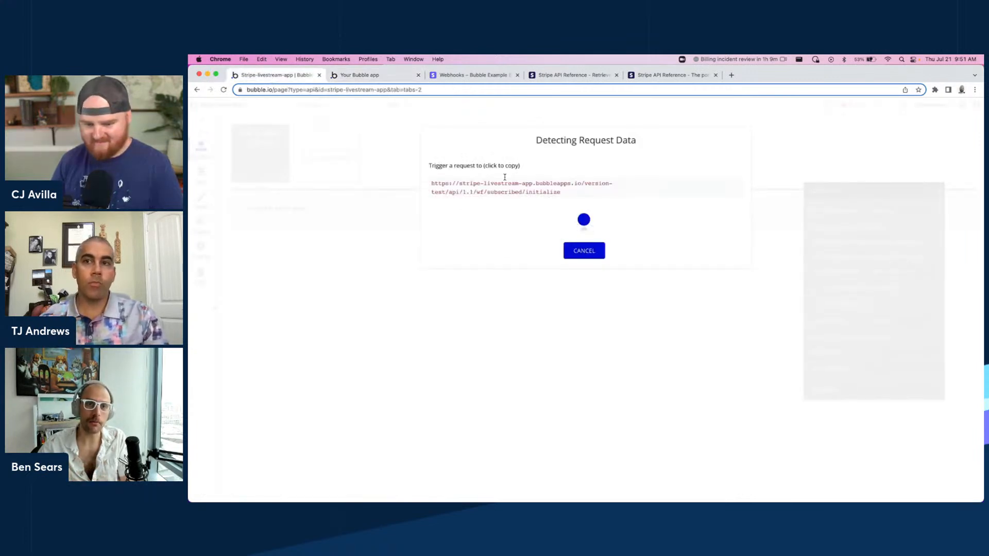
click(360, 76)
click(516, 203)
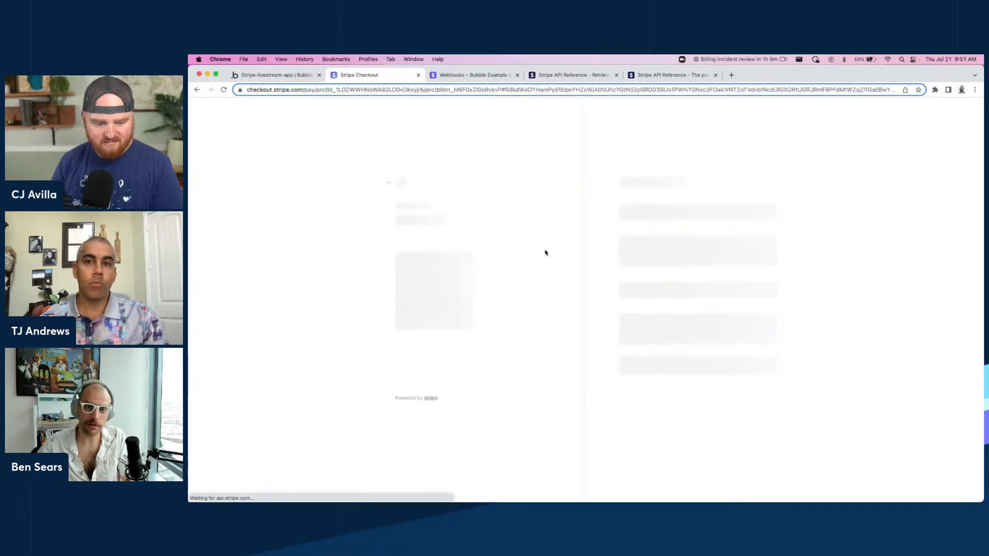
Complete the checkout with a test e-mail, test card number, expiry 04/24, CVC, name and ZIP, then subscribe.
click(661, 198)
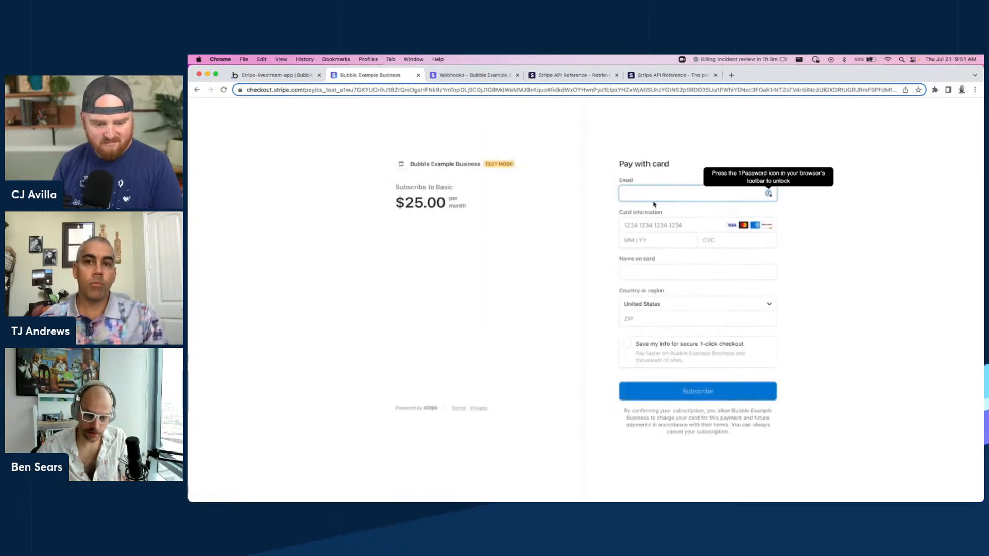
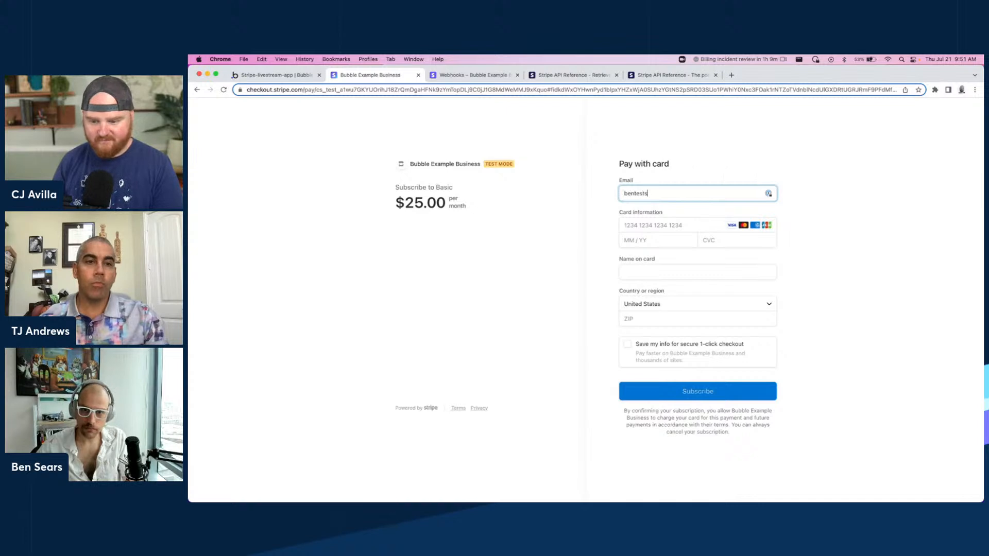
click(666, 227)
text(4242 42424242 424242442442424)
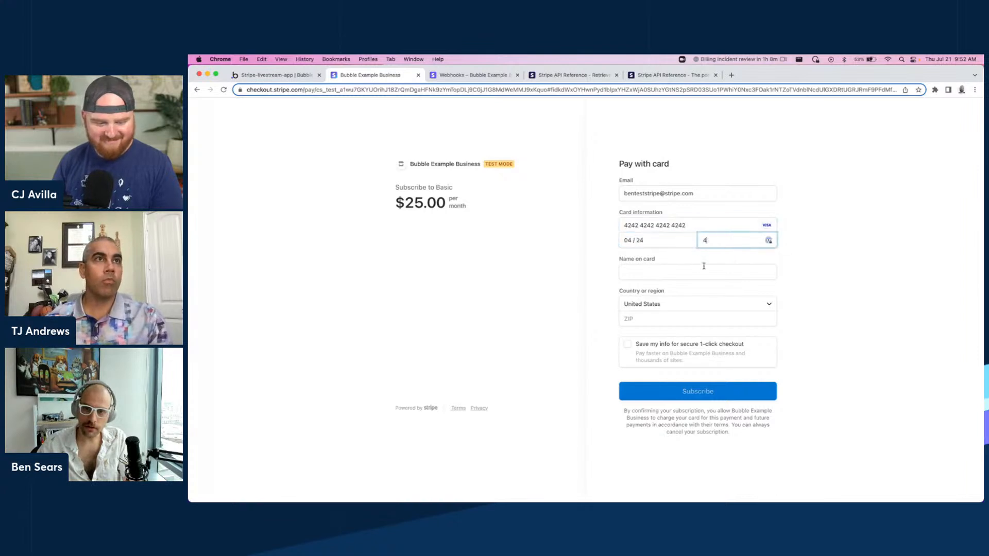
click(650, 318)
text(42424)
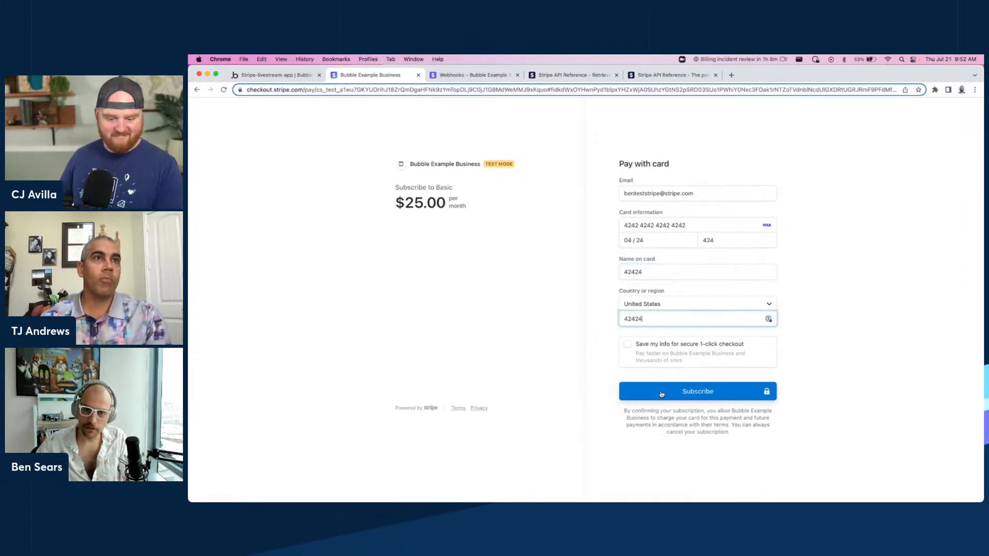
click(661, 395)
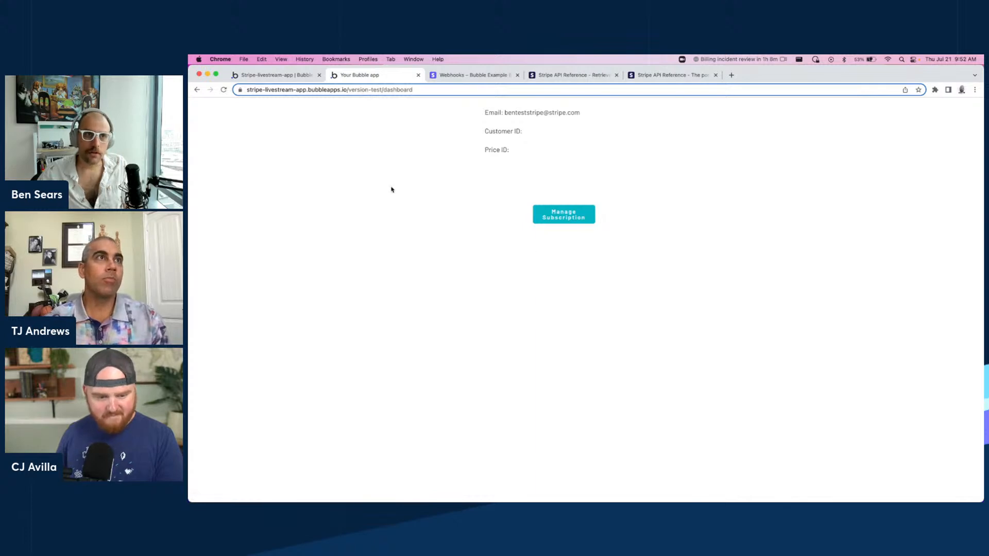
Return to the editor and review the detected API workflow request data fields and types.
click(259, 74)
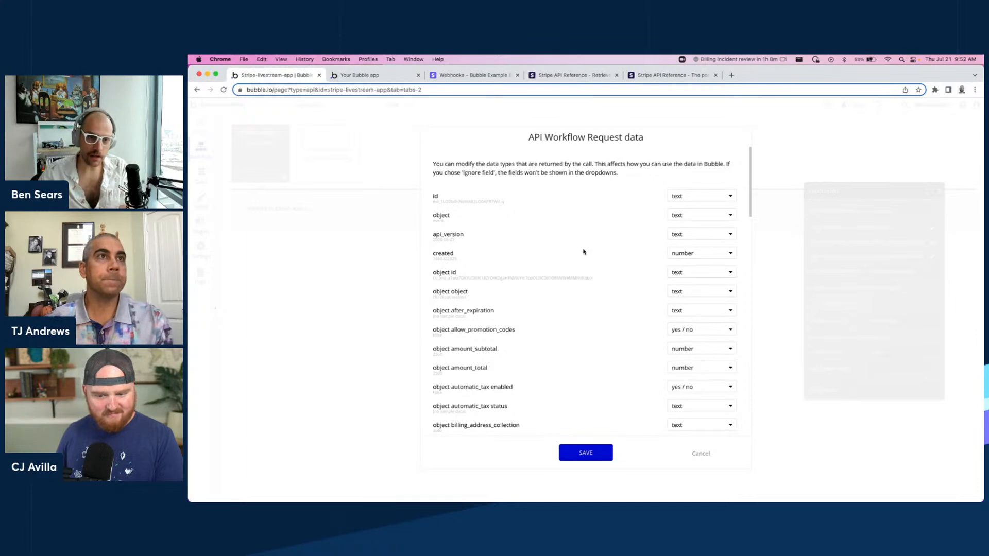
scroll(566, 240, down, 10)
scroll(554, 242, down, 5)
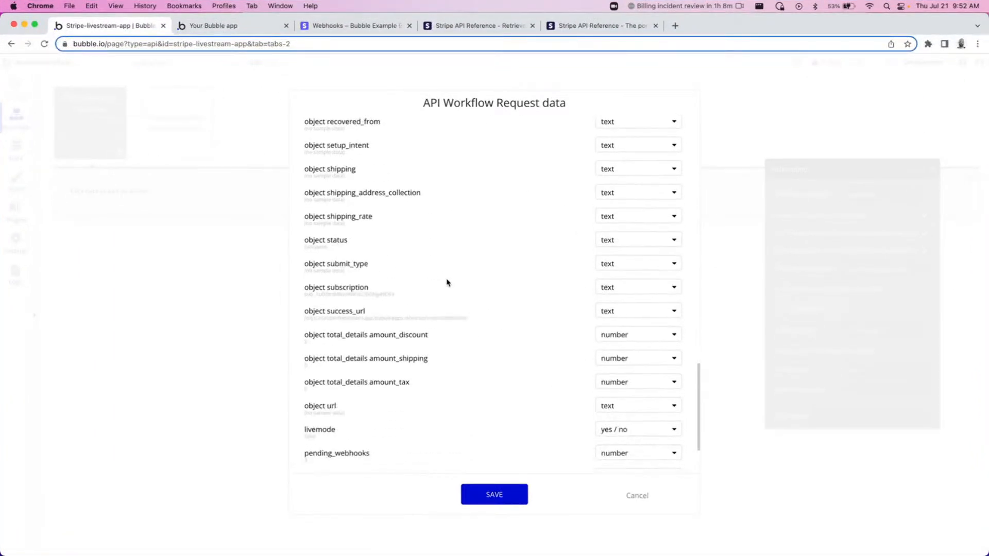
Save the detected API workflow request data fields and types.
scroll(409, 335, down, 4)
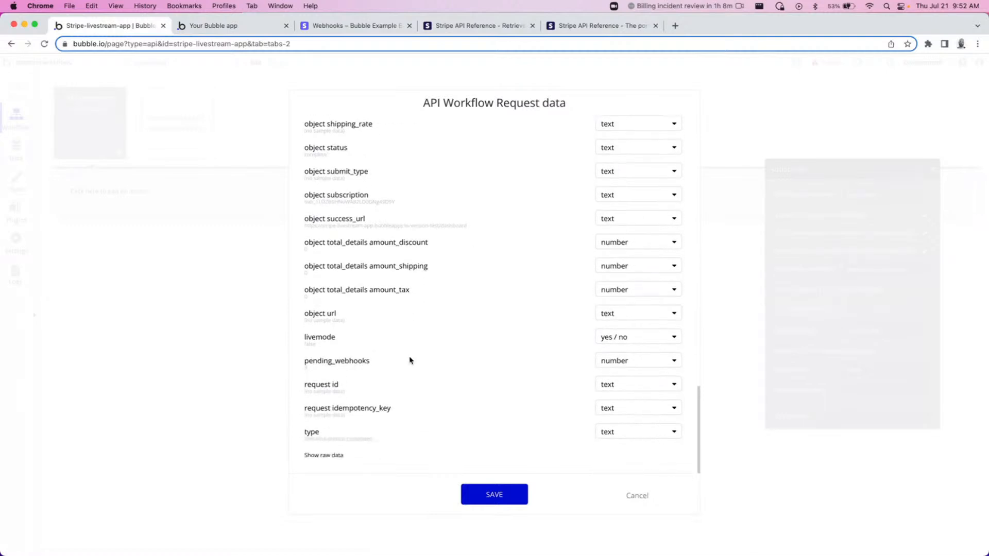
scroll(409, 357, up, 10)
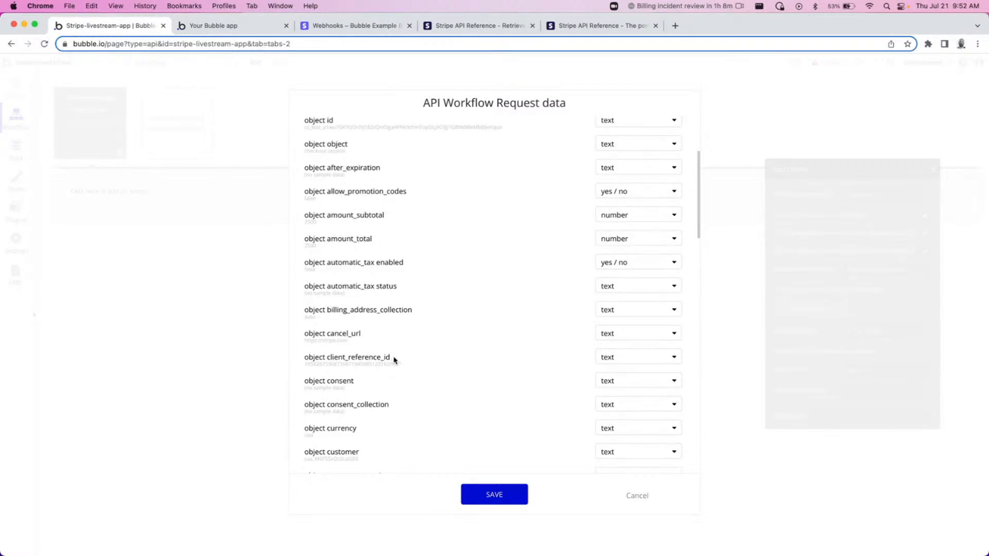
double_click(387, 364)
click(486, 497)
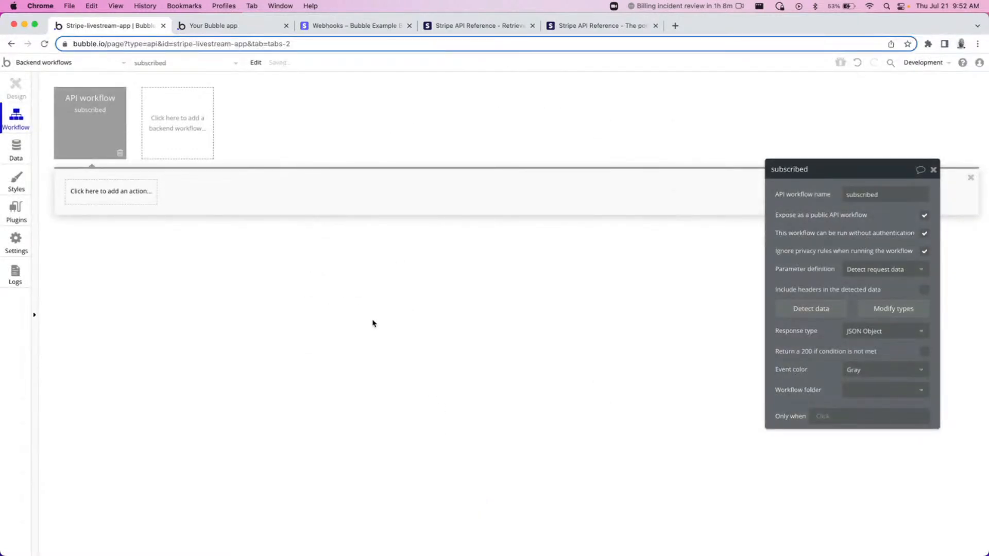
Add a Make changes to thing action to the subscribed workflow, targeting a search for Users.
click(103, 203)
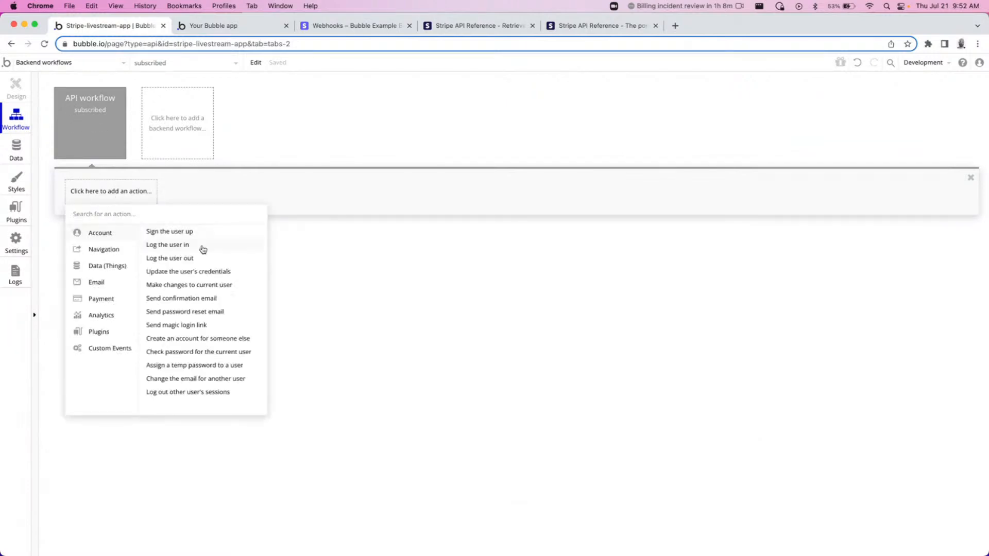
mouse_move(118, 267)
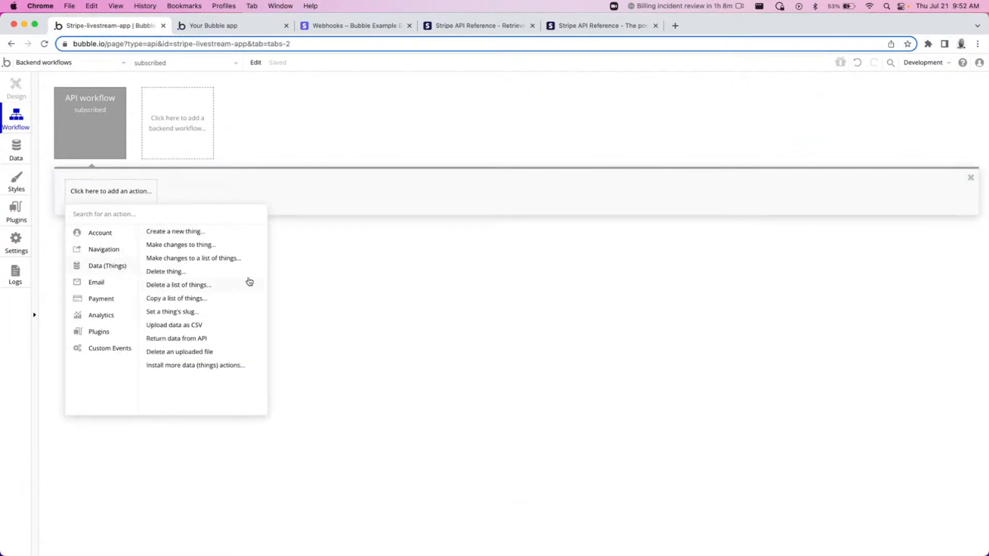
click(186, 245)
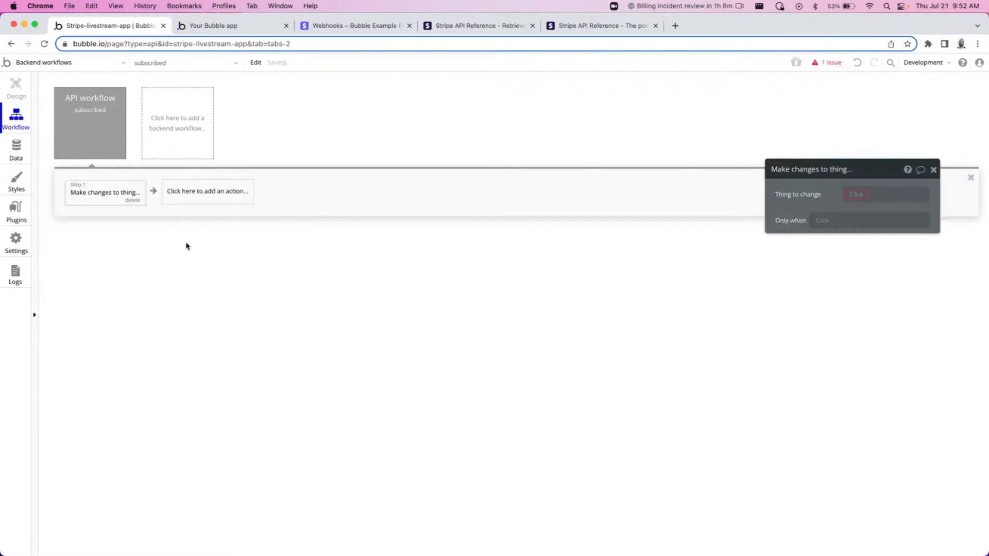
click(866, 204)
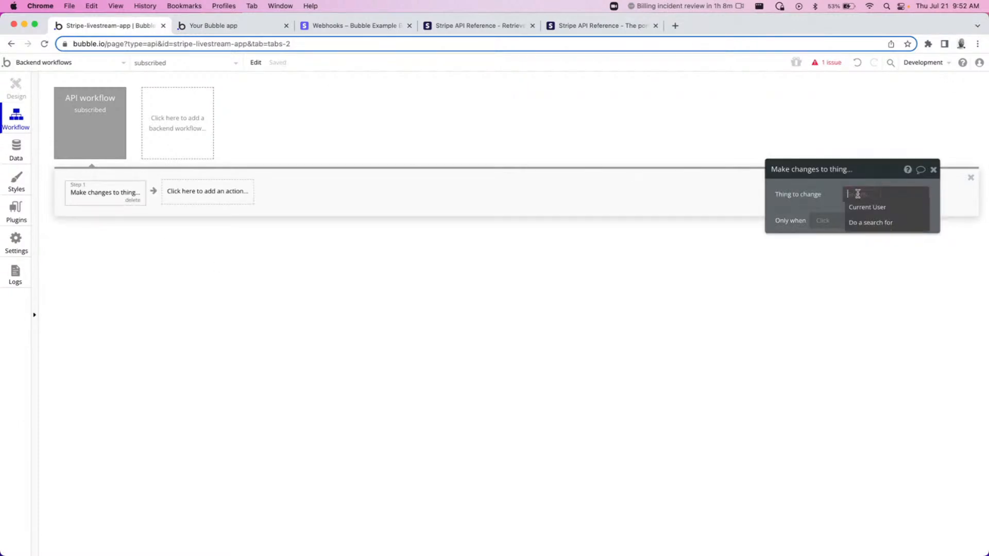
click(870, 223)
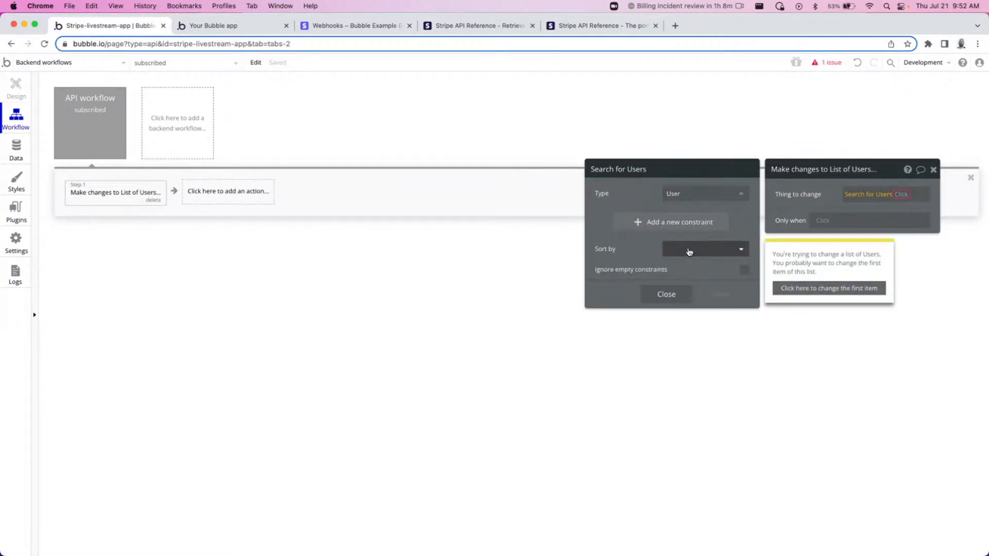
Constrain the User search so unique id equals Request Data's object client_reference_id.
click(651, 224)
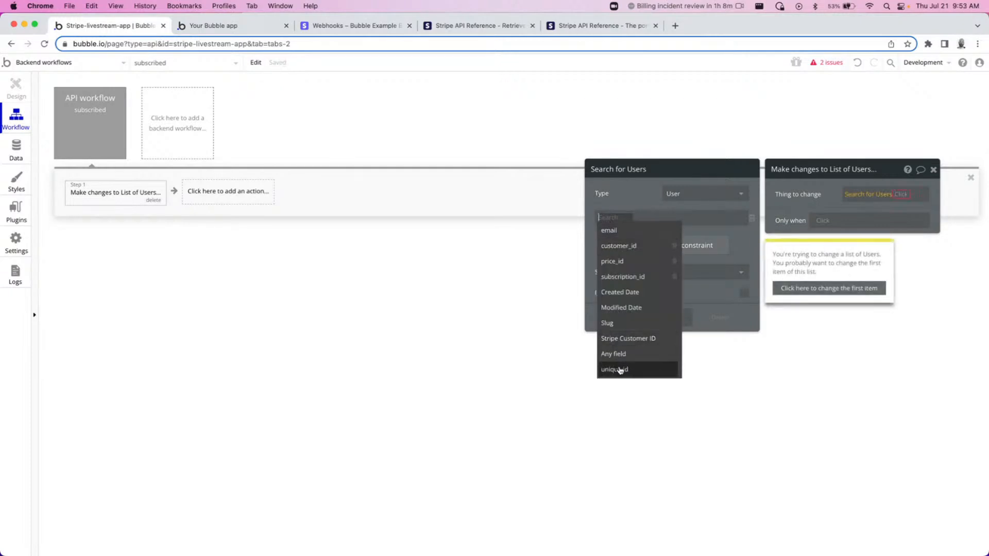
click(619, 369)
click(646, 217)
click(665, 230)
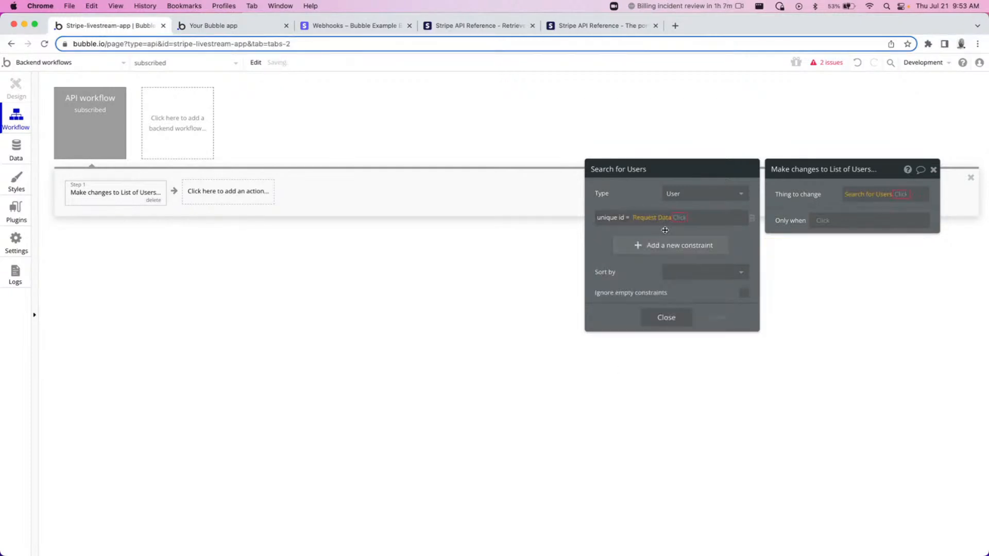
text(cl)
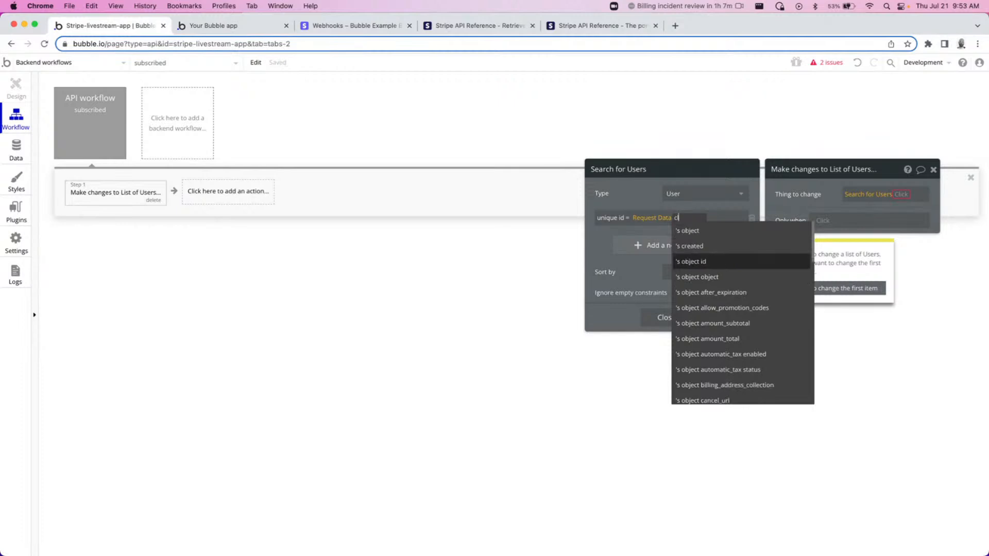
text(ie)
click(710, 231)
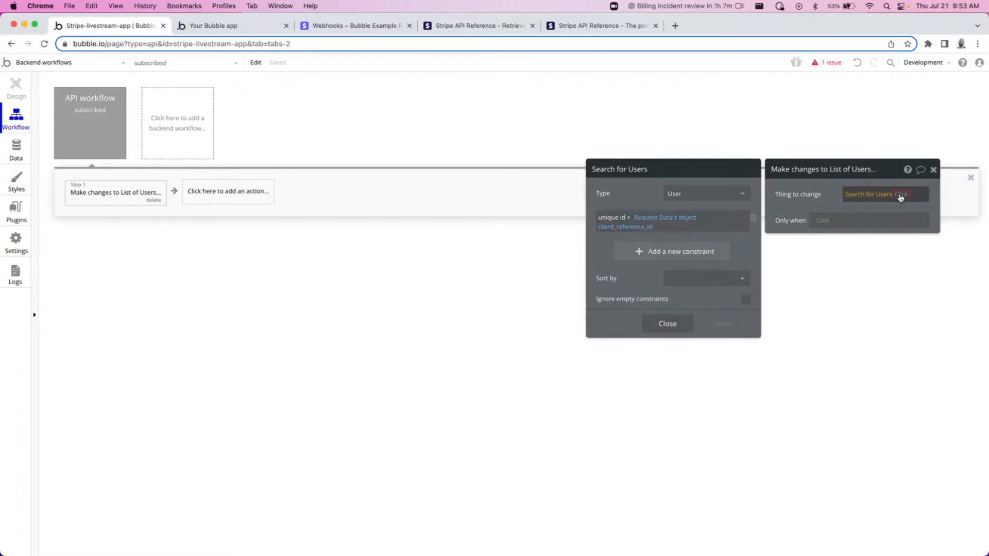
Change the action's target to the first item of the User search.
click(900, 197)
click(876, 262)
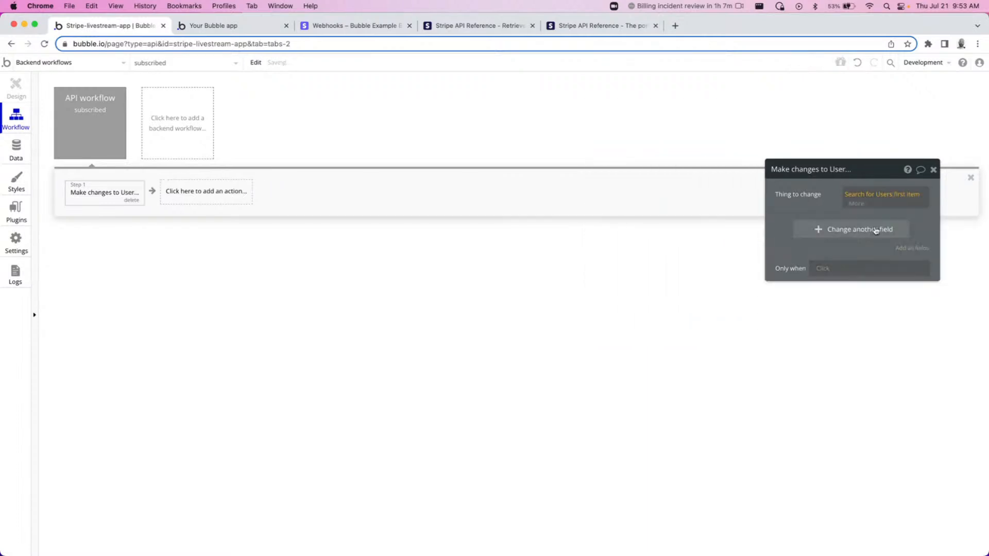
drag(804, 203, 753, 209)
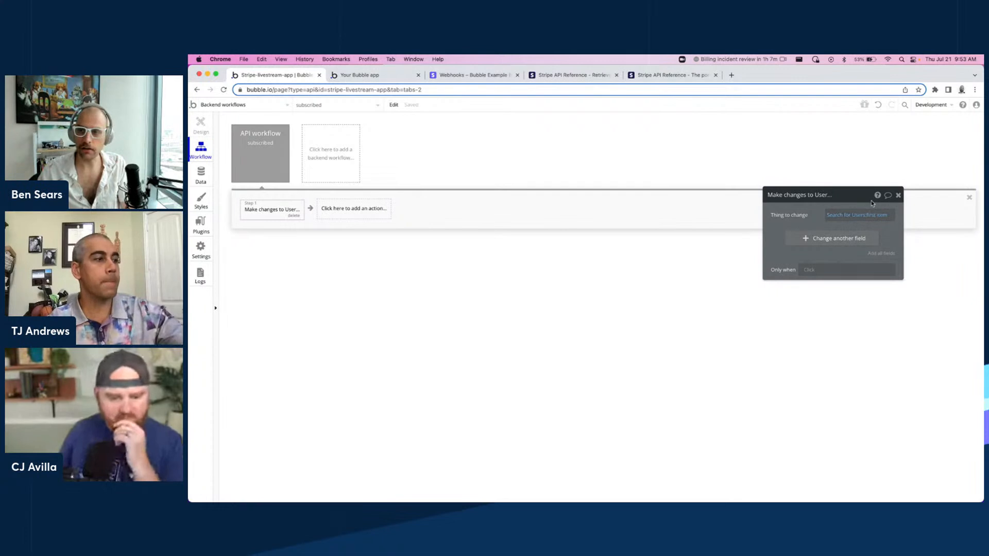
Add a field change setting the user's customer_id to Request Data's object customer.
click(838, 239)
click(827, 260)
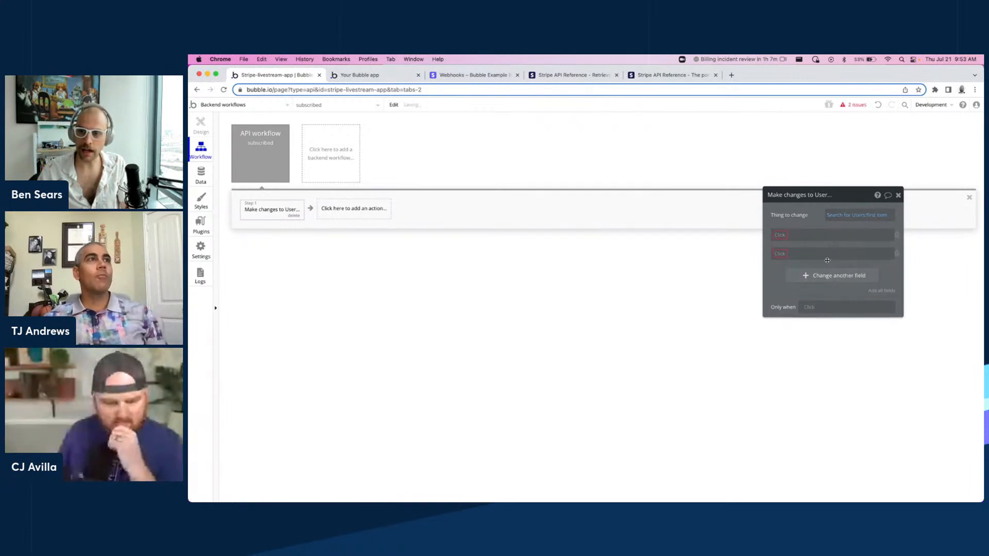
click(822, 277)
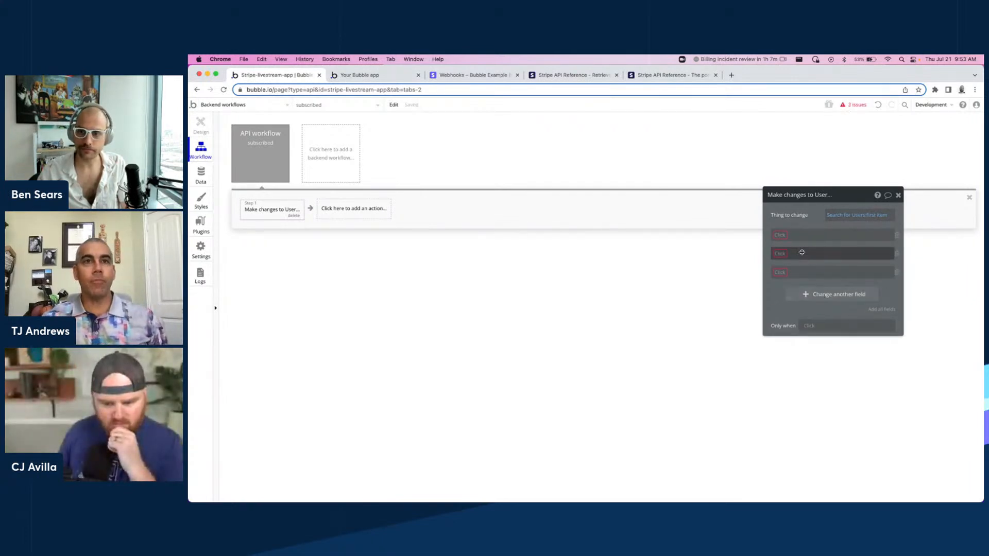
click(897, 272)
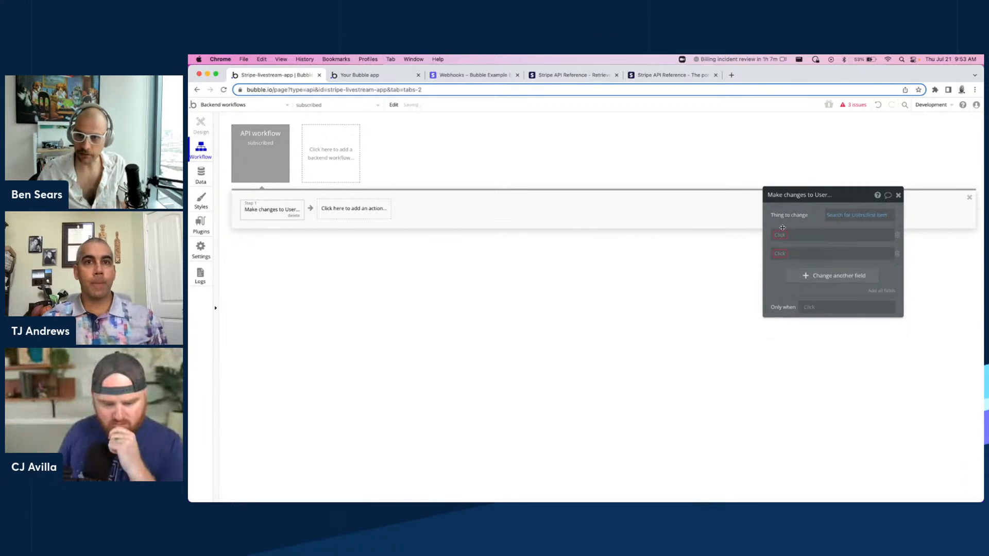
click(780, 235)
click(788, 245)
click(817, 238)
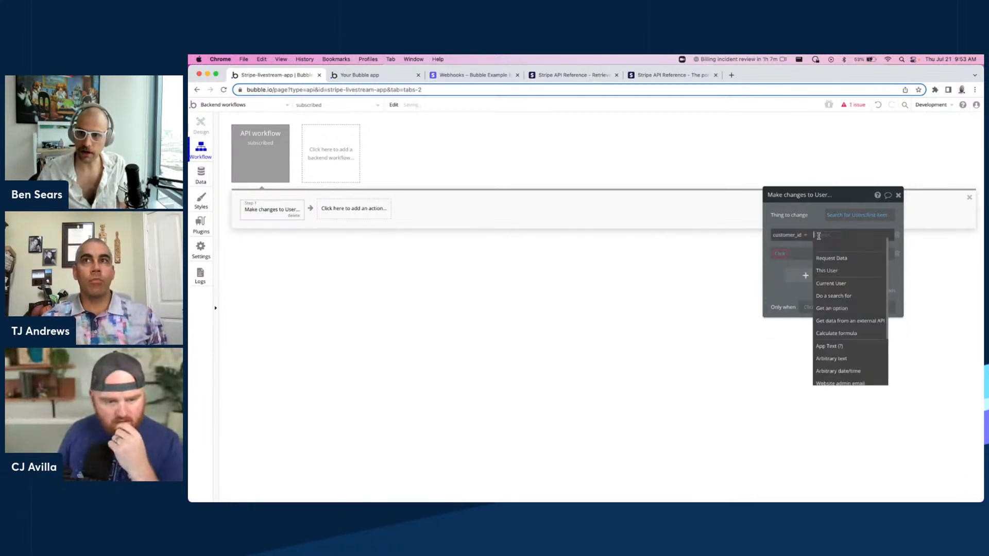
click(837, 261)
text(customer)
click(874, 247)
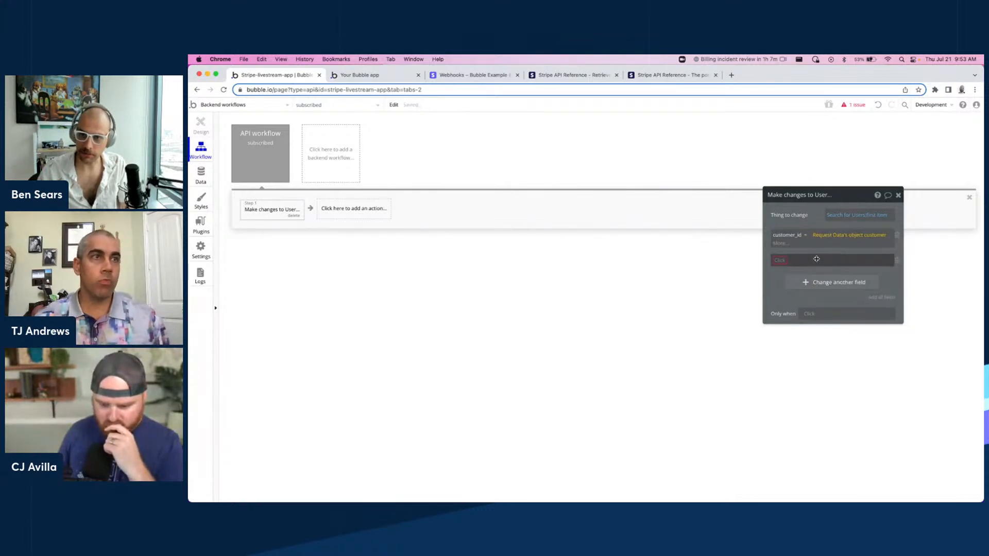
Set the user's subscription_id to Request Data's object subscription and close the action editor.
click(779, 255)
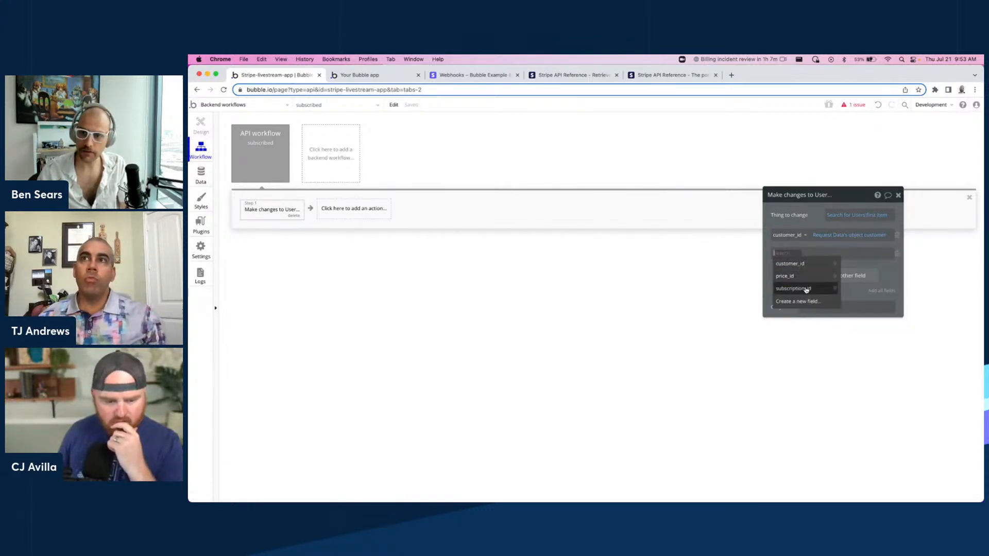
click(806, 289)
click(825, 254)
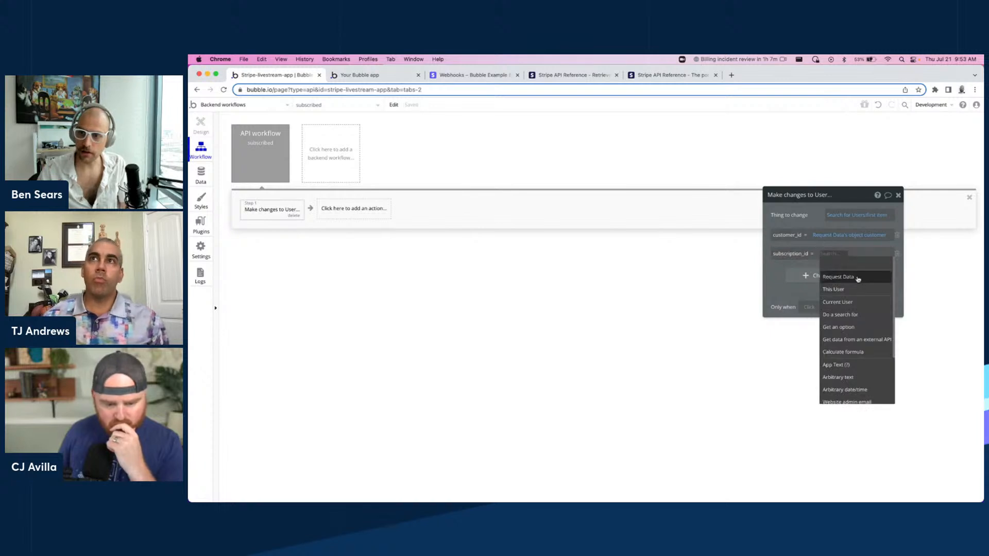
click(855, 278)
text(subscr)
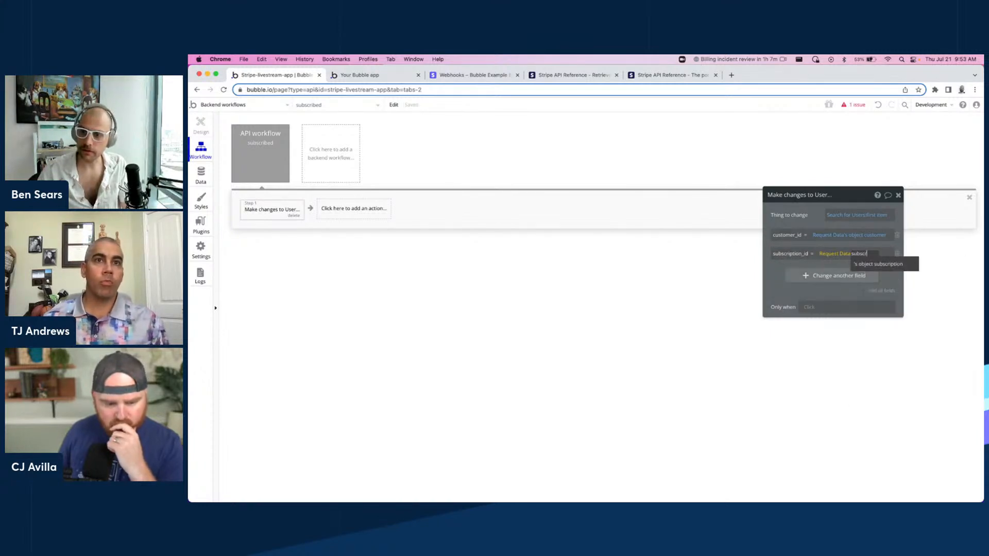
click(879, 263)
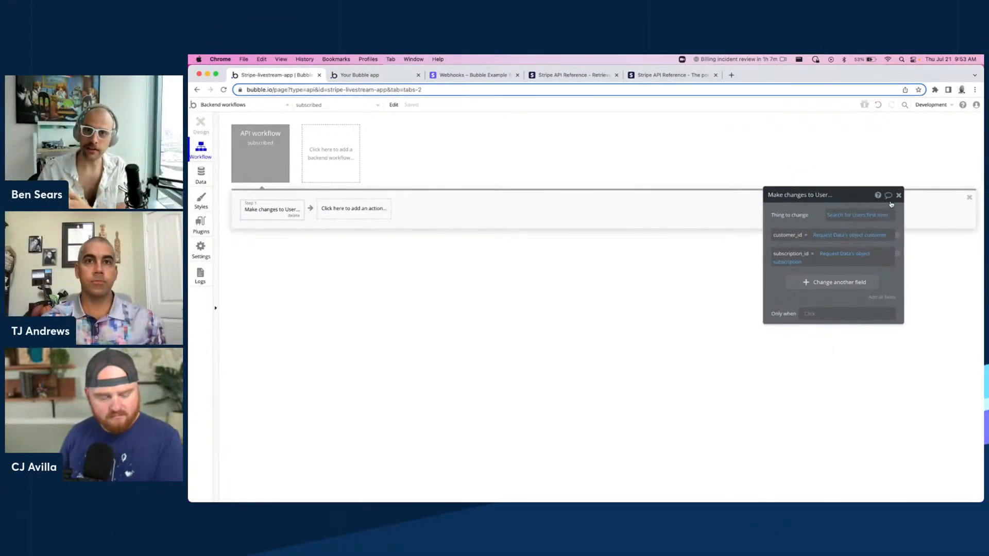
click(899, 197)
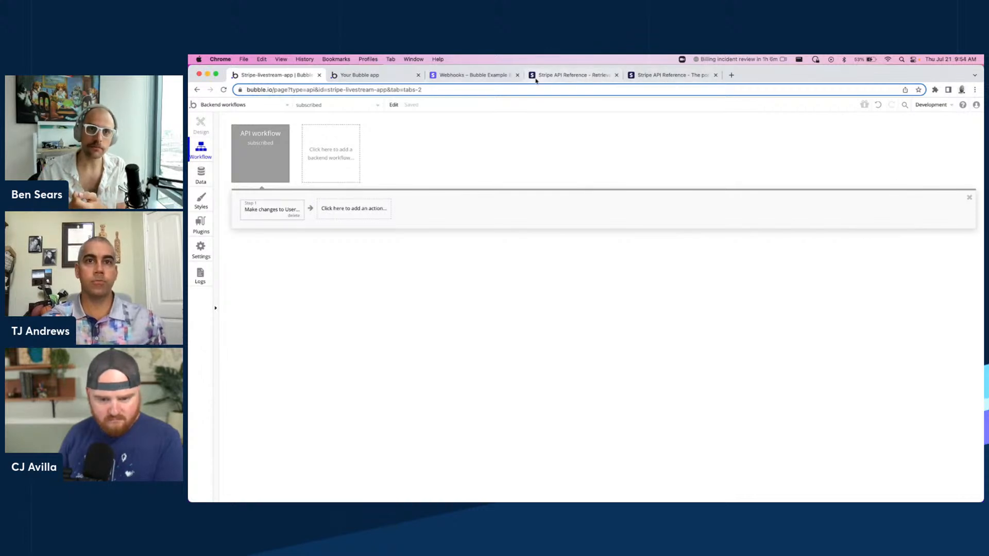
Examine the Retrieve a subscription response fields in the Stripe API reference.
click(559, 77)
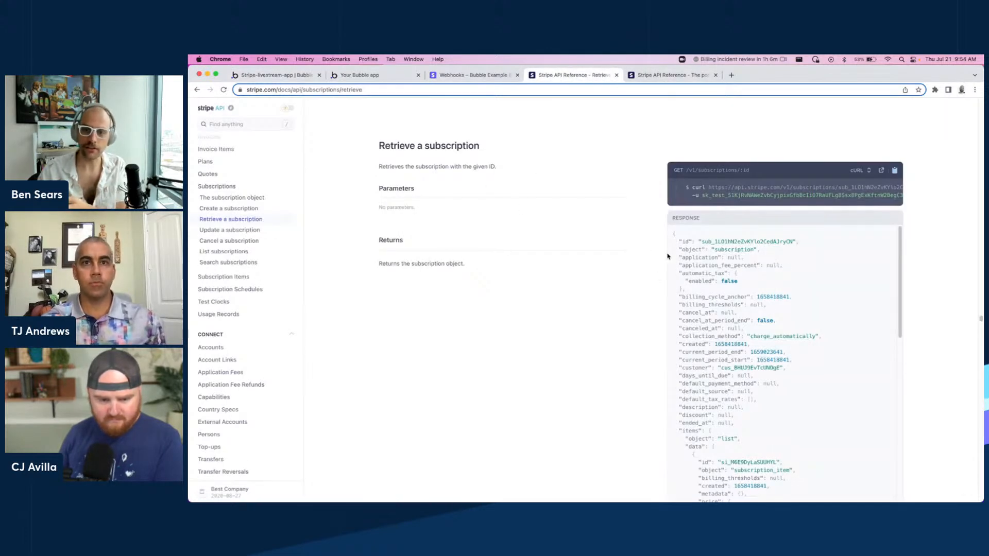
scroll(693, 236, down, 1)
scroll(692, 235, up, 2)
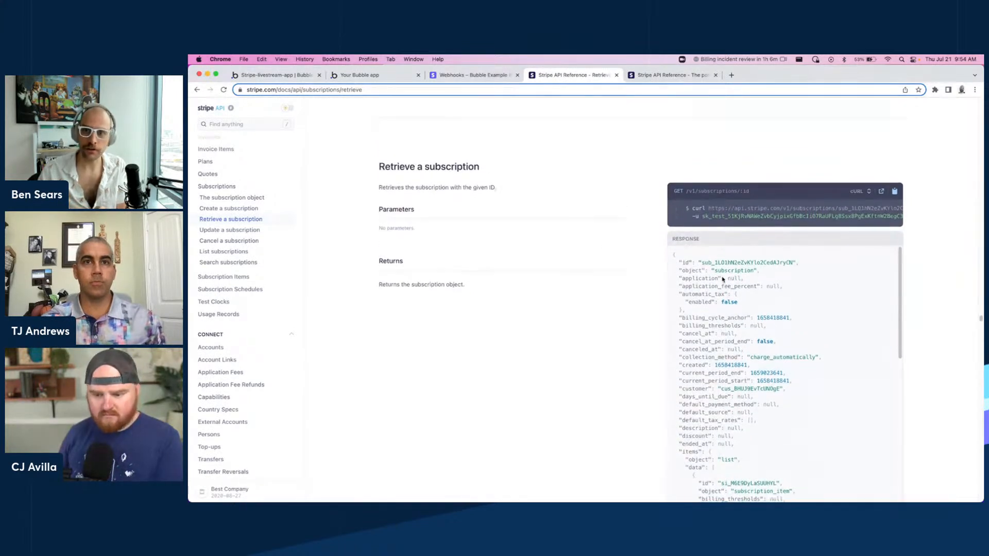
scroll(744, 267, down, 3)
scroll(763, 261, down, 3)
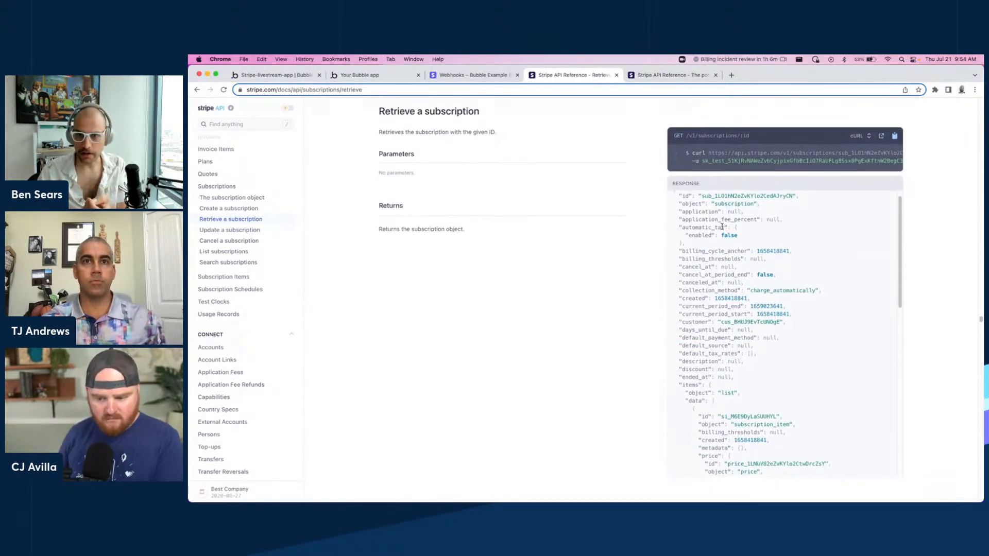
scroll(731, 377, down, 1)
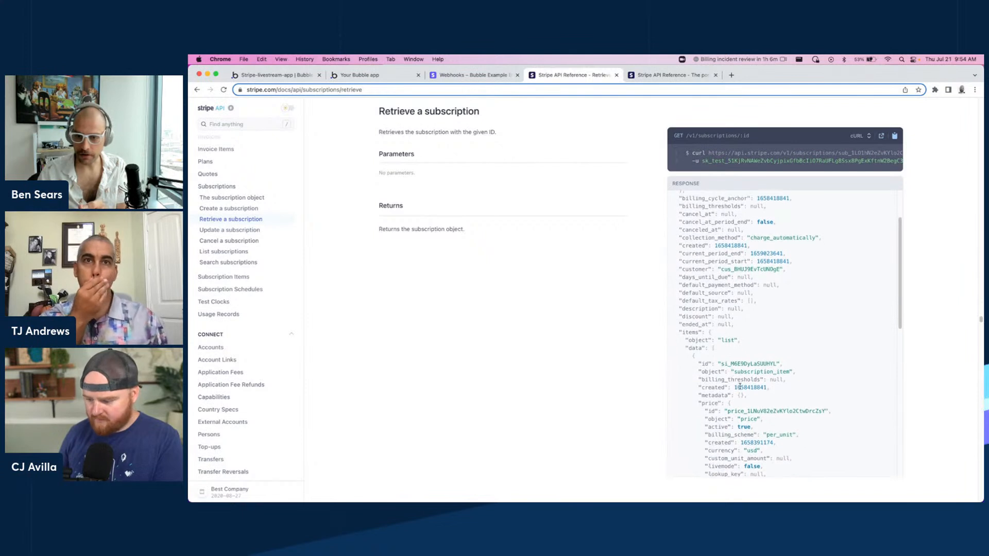
double_click(752, 403)
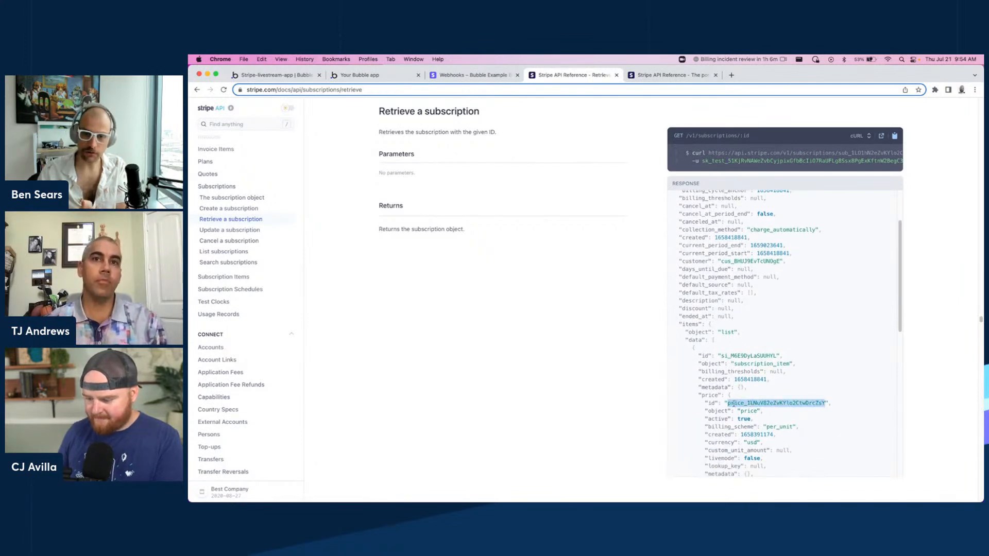
Open the API Connector plugin and expand the Get Subscription call to review its settings.
click(282, 80)
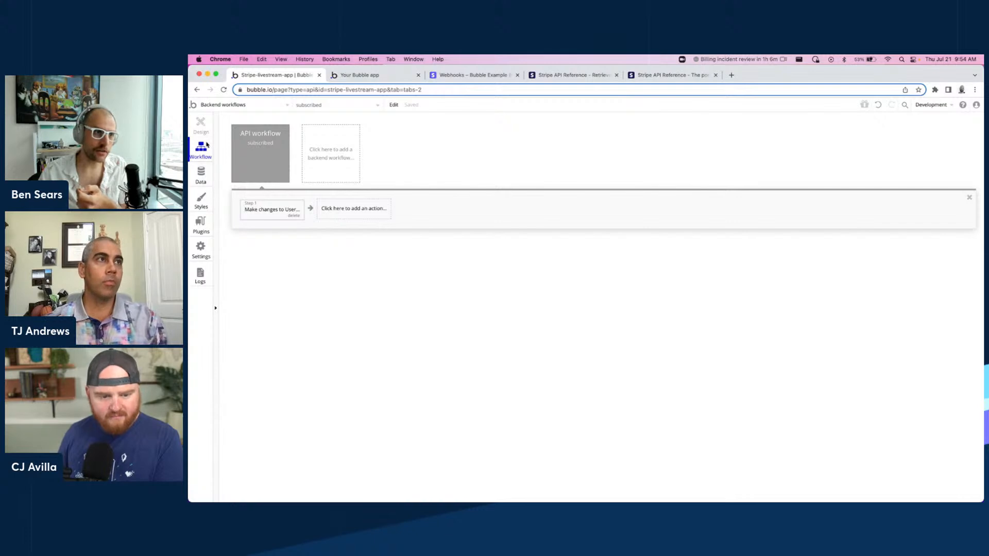
click(201, 226)
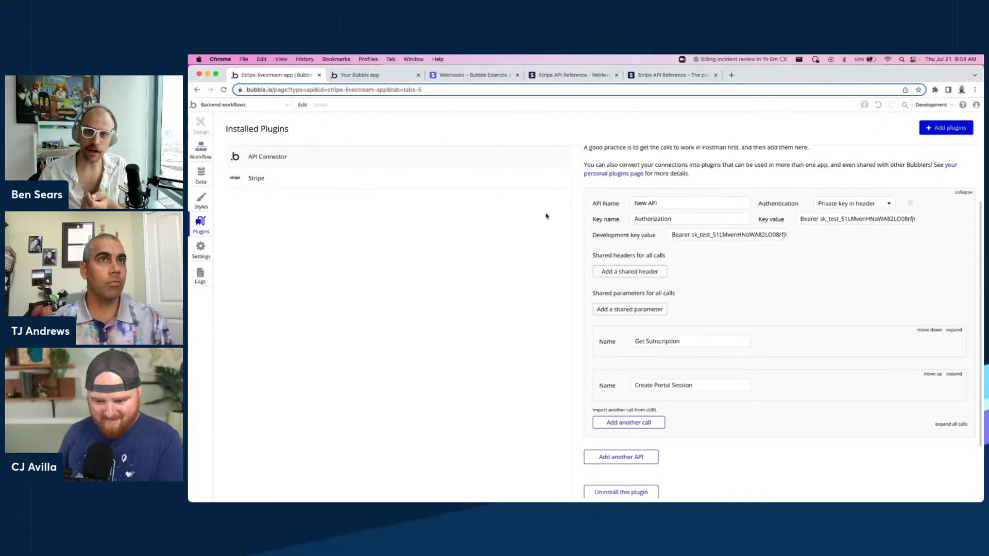
scroll(800, 240, up, 2)
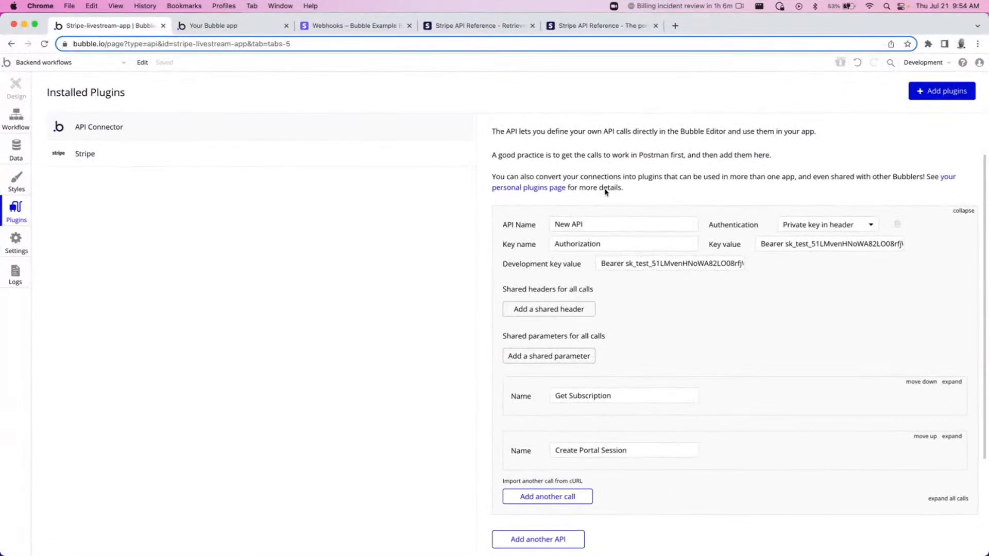
scroll(707, 258, down, 1)
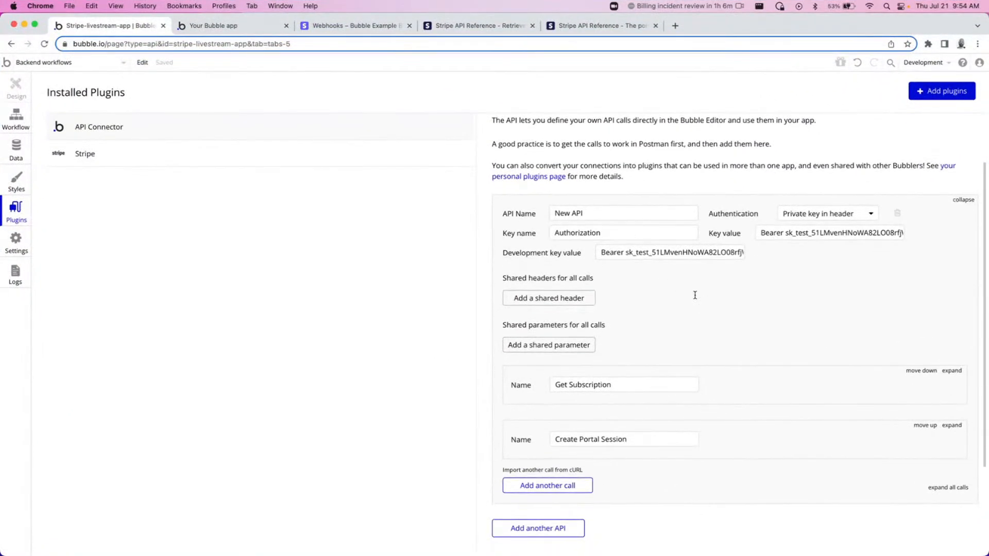
click(952, 370)
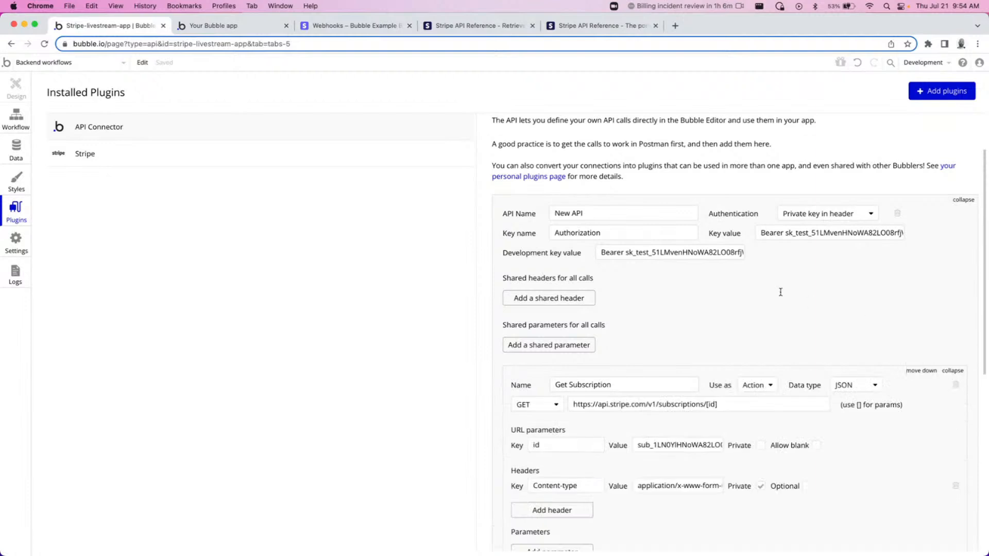
scroll(764, 302, down, 3)
scroll(744, 283, up, 3)
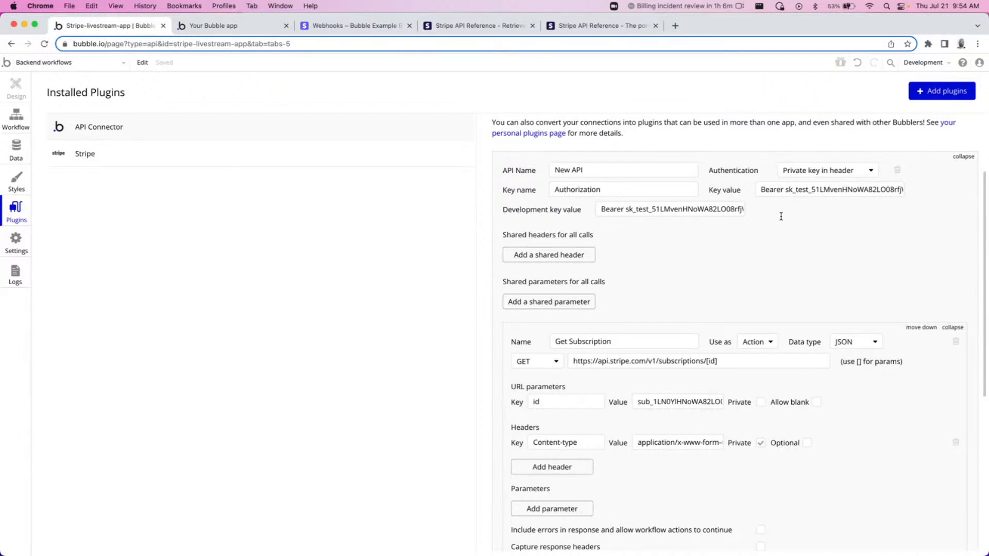
Review the Get Subscription call's URL, id parameter and headers, and expand the Create Portal Session call.
scroll(772, 217, down, 2)
scroll(704, 274, down, 5)
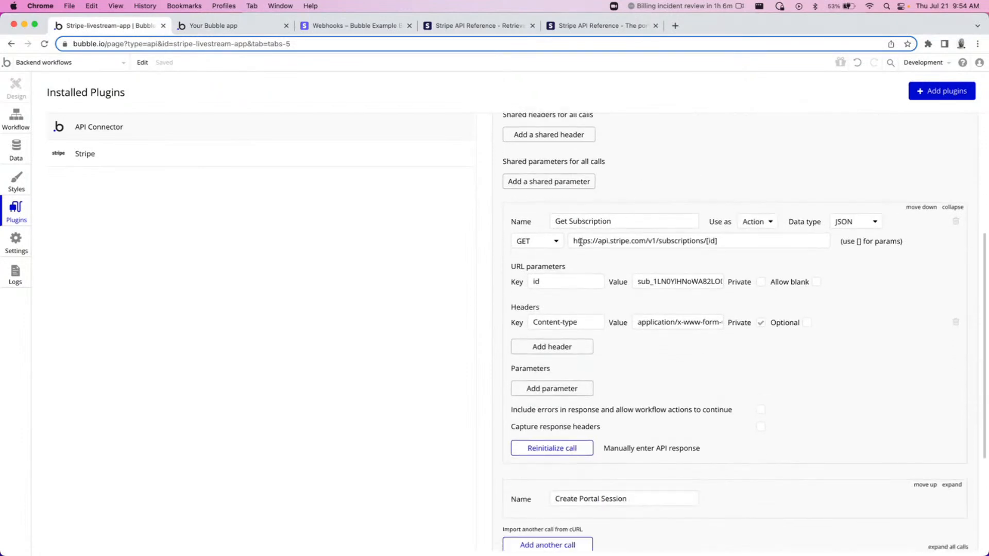
drag(715, 239, 556, 248)
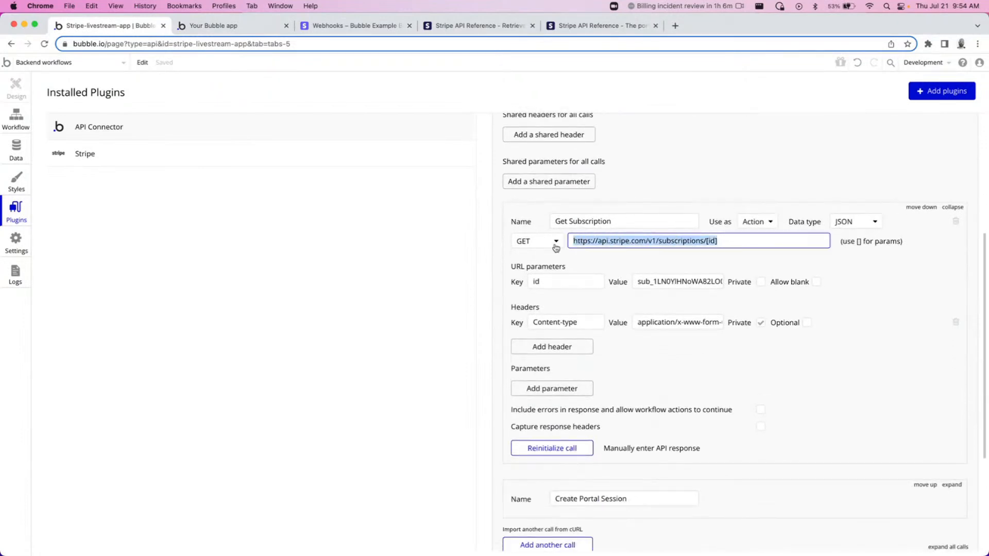
click(727, 244)
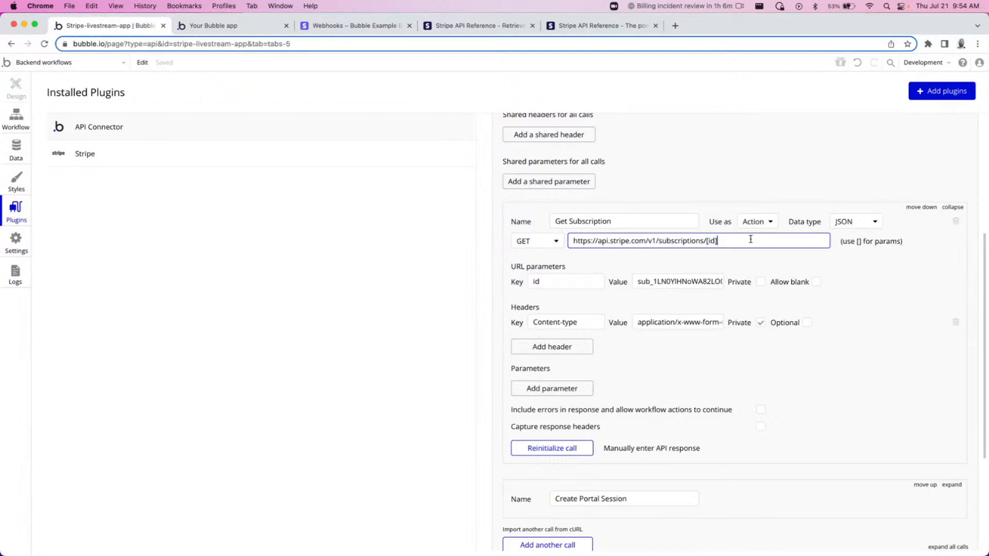
scroll(738, 273, down, 1)
scroll(727, 273, up, 3)
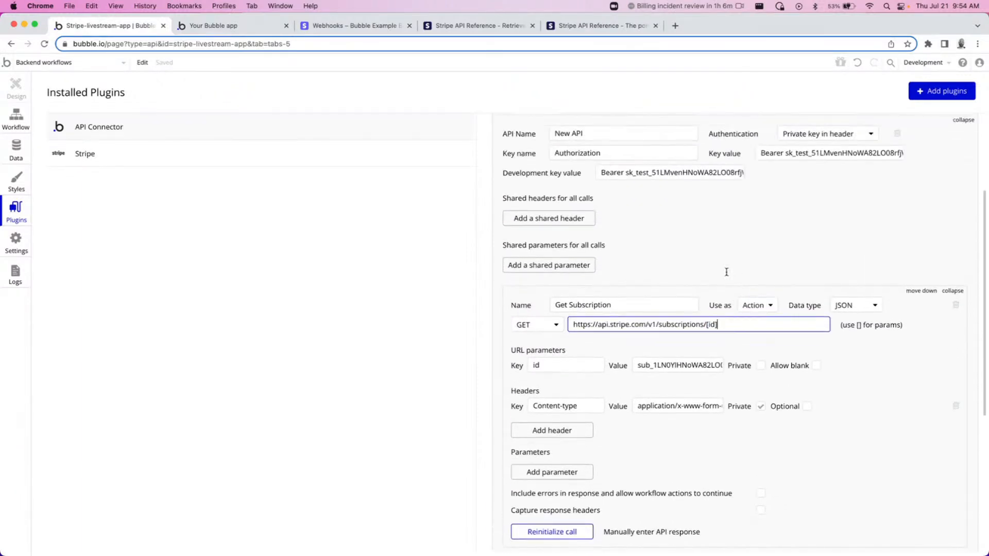
scroll(726, 269, down, 5)
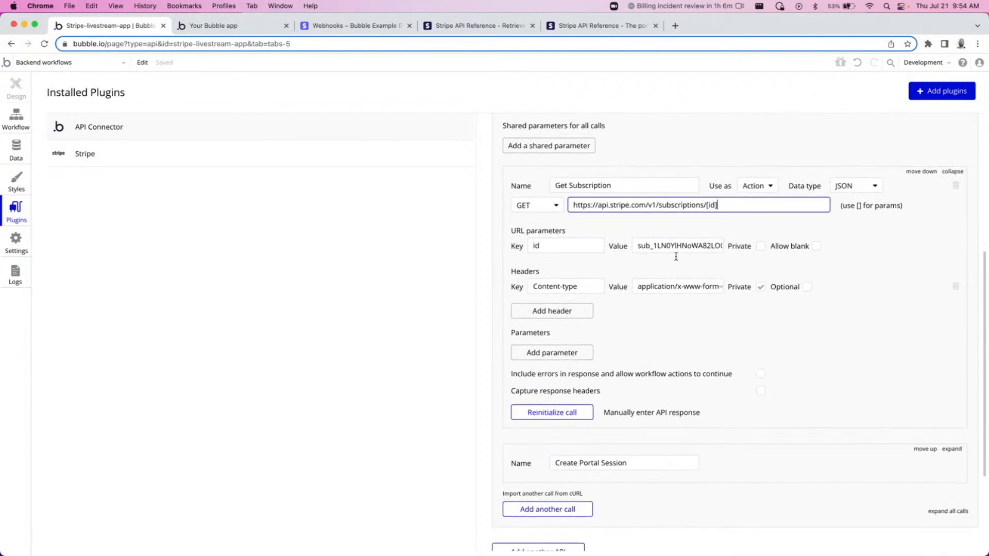
click(952, 398)
scroll(808, 327, down, 1)
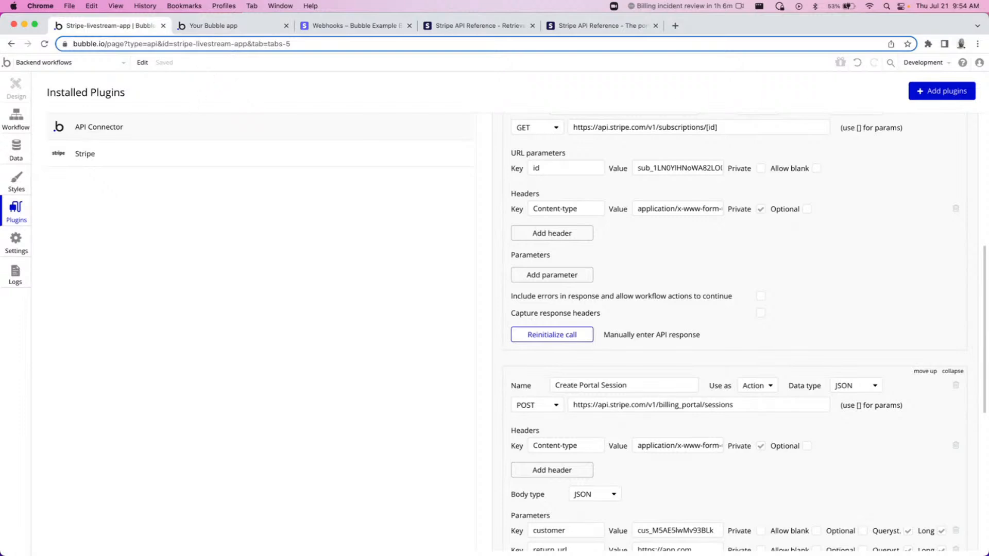
Add a Get Subscription API action to the webhook workflow with its id set to Request Data's object subscription.
click(23, 125)
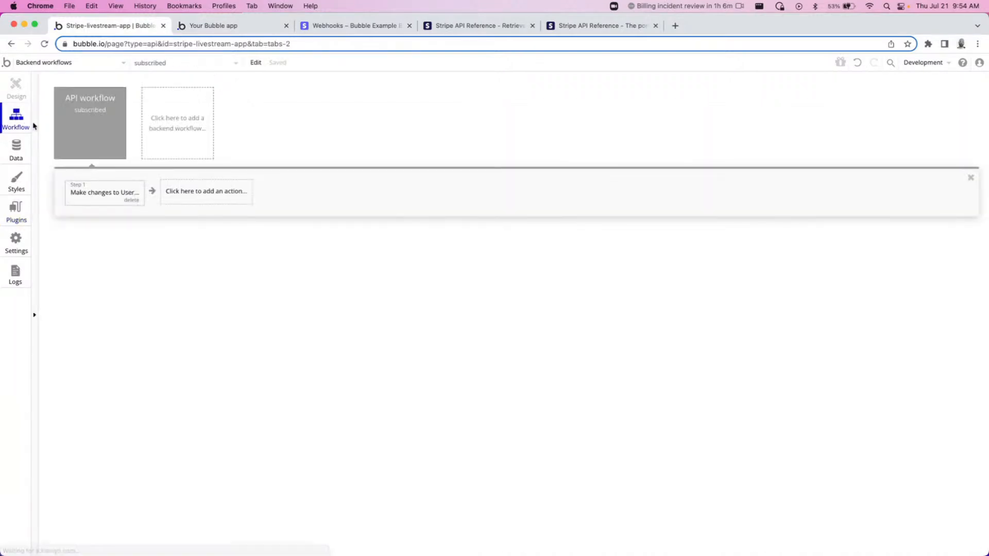
click(205, 194)
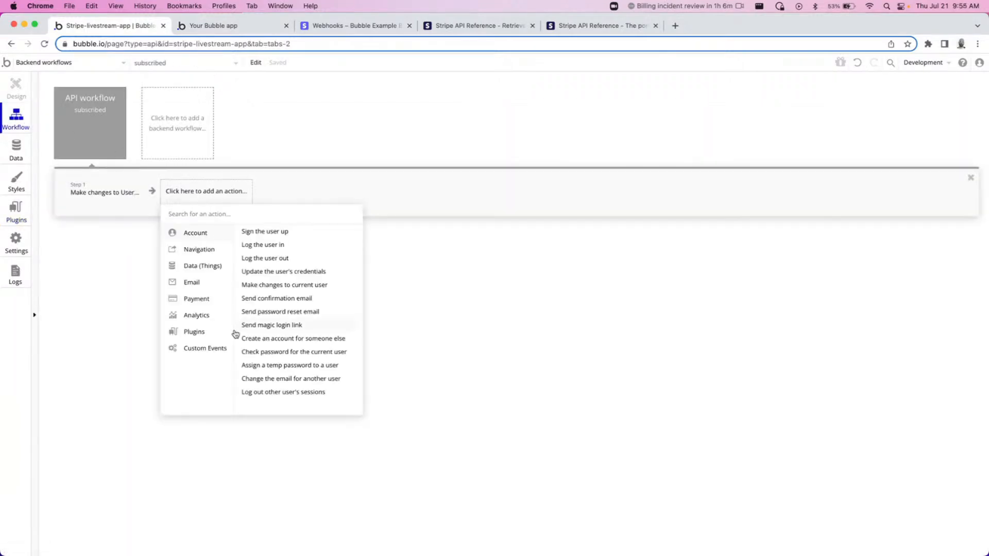
mouse_move(230, 331)
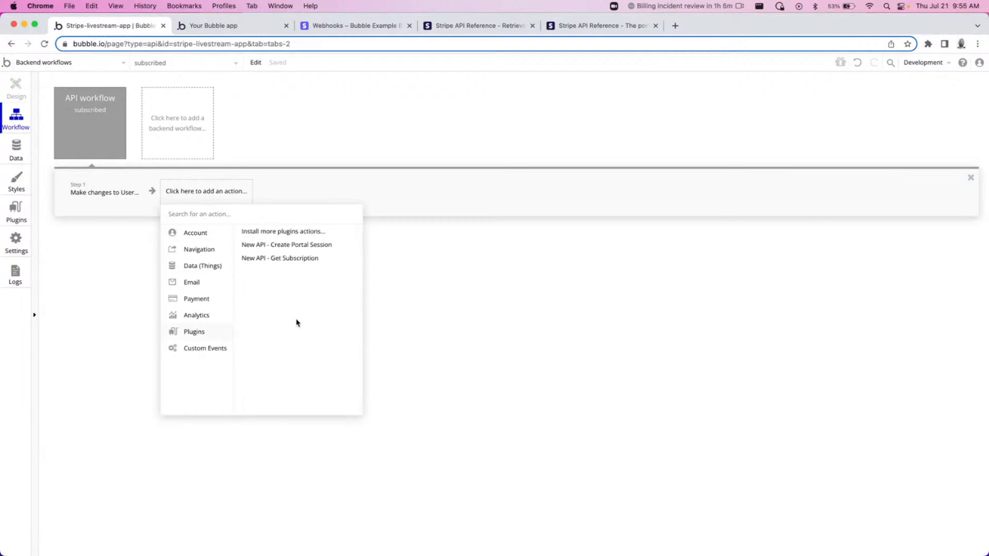
click(301, 258)
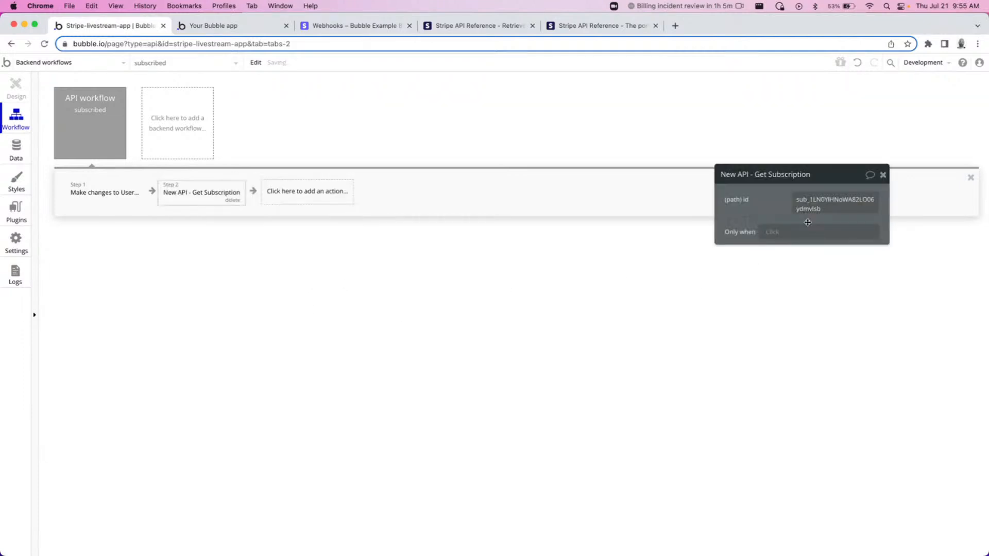
click(819, 202)
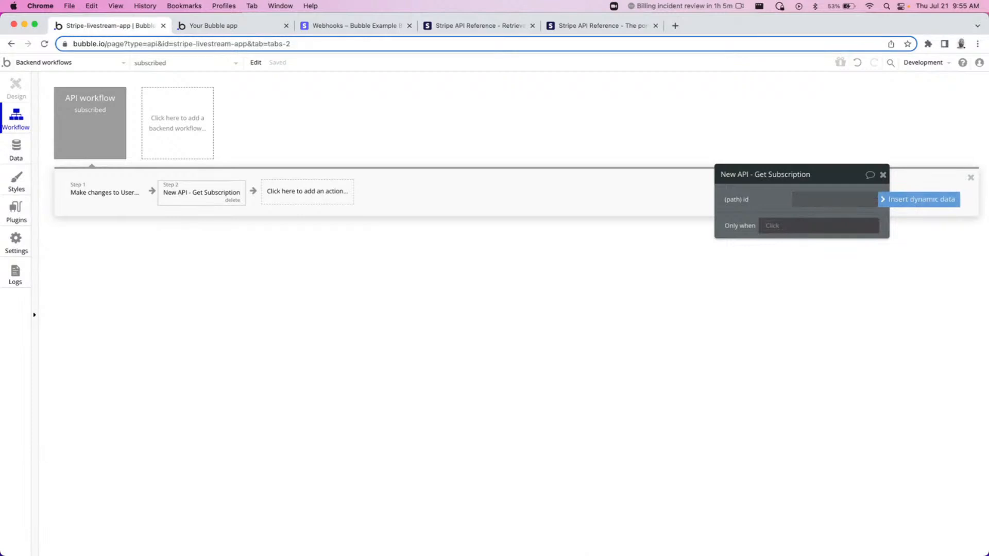
key(BackSpace)
click(885, 200)
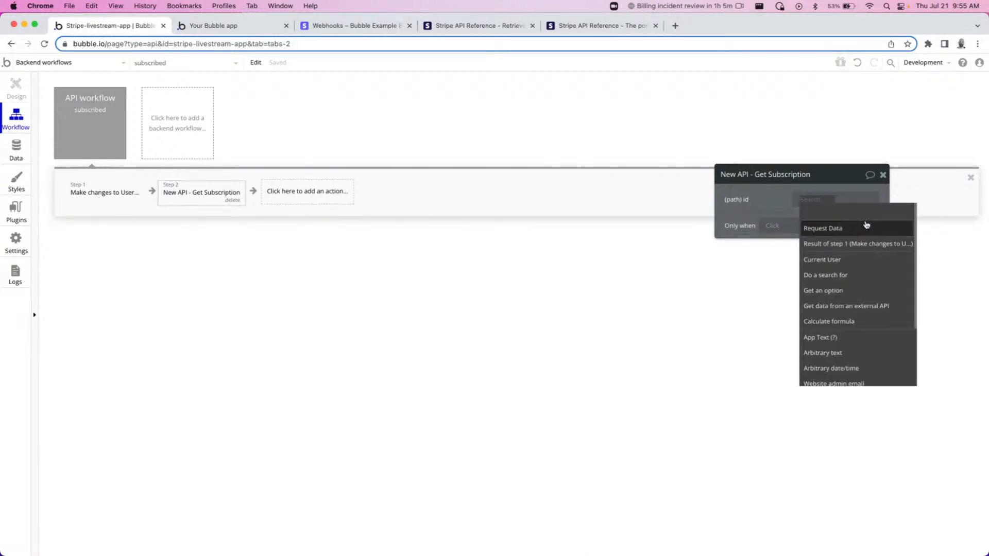
click(830, 230)
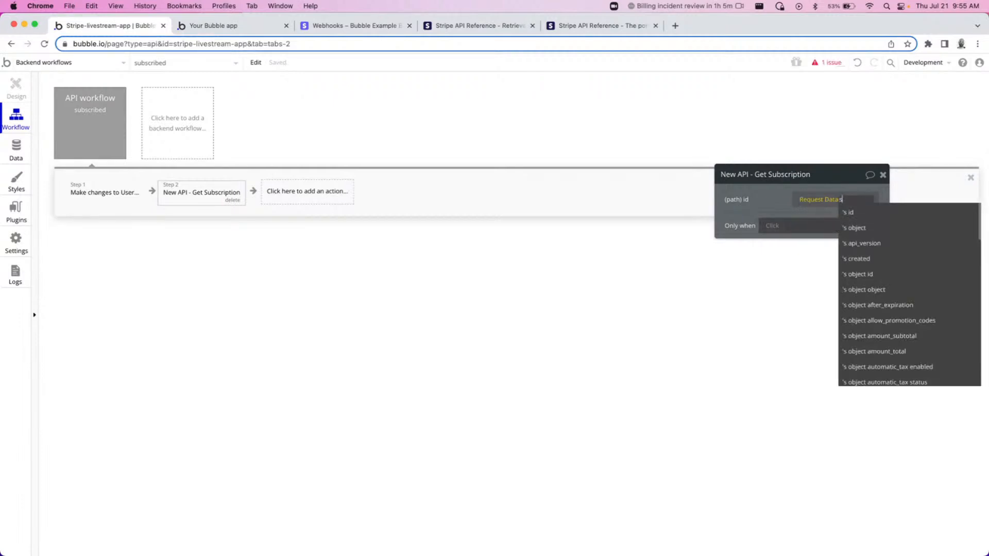
click(836, 227)
click(871, 211)
click(775, 210)
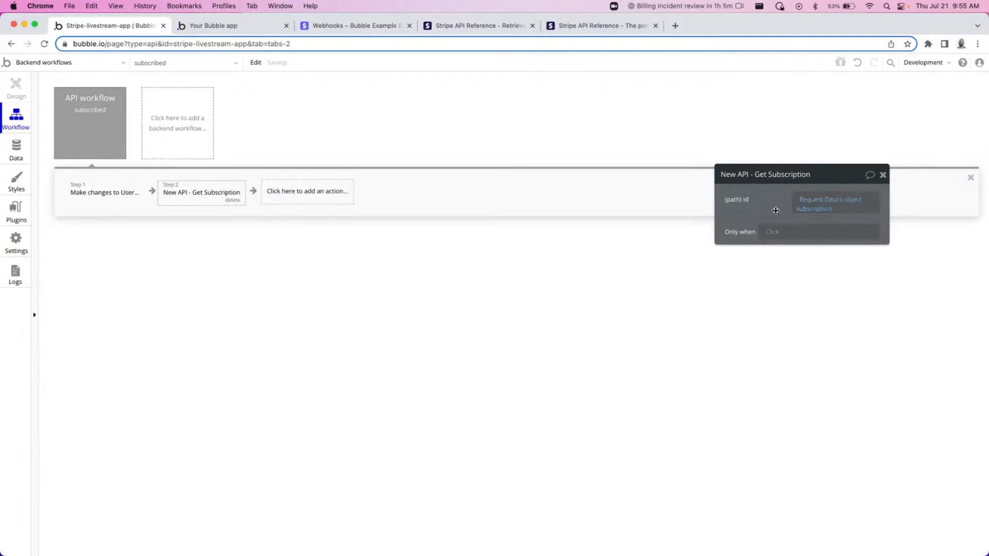
click(884, 176)
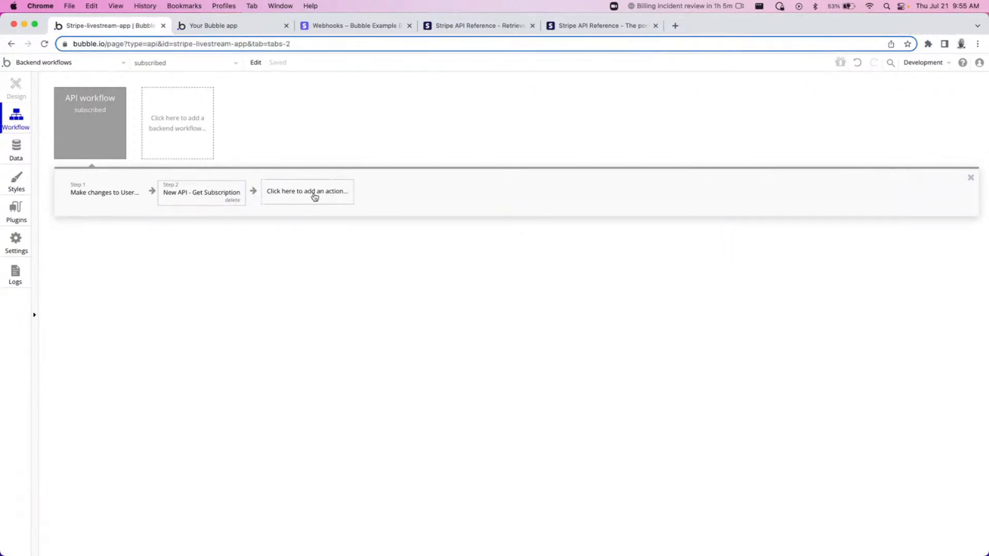
Add a Make changes to a thing action targeting the Result of step 1 user.
click(315, 196)
mouse_move(299, 250)
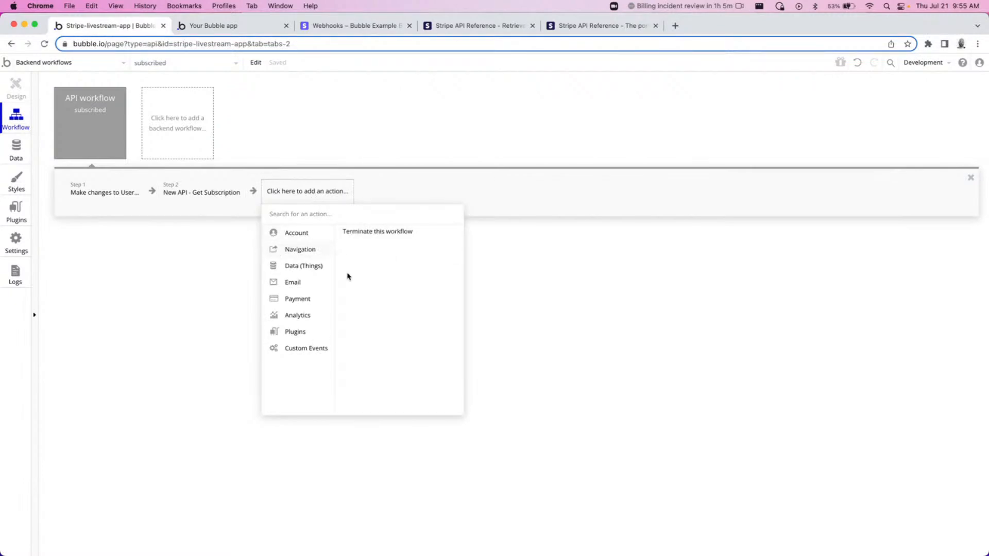
click(364, 248)
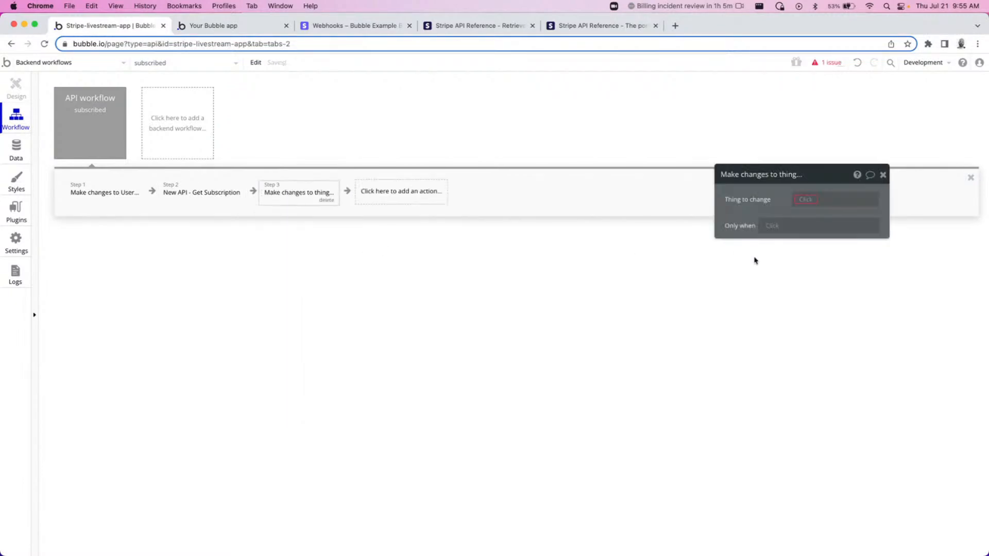
click(834, 199)
click(833, 208)
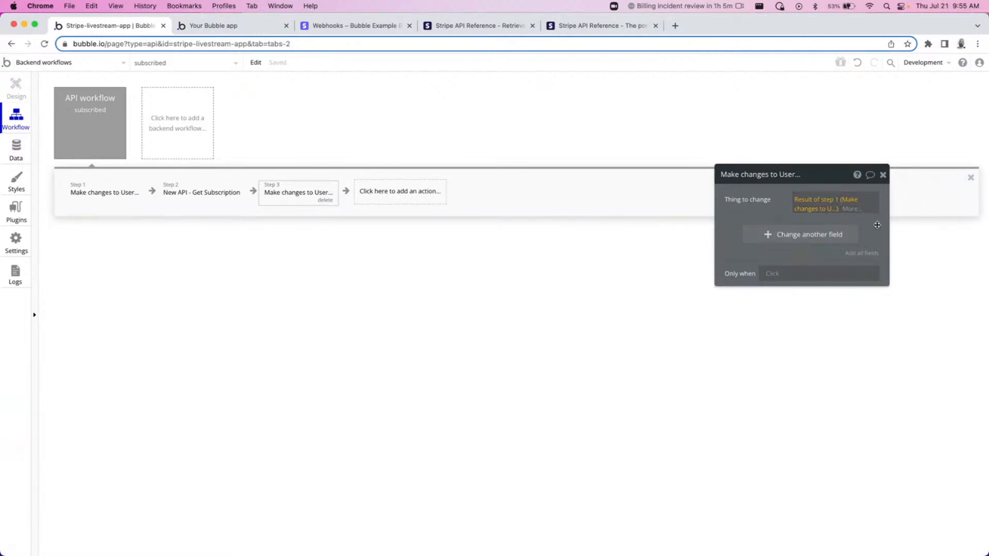
Set the user's price_id to the Result of step 2's plan id and close the action editor.
click(791, 238)
click(732, 232)
click(742, 258)
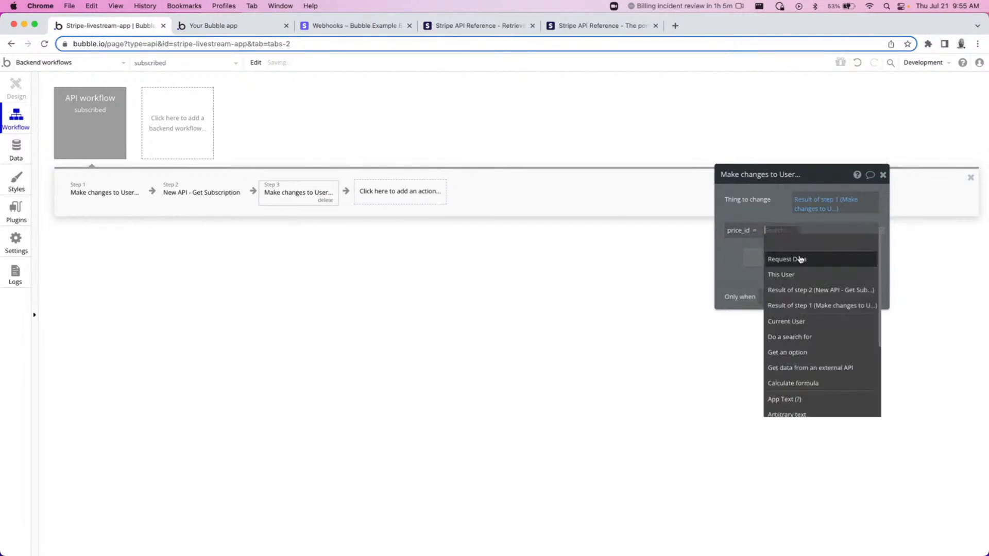
click(794, 291)
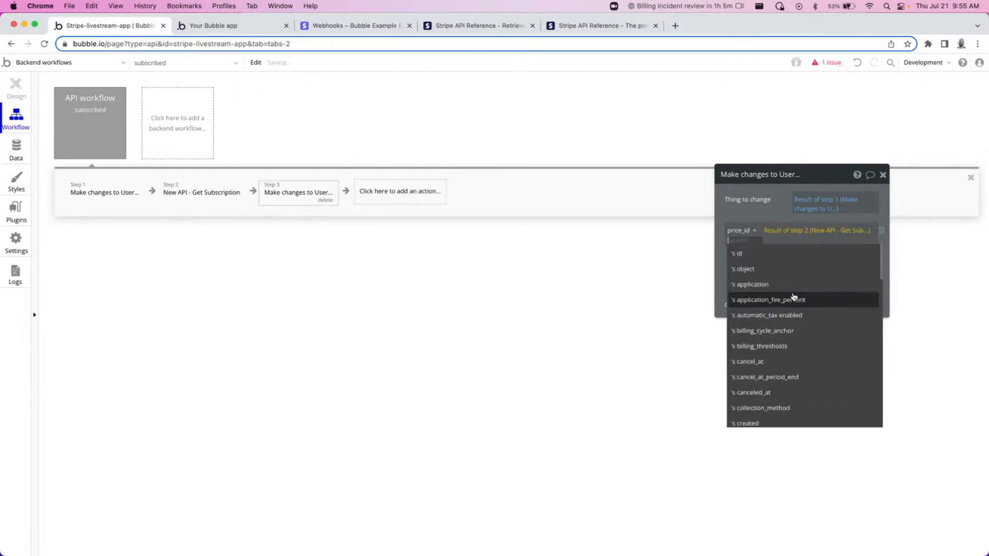
scroll(810, 319, down, 2)
scroll(826, 270, up, 2)
text(plan)
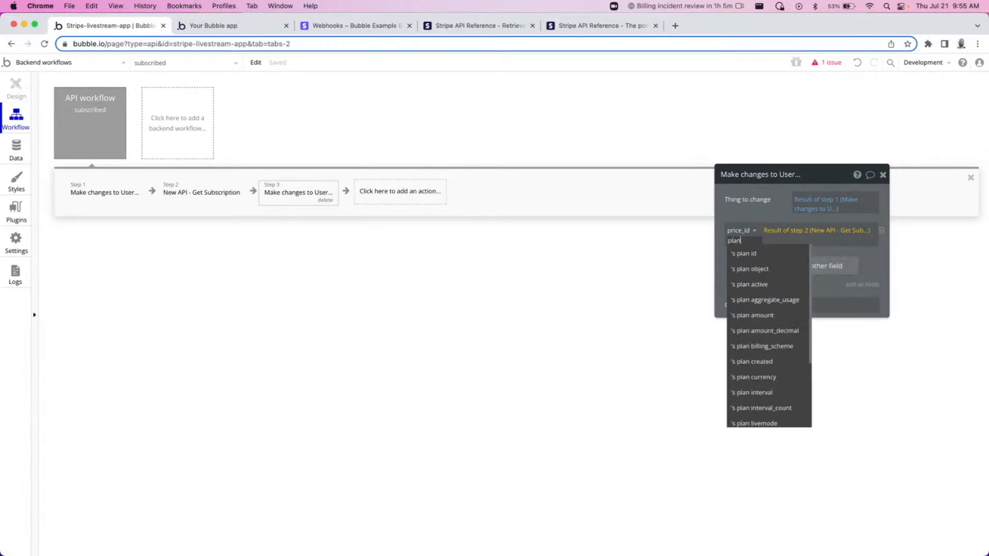
click(793, 256)
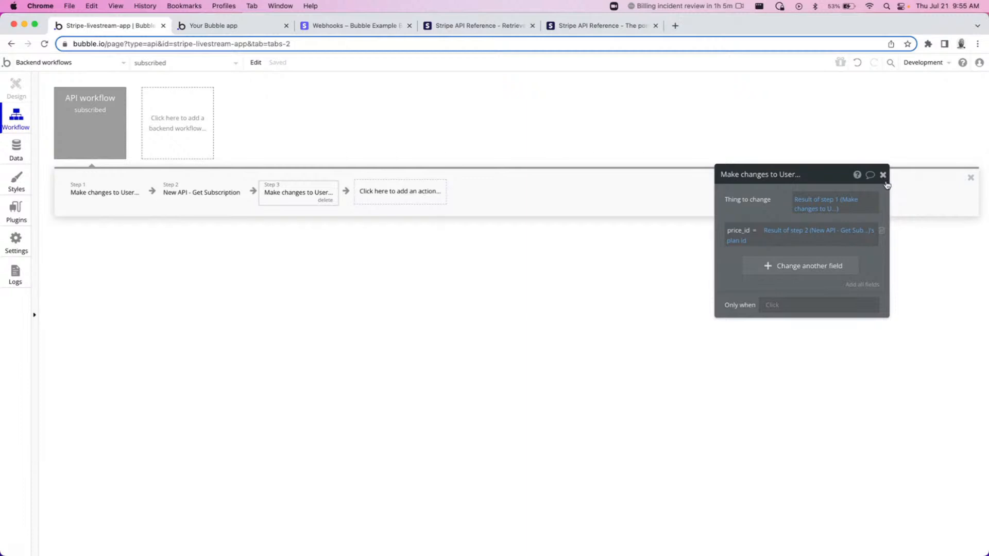
click(883, 176)
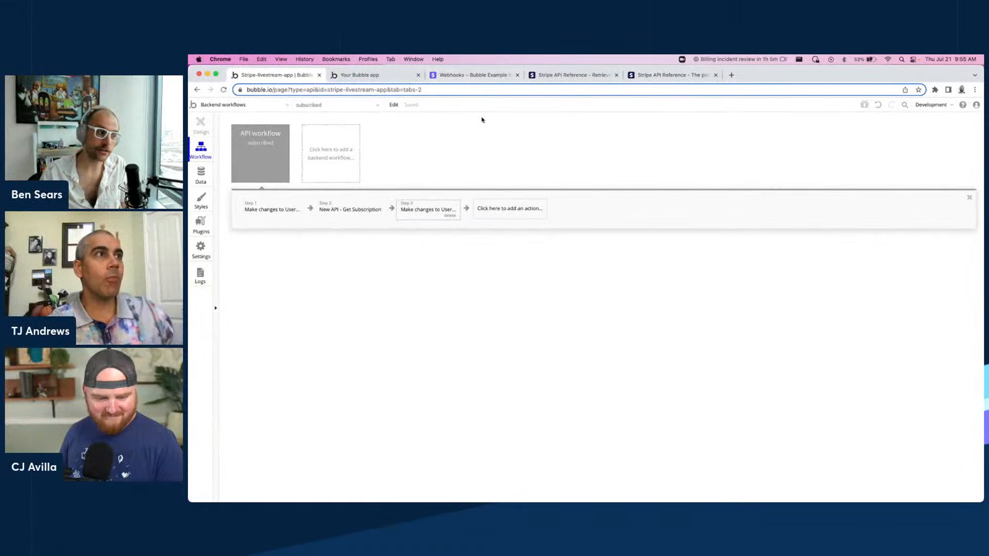
Remove /initialize from the Stripe webhook endpoint URL and update the endpoint.
click(471, 75)
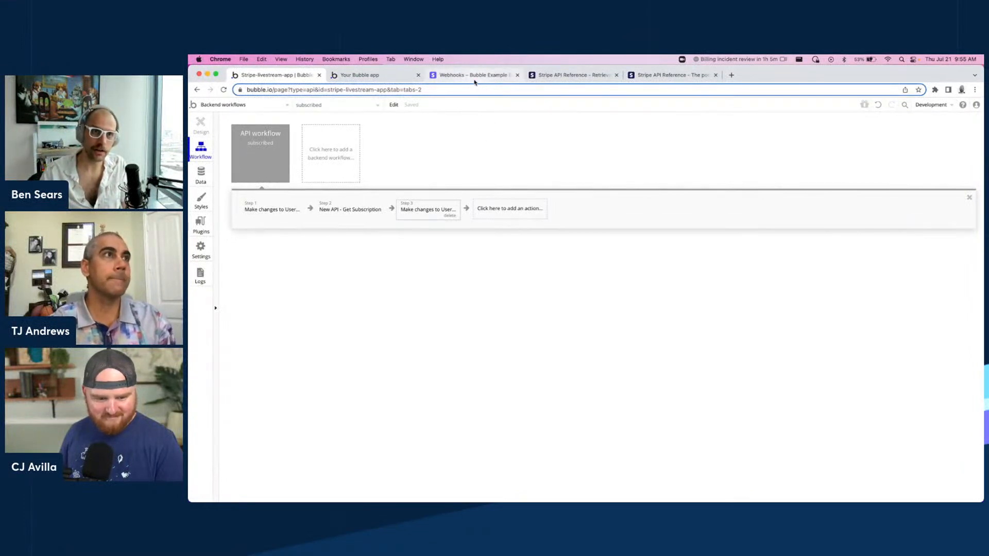
click(912, 166)
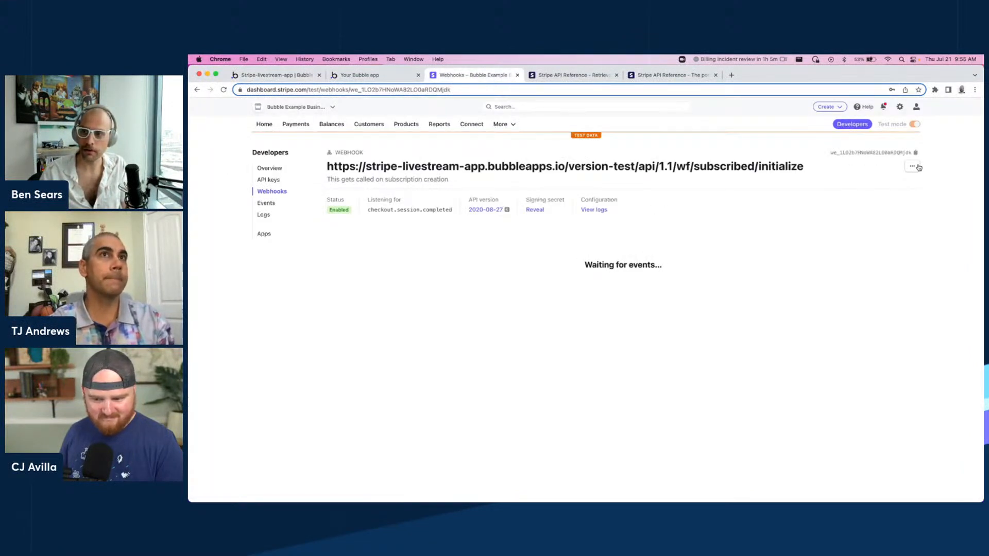
click(901, 187)
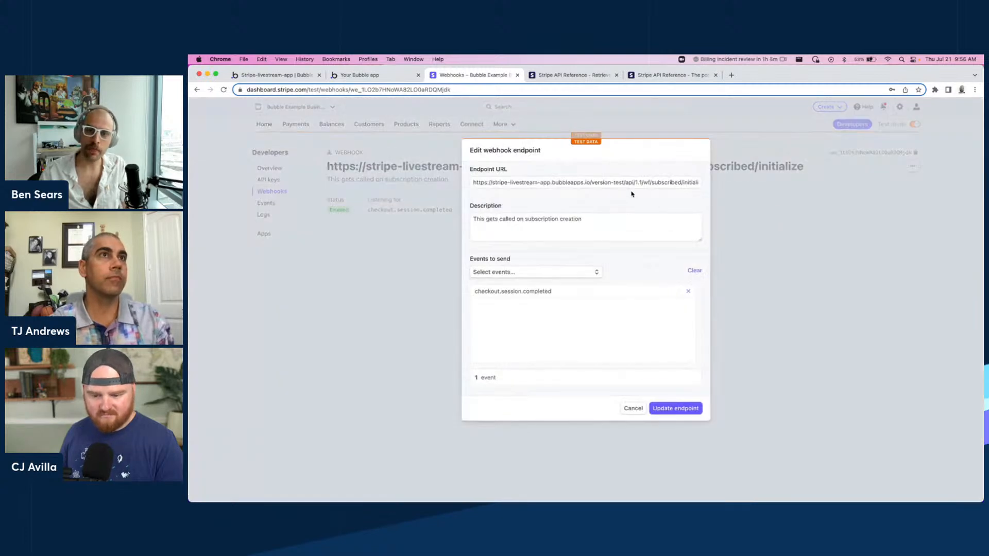
click(668, 182)
double_click(689, 182)
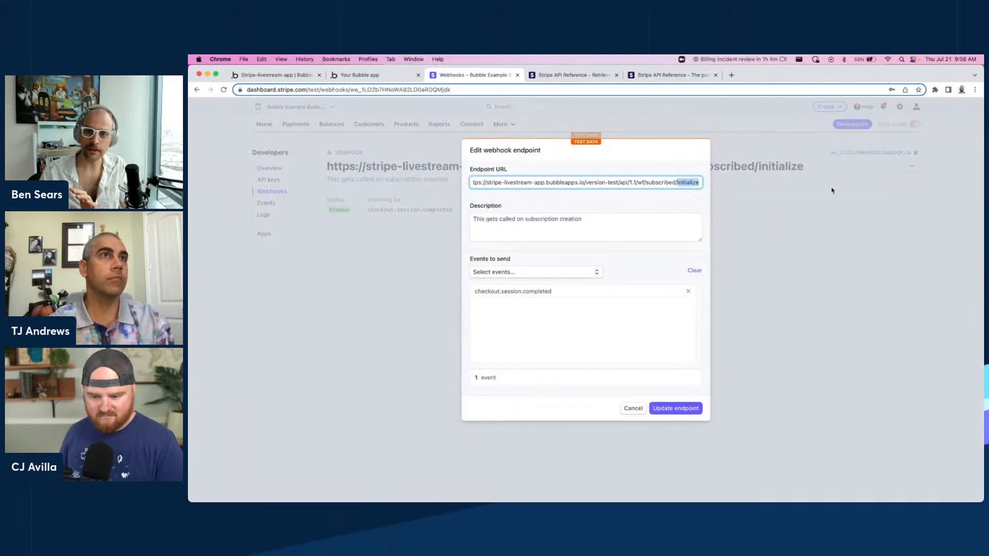
key(BackSpace)
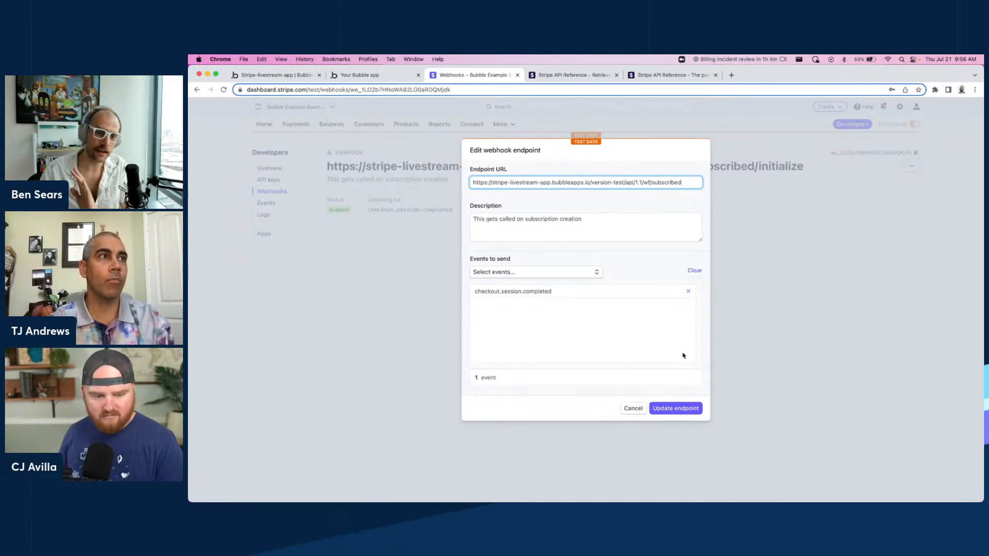
click(687, 414)
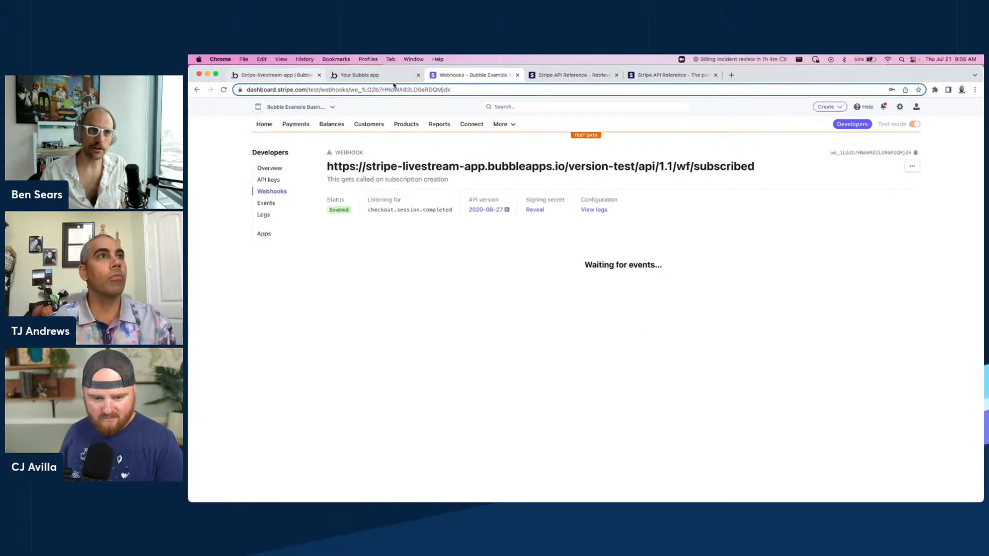
Switch to the test app tab and go back to its plan picker page.
click(265, 78)
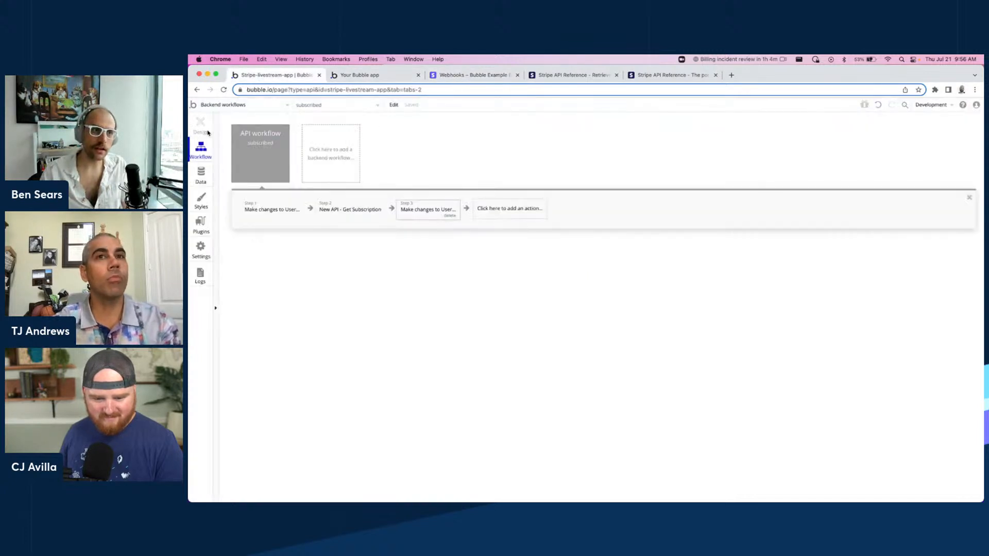
click(364, 79)
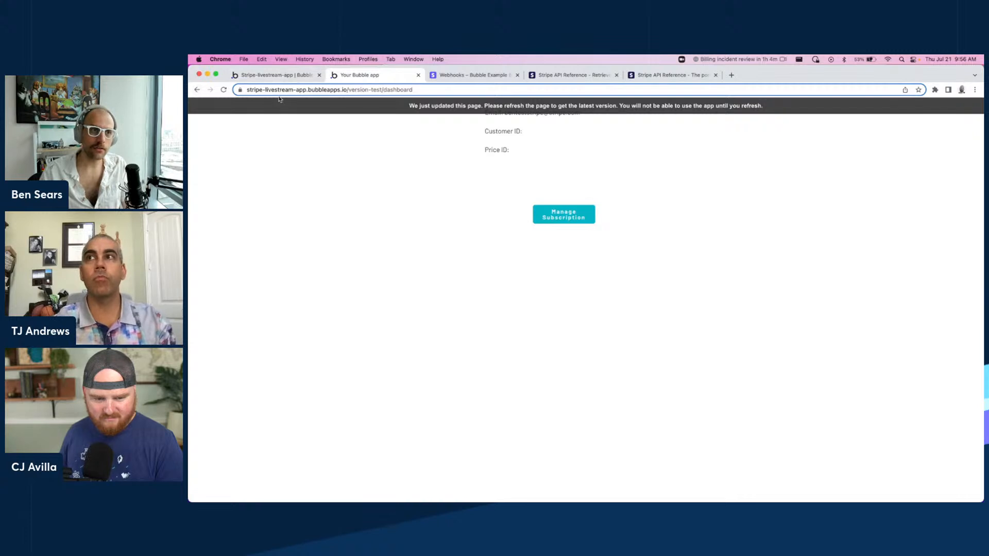
click(197, 90)
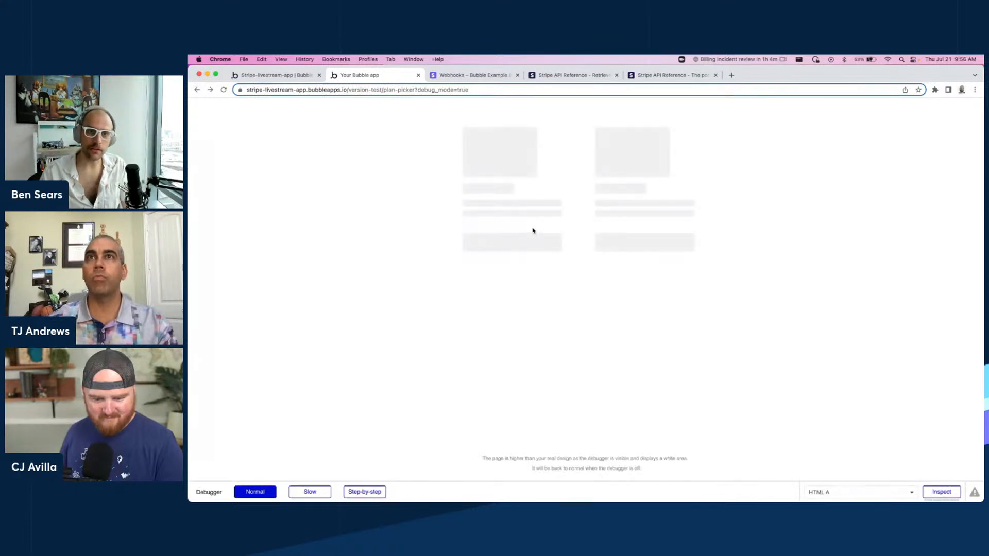
Open the editor's App data view listing all User records.
click(276, 76)
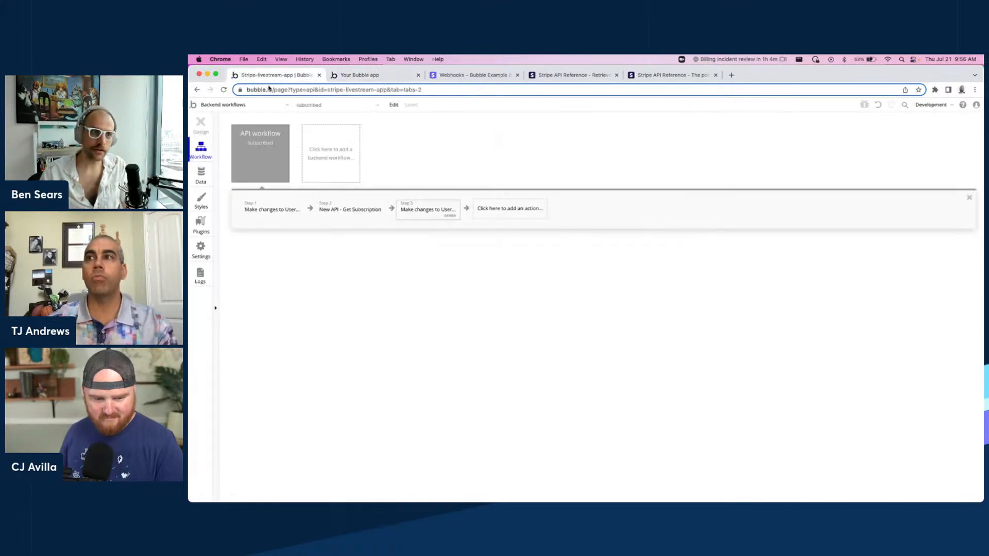
click(200, 175)
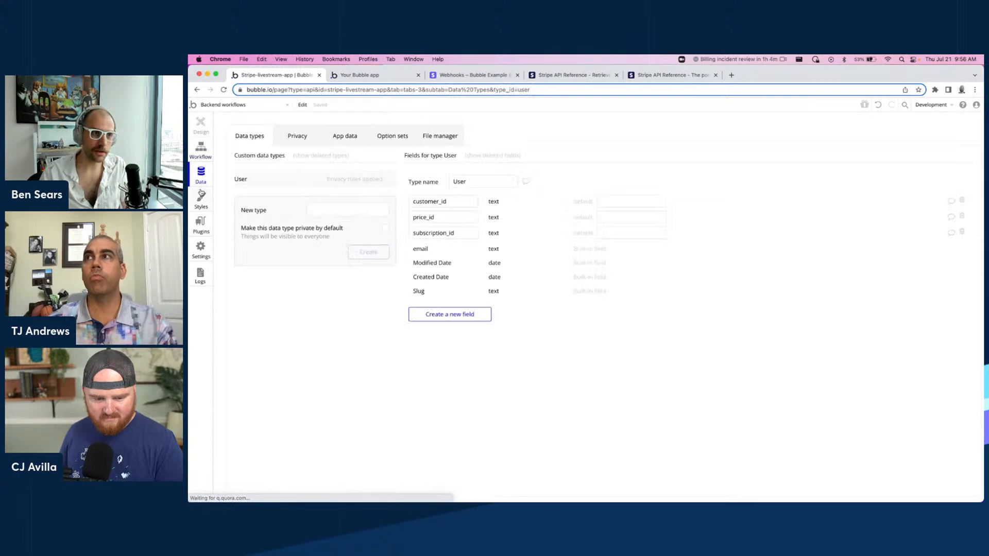
click(340, 137)
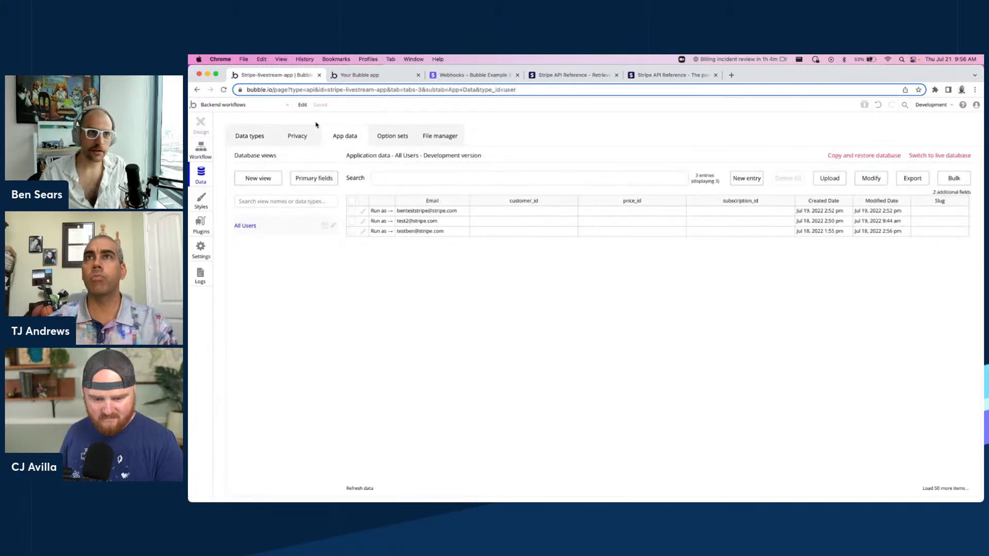
Switch to the test app tab and start Stripe checkout for the Basic plan.
click(366, 76)
click(513, 204)
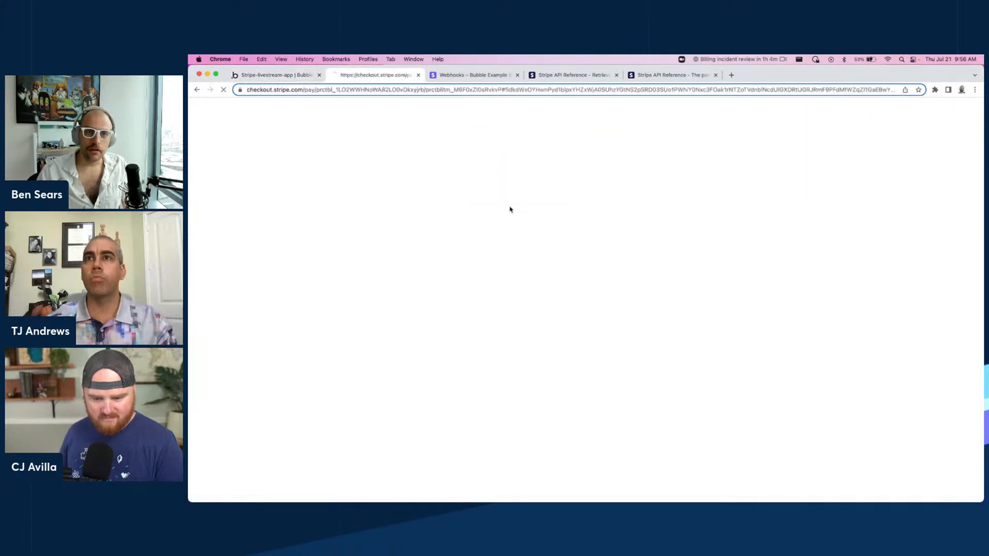
click(673, 195)
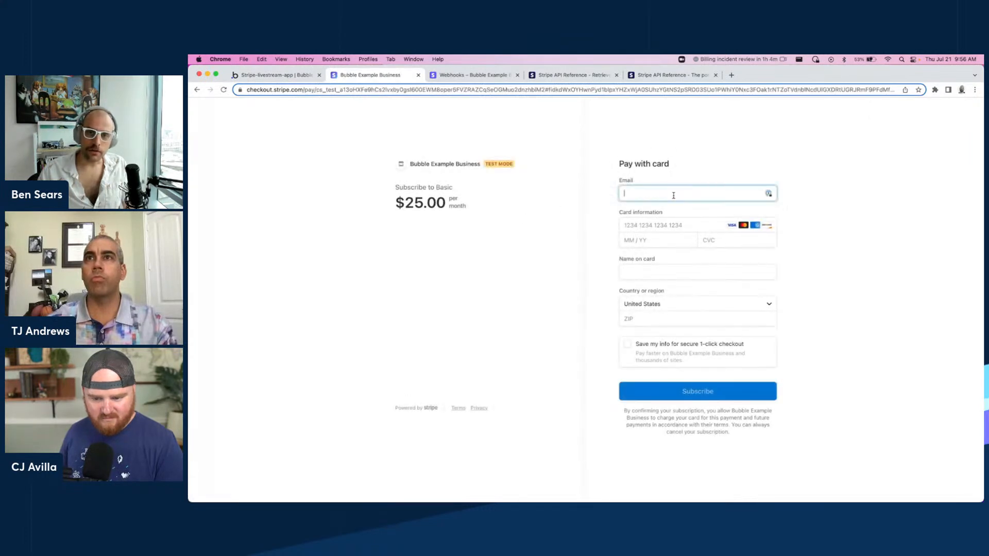
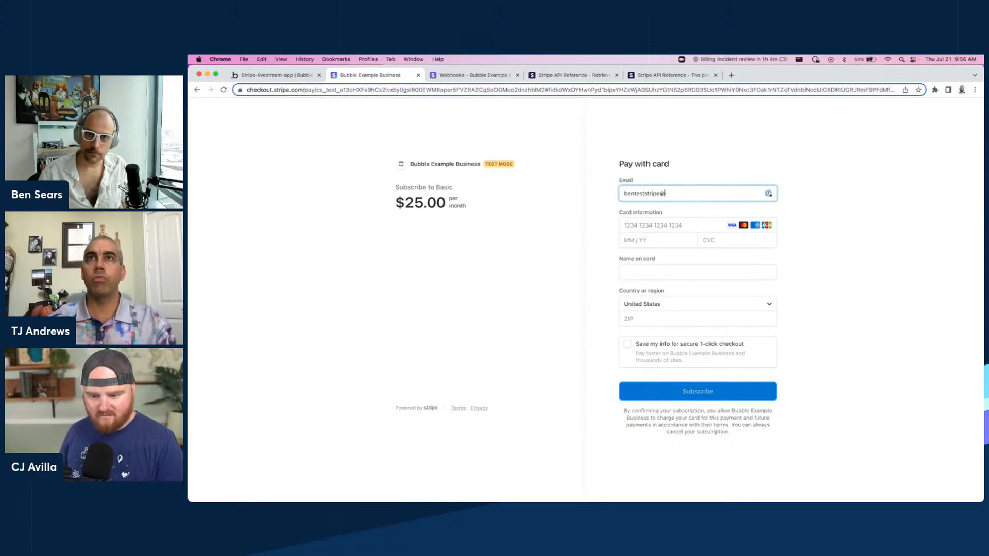
Enter the customer's e-mail and the test card number in the checkout form.
key(Tab)
text(424242)
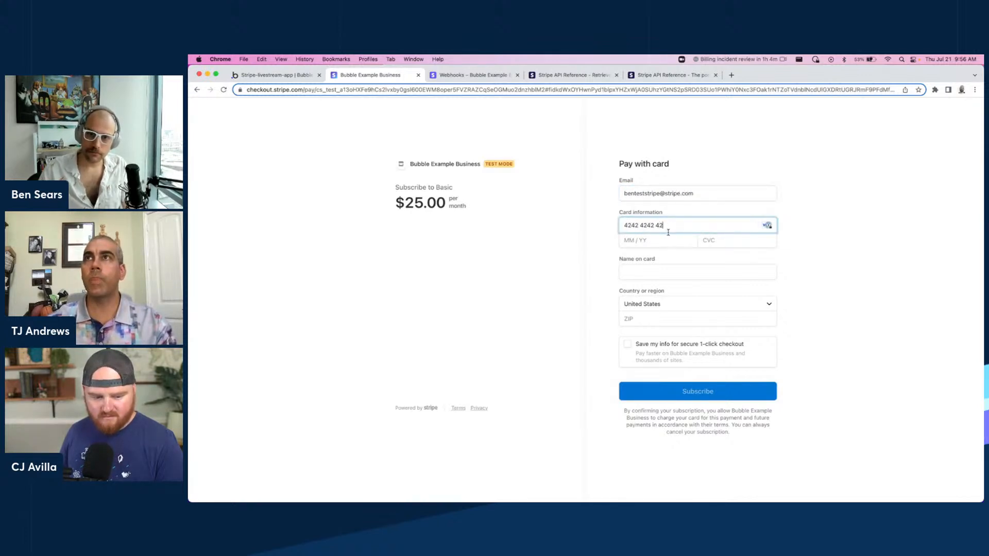
text(4242424242042442)
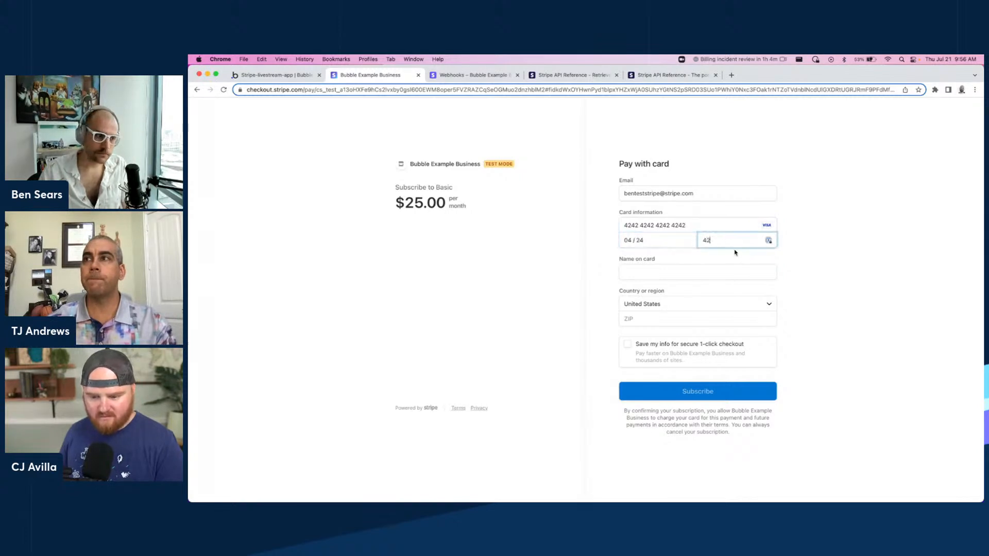
Fill in the card's expiry date, CVC and ZIP code, then subscribe.
key(Tab)
text(42424)
click(662, 316)
text(42424)
click(666, 398)
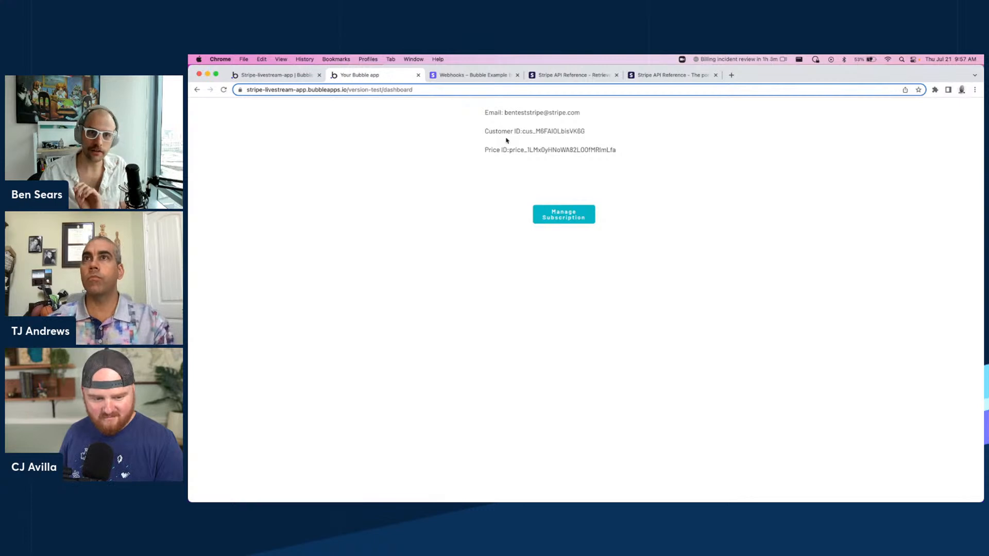
Compare the dashboard's customer and price IDs with the refreshed User records in App data.
triple_click(569, 151)
click(569, 151)
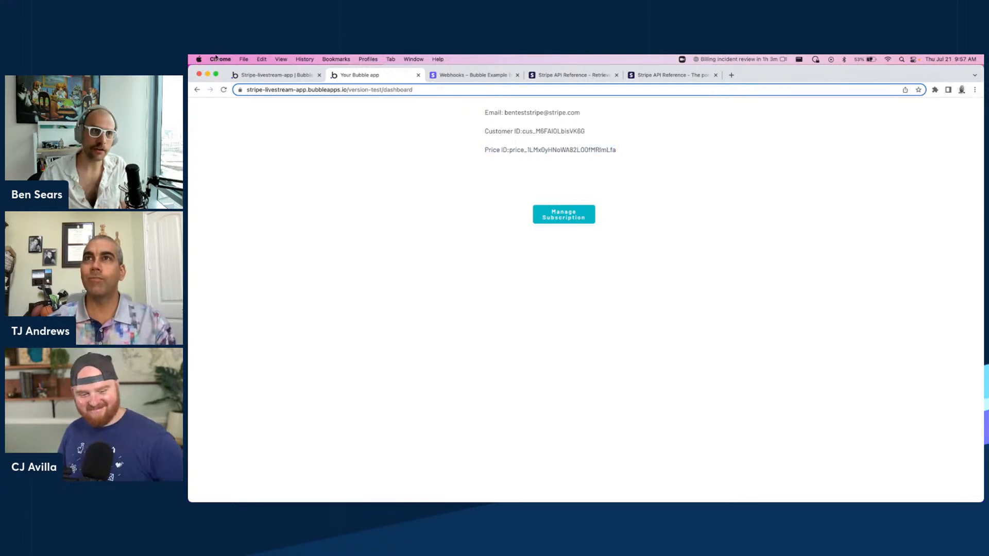
click(264, 78)
click(353, 143)
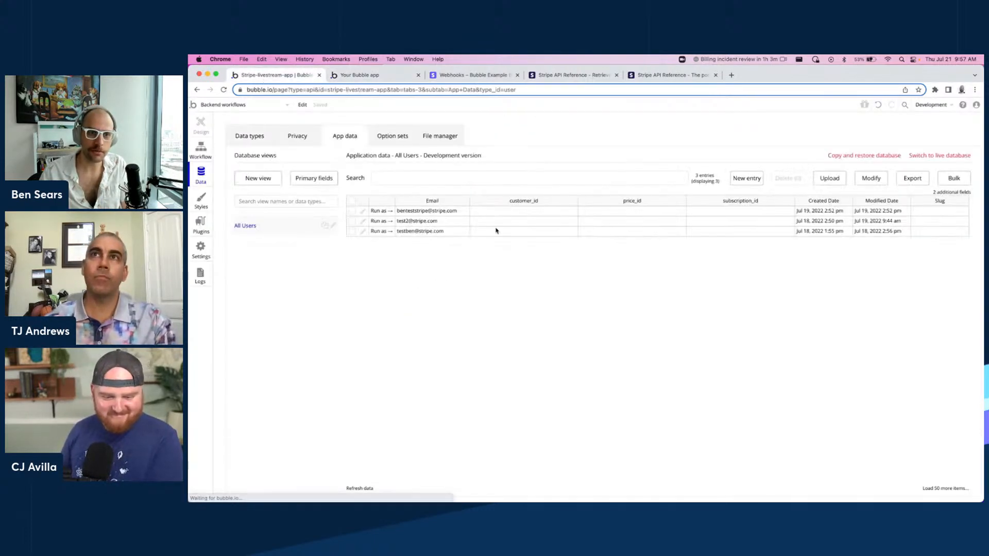
click(360, 487)
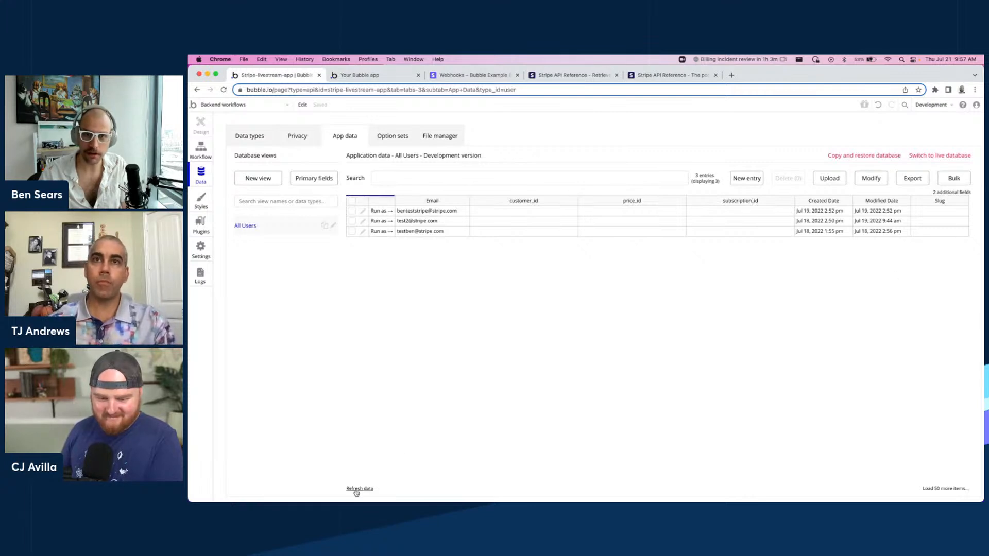
click(729, 212)
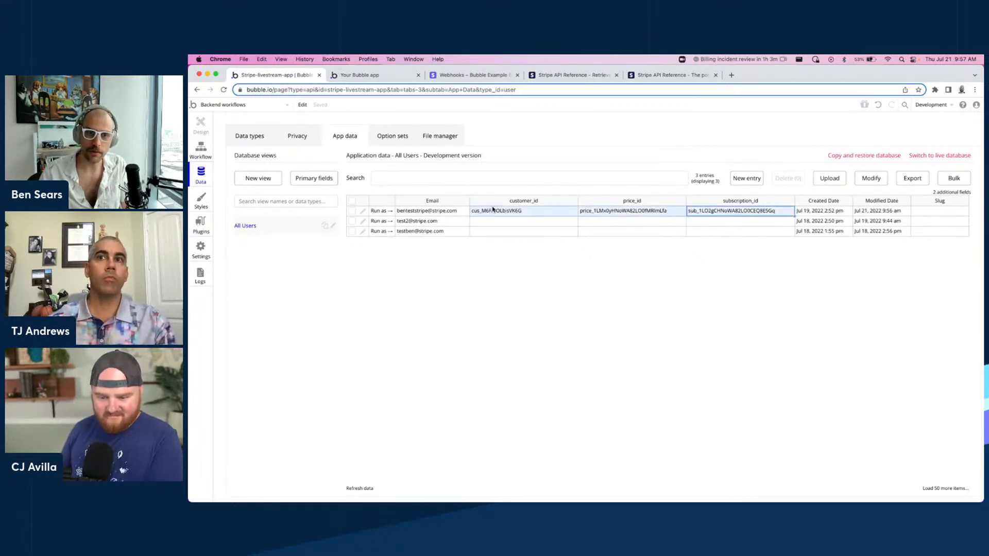
click(557, 319)
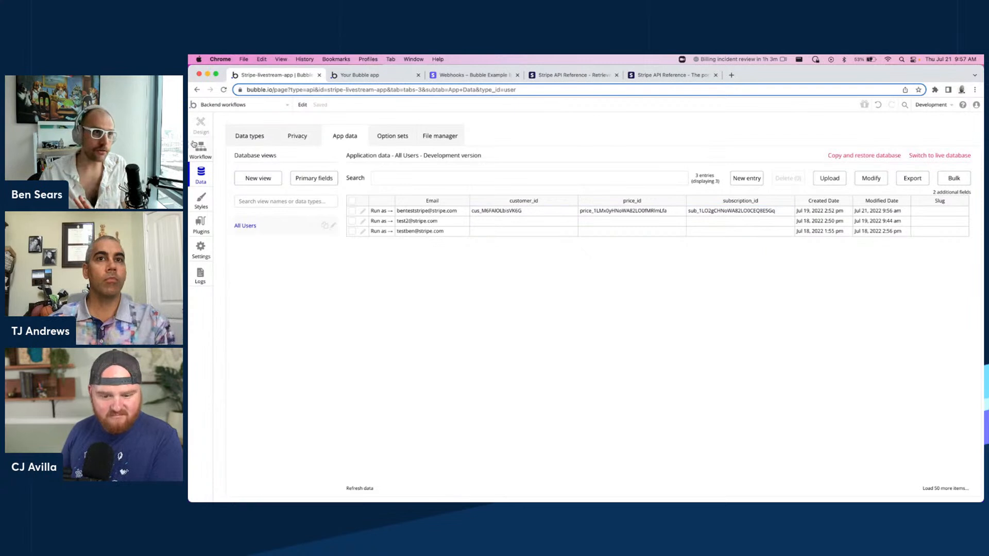
Open the dashboard page in the editor and start a workflow for the Manage Subscription button.
click(231, 106)
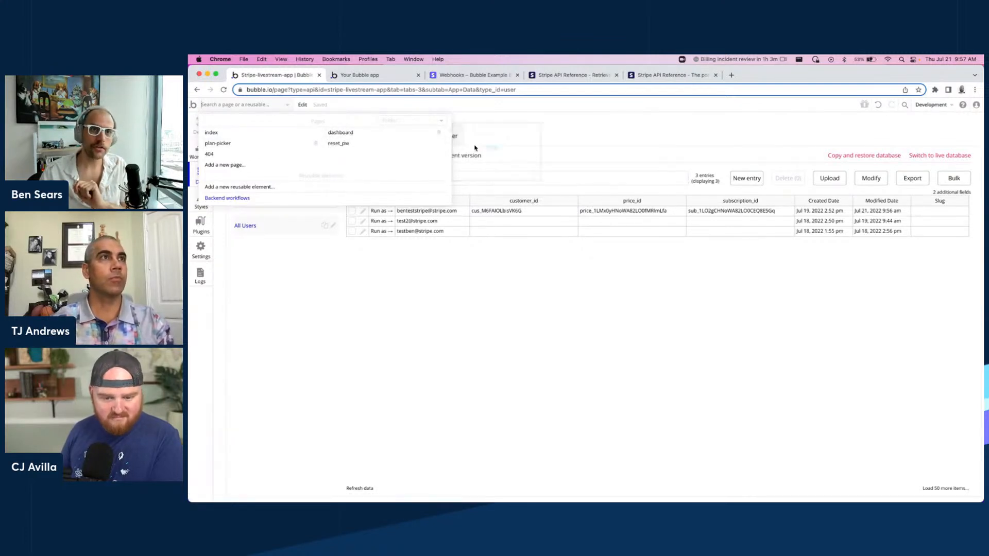
click(400, 135)
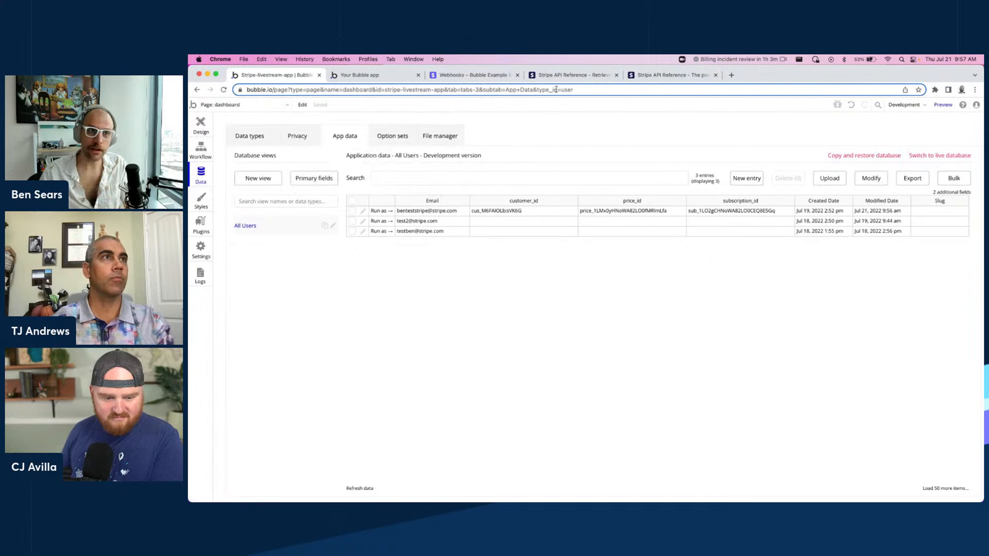
click(731, 76)
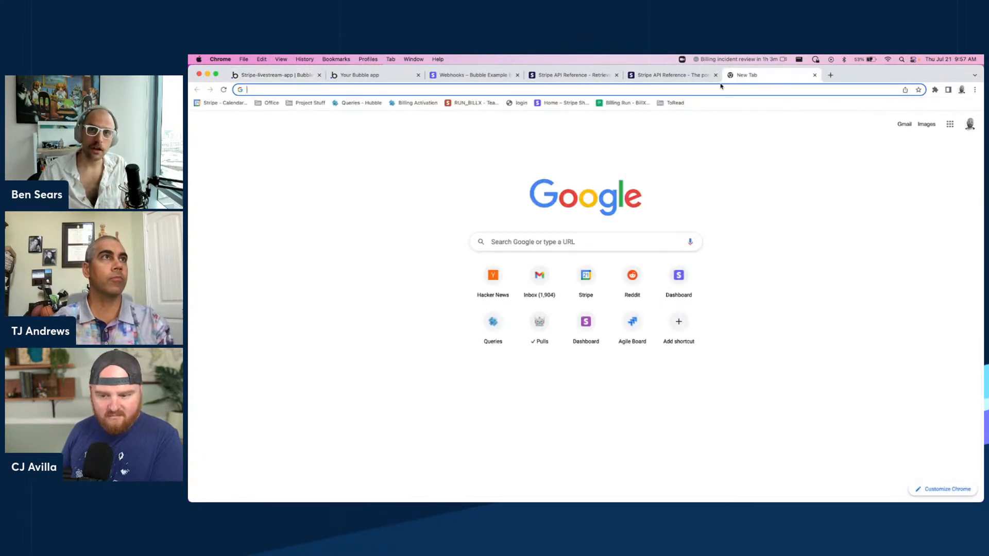
key(super+w)
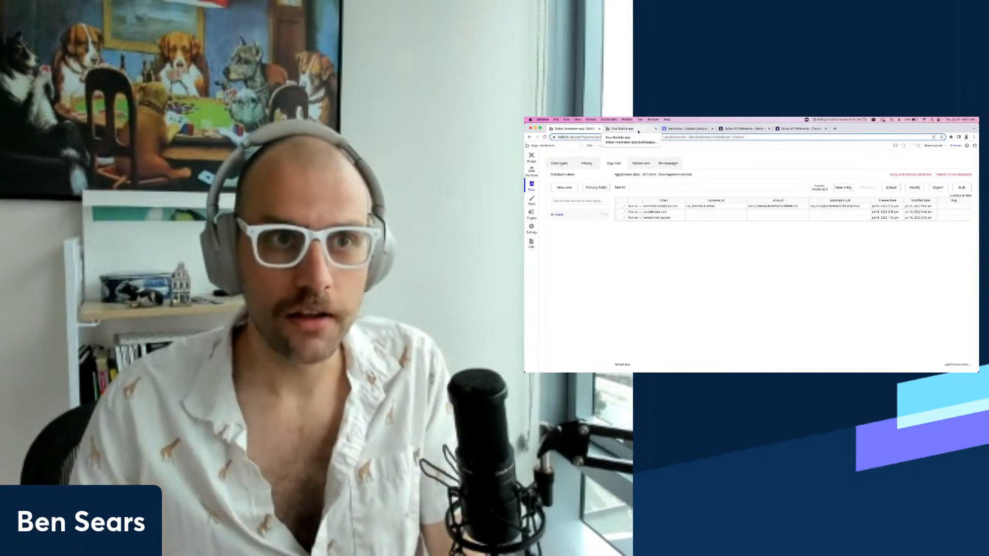
click(638, 131)
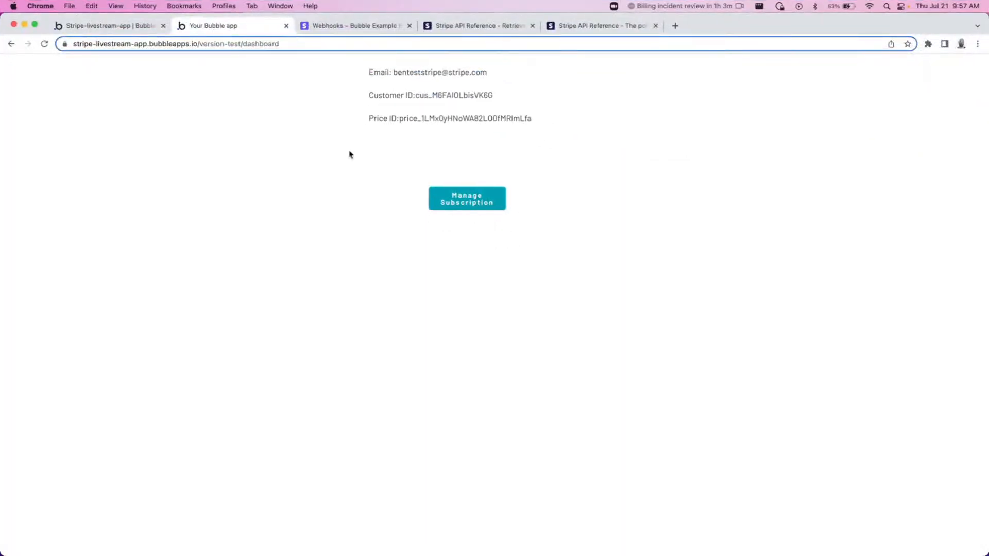
click(108, 25)
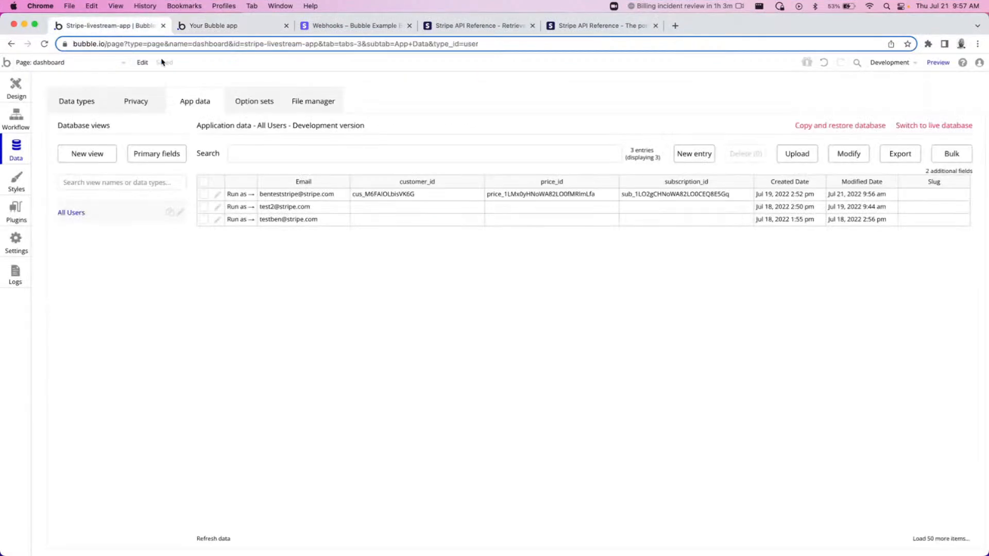
click(45, 65)
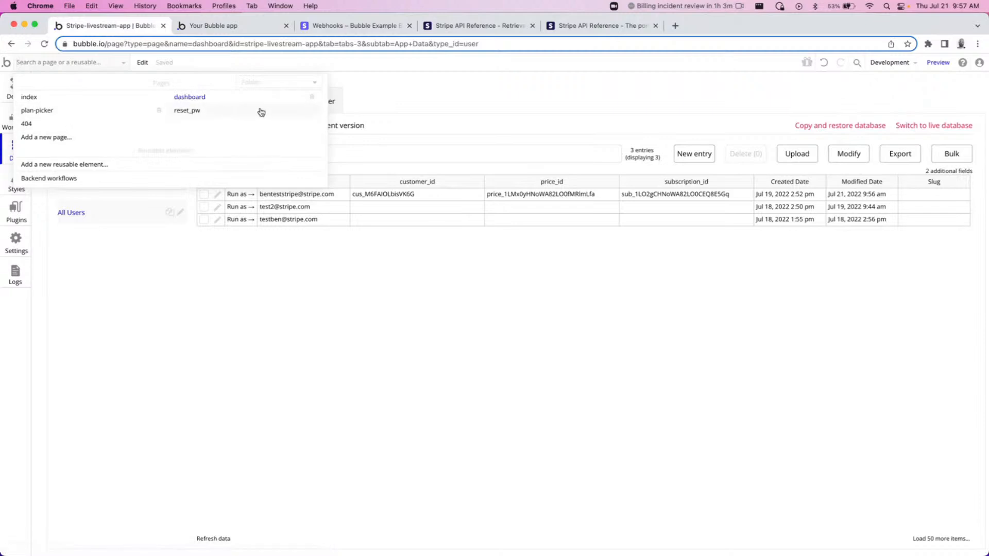
click(232, 94)
click(536, 220)
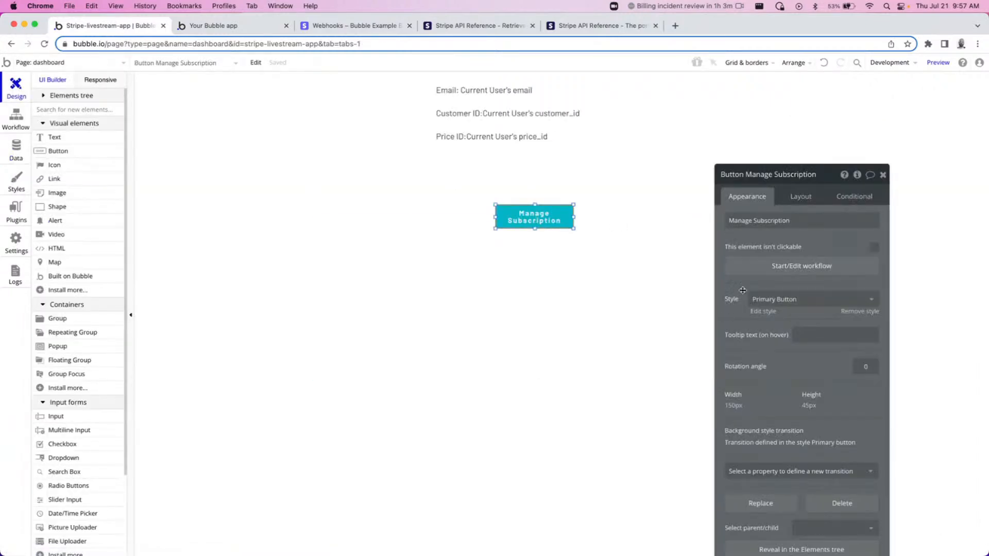
click(771, 273)
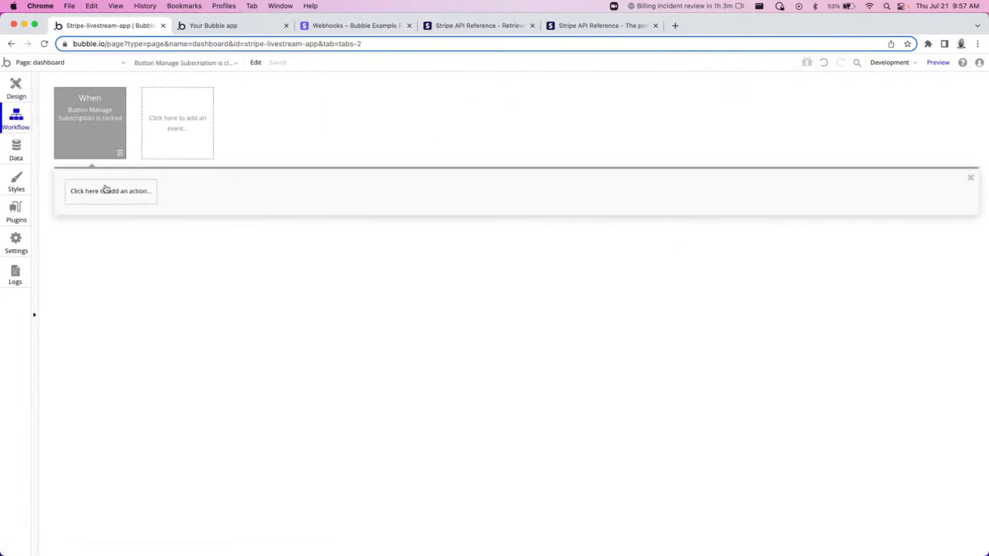
Add the New API - Create Portal Session action to the button's workflow.
click(91, 192)
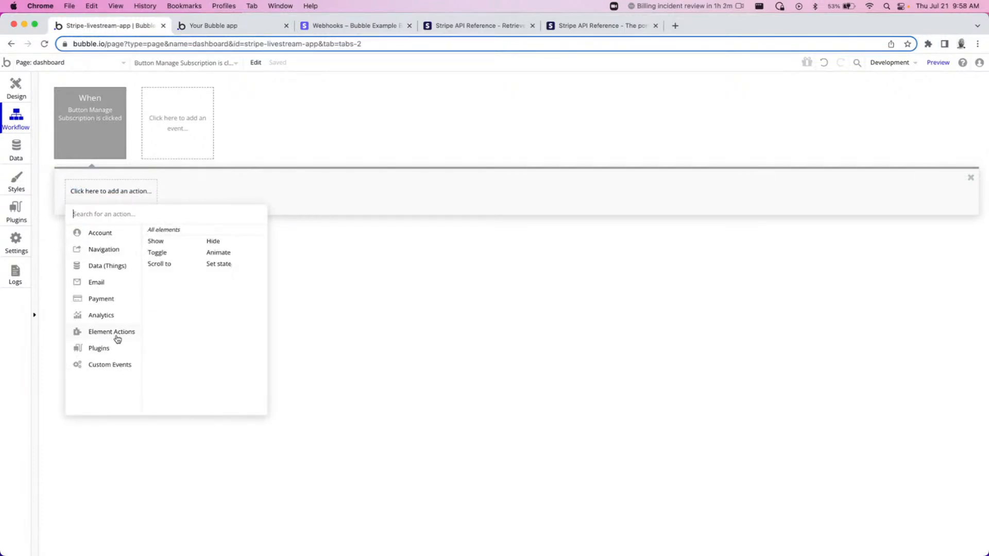
mouse_move(111, 352)
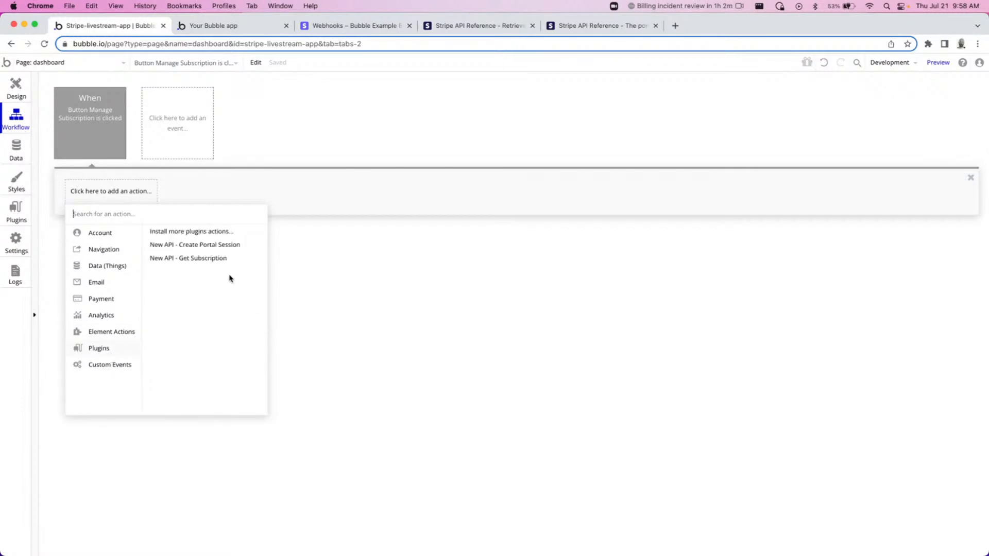
click(216, 251)
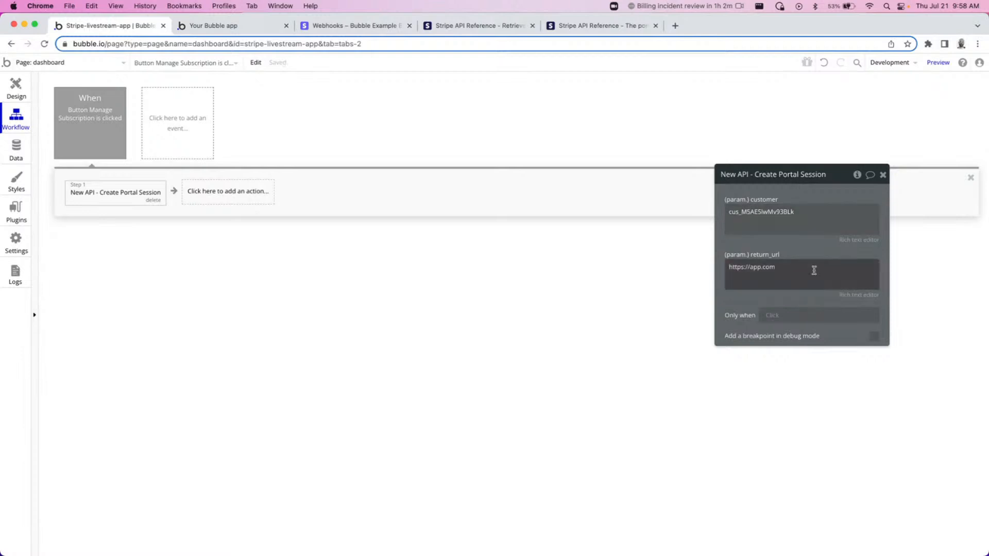
Set the portal session's customer parameter to Current User's customer_id.
double_click(791, 222)
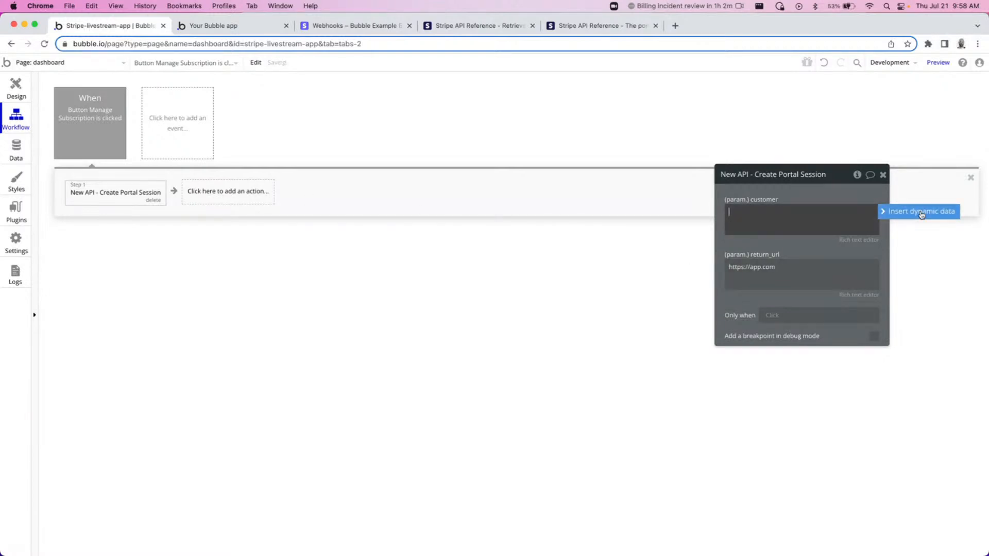
click(902, 213)
click(753, 256)
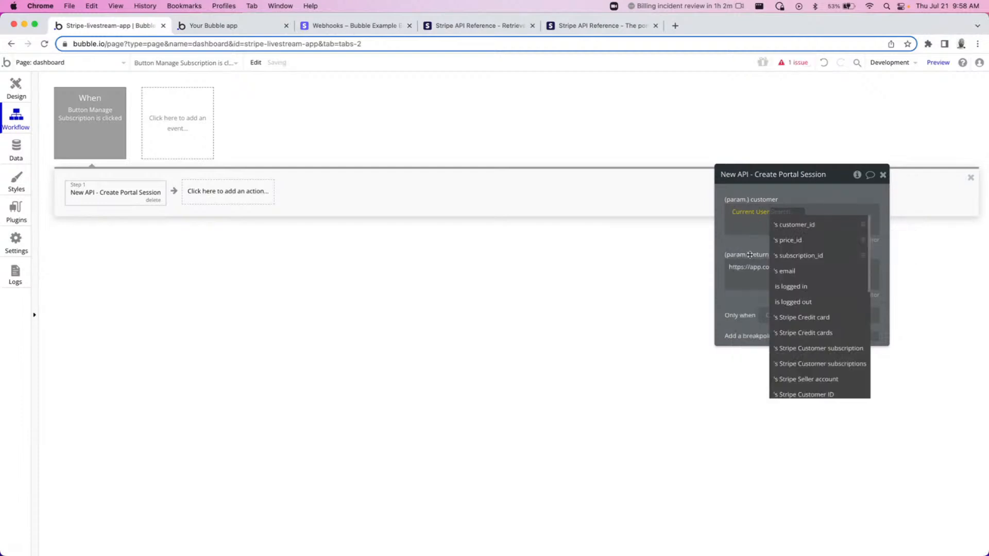
click(789, 232)
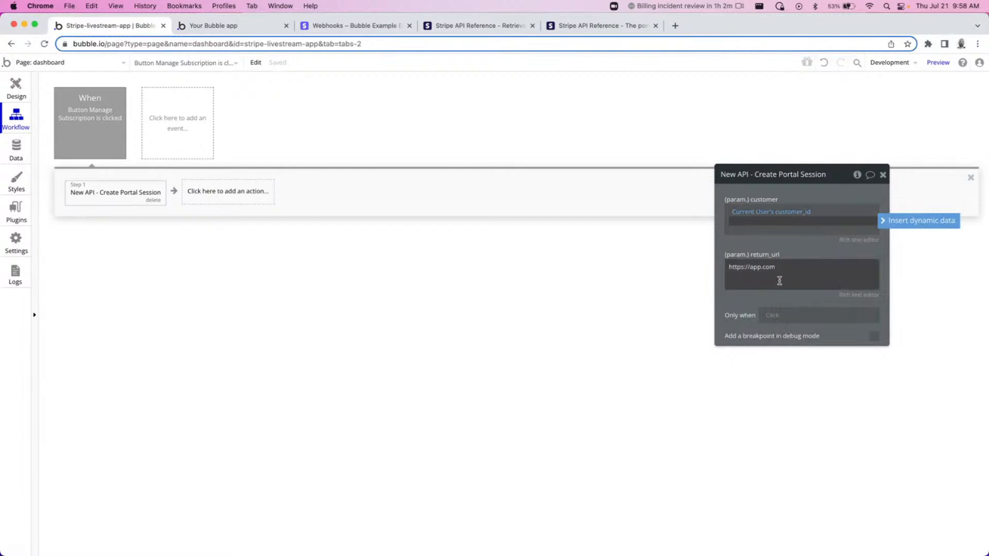
triple_click(780, 274)
key(ctrl+Tab)
double_click(254, 46)
click(265, 44)
key(shift+super+Left)
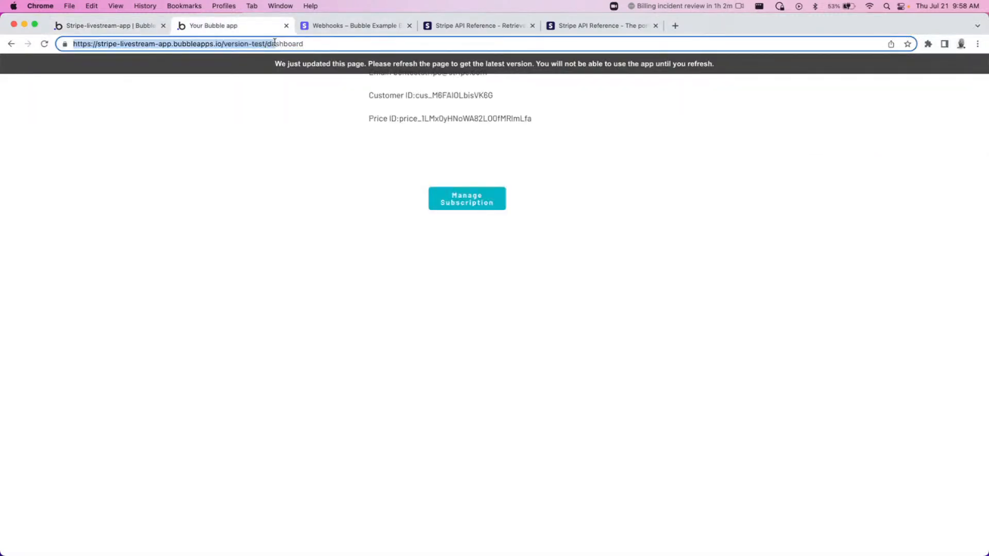
key(super+a)
key(super+c)
key(ctrl+shift+Tab)
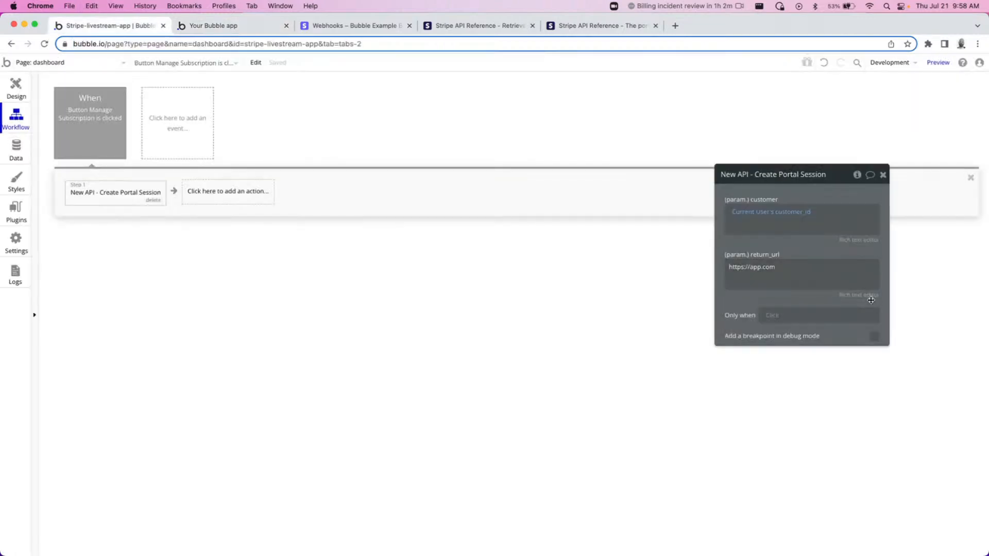
key(super+v)
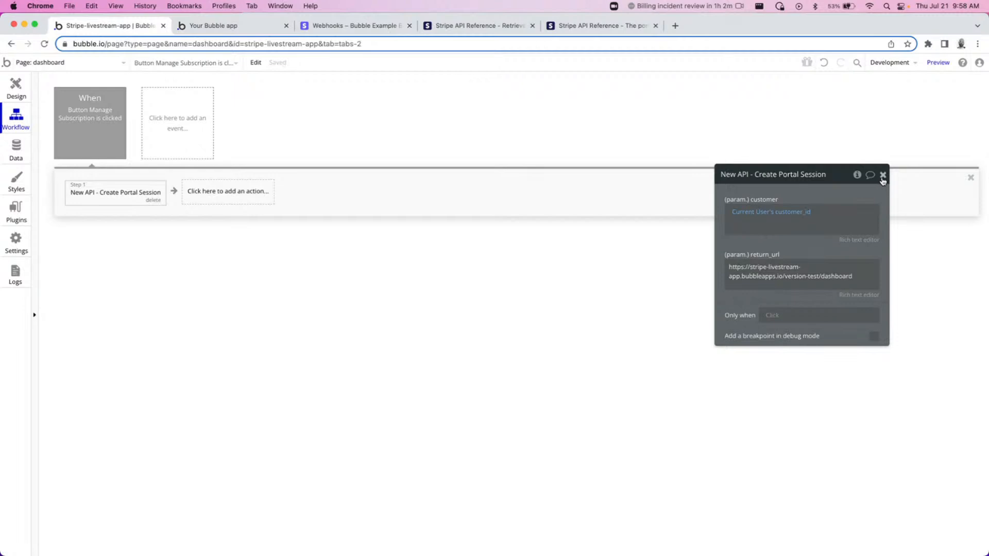
Add an Open an external website action as step 2 of the workflow.
click(222, 191)
mouse_move(227, 252)
click(327, 272)
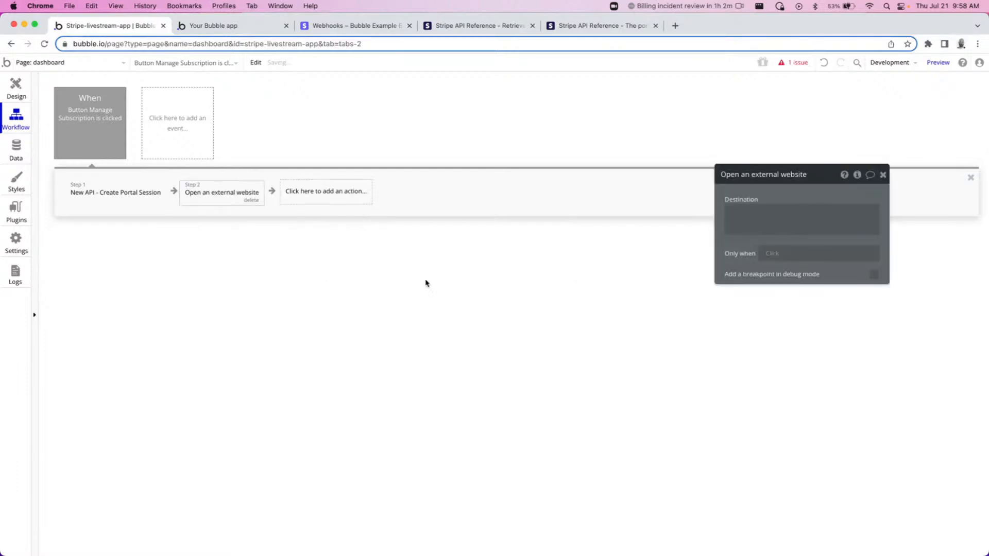
Set the destination to Result of step 1's url and close the action editor.
click(781, 218)
click(896, 214)
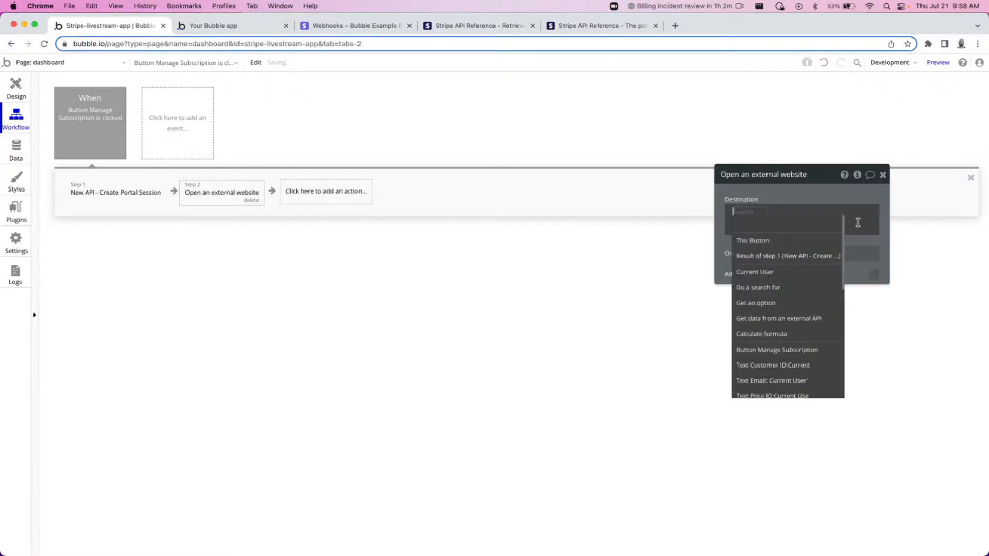
click(784, 257)
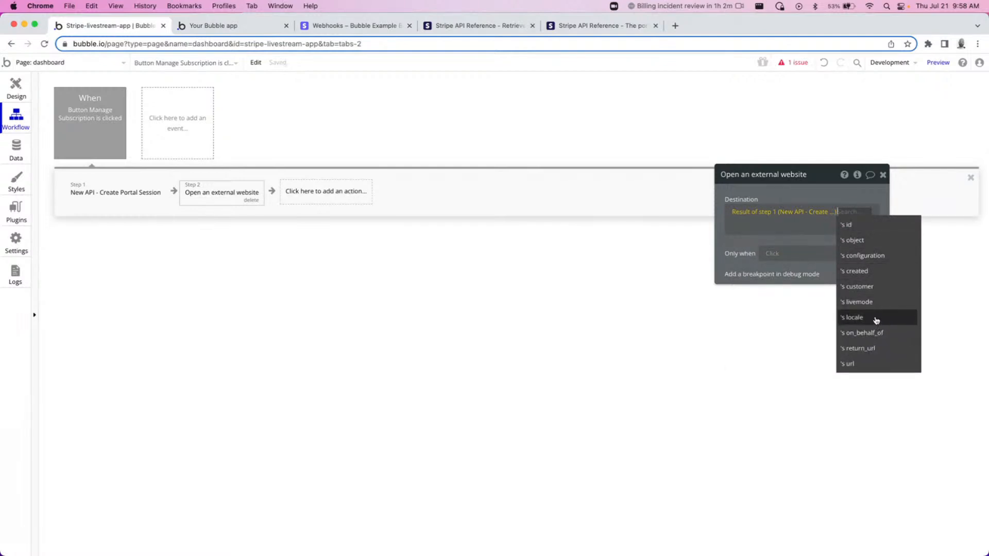
click(863, 364)
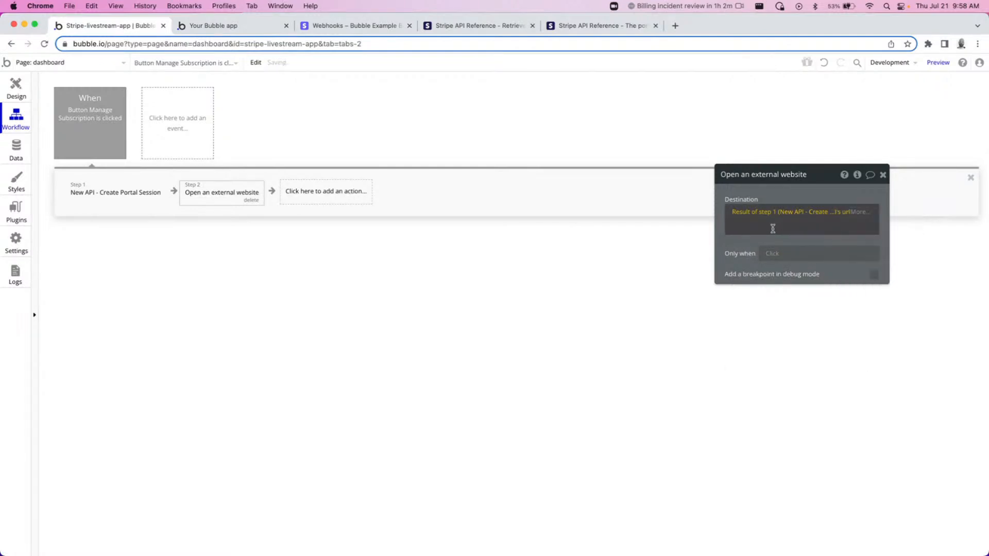
click(883, 176)
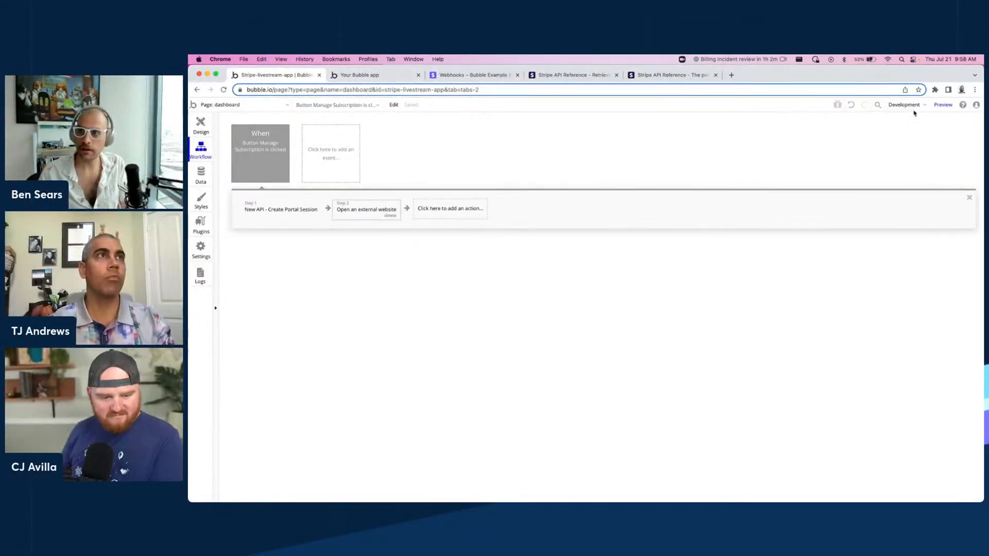
Preview the dashboard in test mode and open the Stripe customer portal with the Manage Subscription button.
click(943, 104)
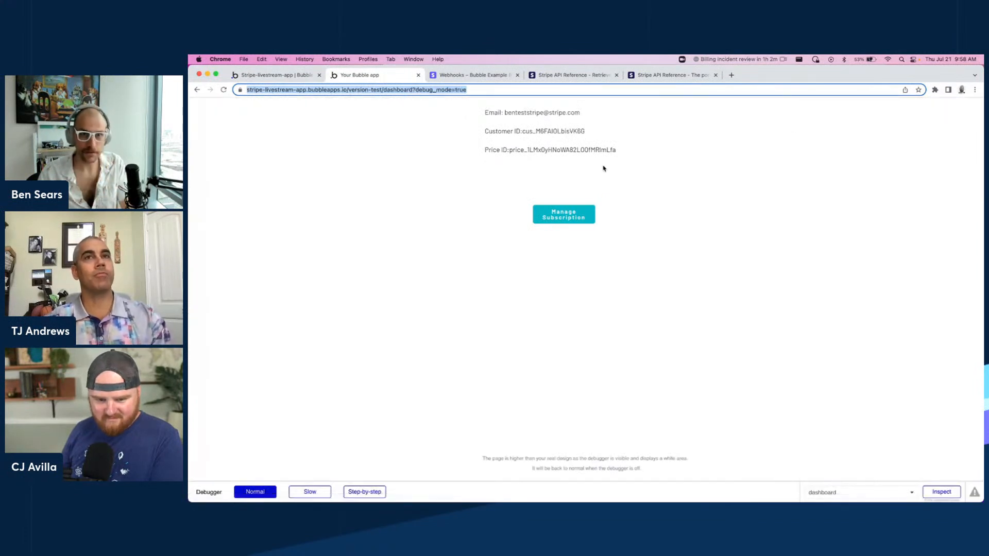
click(576, 219)
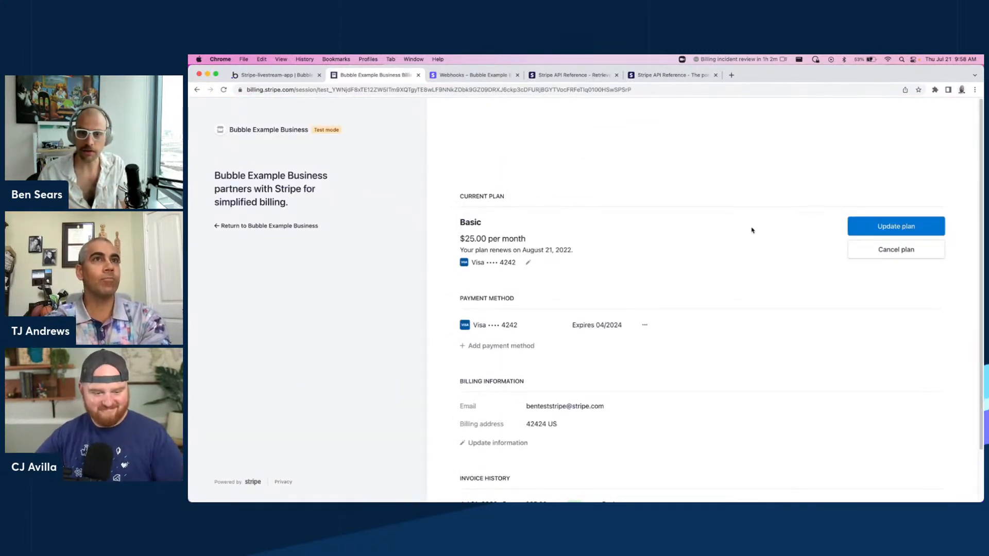
double_click(463, 222)
triple_click(477, 239)
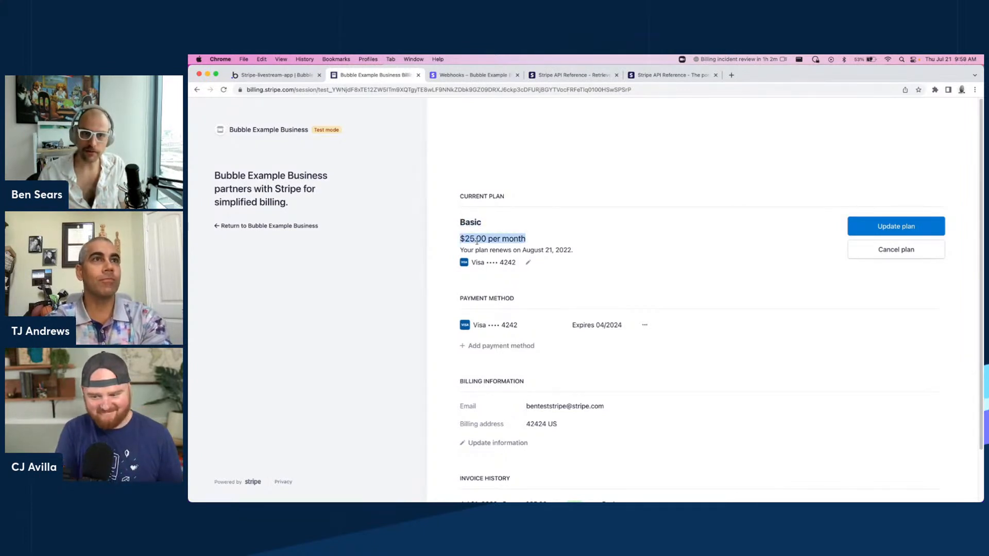
Upgrade the subscription from Basic to the Premium plan in the customer portal and confirm the change.
click(926, 229)
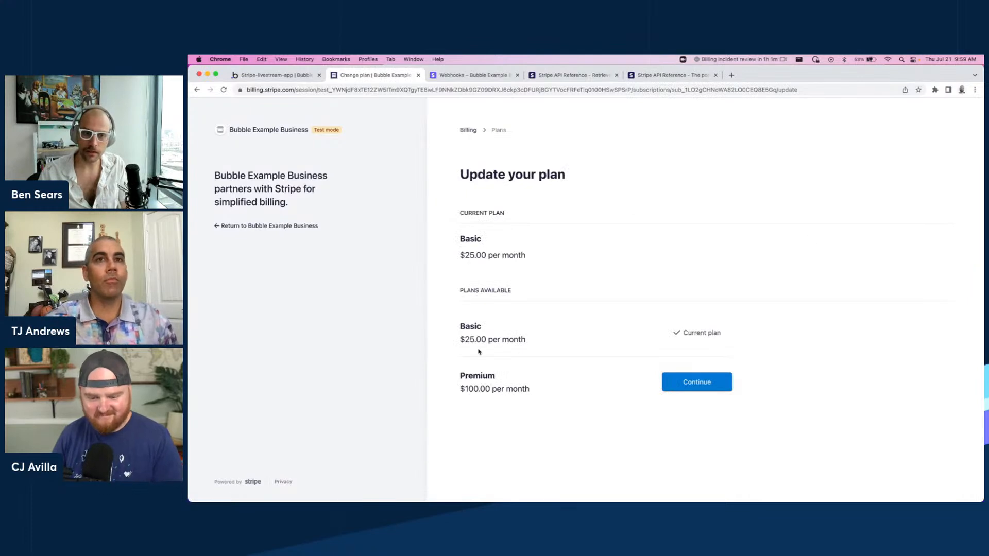
click(679, 388)
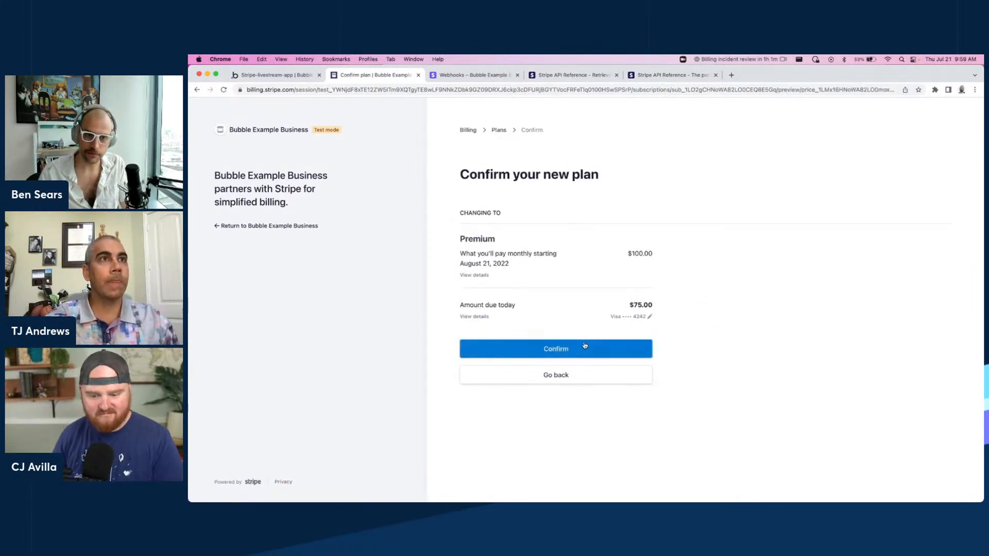
double_click(638, 305)
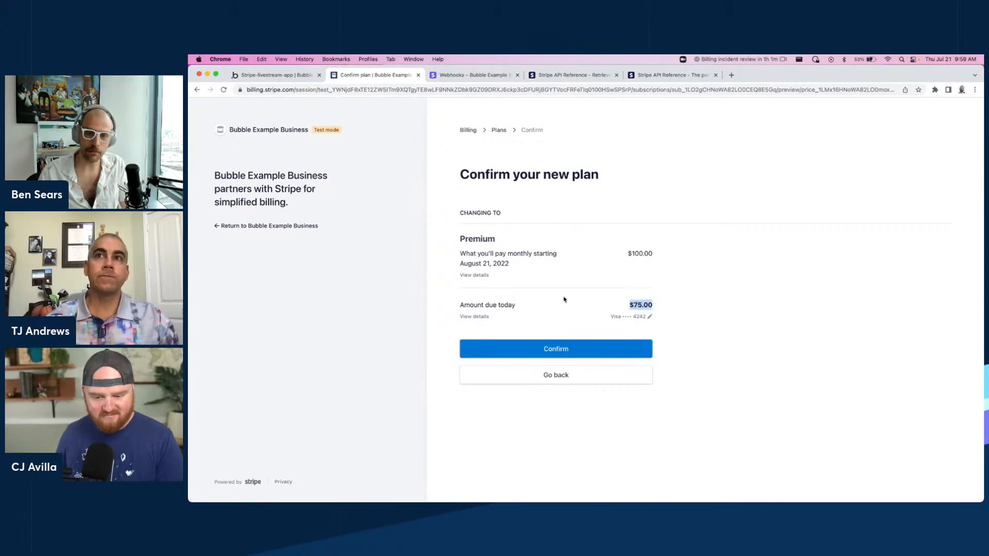
click(552, 352)
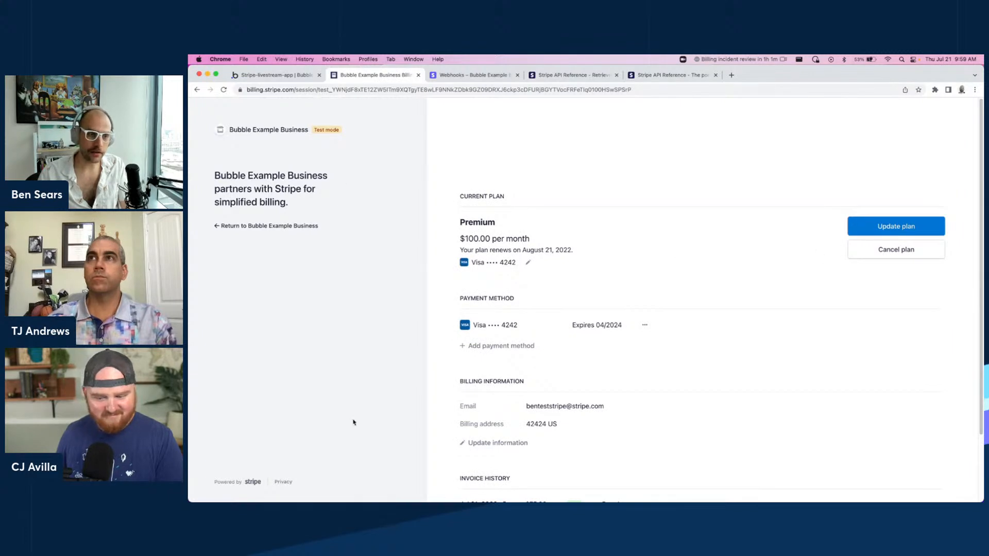
Return from the portal to the app dashboard and check the displayed Price ID.
scroll(600, 353, down, 3)
click(280, 226)
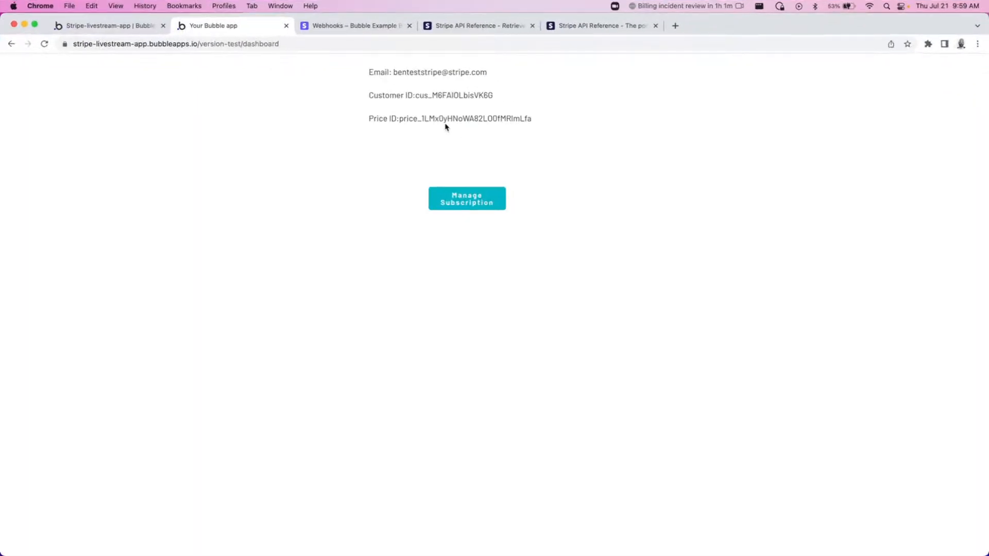
double_click(445, 120)
drag(541, 122, 398, 120)
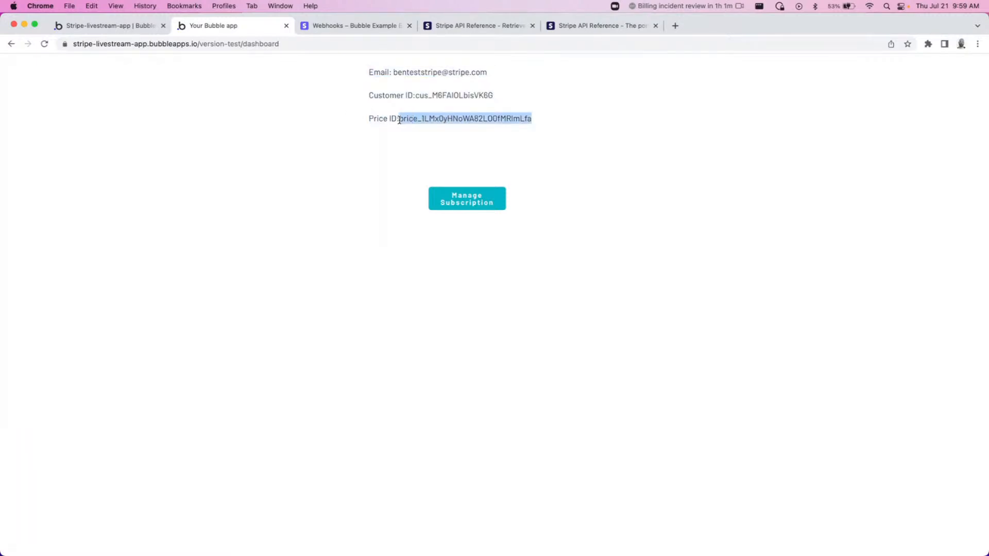
click(504, 158)
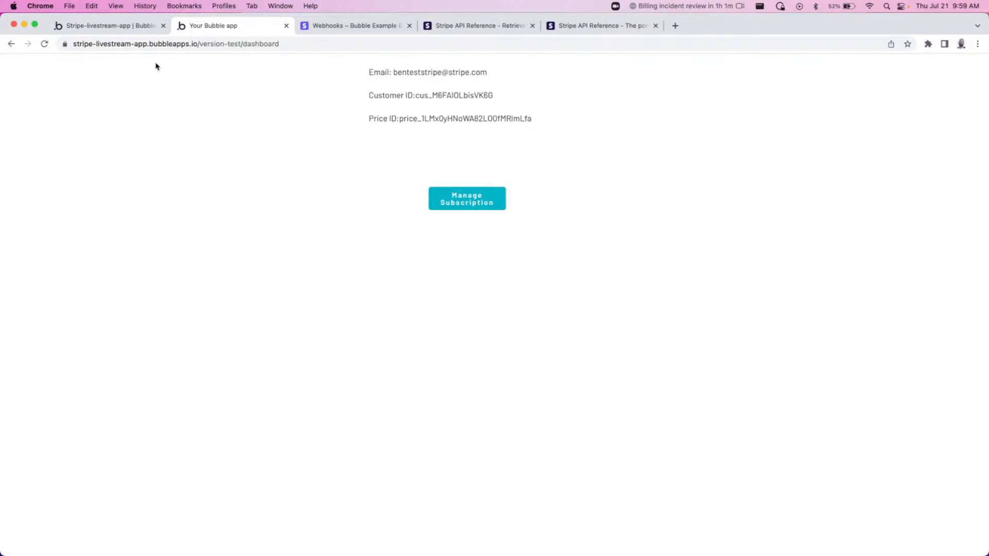
In the editor's backend workflows, create a new API workflow named change-plan.
click(118, 25)
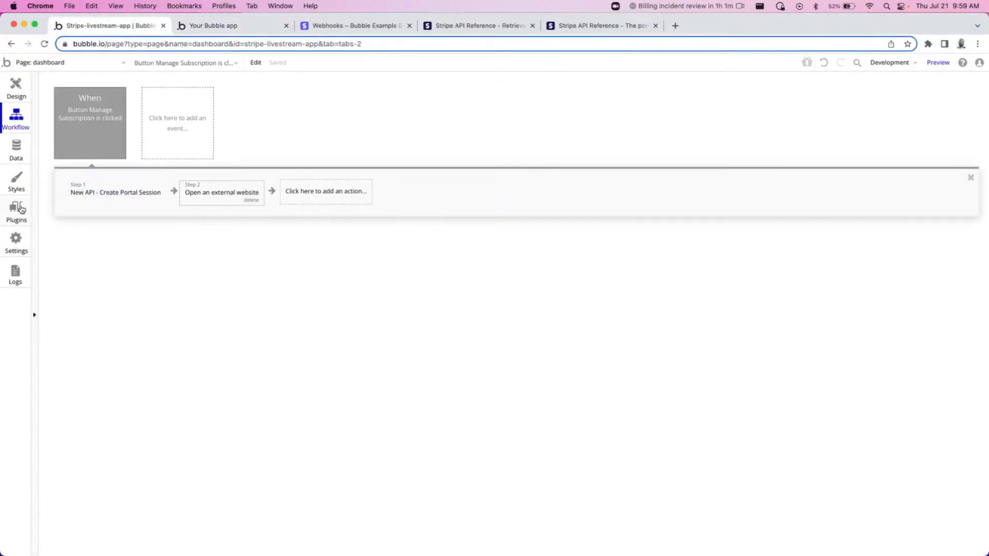
click(88, 71)
click(57, 180)
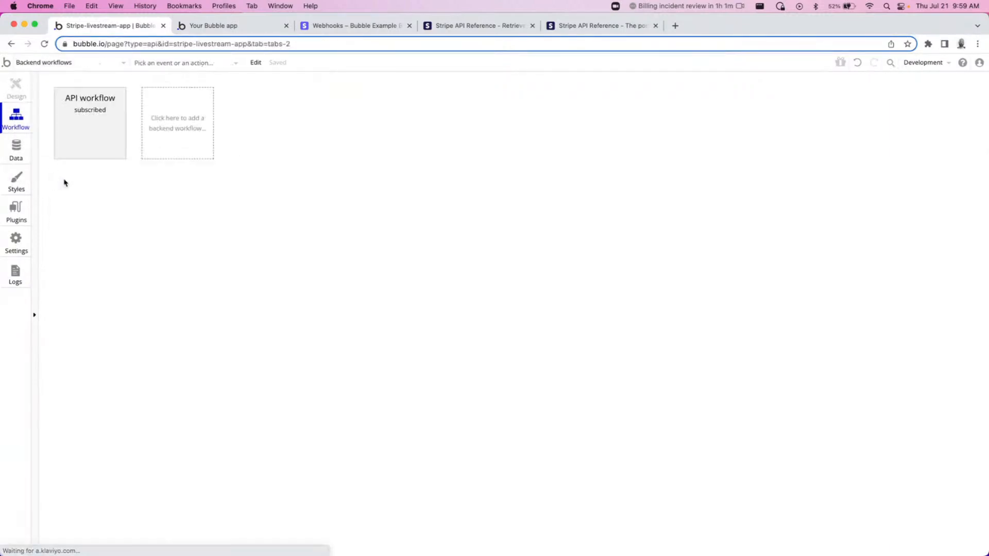
click(176, 133)
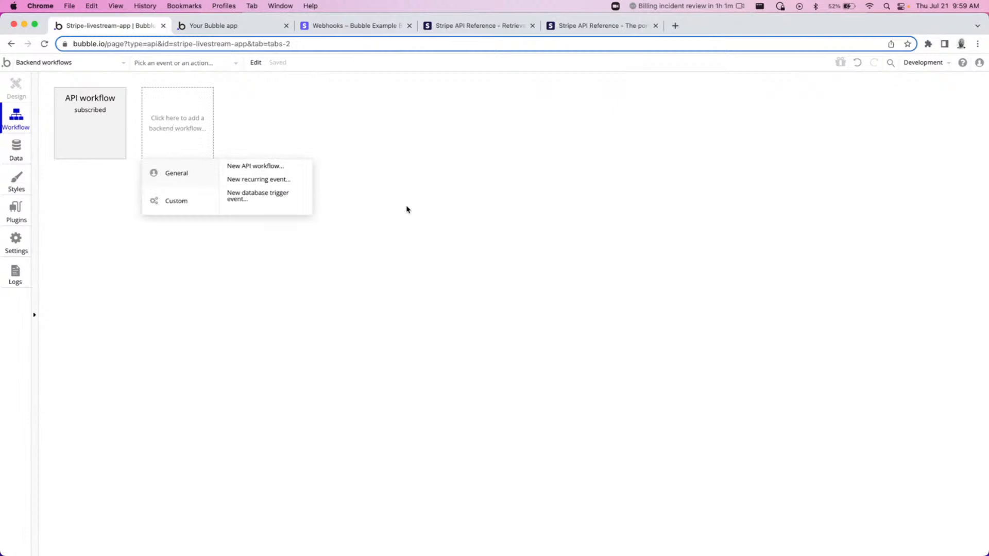
click(275, 168)
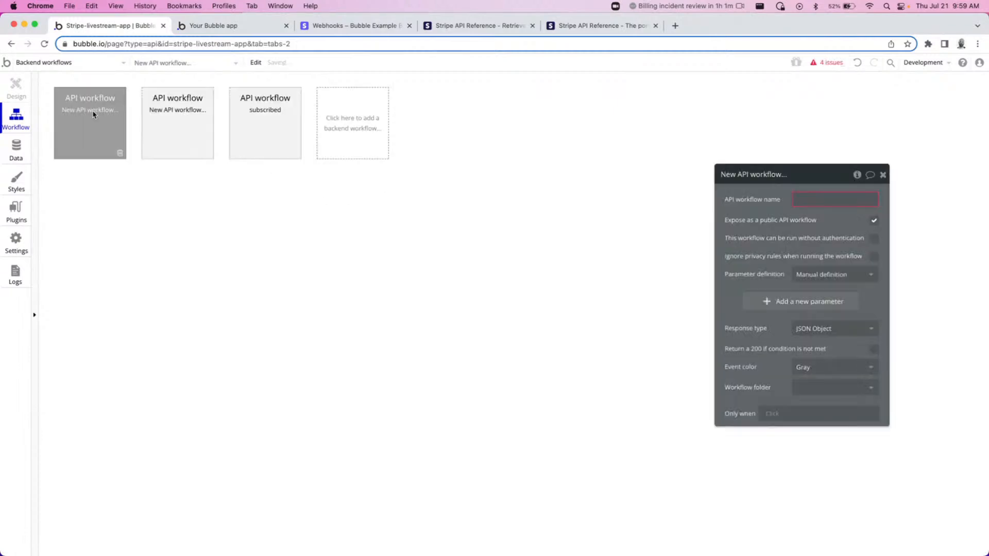
text(change-plan)
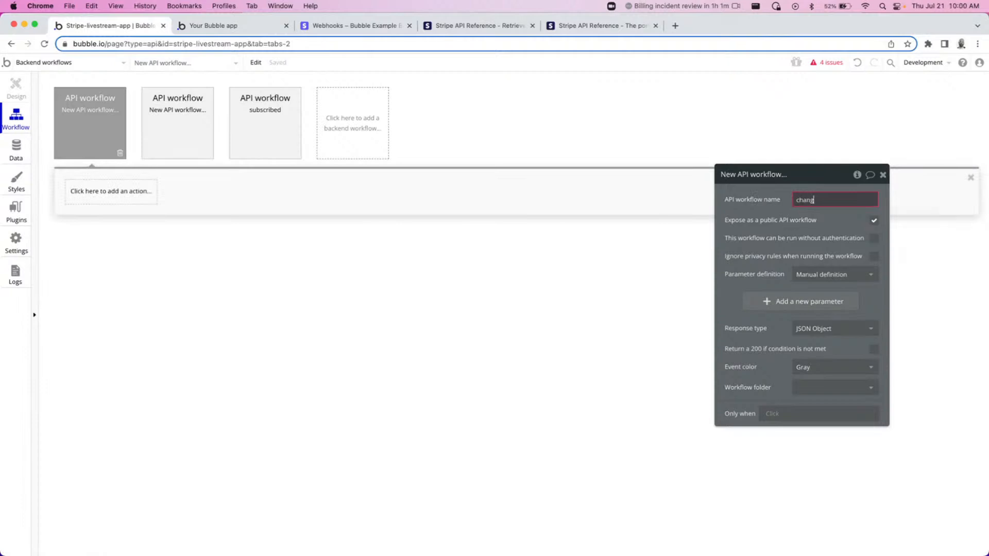
Allow running without authentication, set parameter definition to Detect request data, start detection and copy the initialize URL.
click(874, 238)
click(855, 274)
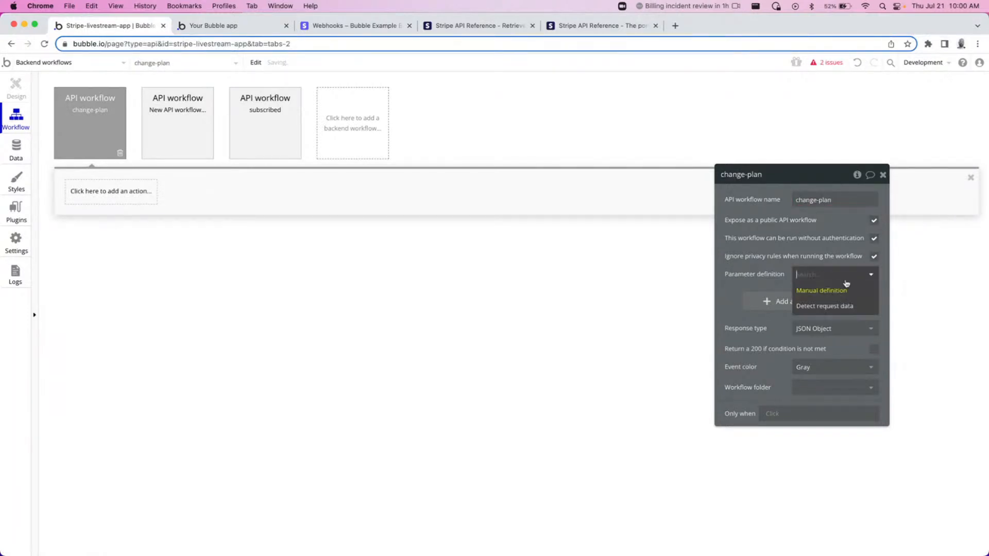
click(827, 307)
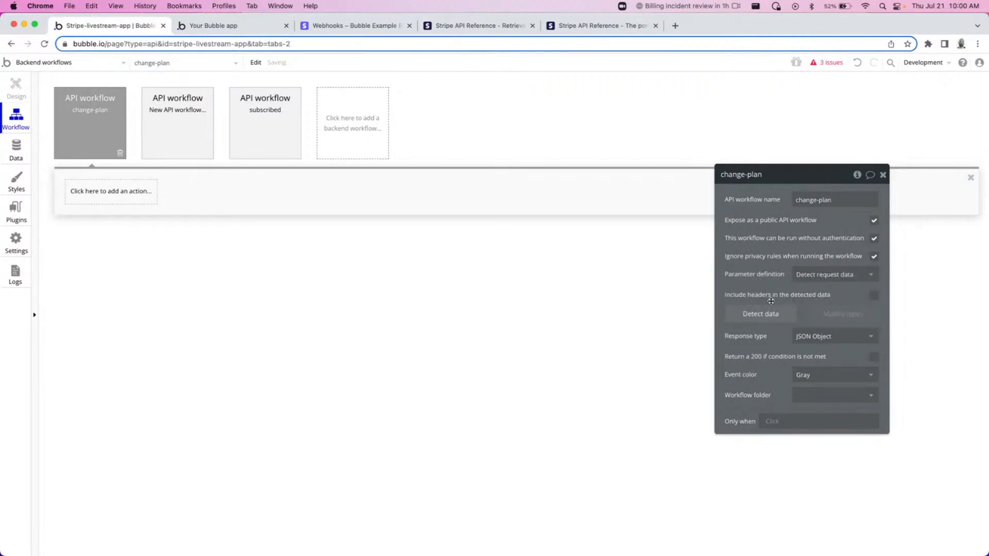
click(761, 315)
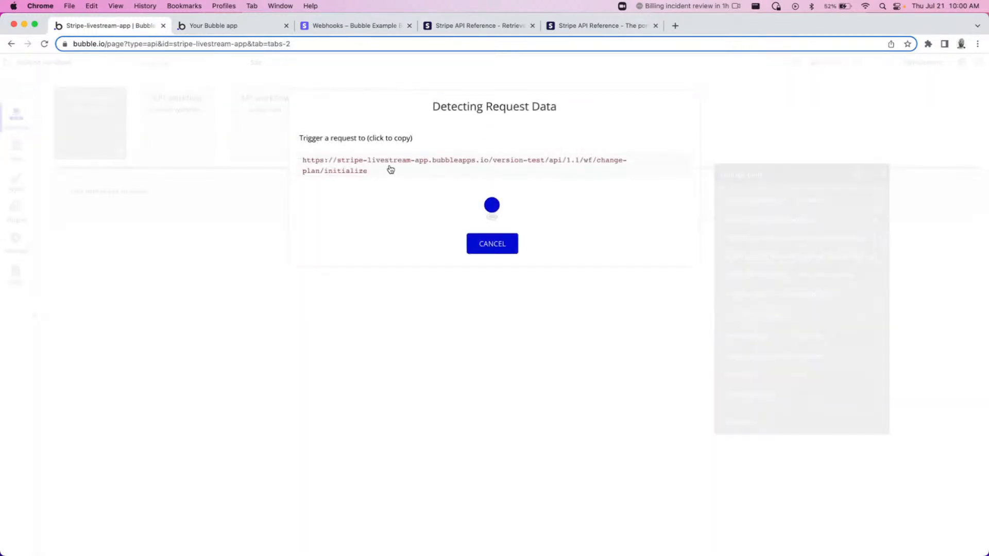
click(464, 161)
Inspect the existing plan-change webhook endpoint and its recent events in the Stripe dashboard.
click(332, 26)
click(102, 170)
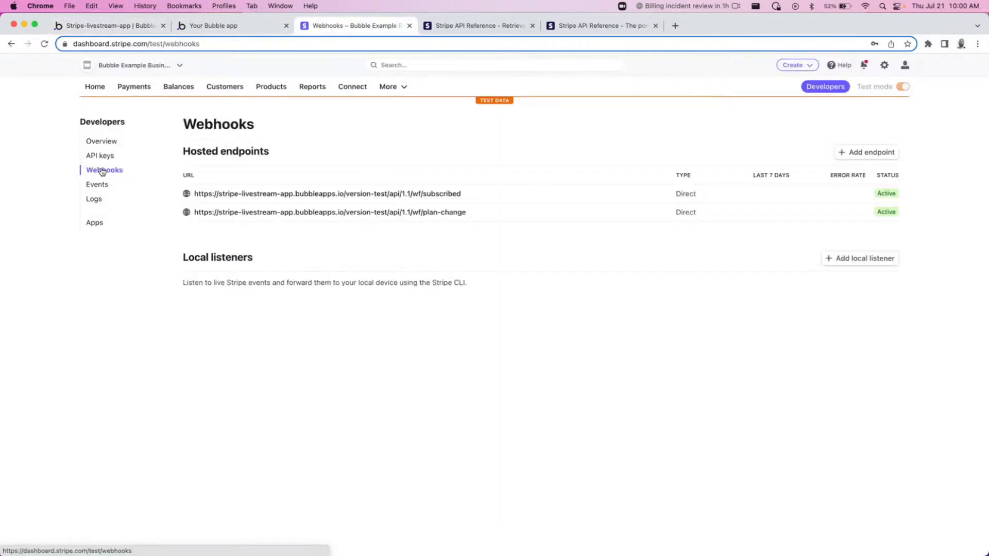
click(459, 212)
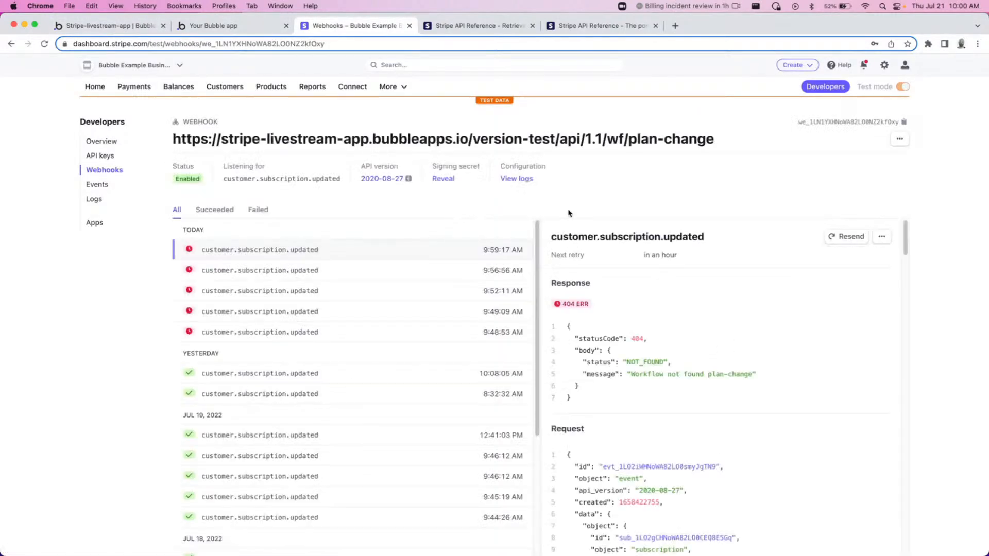
key(super+bracketleft)
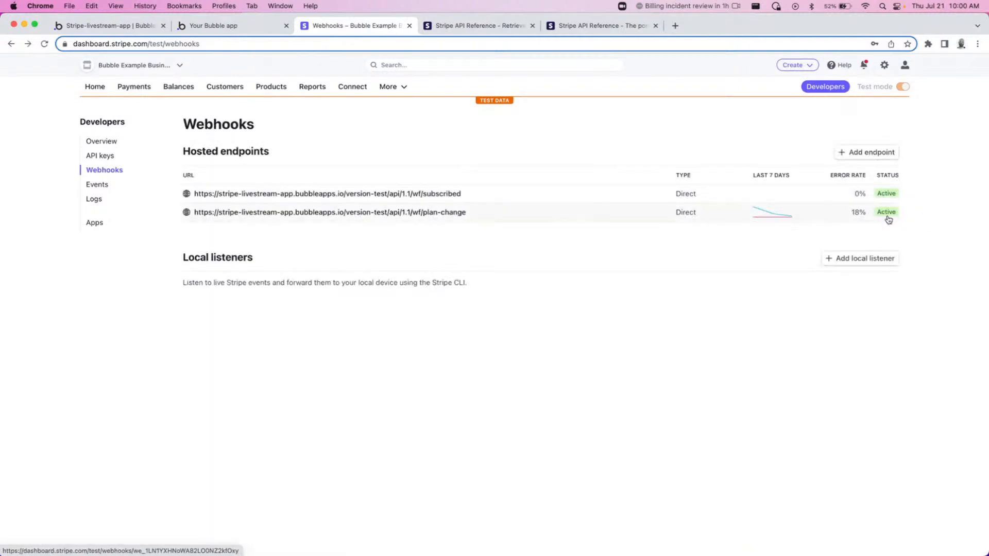
Start adding a new webhook endpoint and paste the copied change-plan/initialize URL as the endpoint URL.
click(858, 157)
click(236, 202)
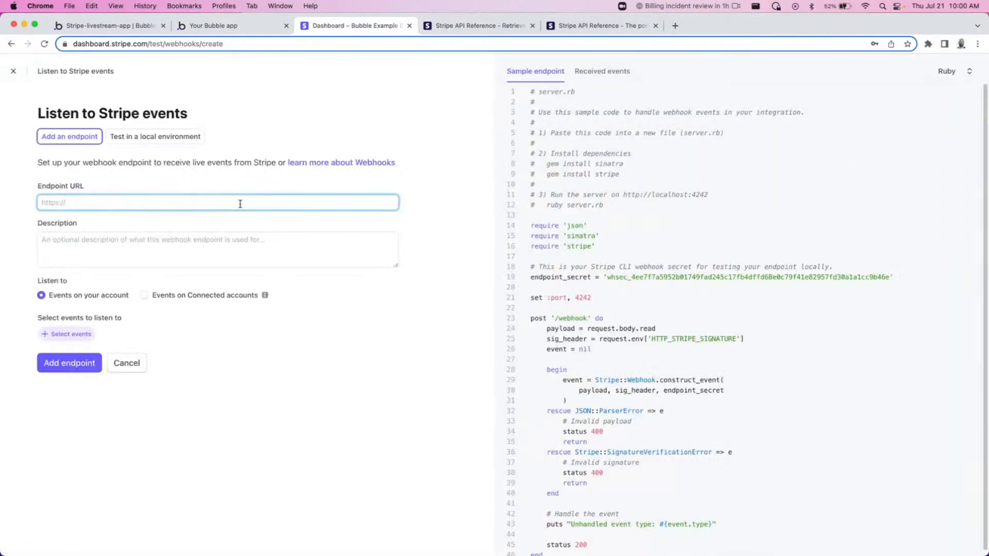
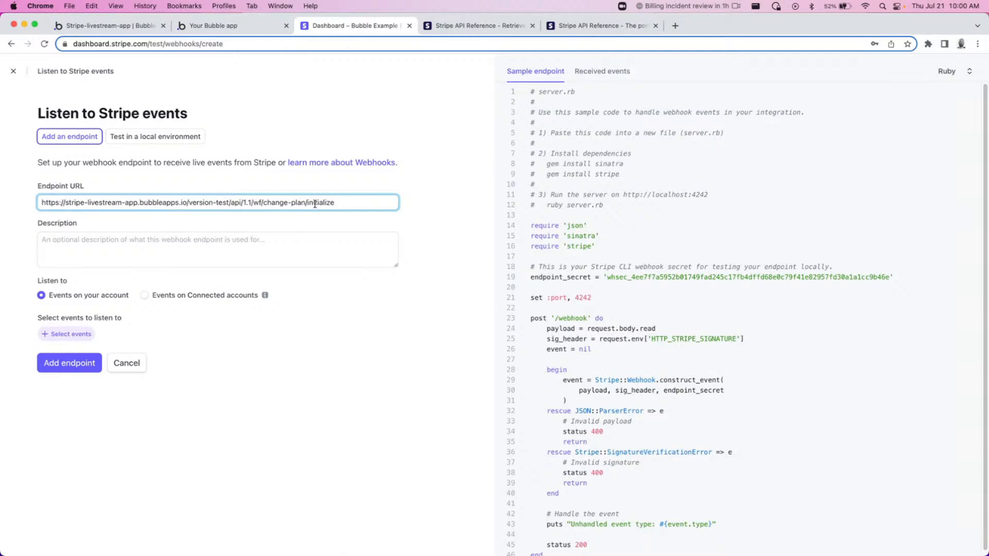
Search for and select the customer.subscription.updated event, then add the endpoint.
click(72, 334)
click(150, 139)
text(subscri)
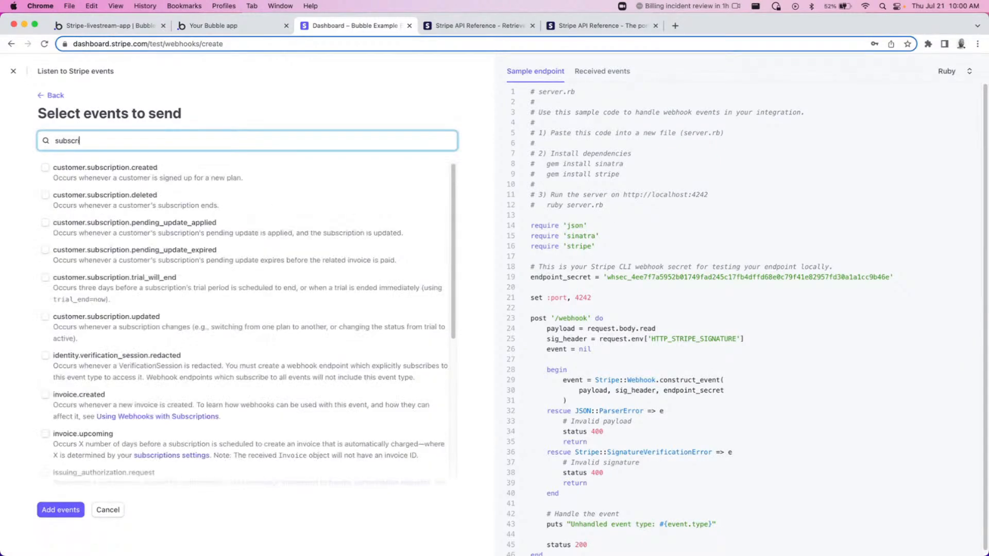
text(ption.upd)
click(122, 167)
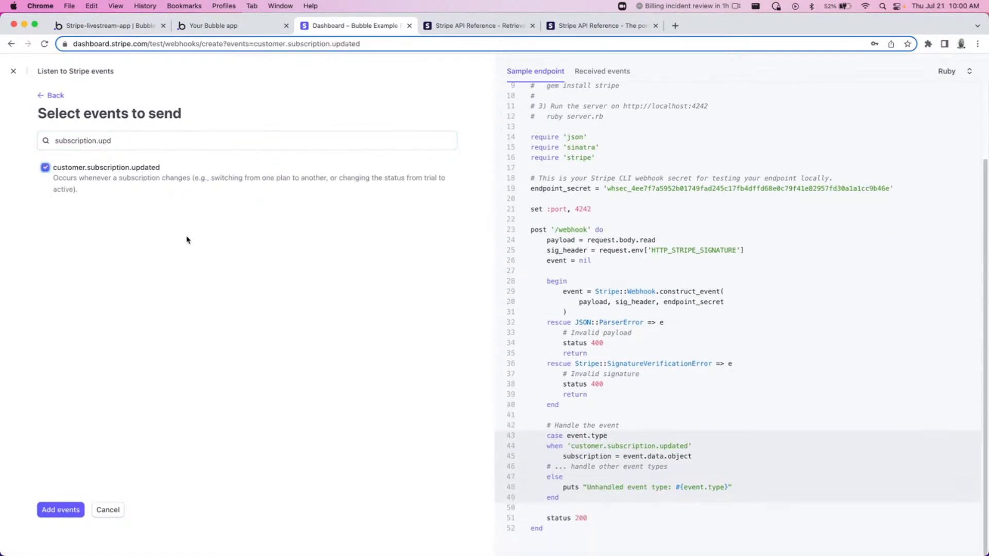
click(52, 512)
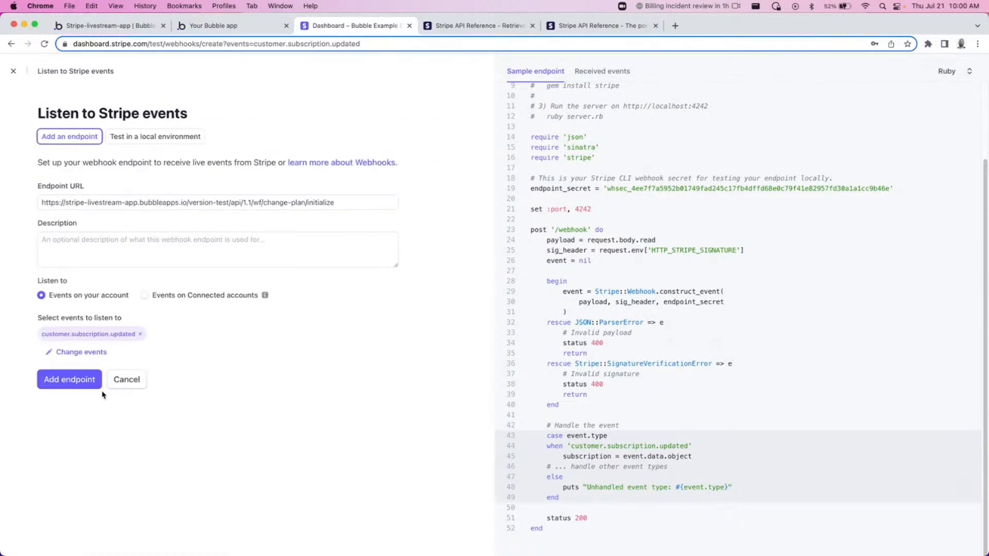
click(78, 381)
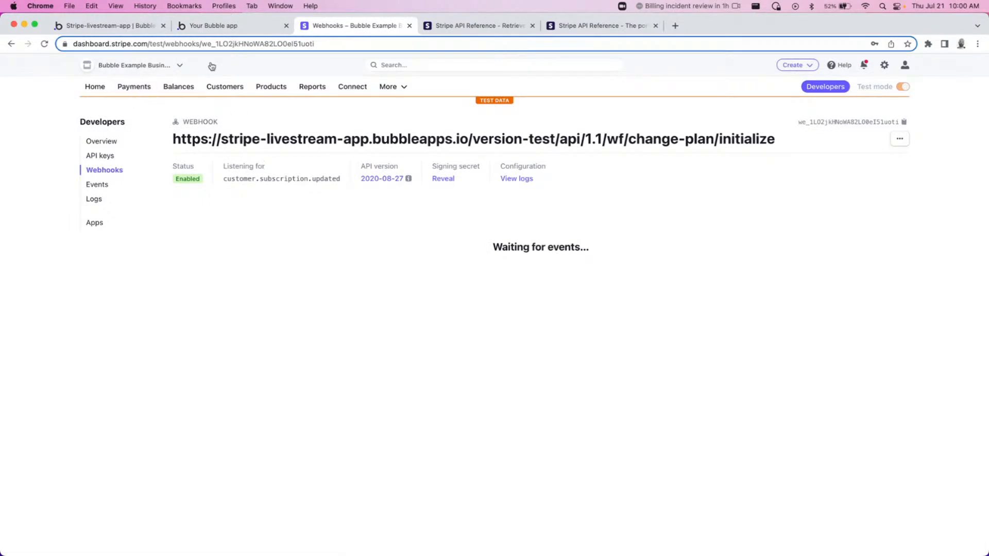
Reload the app dashboard and open the customer portal again via Manage Subscription.
click(223, 26)
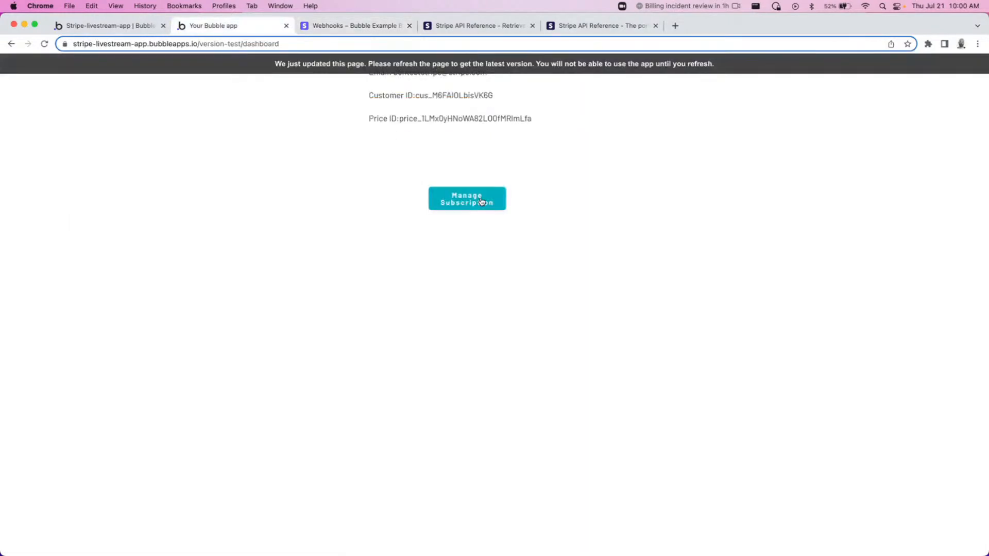
click(465, 203)
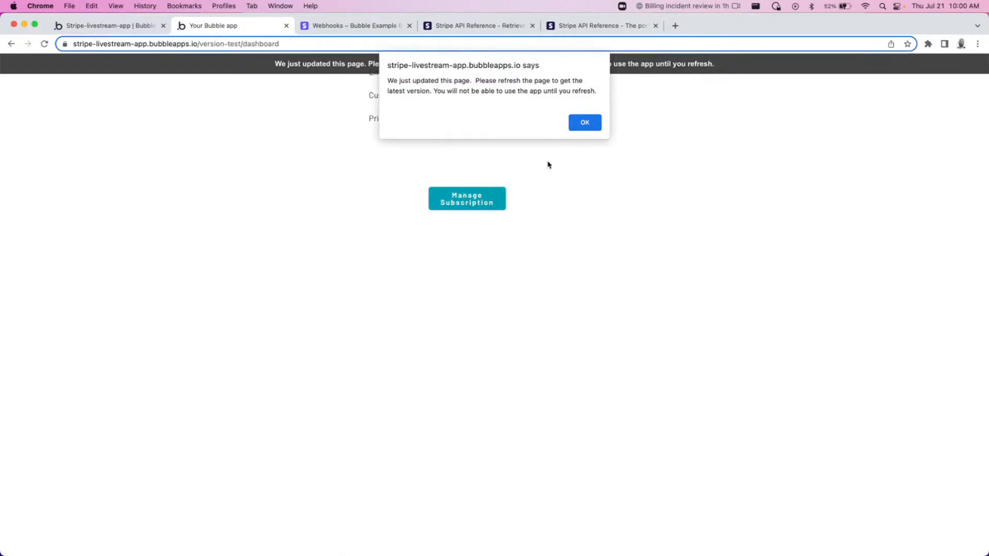
click(588, 124)
key(super+r)
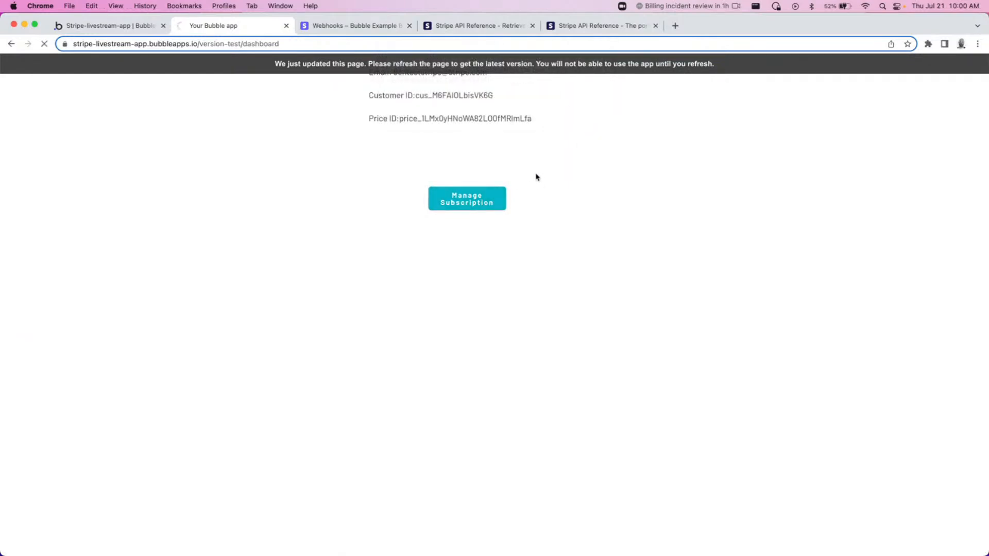
click(453, 208)
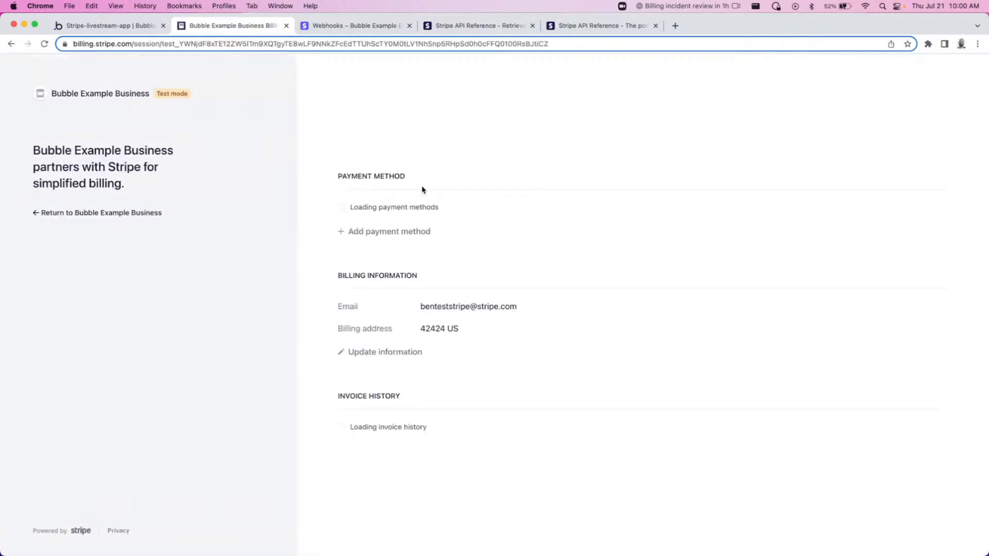
Switch the subscription back to the Basic plan, confirm, and return to the Bubble editor tab.
click(877, 219)
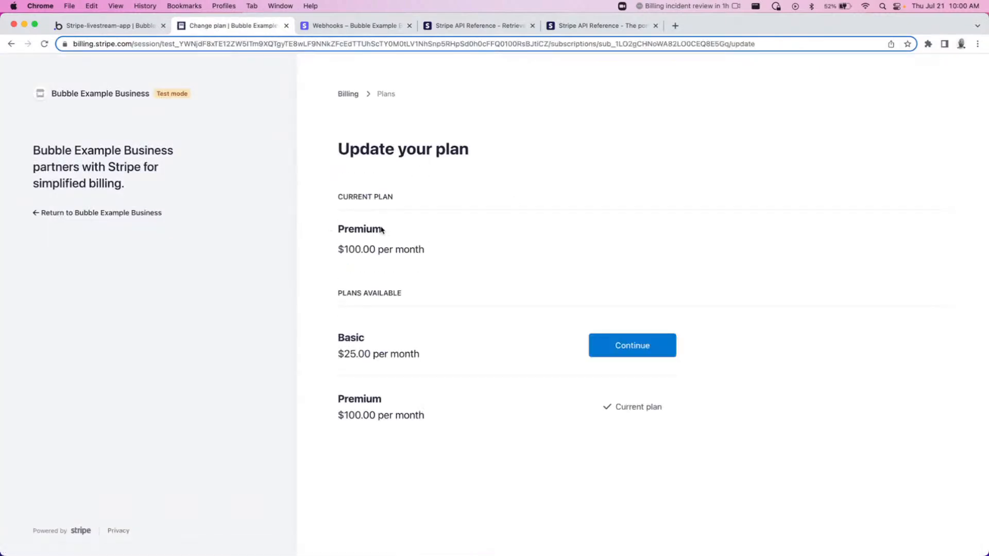
click(646, 348)
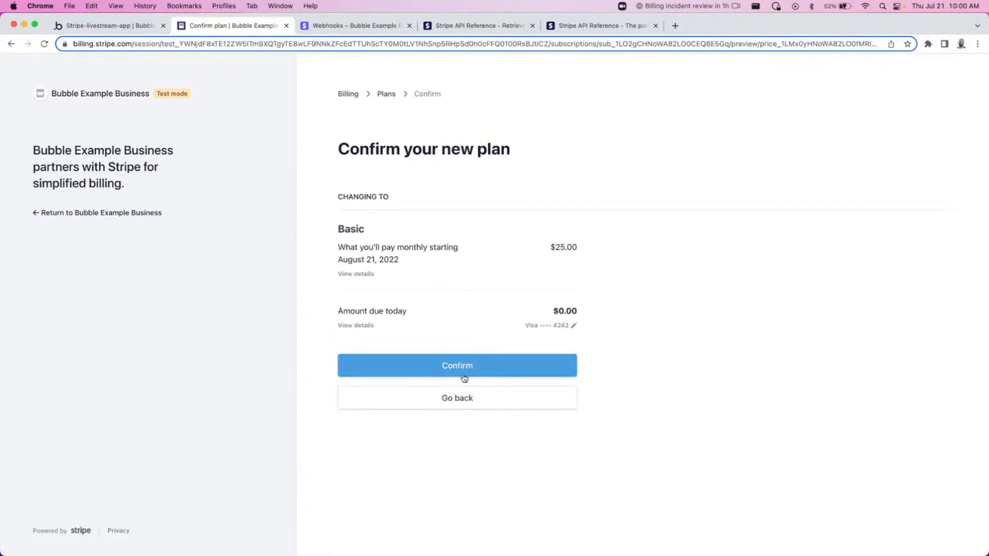
click(458, 373)
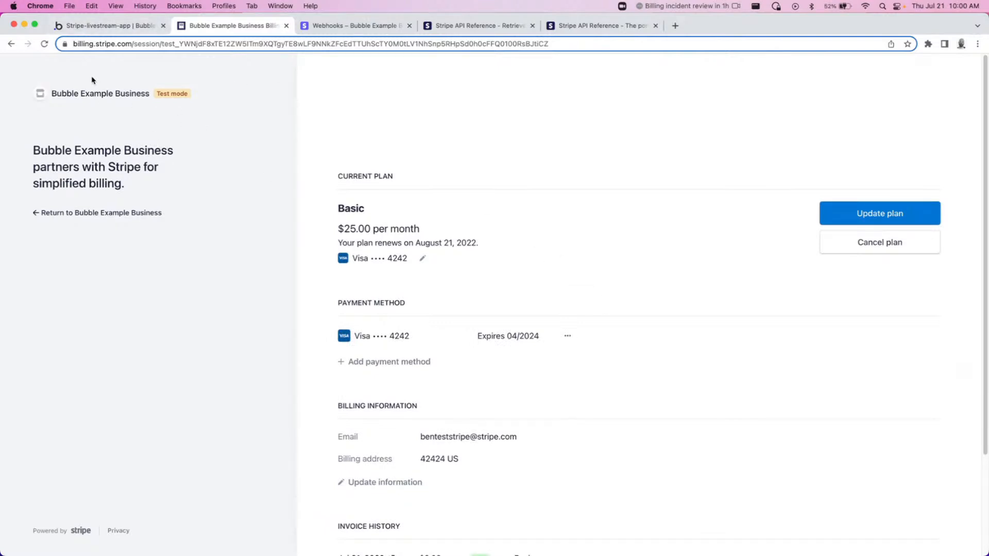
click(135, 29)
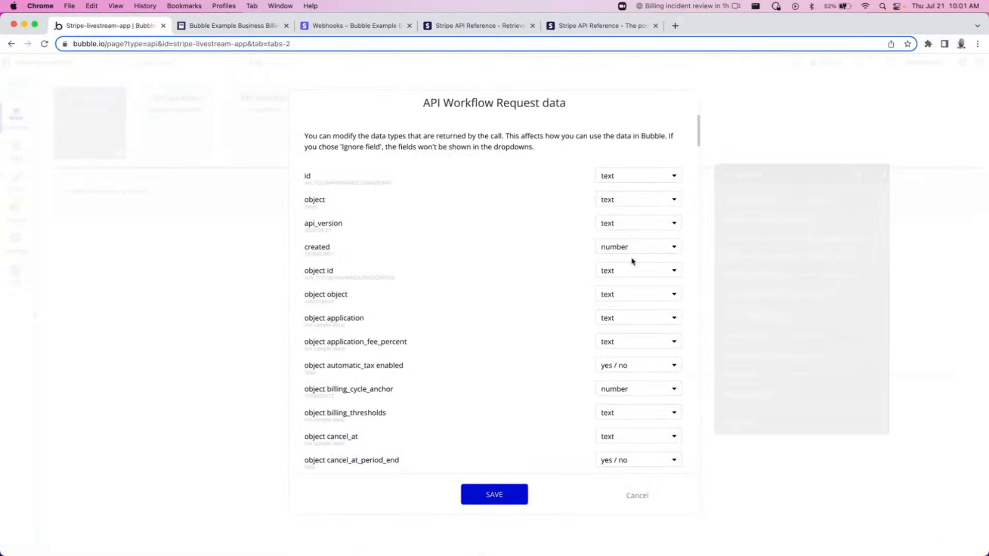
Review the detected request data types for the change-plan workflow and save them.
scroll(461, 253, down, 3)
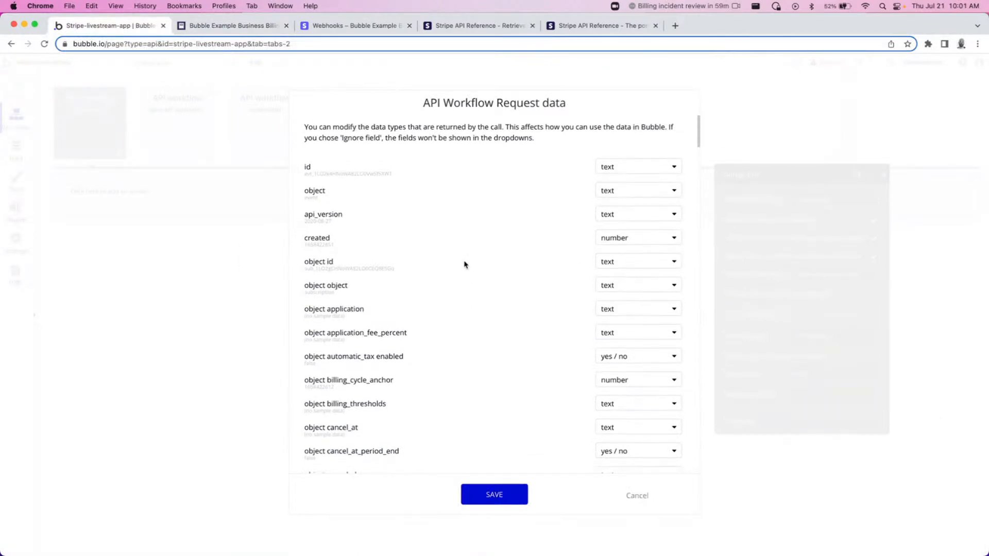
scroll(404, 278, up, 1)
scroll(397, 257, down, 6)
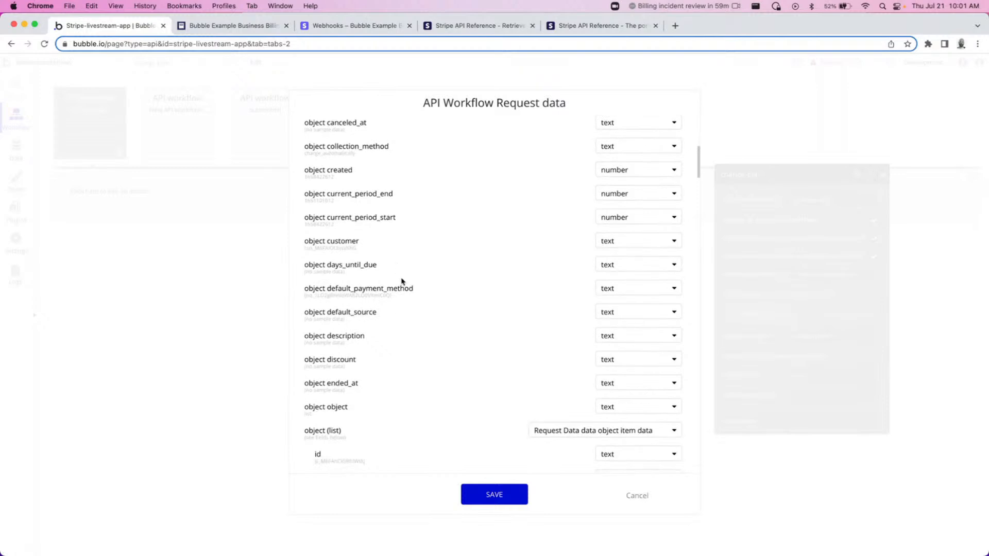
scroll(402, 281, down, 3)
double_click(363, 402)
click(525, 418)
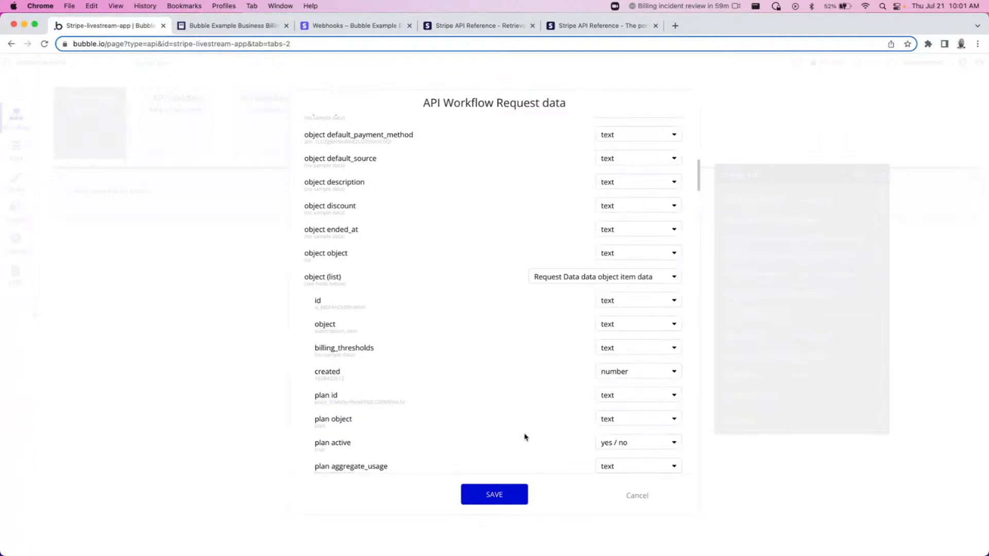
click(497, 502)
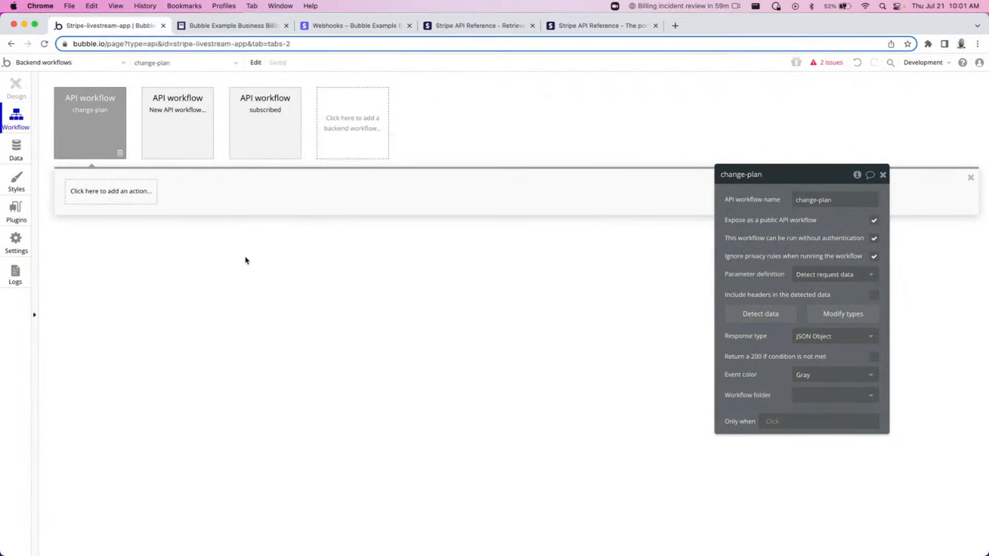
Add a Make changes to thing action to the change-plan workflow, choosing a search as the thing to change.
click(112, 199)
mouse_move(110, 273)
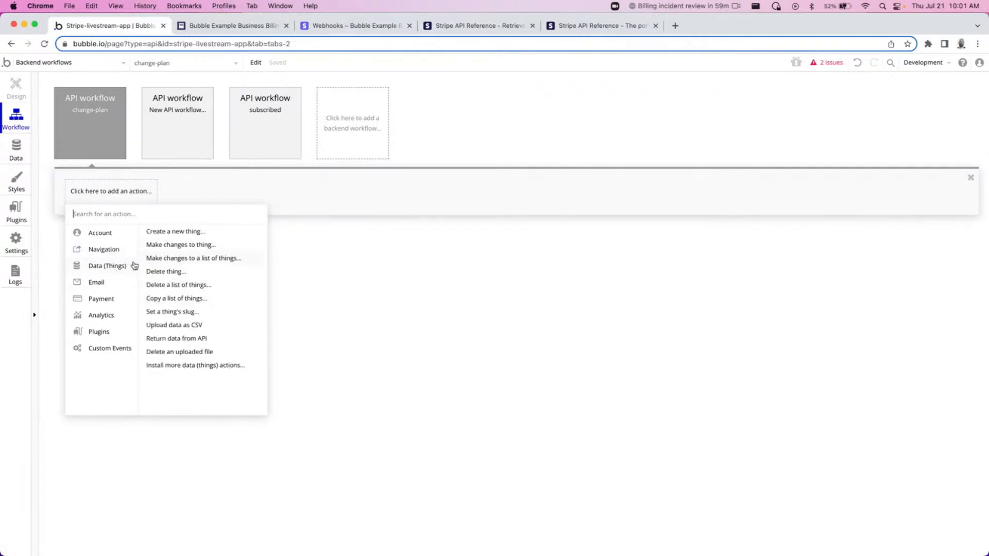
click(182, 245)
click(809, 200)
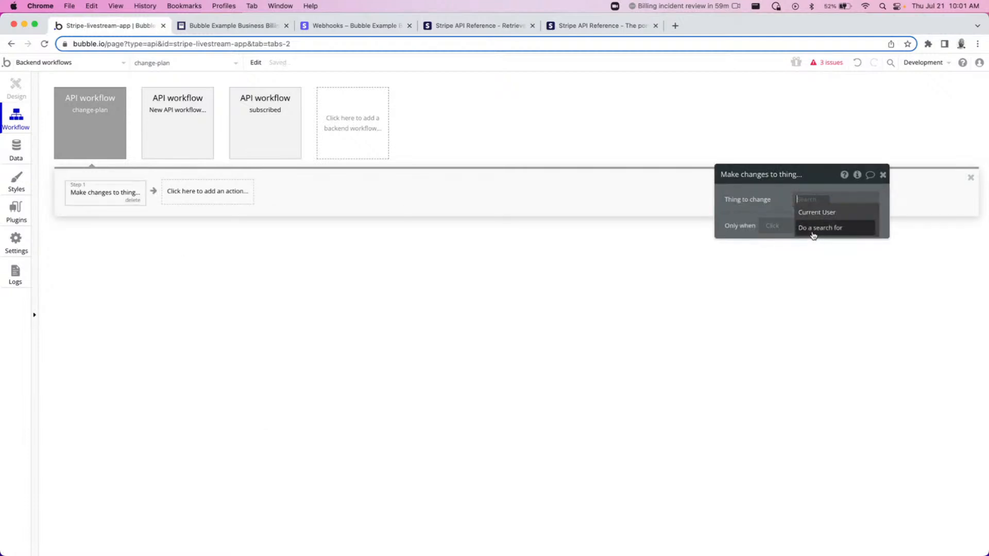
click(811, 228)
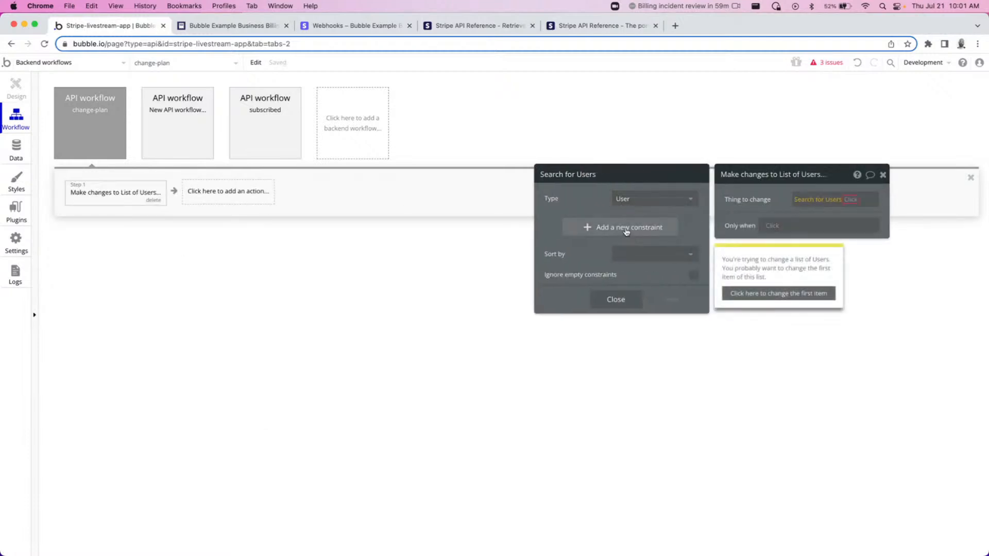
Constrain the User search to customer_id = Request Data's object customer and take its first item.
click(625, 233)
click(551, 226)
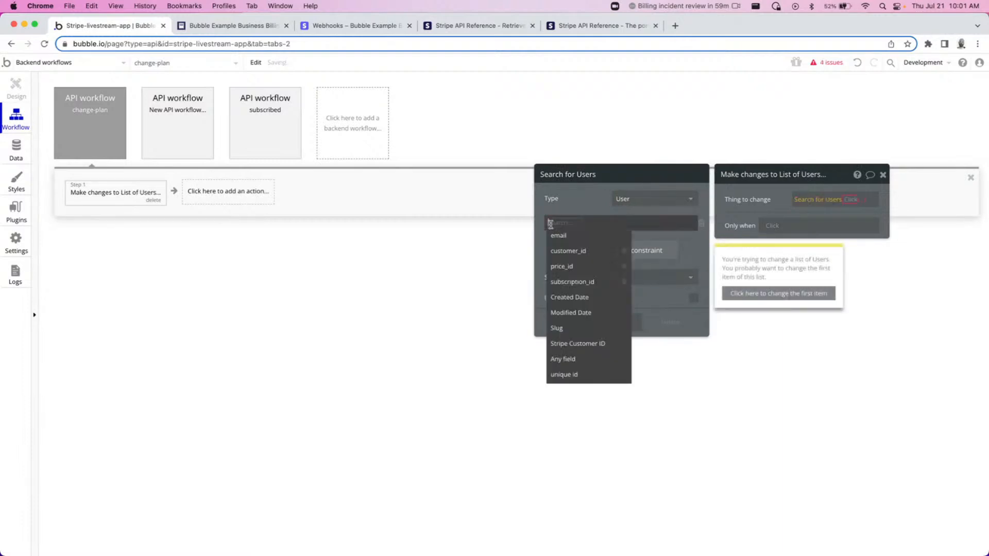
click(570, 252)
click(600, 222)
click(609, 238)
click(603, 223)
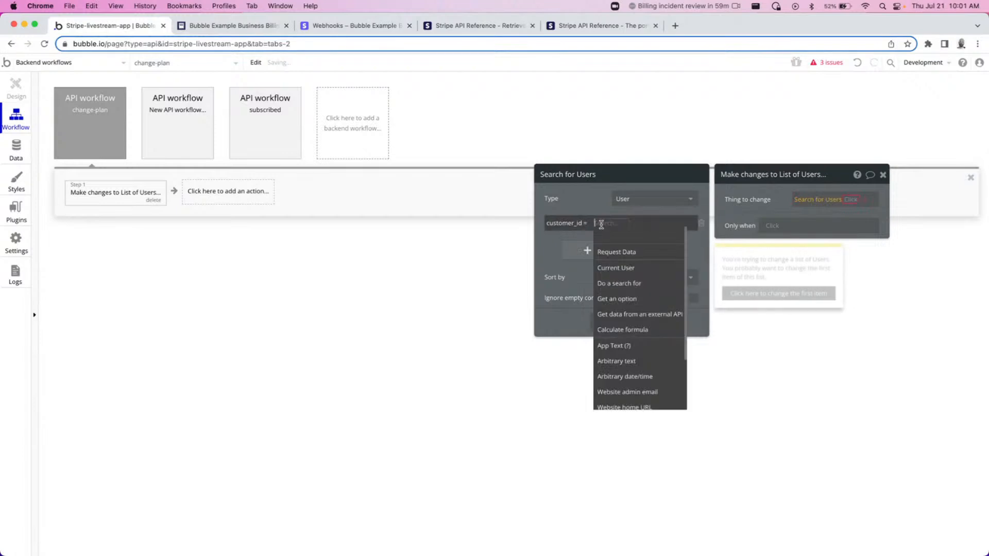
click(609, 254)
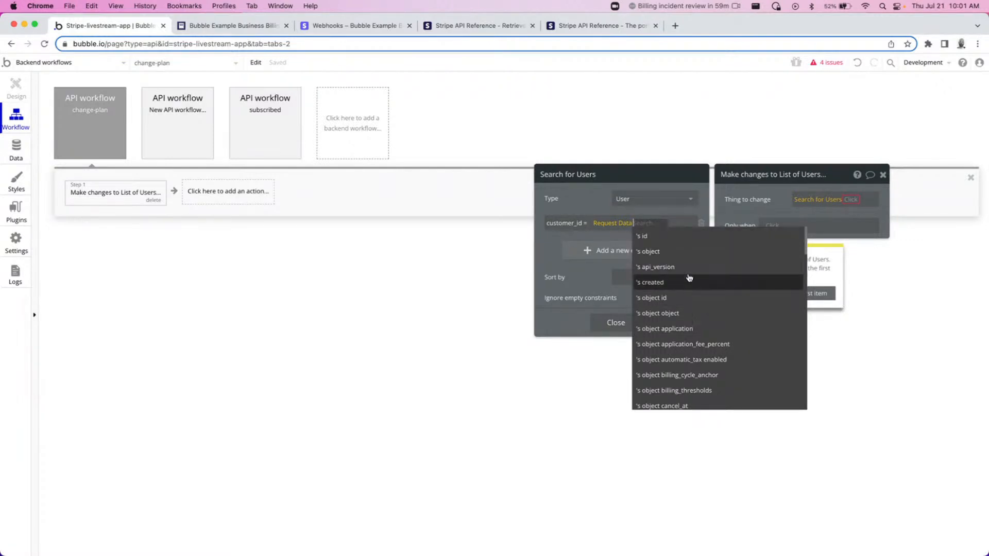
text(custo)
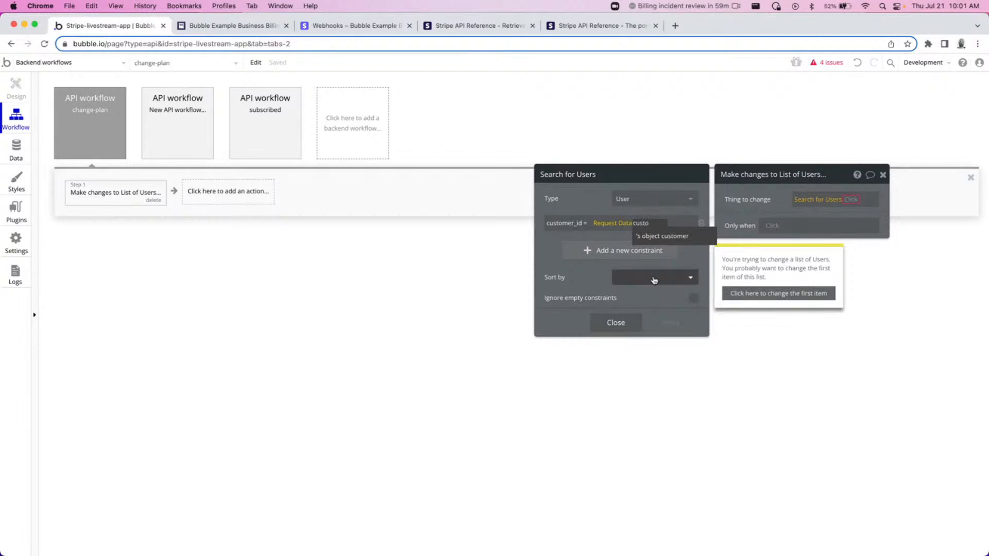
click(663, 236)
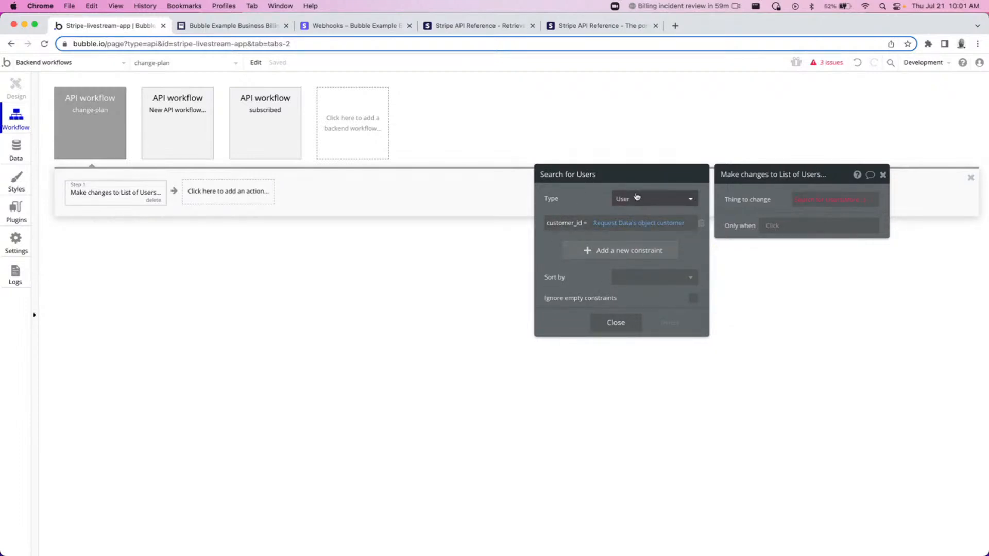
click(860, 205)
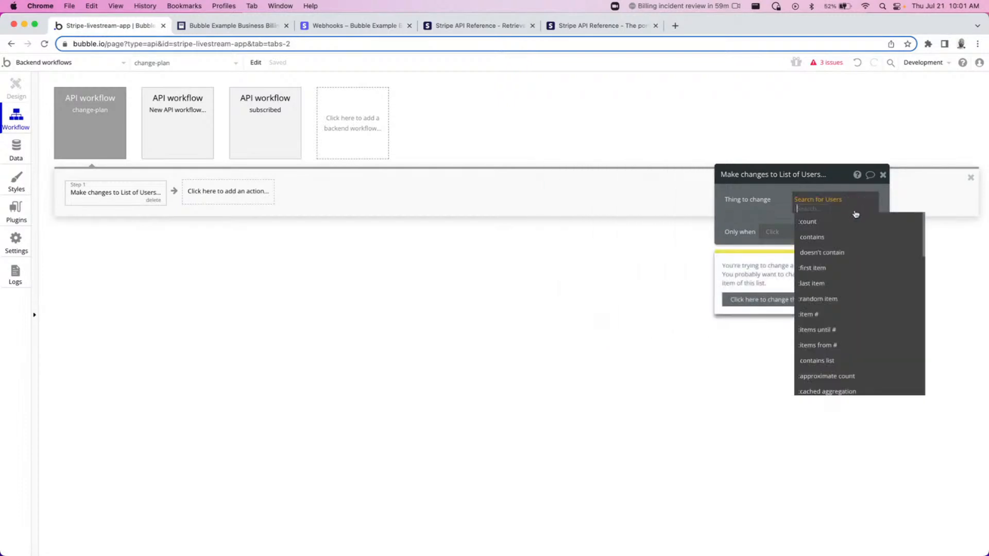
click(831, 273)
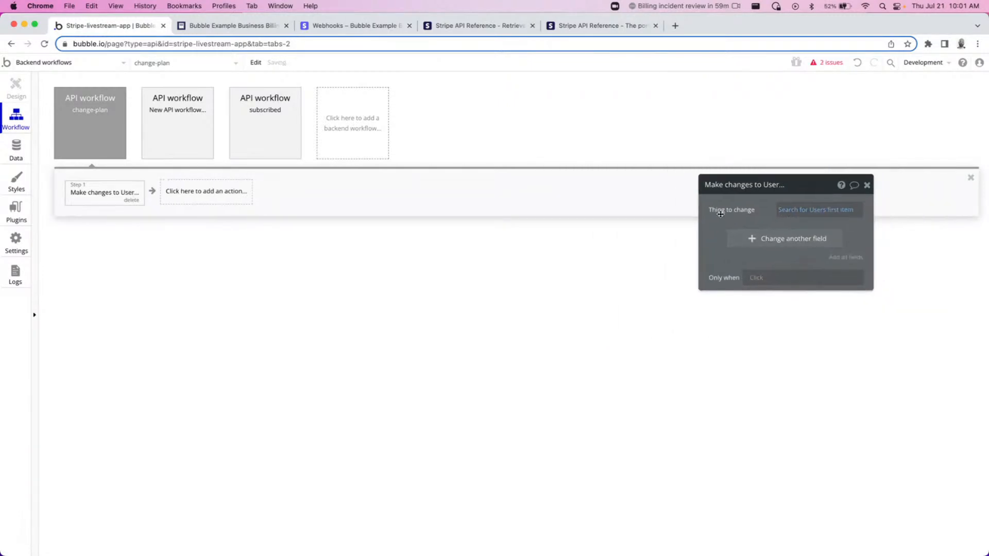
Add a field change setting price_id to Request Data's object plan id, then close the action.
click(768, 235)
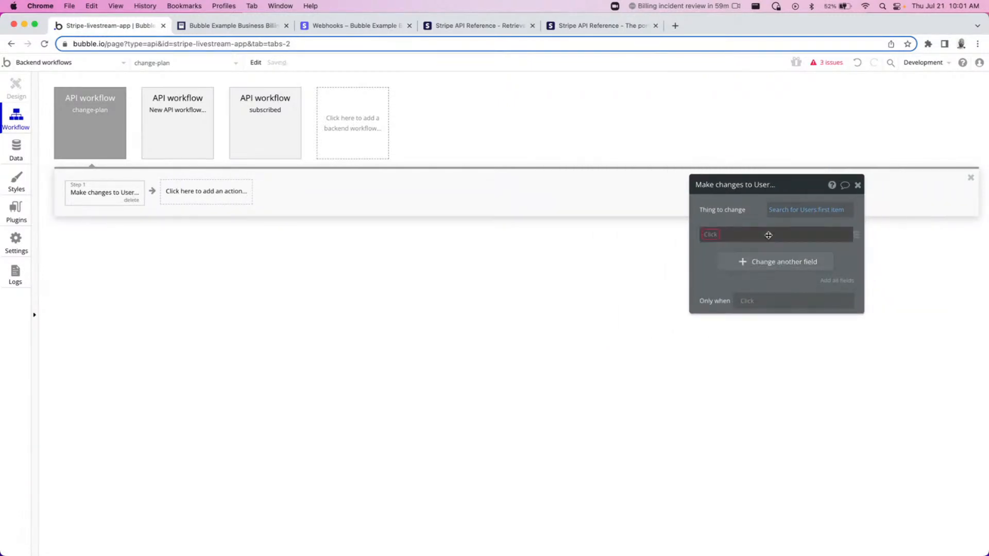
click(740, 238)
click(730, 261)
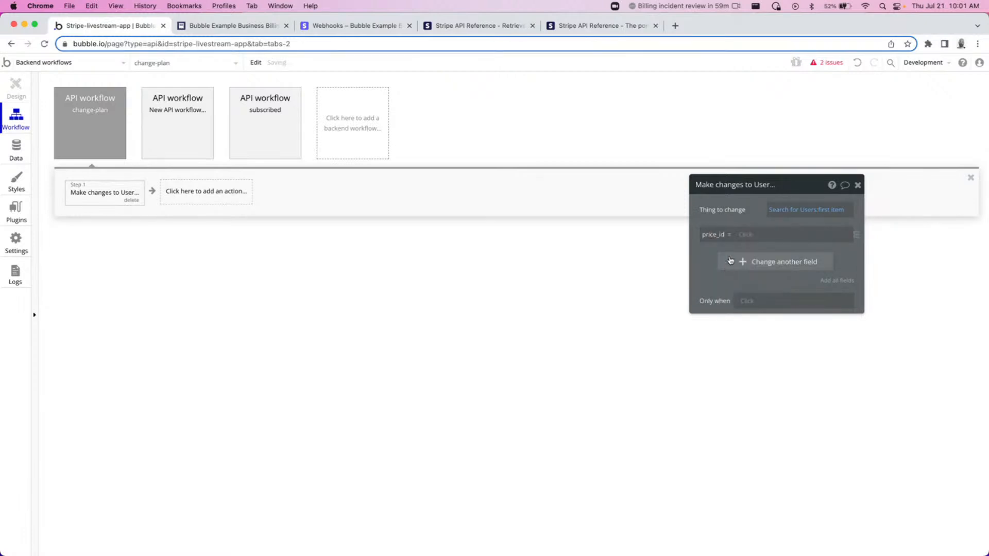
click(748, 237)
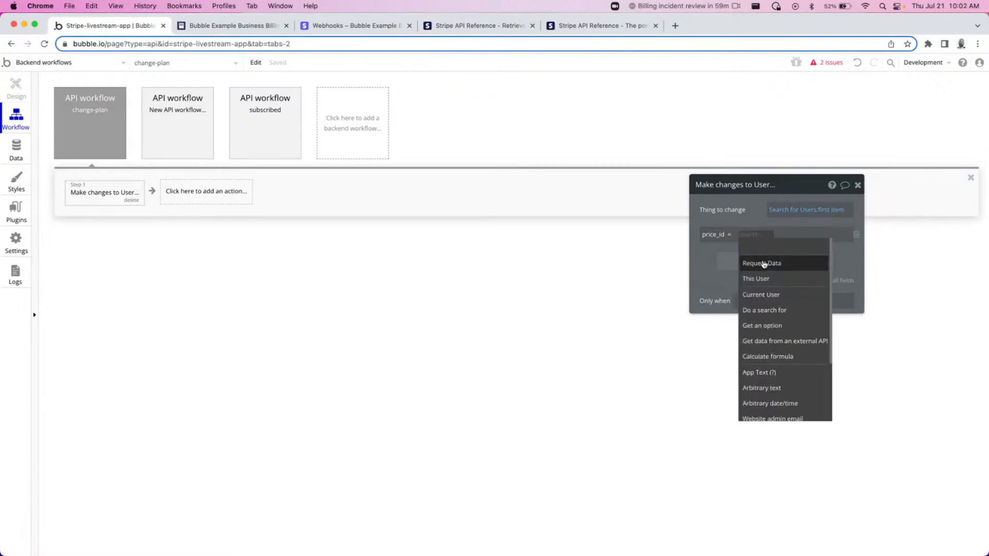
click(764, 261)
text(plan)
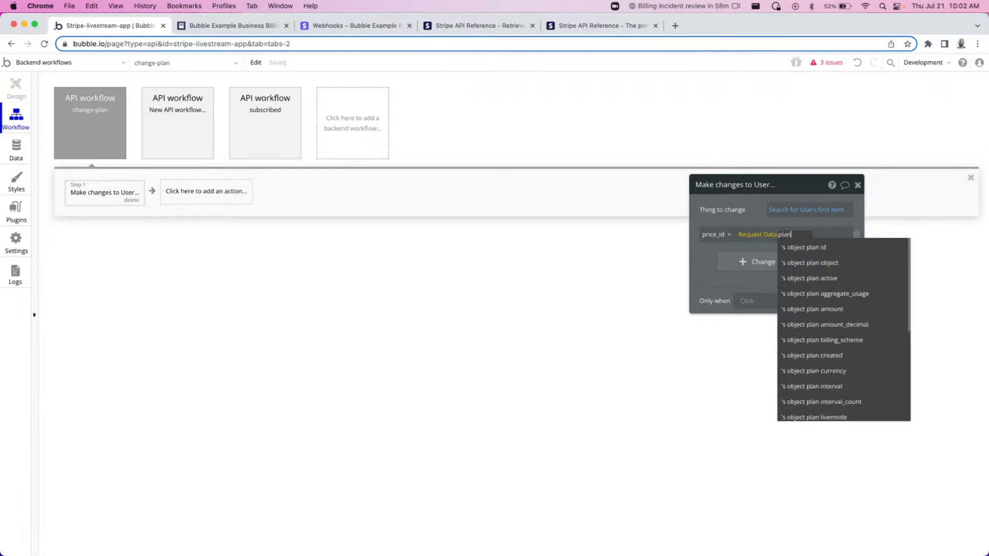
click(892, 248)
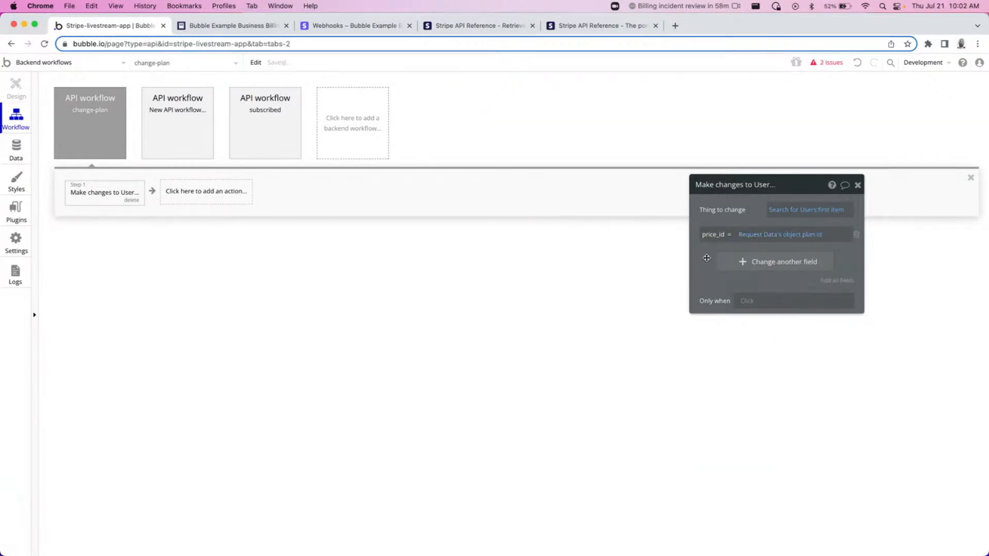
click(858, 186)
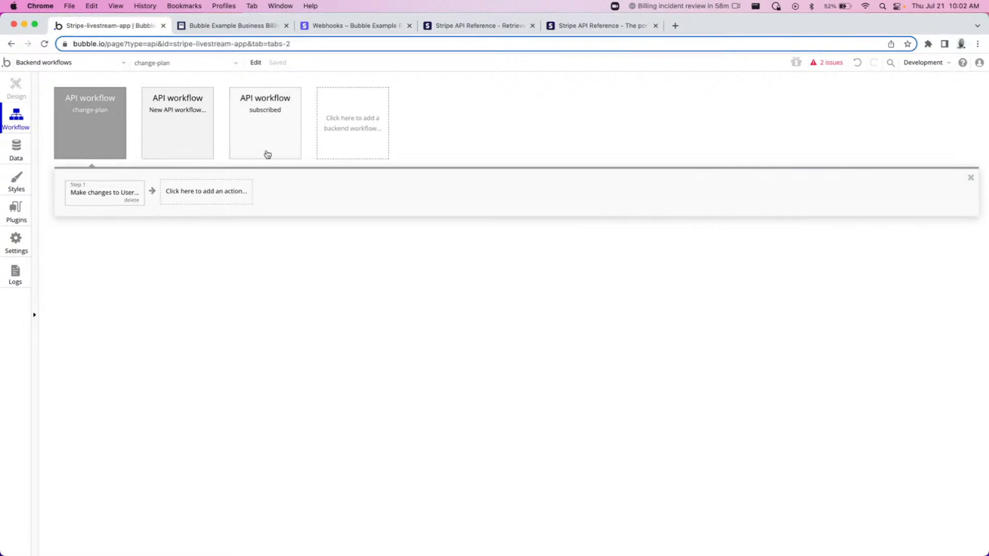
Delete the empty New API workflow and reselect the change-plan workflow.
click(179, 123)
click(207, 154)
click(86, 137)
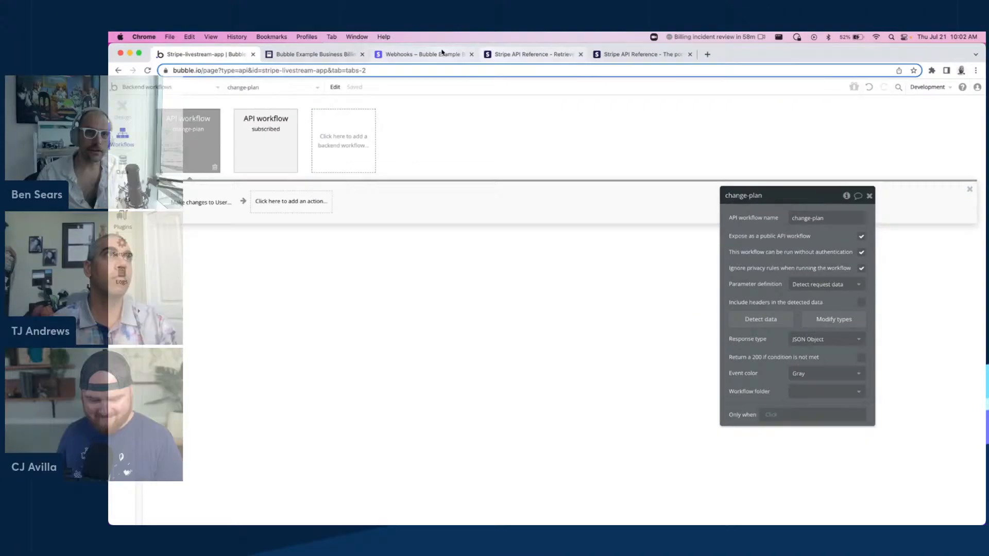
Edit the Stripe webhook endpoint, remove /initialize so the URL ends in wf/change-plan, and update it.
click(355, 26)
click(912, 166)
click(897, 188)
double_click(688, 183)
key(BackSpace)
key(BackSpace)
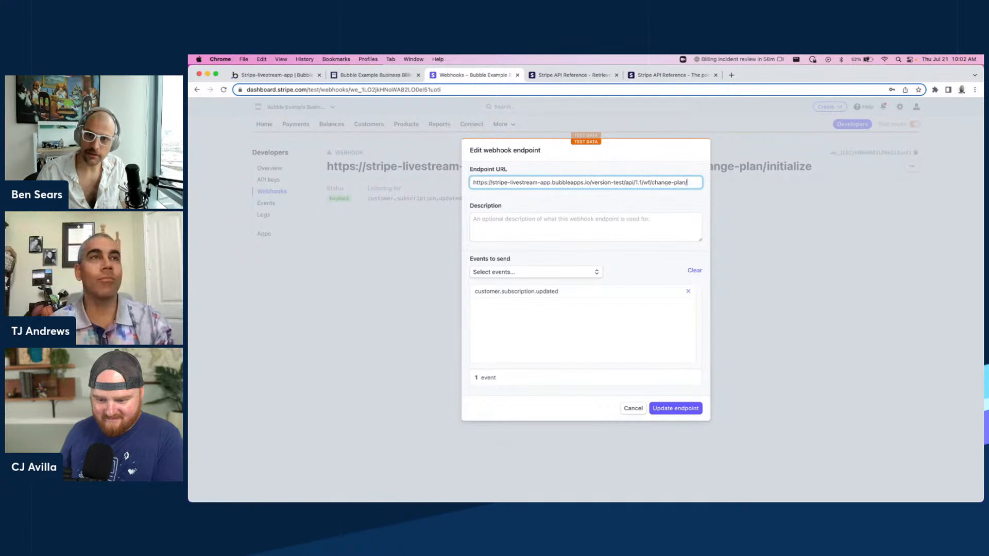
click(672, 408)
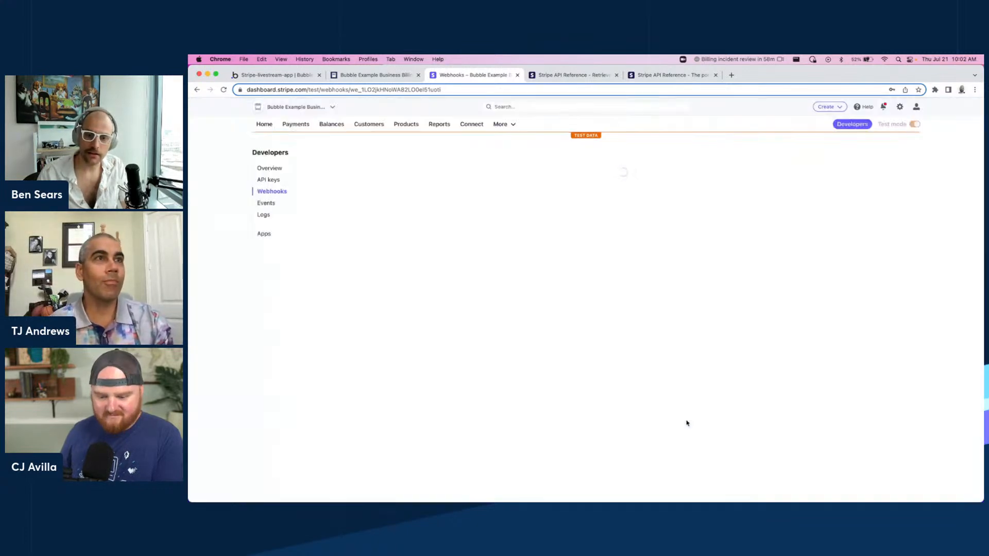
Return to the Bubble editor, open the dashboard page and preview the app.
click(273, 74)
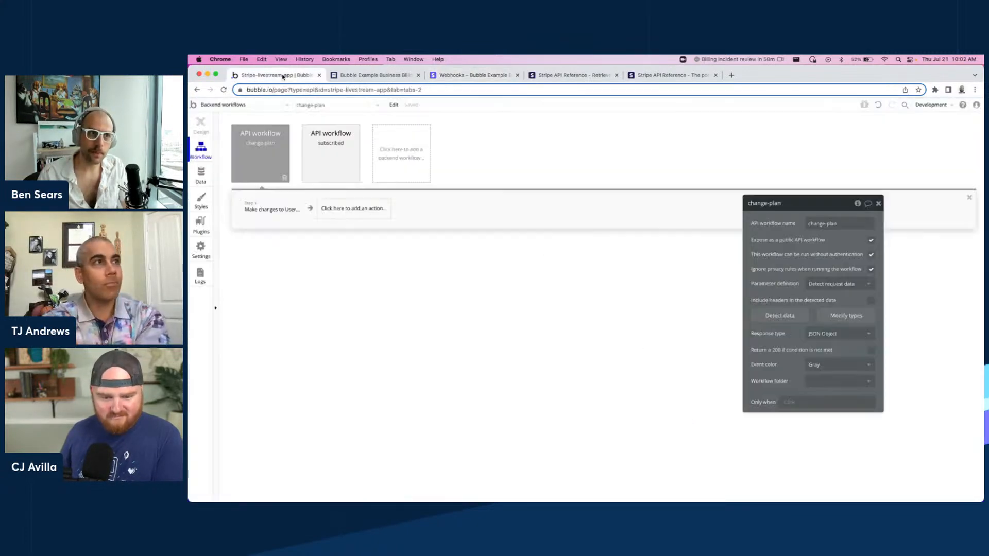
click(237, 106)
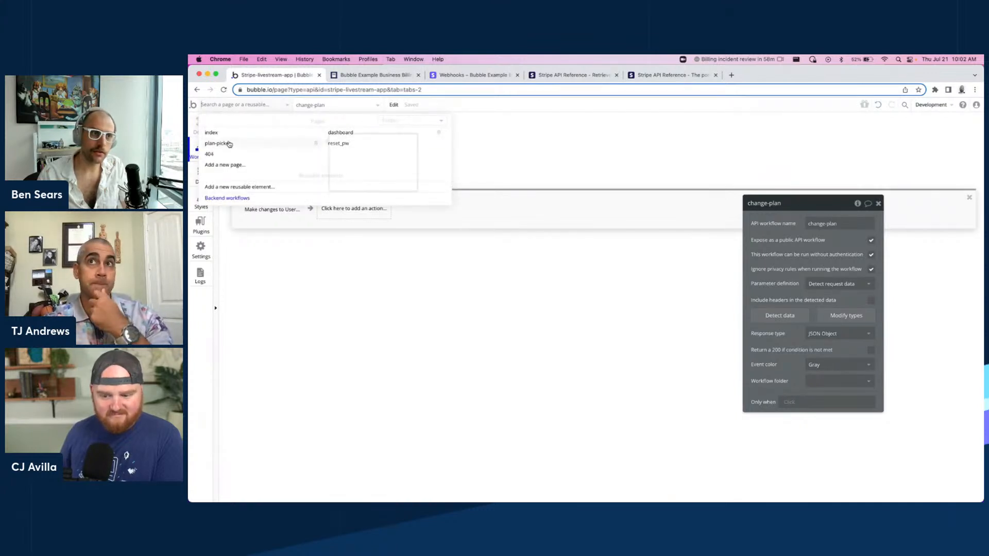
click(342, 132)
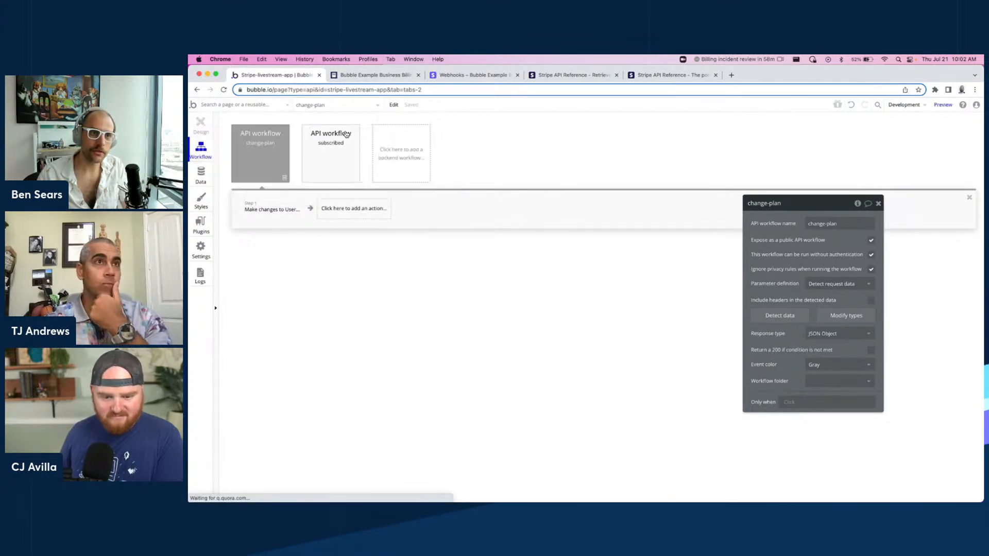
click(945, 106)
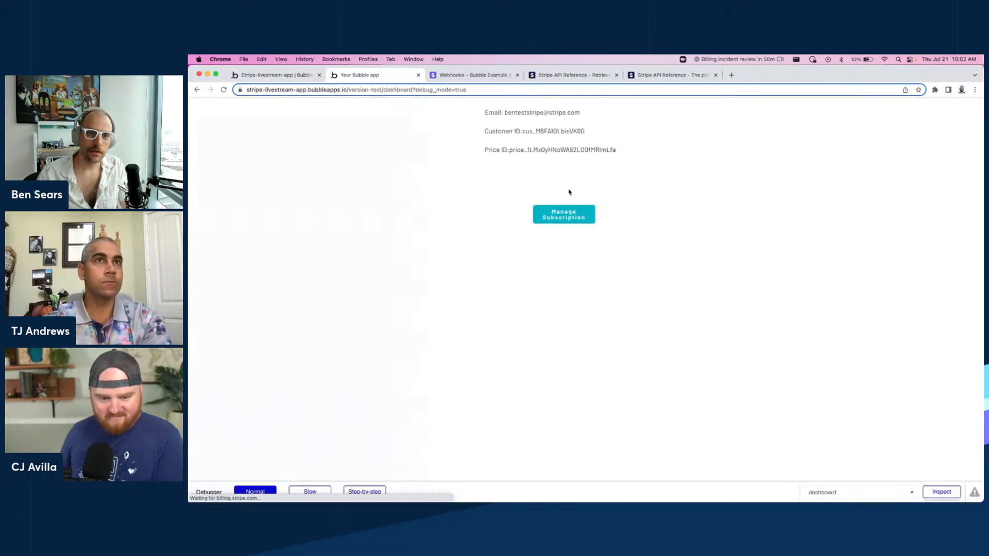
Select the displayed Price ID and open the customer portal via Manage Subscription.
drag(638, 154, 510, 151)
click(614, 150)
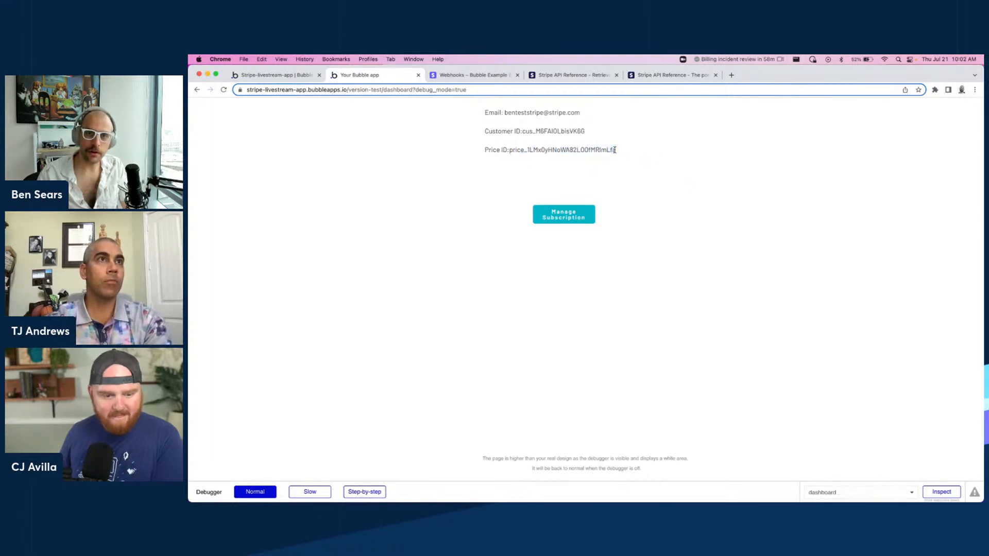
double_click(607, 150)
click(606, 150)
drag(607, 150, 625, 153)
click(624, 153)
click(580, 219)
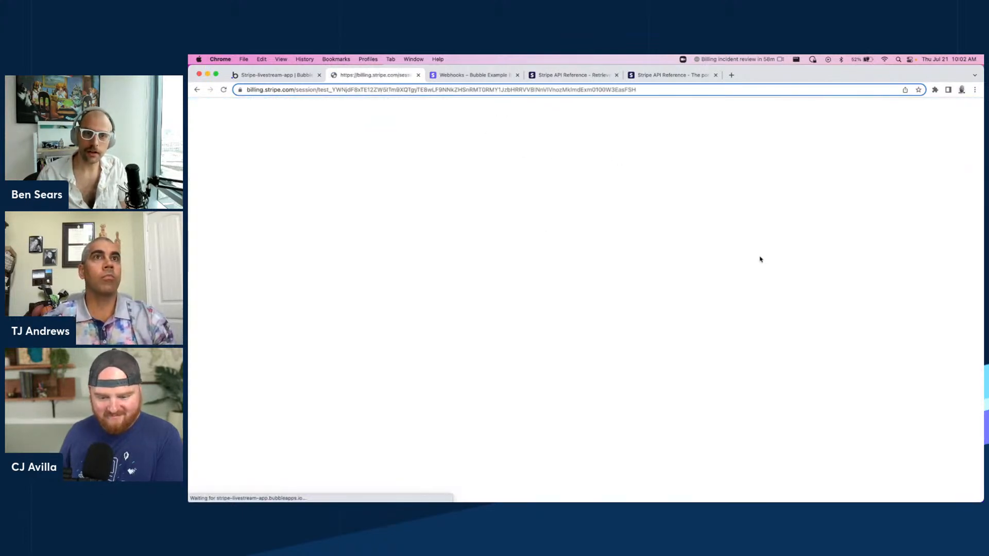
Switch the subscription to the Premium plan, confirm, and return to the app.
click(892, 229)
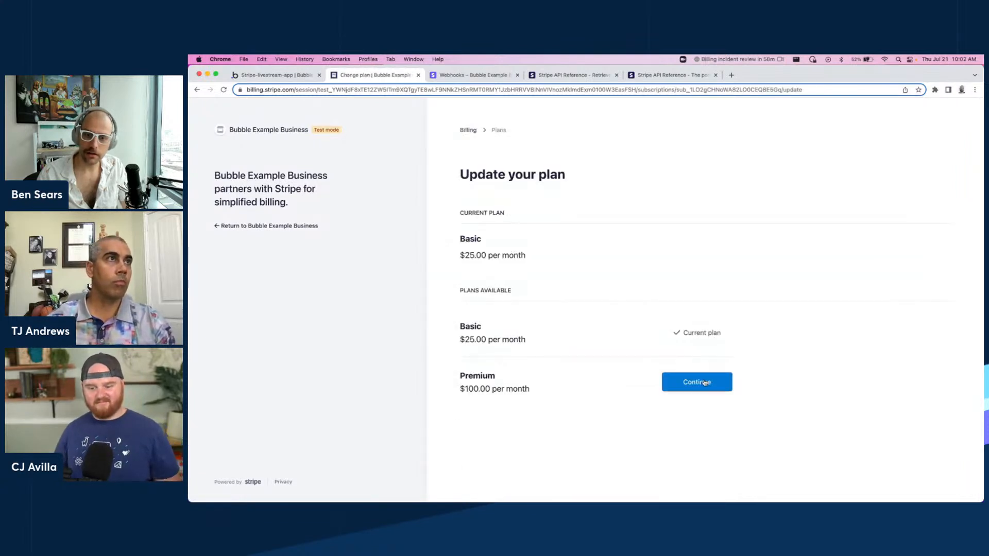
click(704, 382)
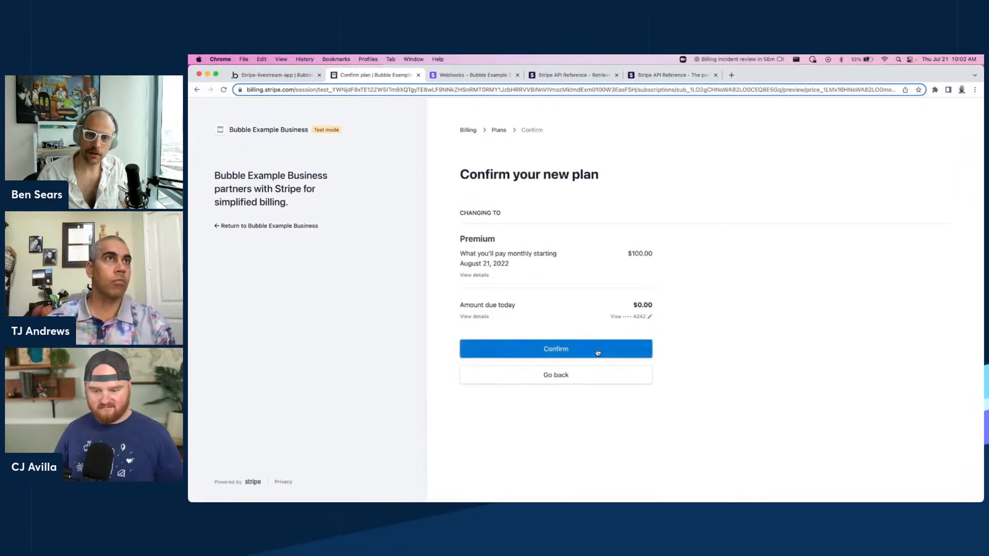
click(598, 352)
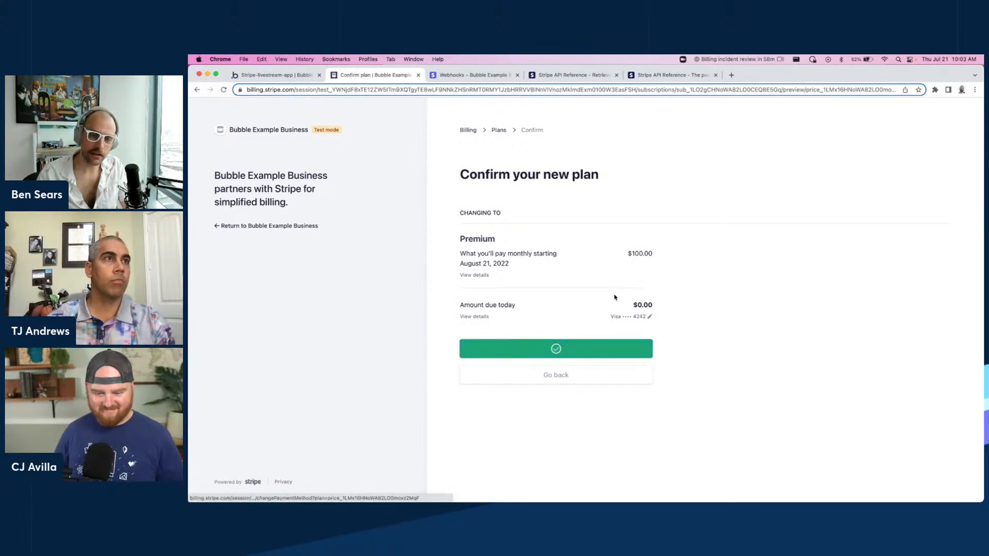
click(261, 226)
Check the Price ID shown on the dashboard after the plan change.
drag(619, 151, 501, 150)
click(619, 151)
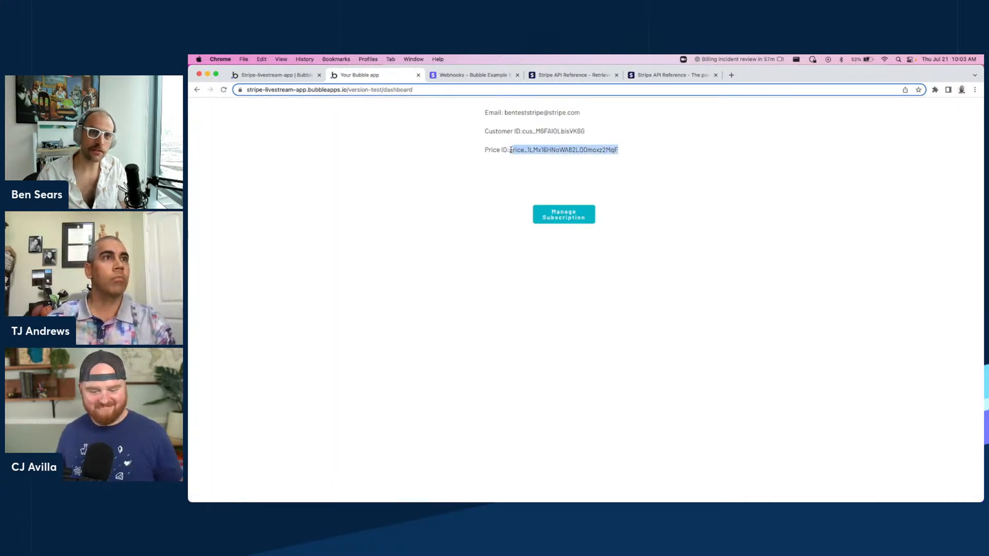
click(627, 149)
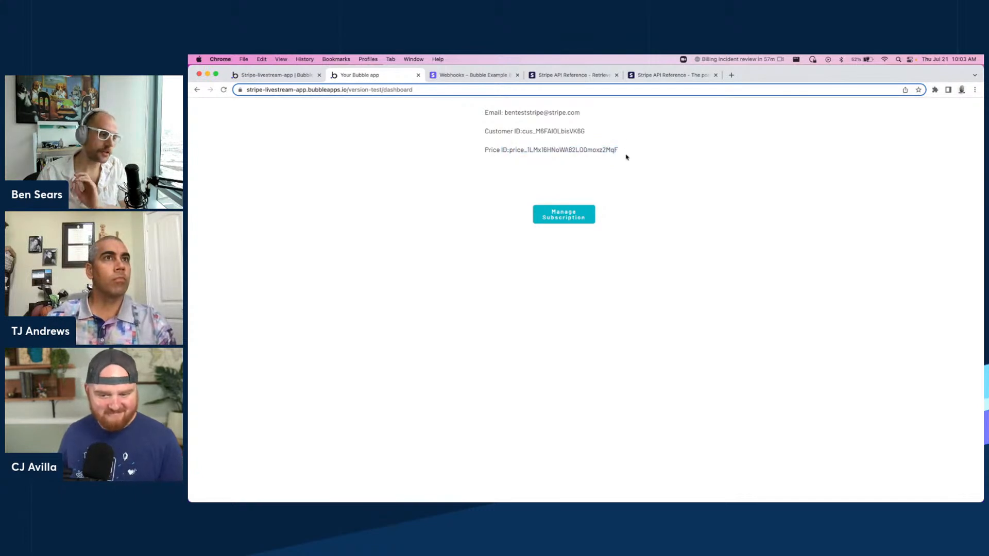
drag(510, 150, 649, 152)
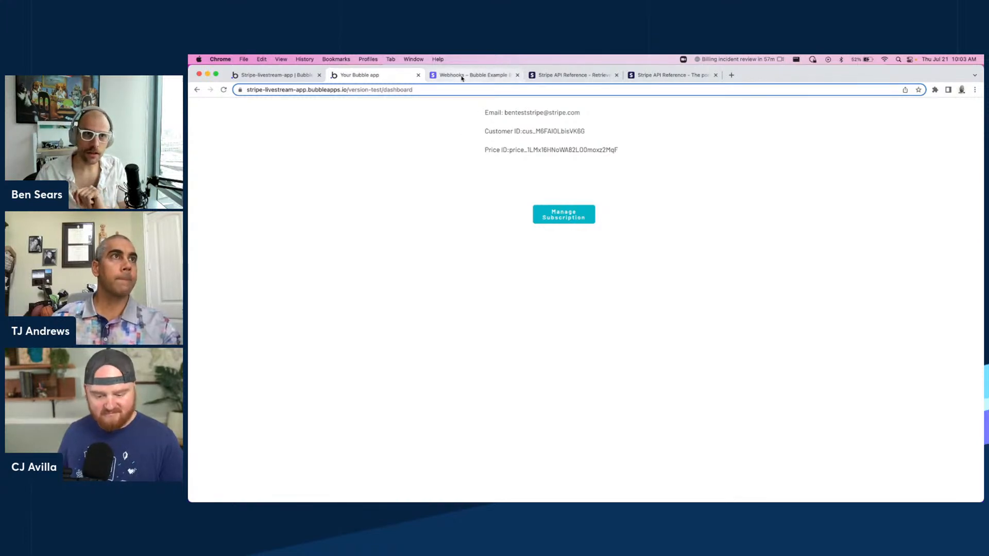
Reopen the customer portal to check the current plan, then inspect the User records in the app database.
click(562, 212)
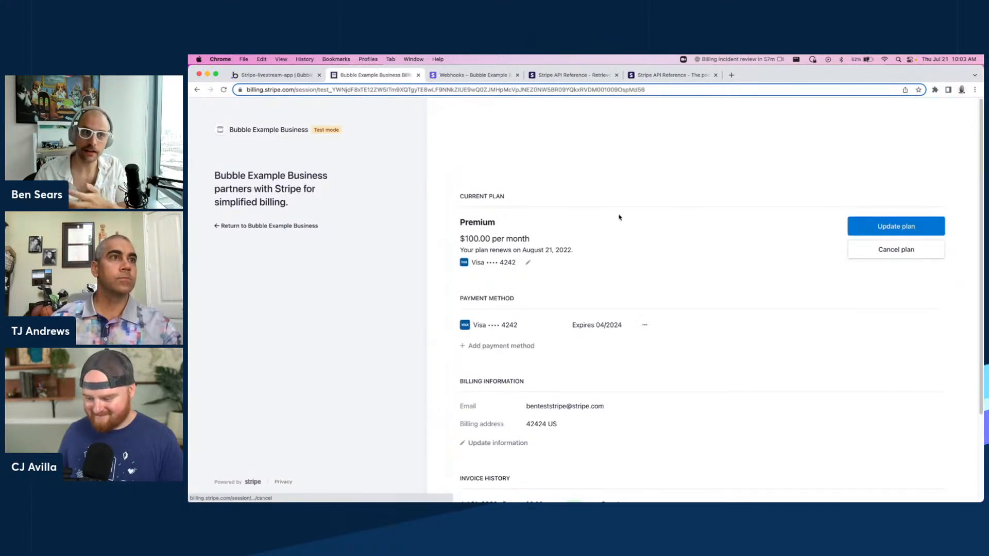
click(273, 74)
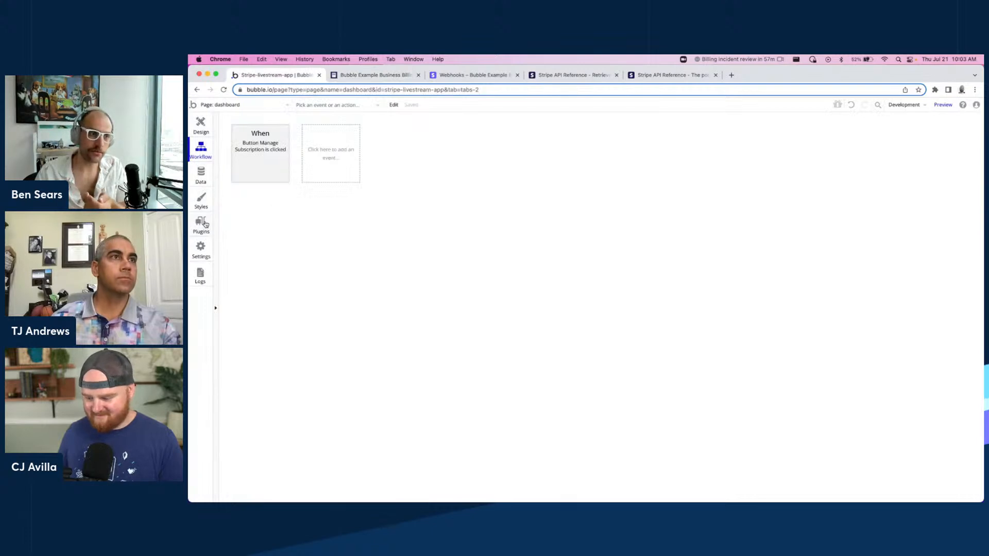
click(202, 175)
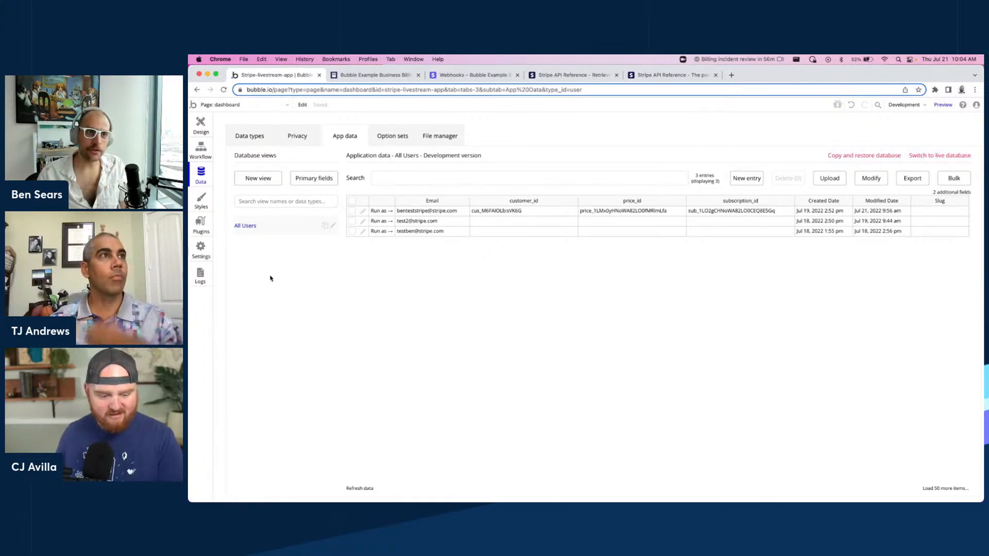
Open the server logs and search the workflow runs from the last two minutes.
click(201, 276)
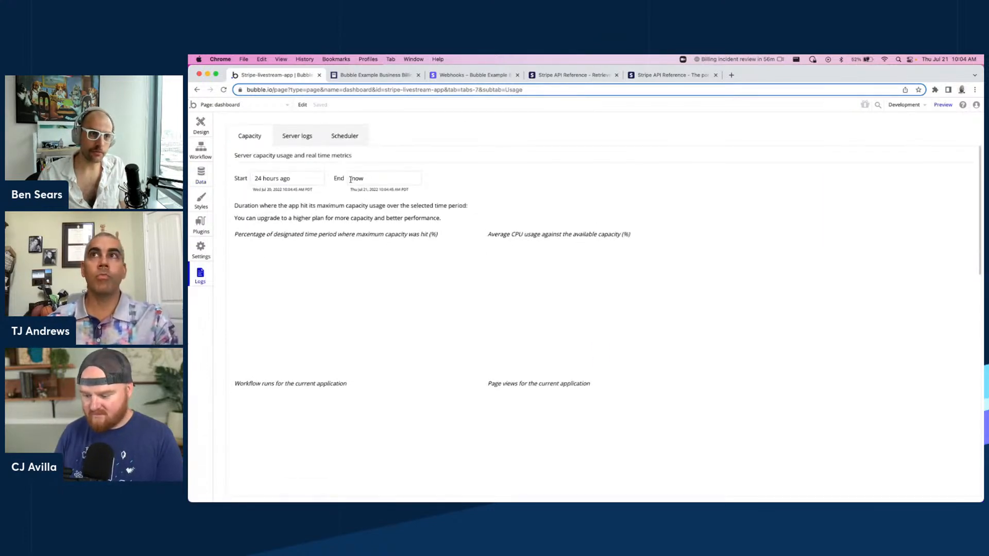
click(304, 136)
click(300, 178)
click(950, 178)
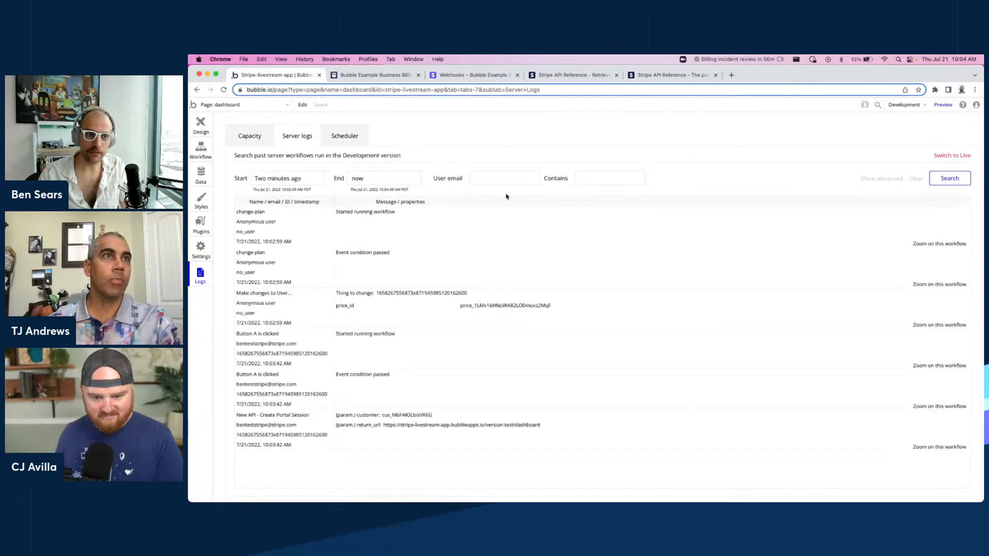
double_click(285, 179)
triple_click(283, 180)
drag(267, 179, 255, 179)
click(304, 179)
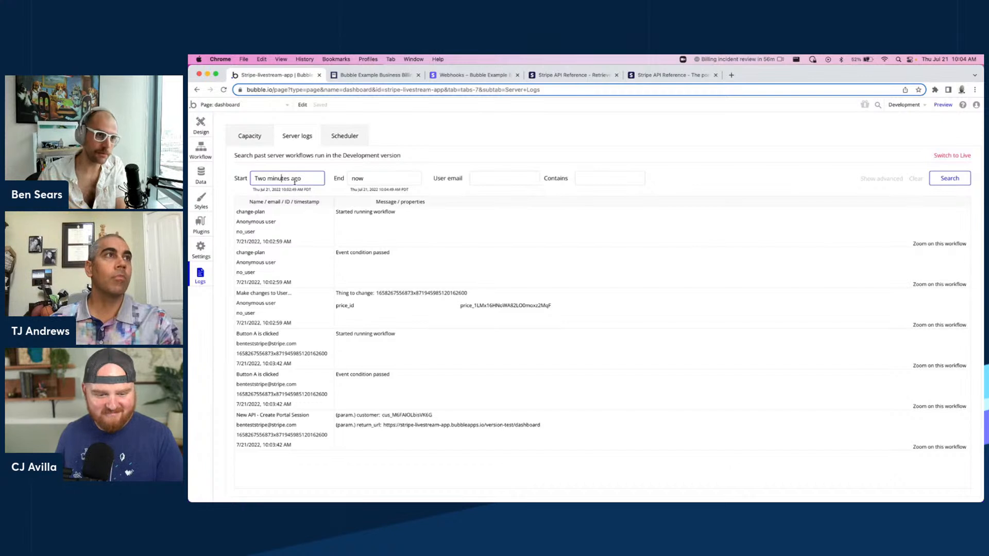
triple_click(301, 180)
click(729, 189)
click(284, 179)
click(284, 178)
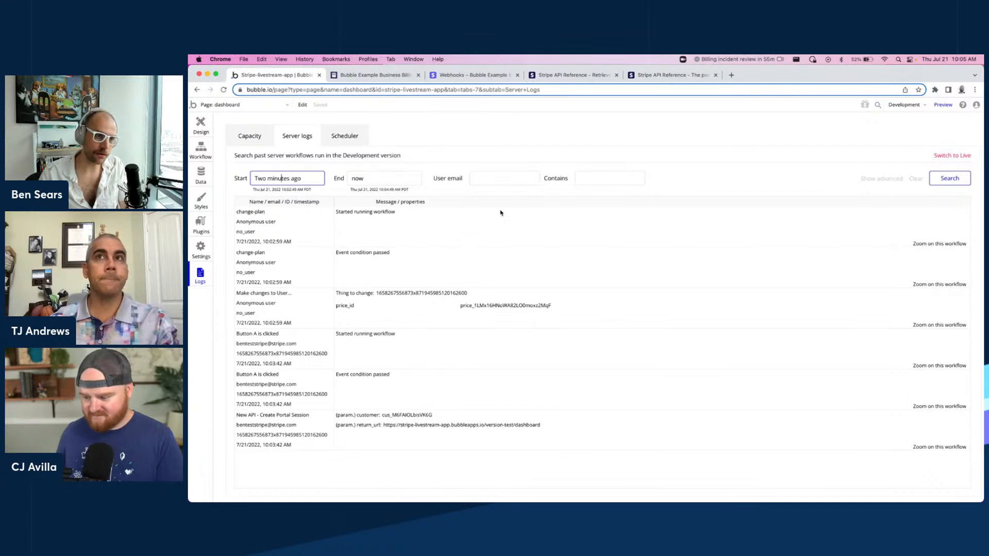
Examine the properties of the change-plan and Create Portal Session log entries.
click(383, 295)
double_click(384, 295)
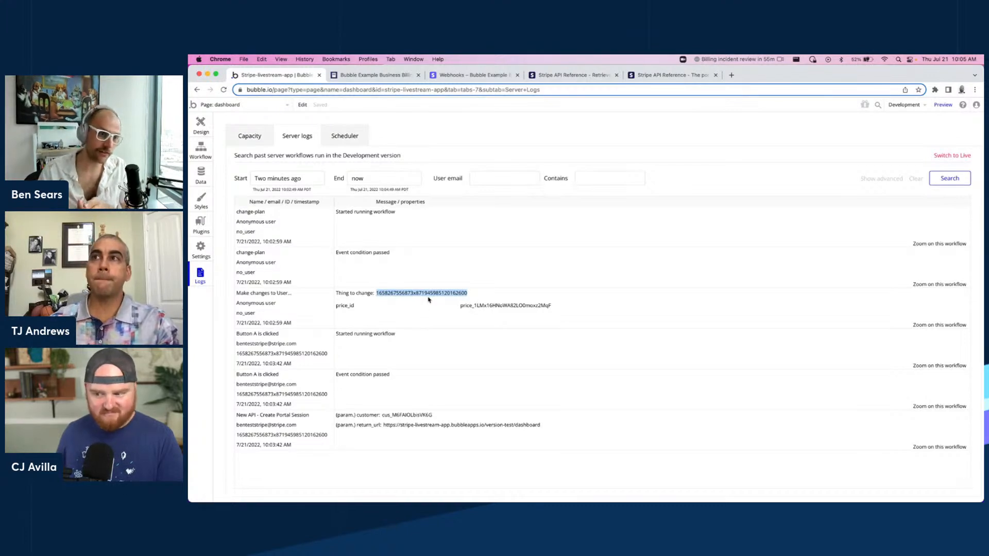
click(397, 297)
double_click(397, 297)
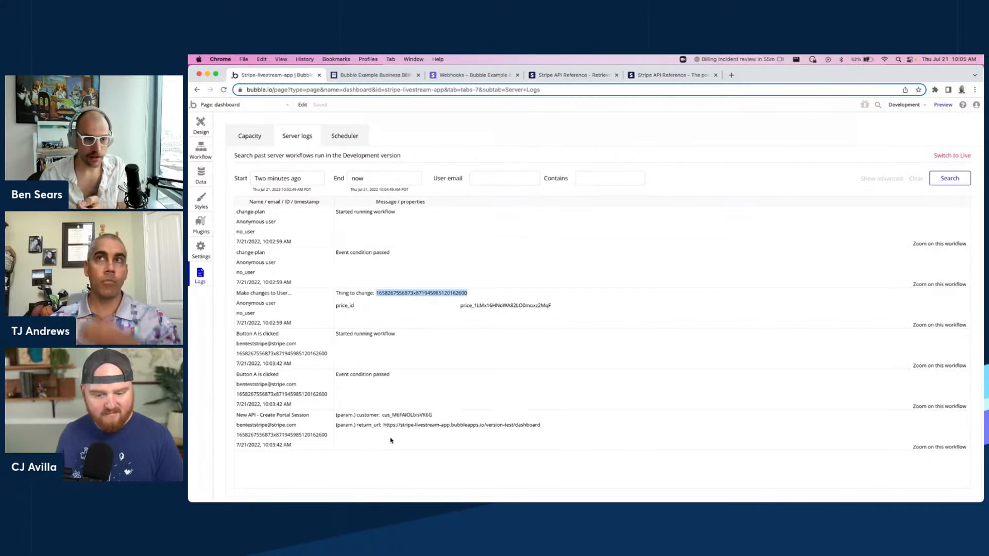
drag(327, 418, 239, 418)
click(483, 438)
drag(393, 415, 583, 428)
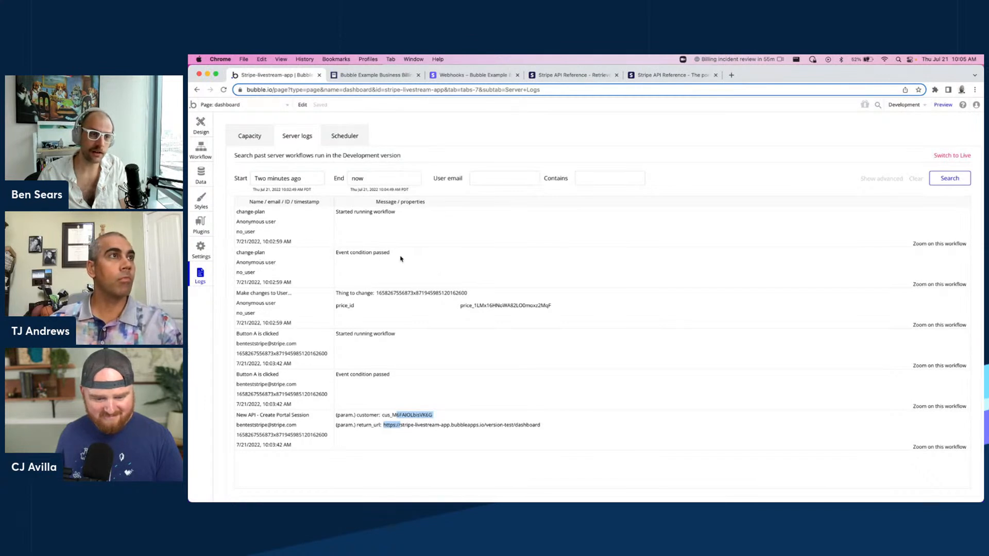
Review the app's API settings for backend workflows and the User data type's privacy rules.
click(201, 254)
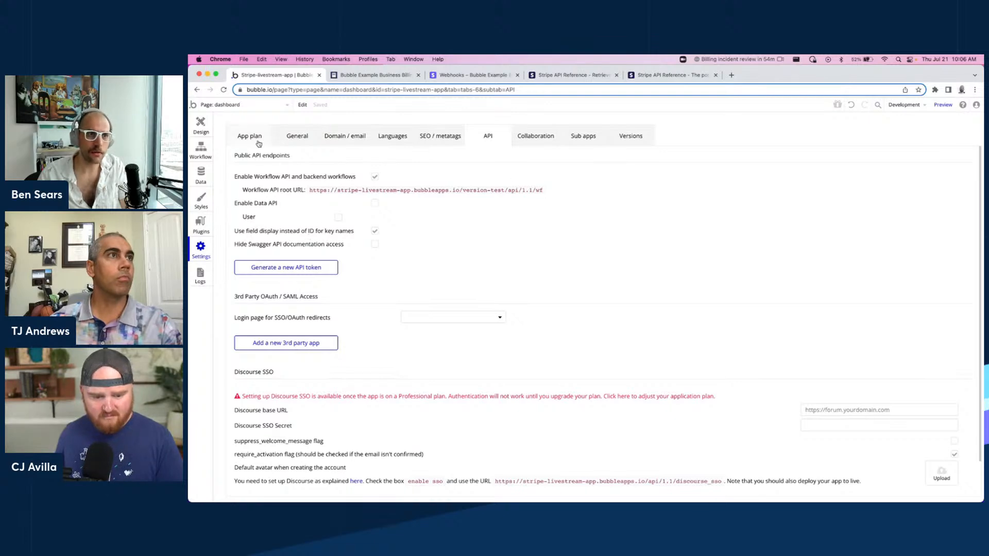
scroll(515, 187, down, 1)
scroll(508, 223, up, 2)
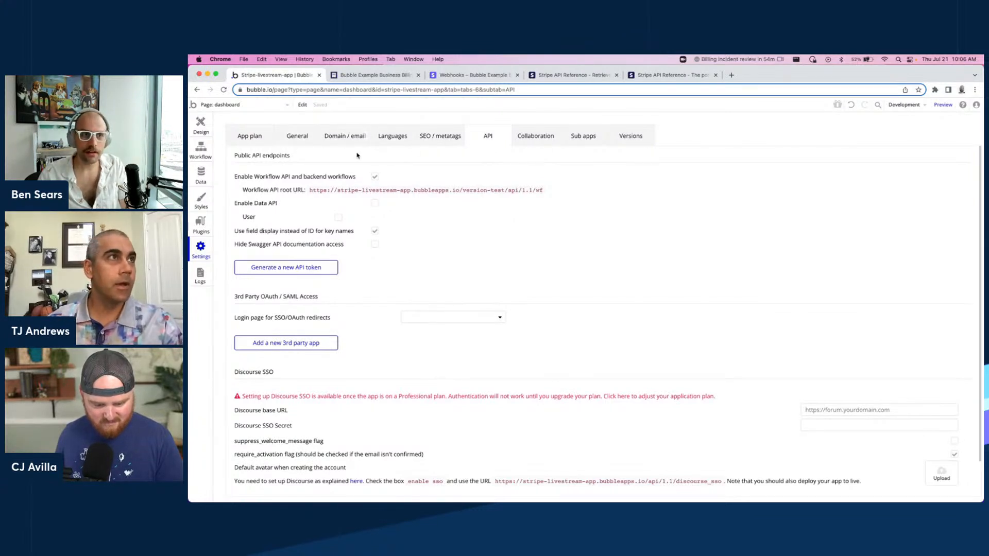
click(201, 175)
click(305, 138)
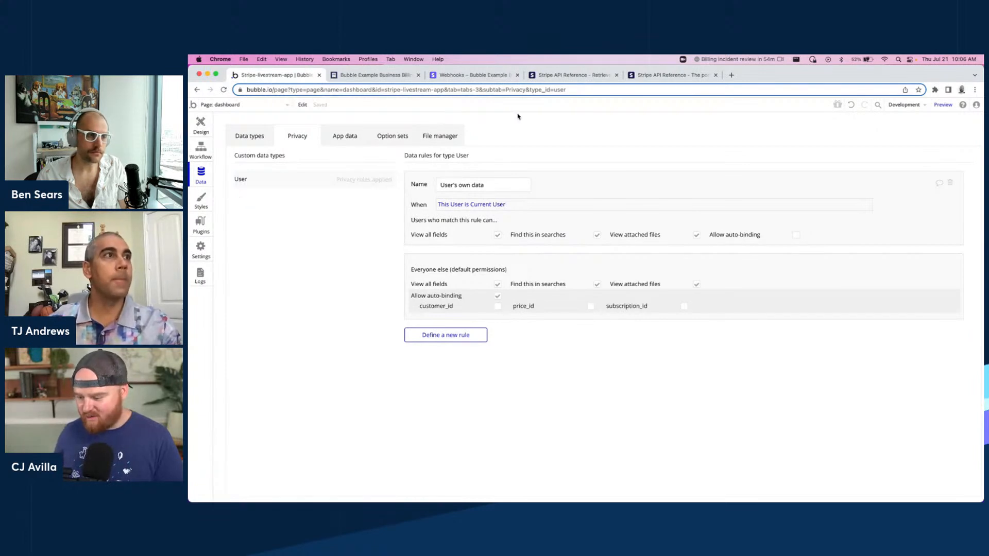
Search the plugin marketplace for chart and d3.js plugins.
click(202, 230)
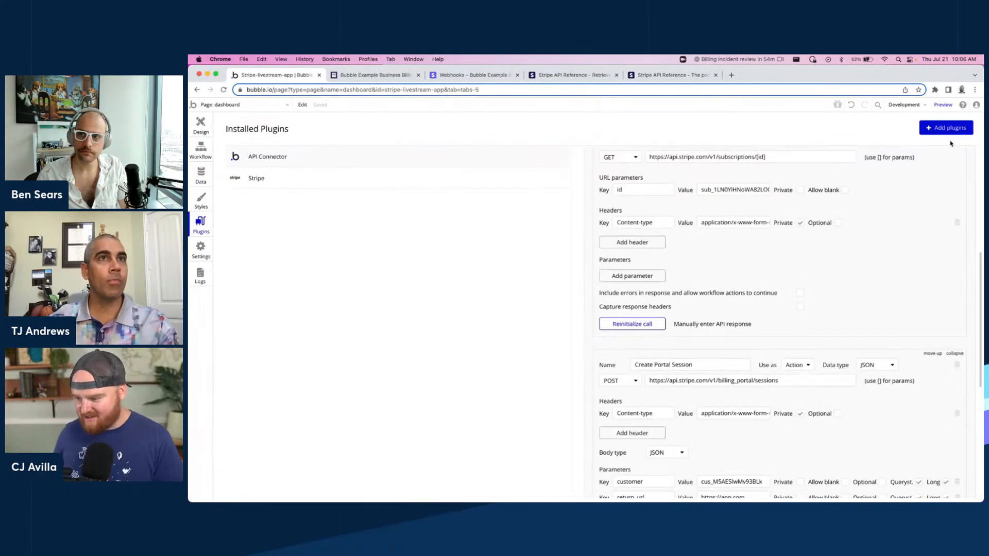
click(942, 128)
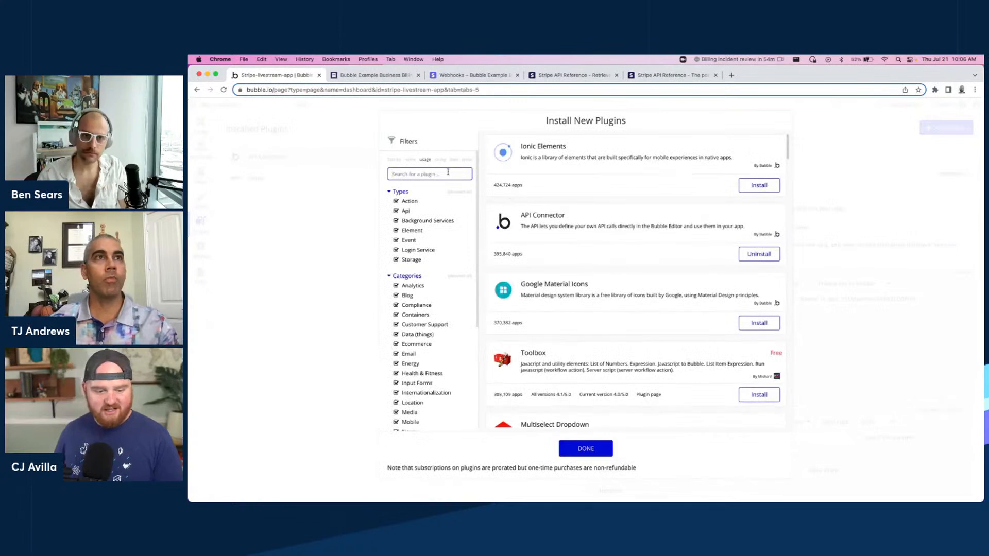
text(chart)
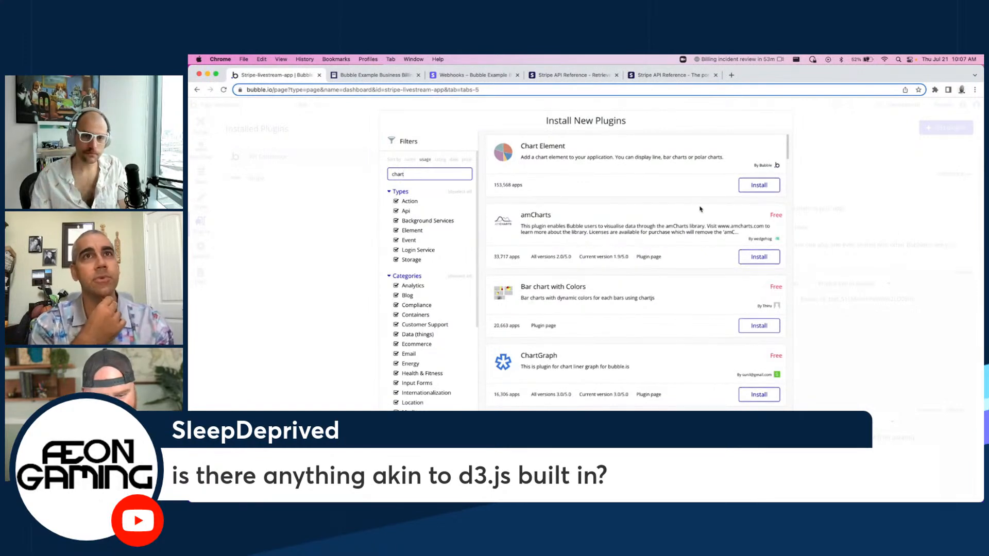
scroll(701, 209, down, 10)
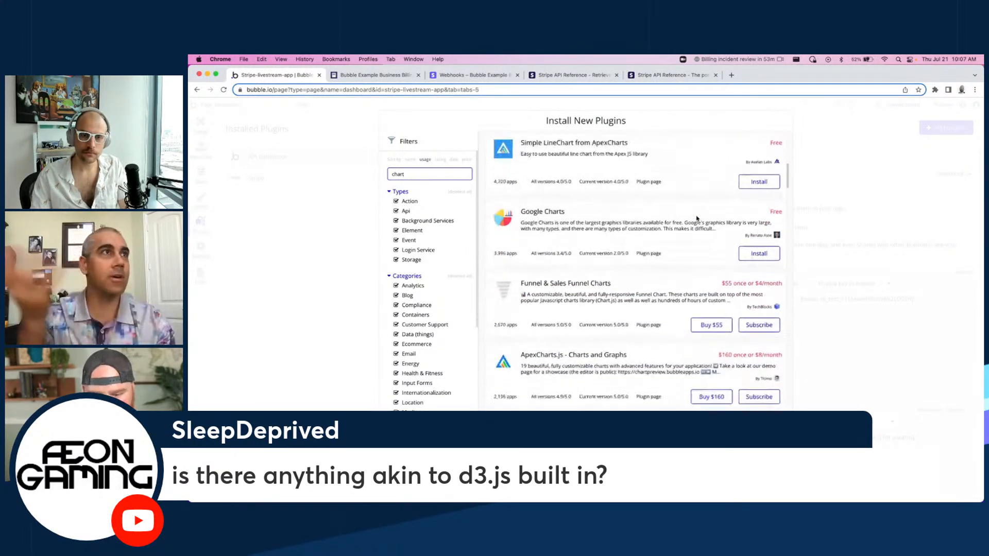
scroll(697, 219, down, 2)
key(super+a)
text(d3)
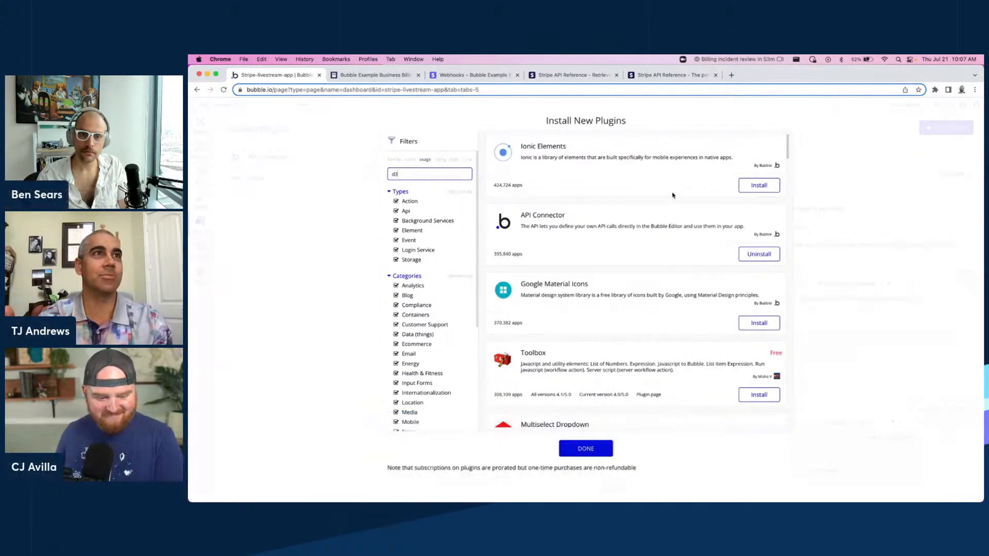
scroll(670, 216, down, 5)
scroll(671, 200, down, 6)
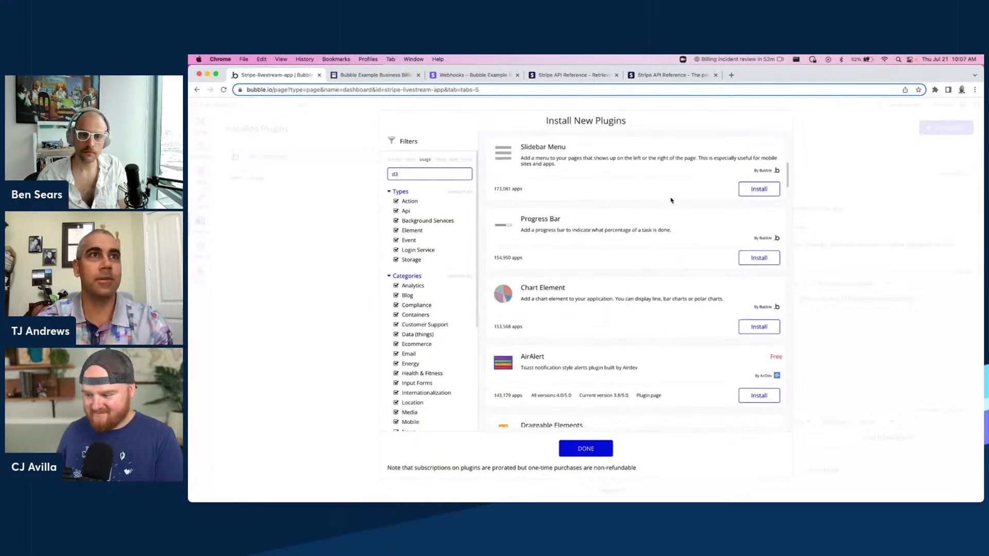
text(.js)
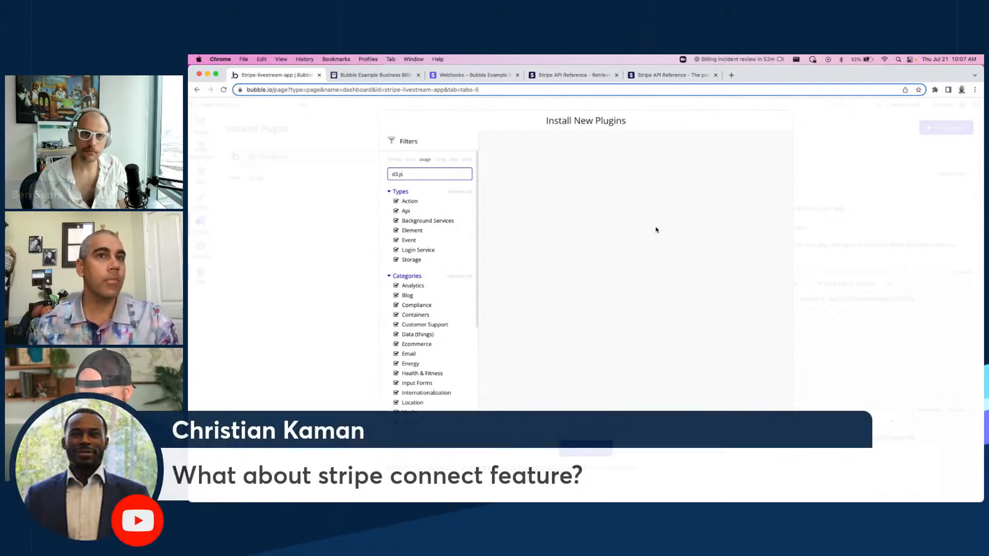
click(587, 448)
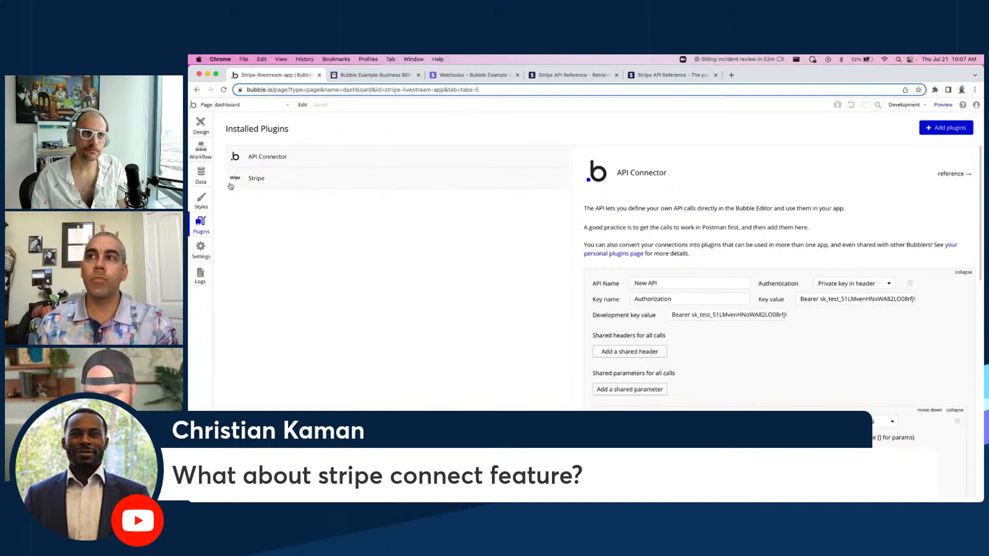
Search the plugin marketplace for stripe connect plugins.
click(929, 128)
text(co)
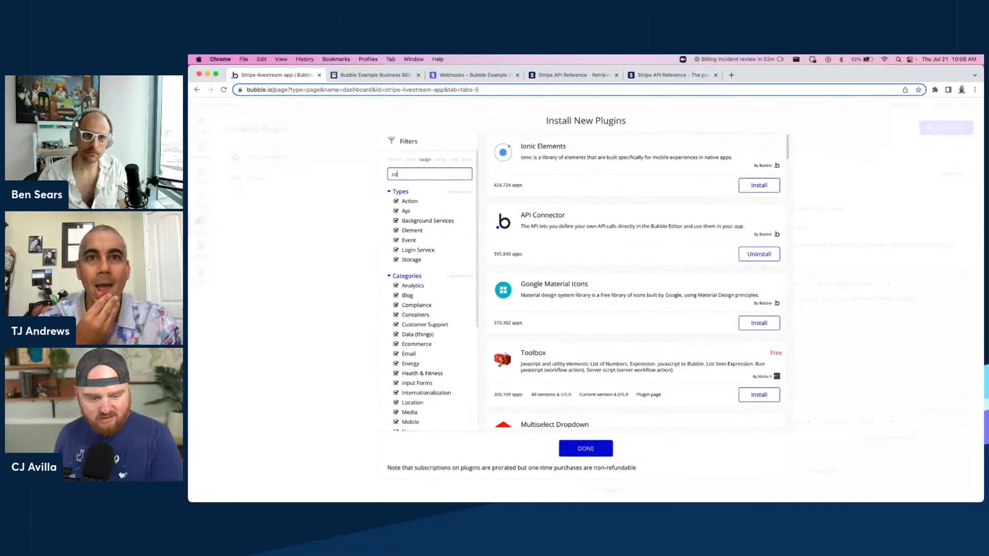
text(nnect)
key(super+a)
text(stripe co)
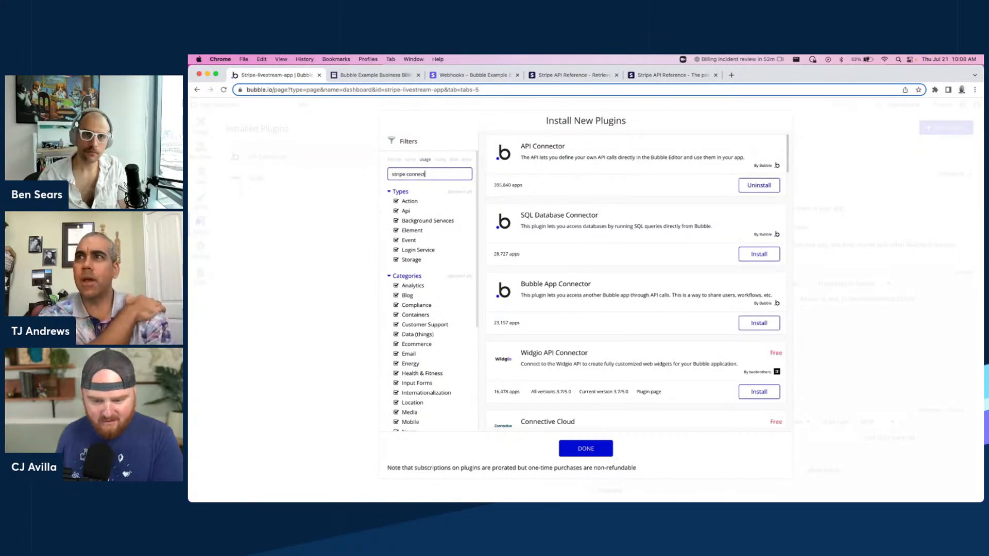
click(852, 145)
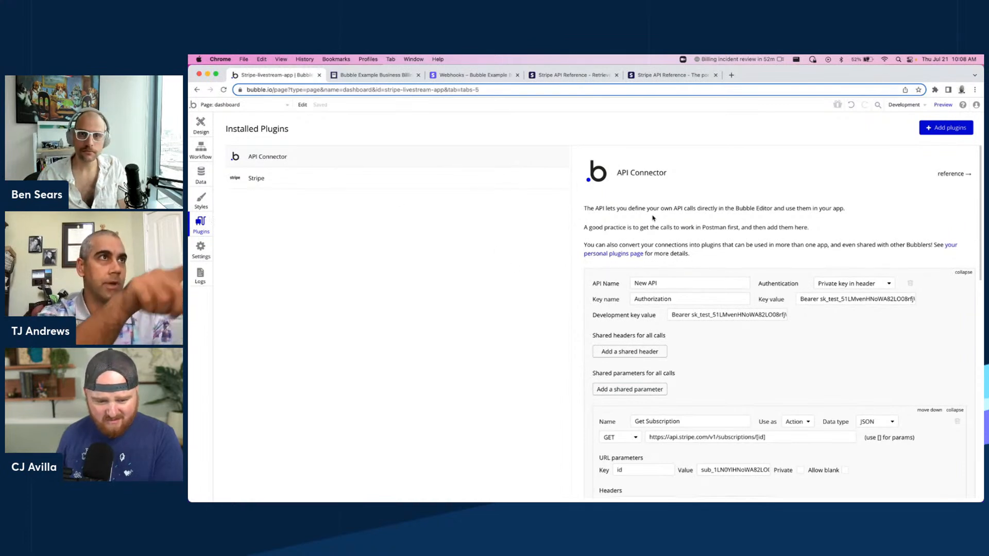
Review the Stripe plugin's available data calls and actions.
click(288, 180)
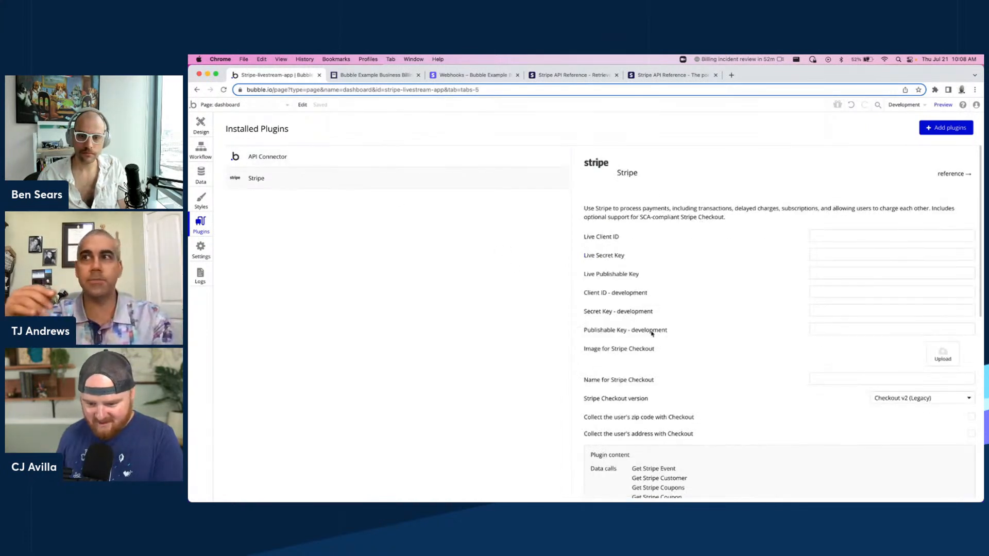
scroll(652, 324, down, 5)
scroll(740, 294, down, 5)
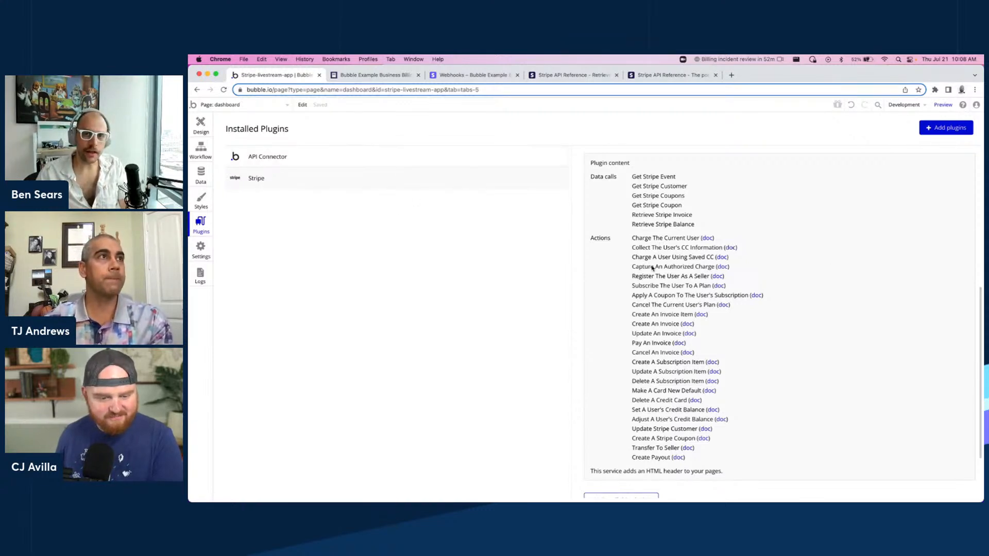
Review the API Connector's configured Stripe calls and authentication settings.
click(407, 165)
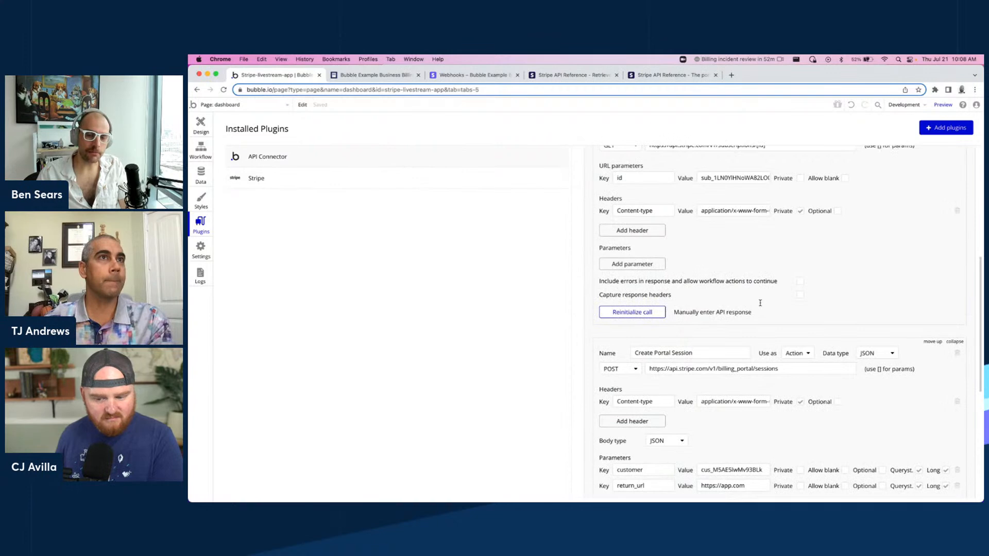
scroll(760, 294, up, 5)
scroll(793, 296, up, 2)
scroll(775, 292, down, 3)
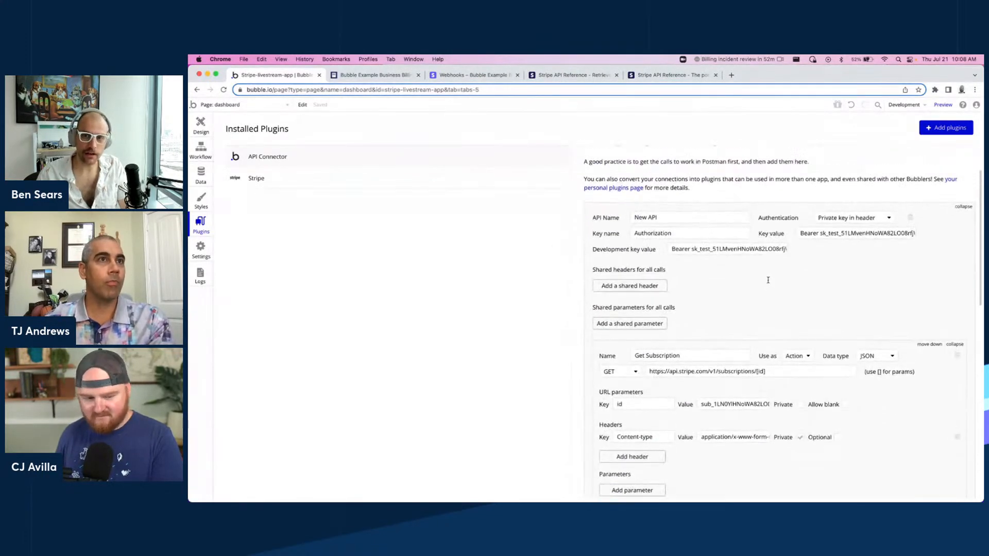
scroll(767, 279, down, 1)
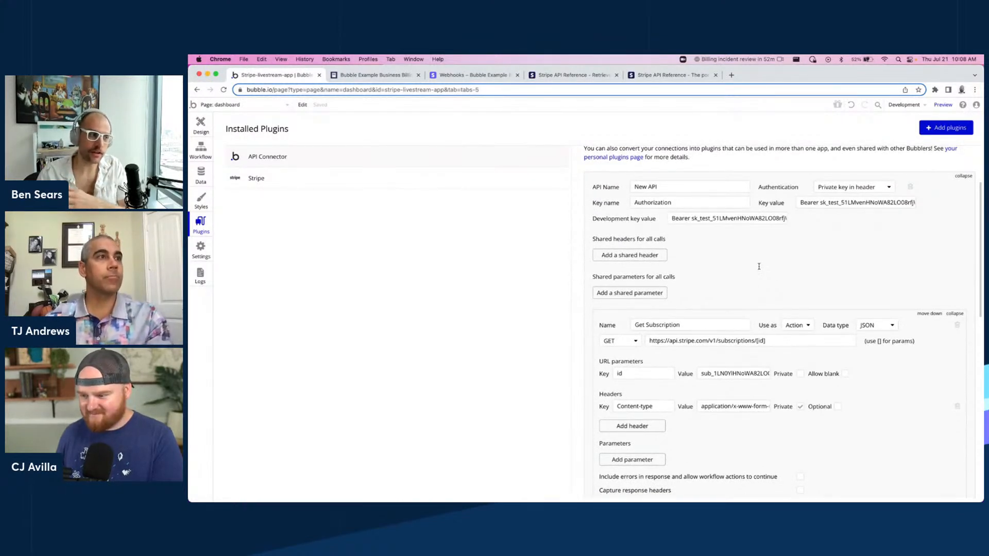
scroll(759, 267, up, 2)
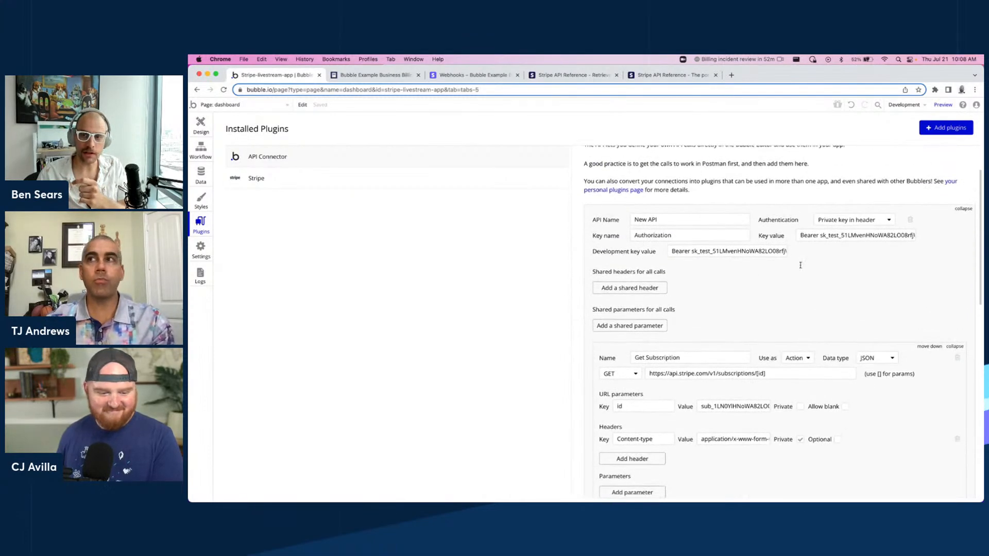
scroll(794, 268, down, 1)
scroll(763, 266, up, 5)
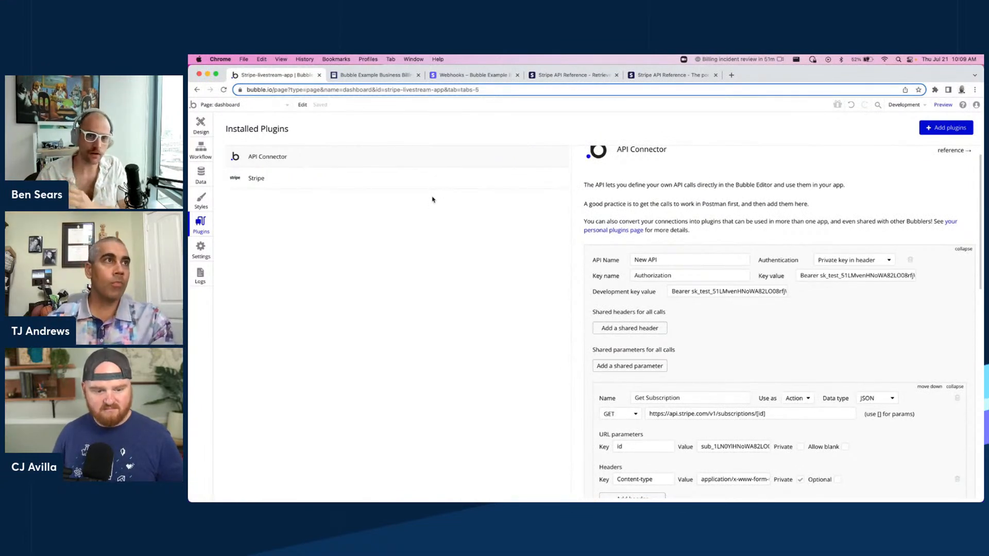
scroll(687, 259, up, 1)
scroll(686, 259, up, 2)
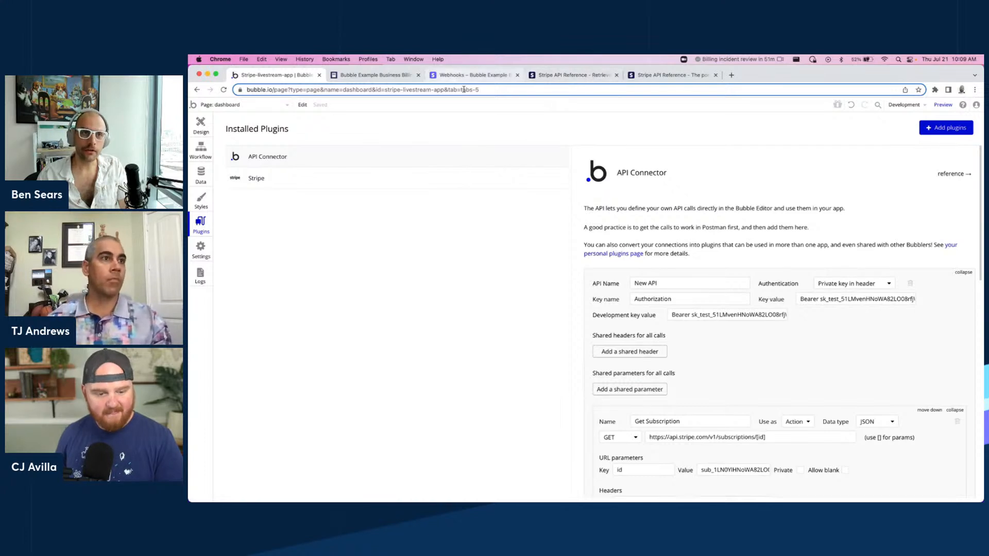
Read the Stripe API reference for creating and updating subscriptions.
click(580, 76)
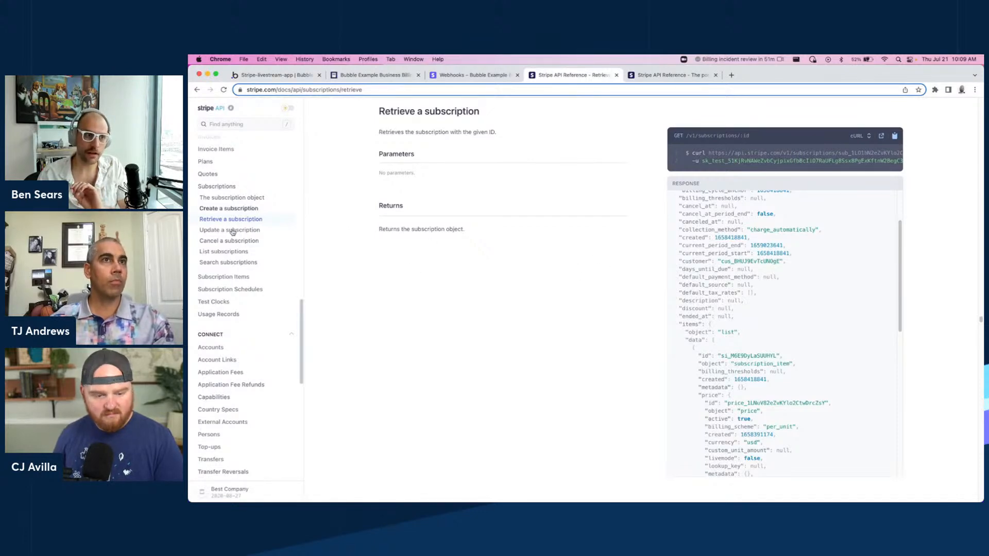
click(232, 210)
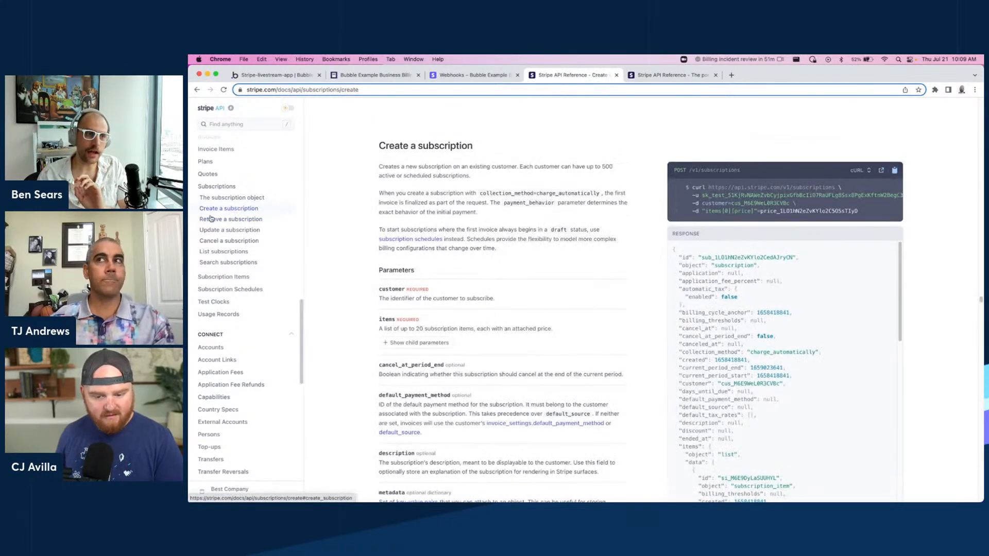
click(229, 230)
scroll(430, 272, down, 10)
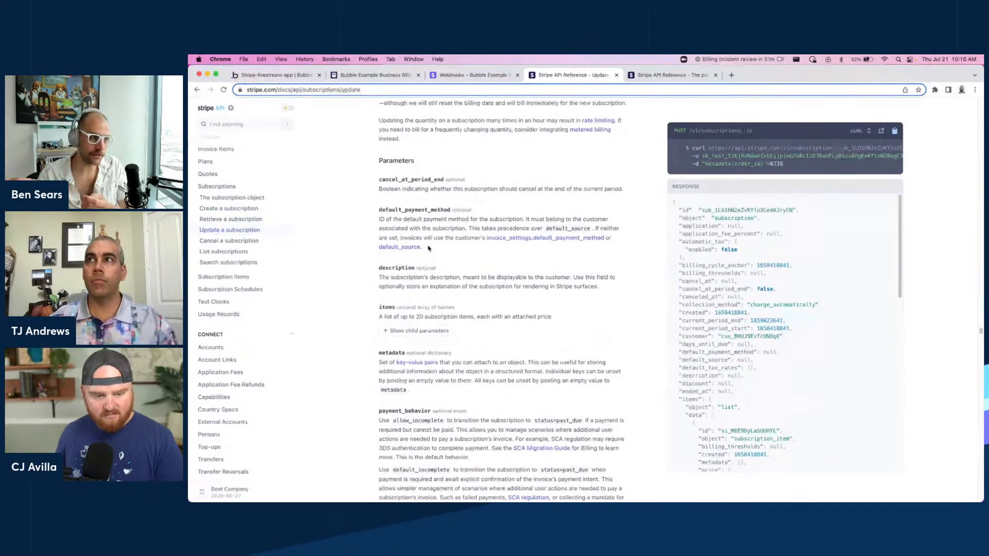
Read the update-subscription parameters, expanding the add_invoice_items child parameters, and open the Invoices API reference.
scroll(428, 242, down, 3)
scroll(427, 239, down, 10)
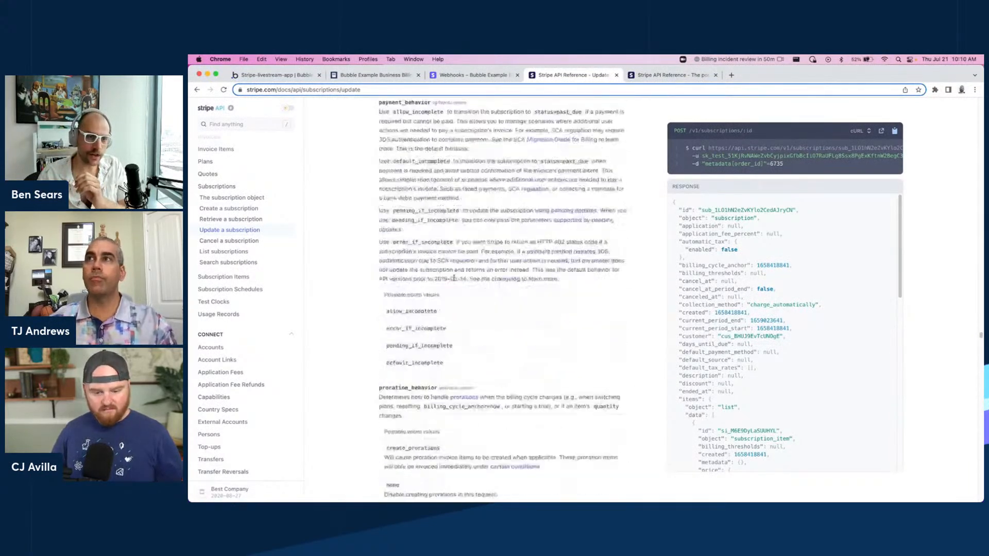
click(403, 304)
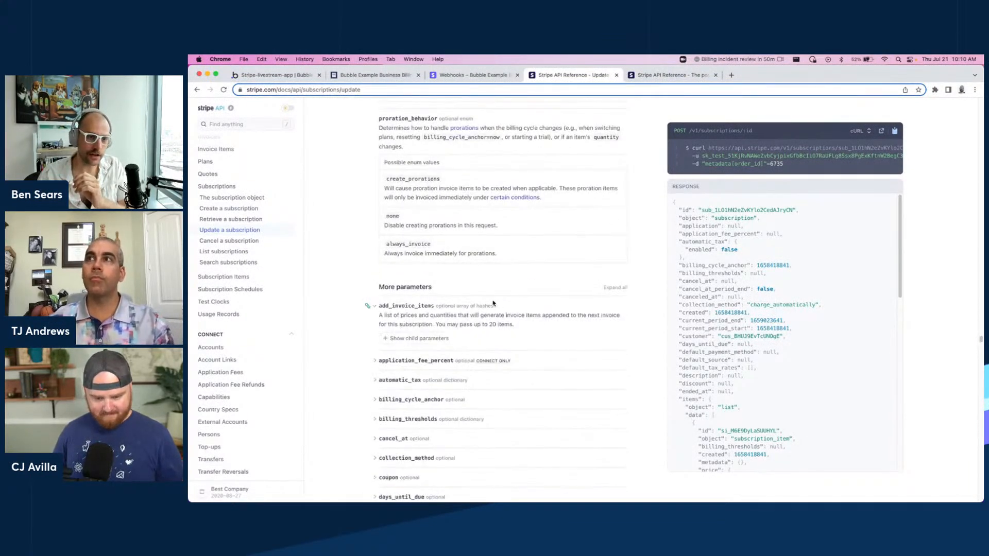
scroll(494, 303, down, 1)
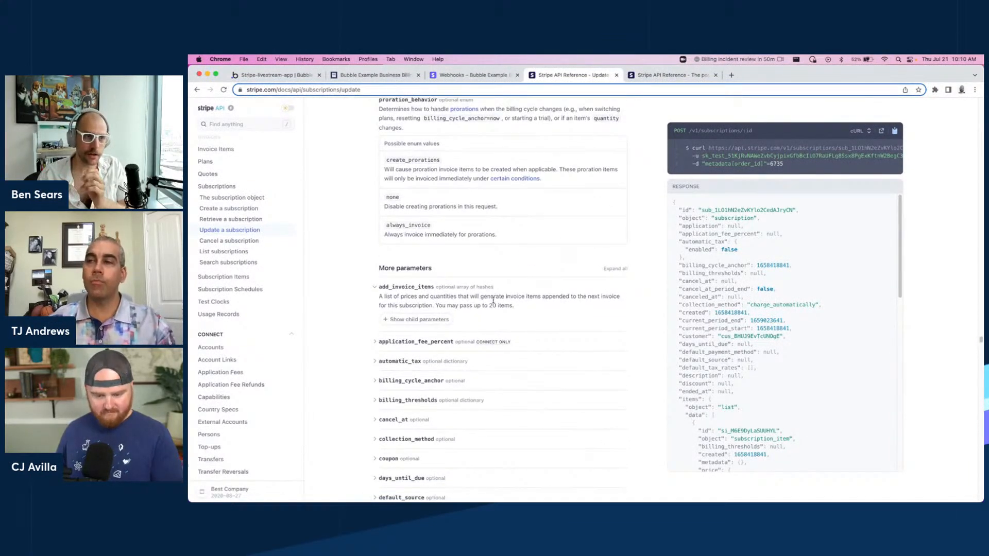
click(422, 318)
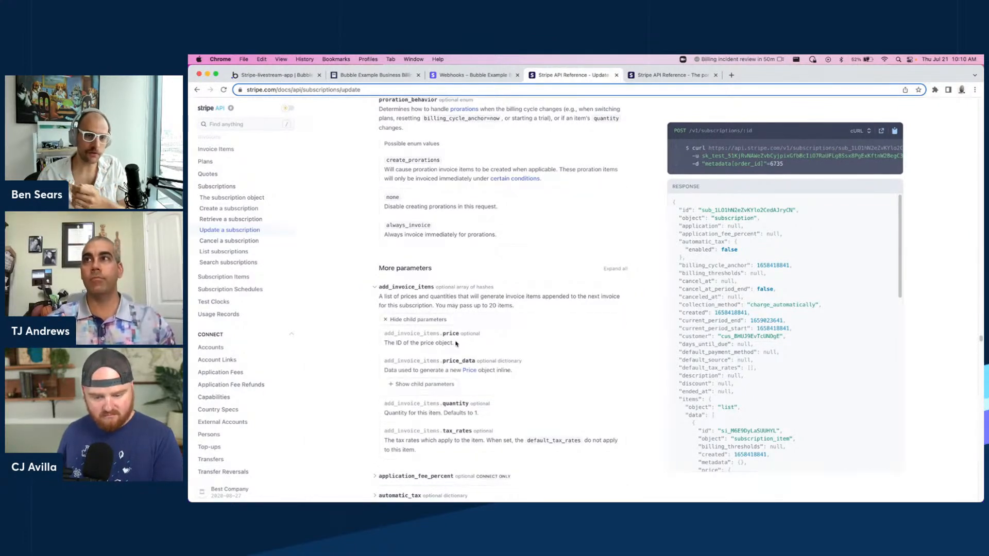
scroll(482, 385, down, 1)
scroll(492, 341, down, 1)
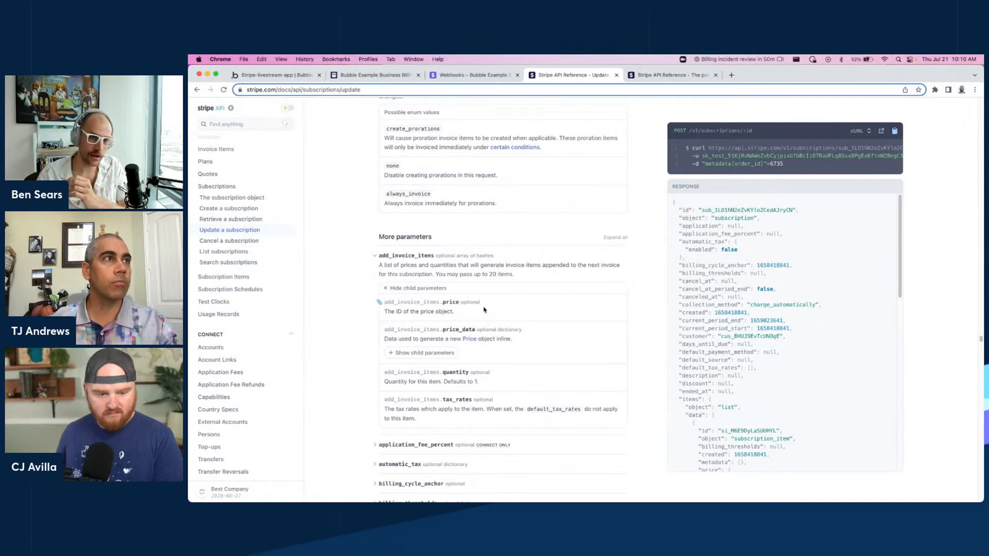
scroll(239, 185, up, 1)
scroll(237, 178, up, 3)
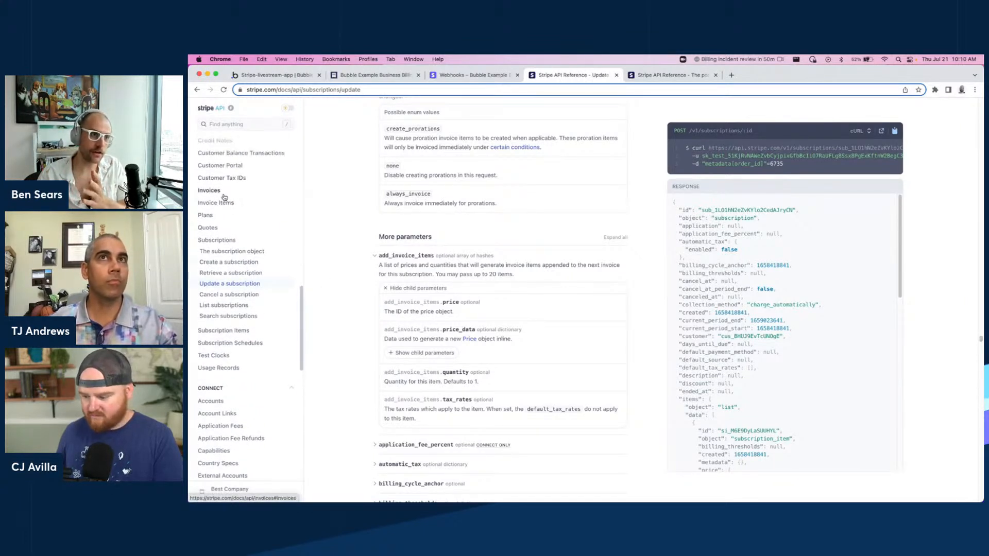
click(225, 191)
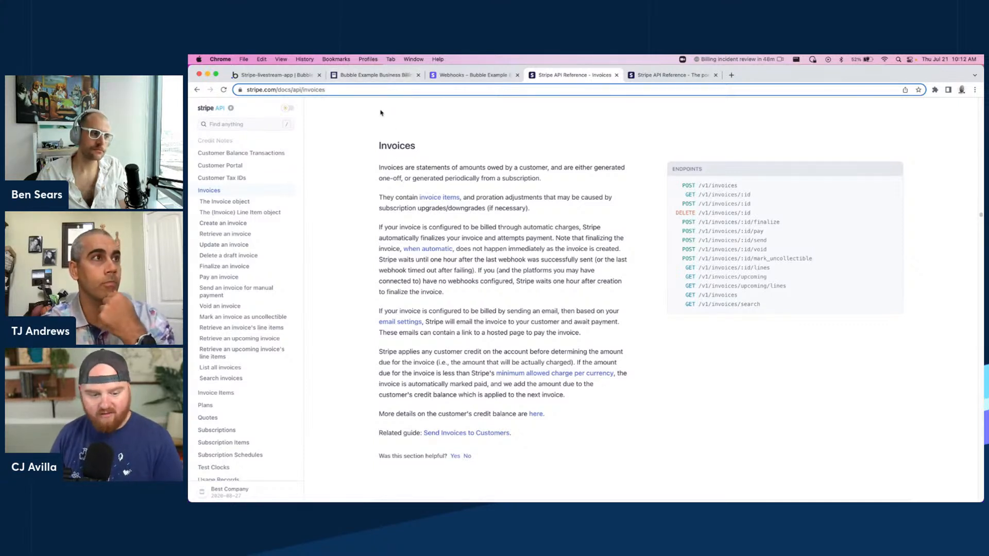
Review the customer portal's current plan, payment method and full invoice history.
click(357, 78)
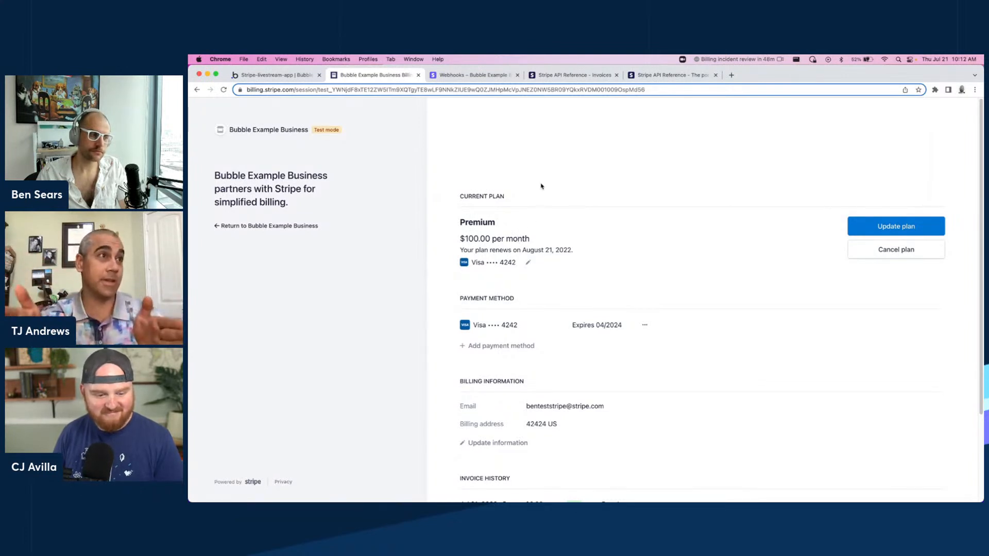
scroll(540, 189, down, 4)
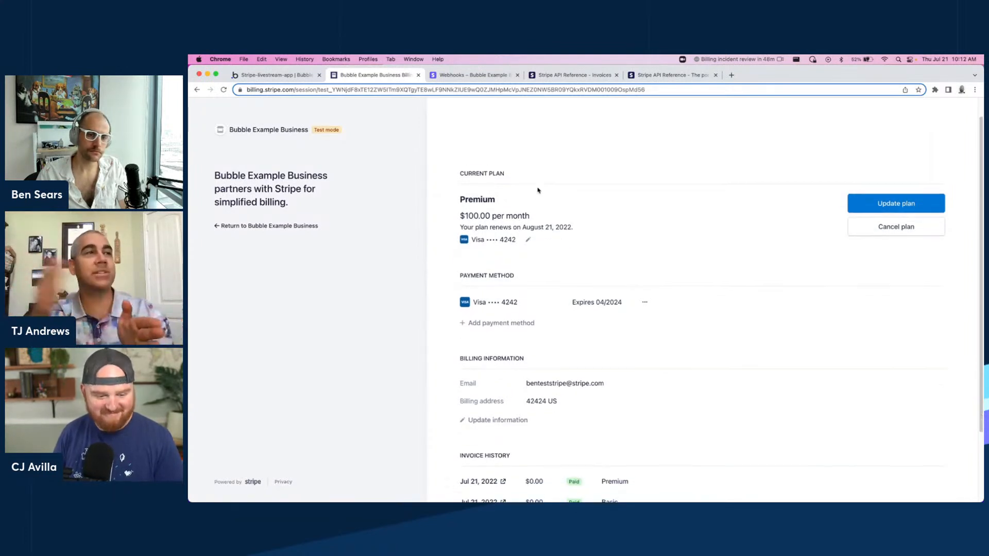
scroll(538, 191, up, 3)
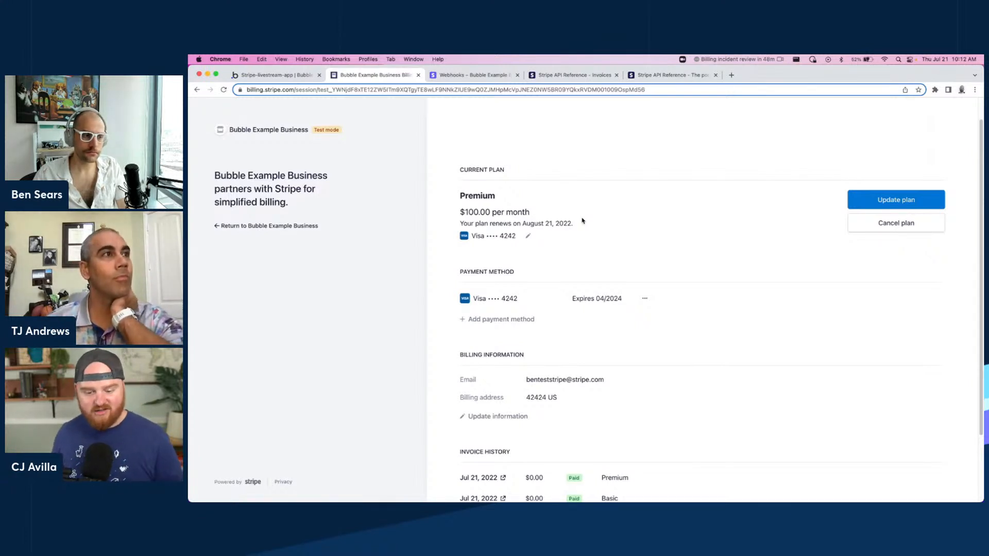
scroll(582, 227, down, 3)
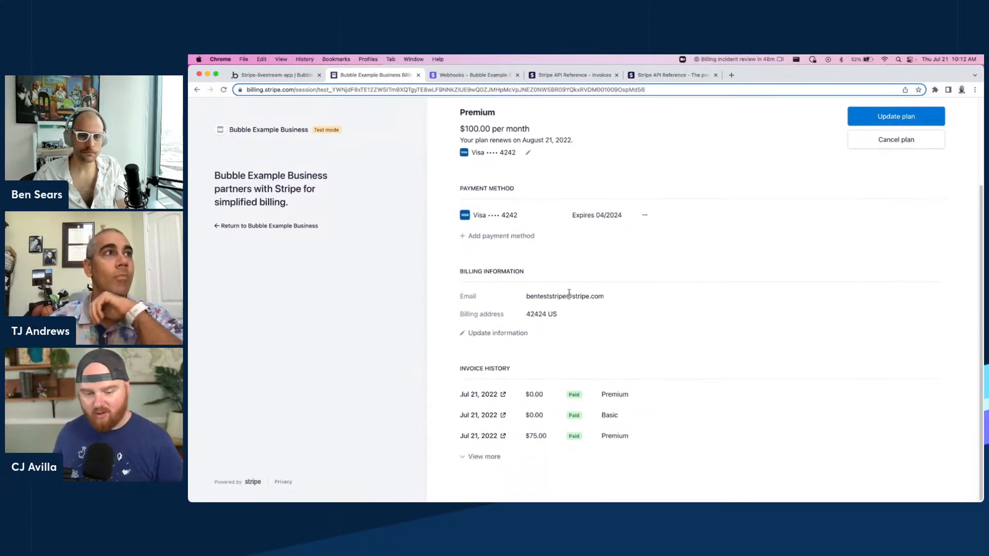
click(482, 456)
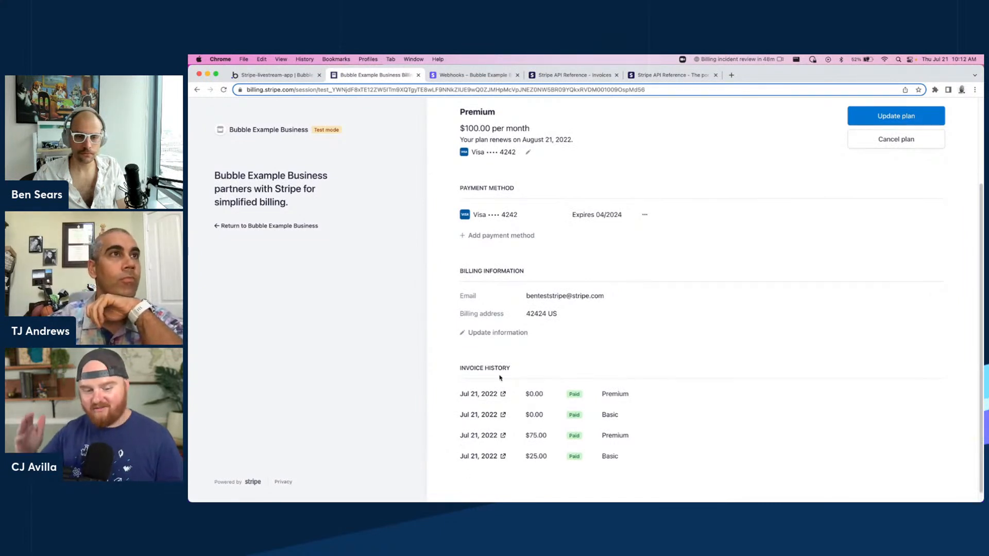
scroll(545, 442, down, 1)
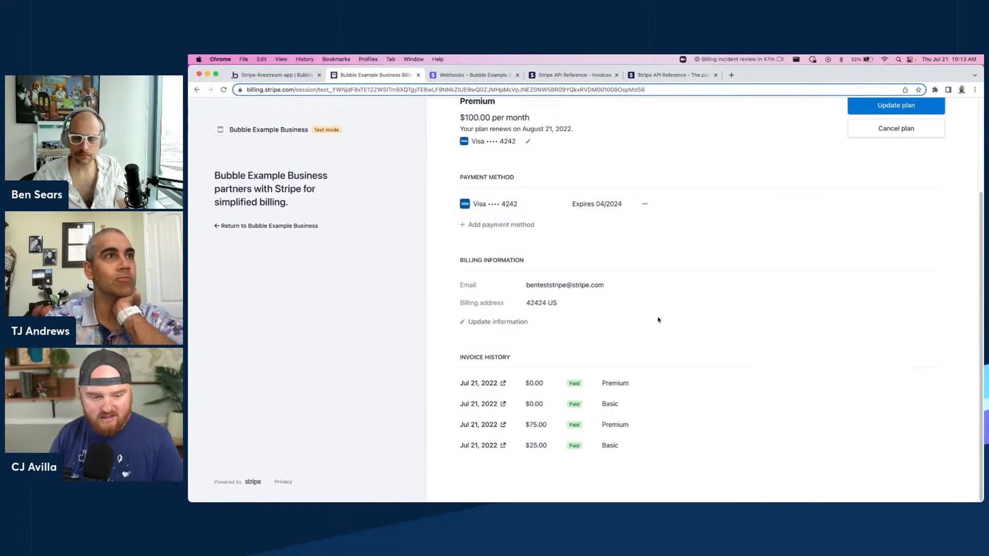
Open the $75.00 Premium invoice from the portal's invoice history and return to the portal.
click(483, 426)
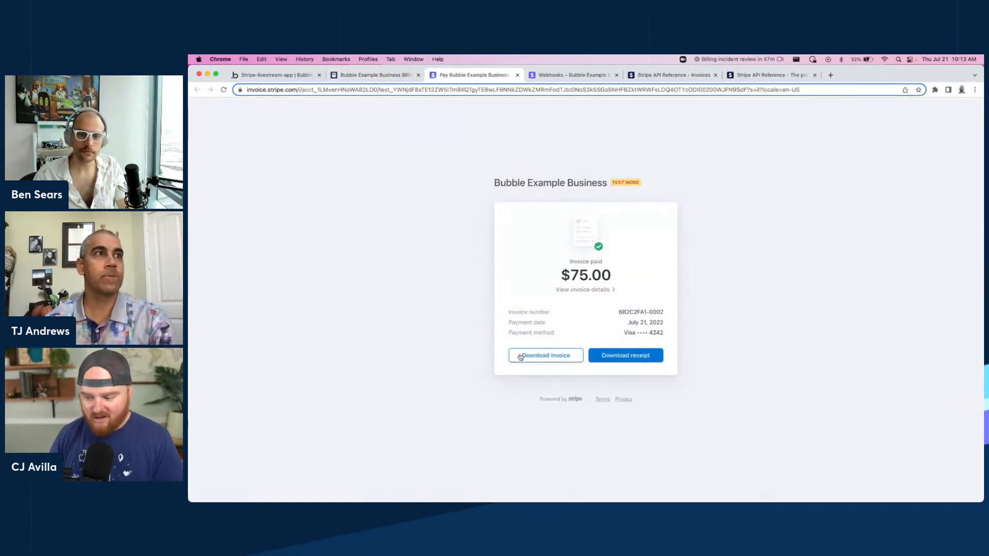
click(361, 77)
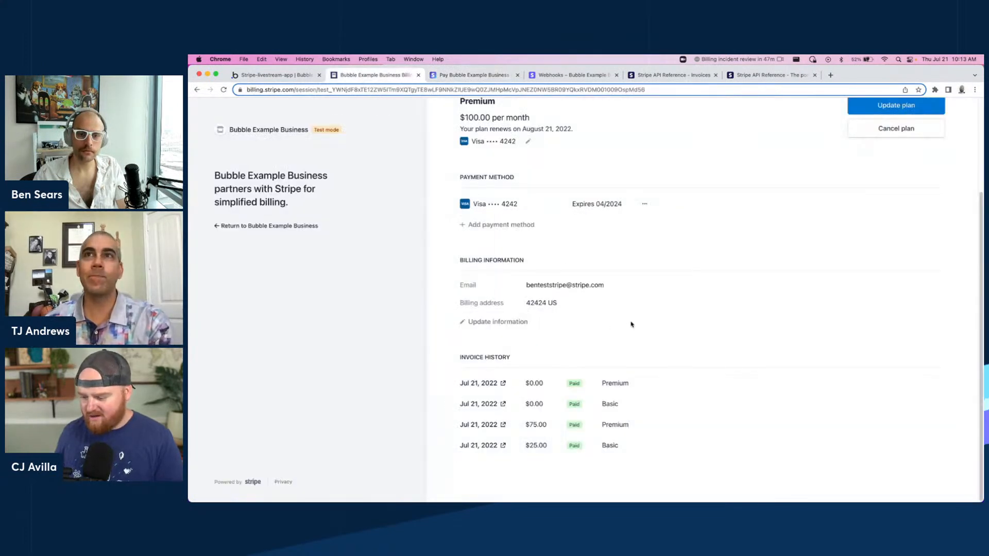
scroll(632, 324, up, 3)
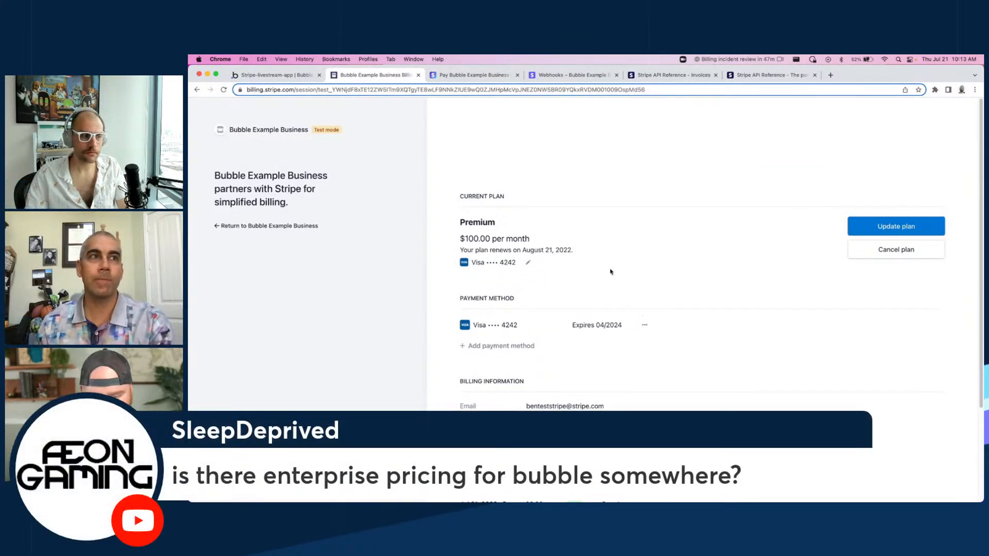